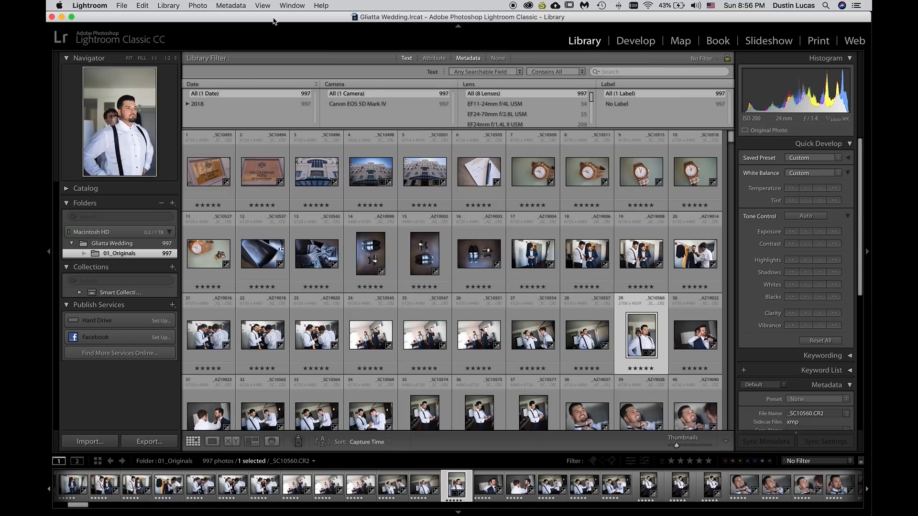
pyautogui.hotkey('shift', 'Tab')
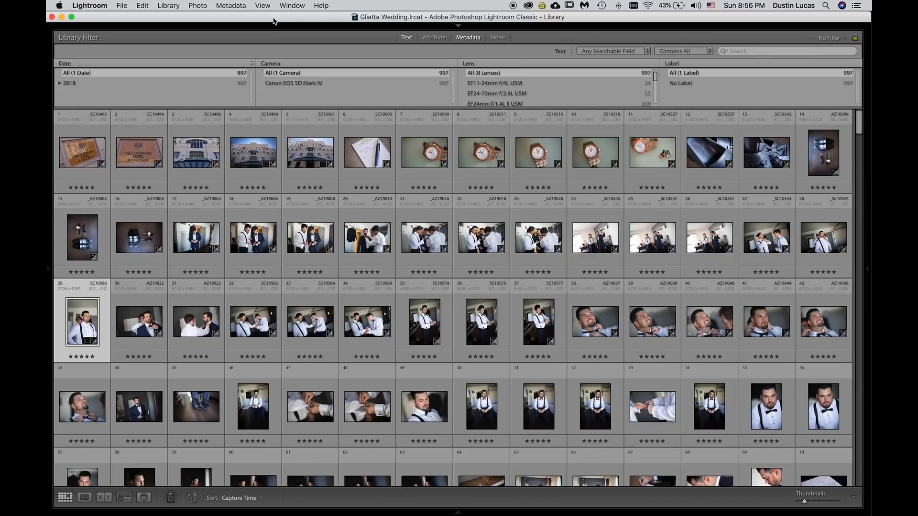
pyautogui.hotkey('shift', 'Tab')
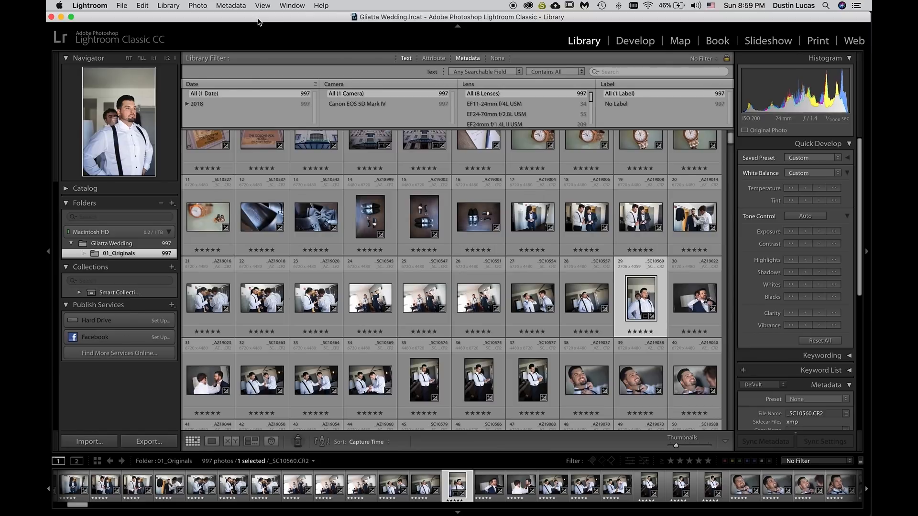
# View the Build Smart Previews option for photo imports, and close the import window without importing.
pyautogui.press('super+shift+i')
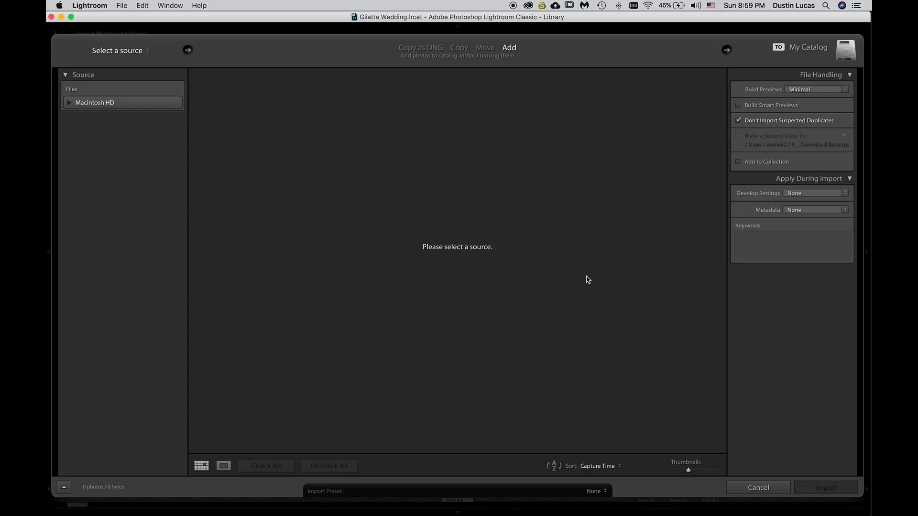
pyautogui.click(771, 491)
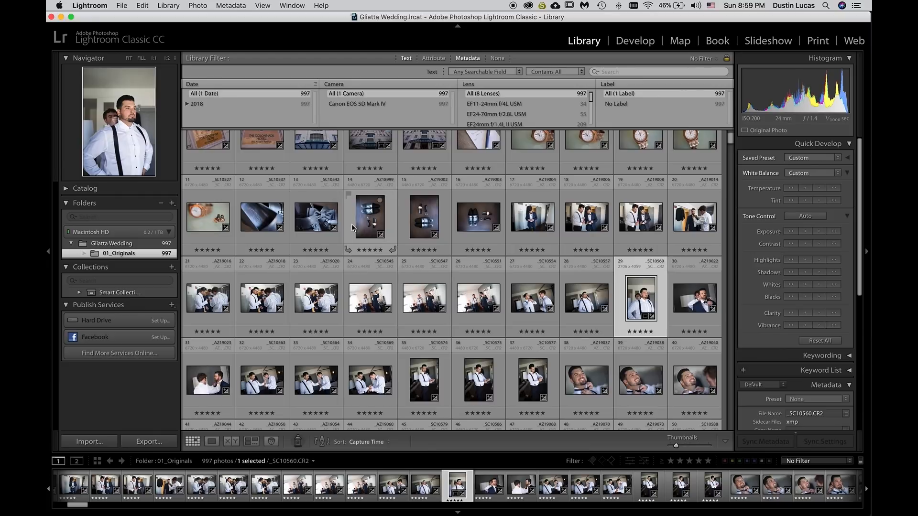
# Select all photos in the 01_Originals folder, build smart previews for them, and show the task's progress details.
pyautogui.press('super+a')
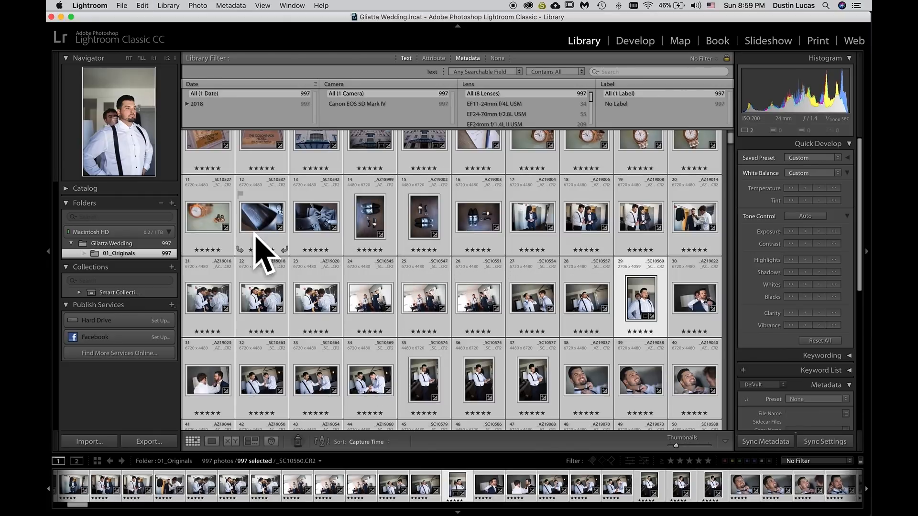
pyautogui.click(174, 4)
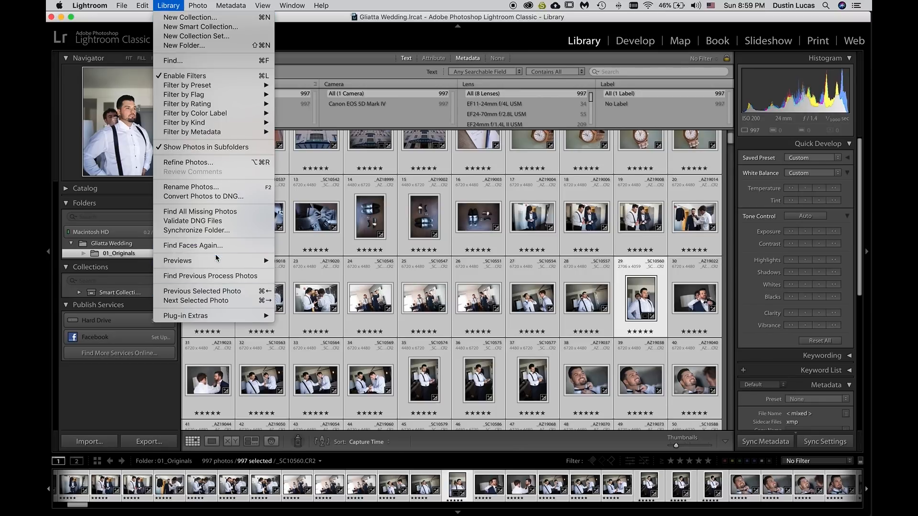
pyautogui.moveTo(217, 261)
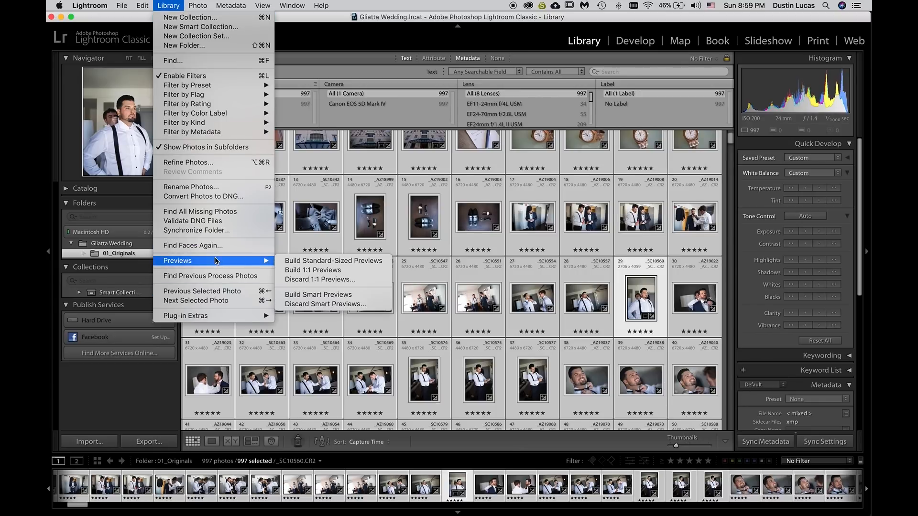
pyautogui.click(319, 295)
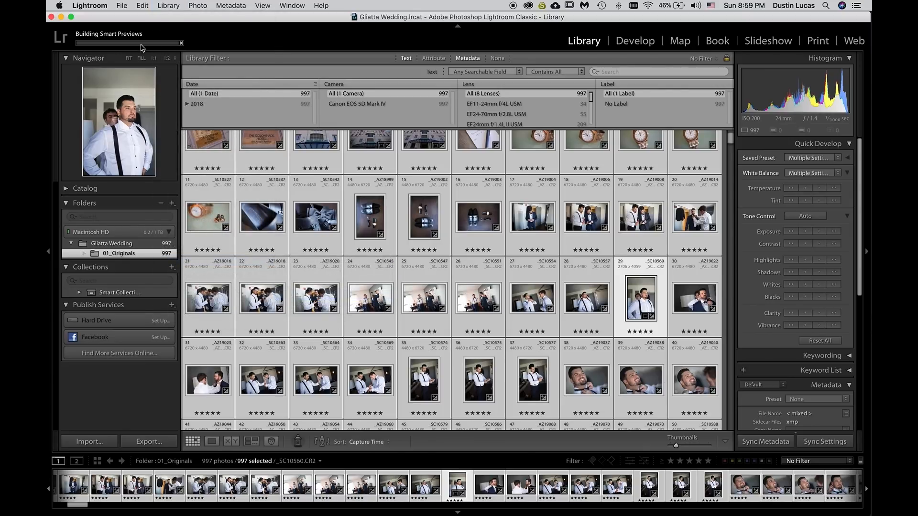
pyautogui.click(144, 45)
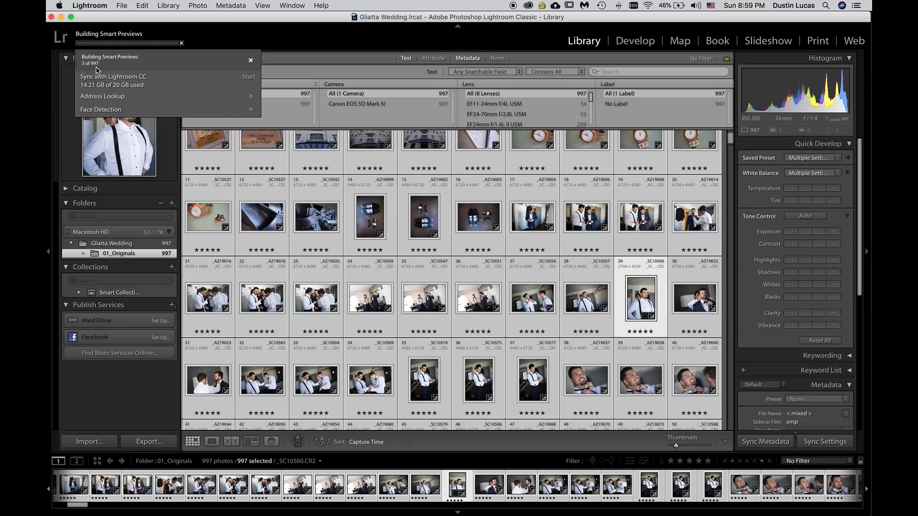
# Switch to Finder and compare the Previews.lrdata and Smart Previews.lrdata files in the wedding catalog's folder under 10October > 02_Lightroom.
pyautogui.press('super+Tab')
pyautogui.press('super+Tab')
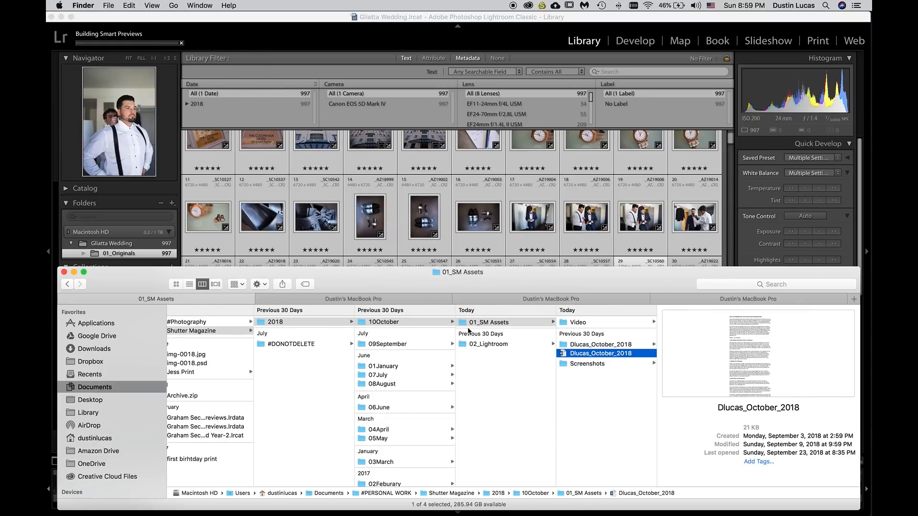
pyautogui.click(617, 392)
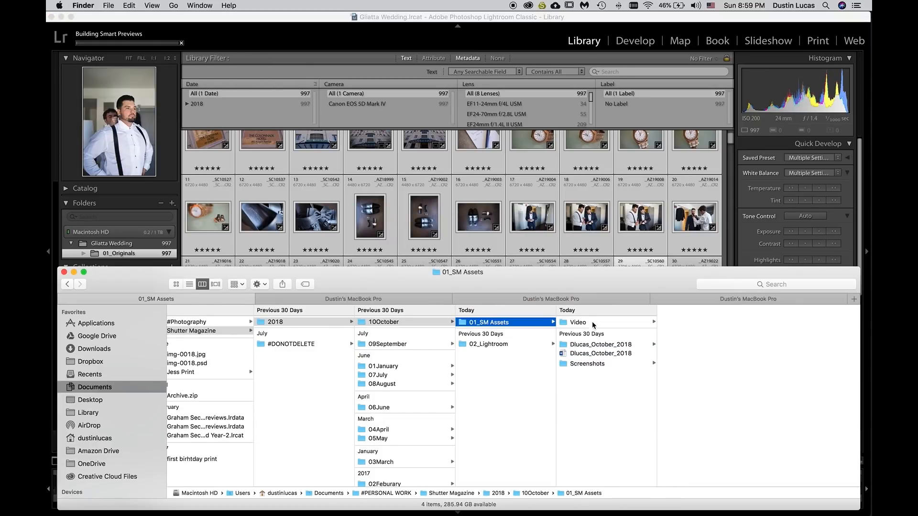
pyautogui.click(506, 344)
pyautogui.click(618, 323)
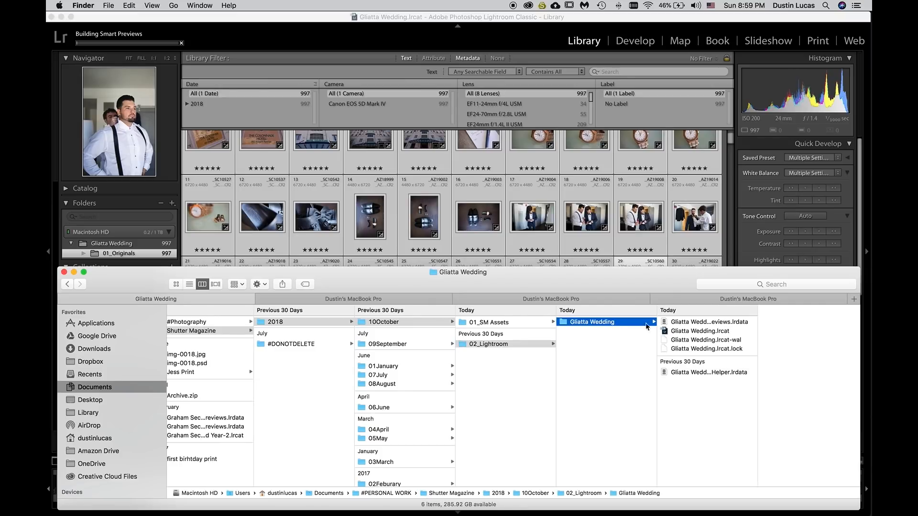
pyautogui.click(702, 332)
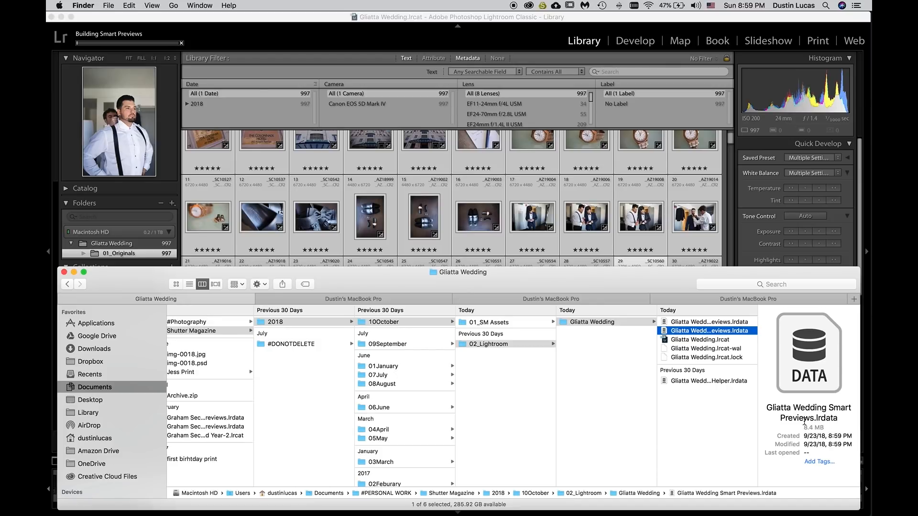
pyautogui.press('Up')
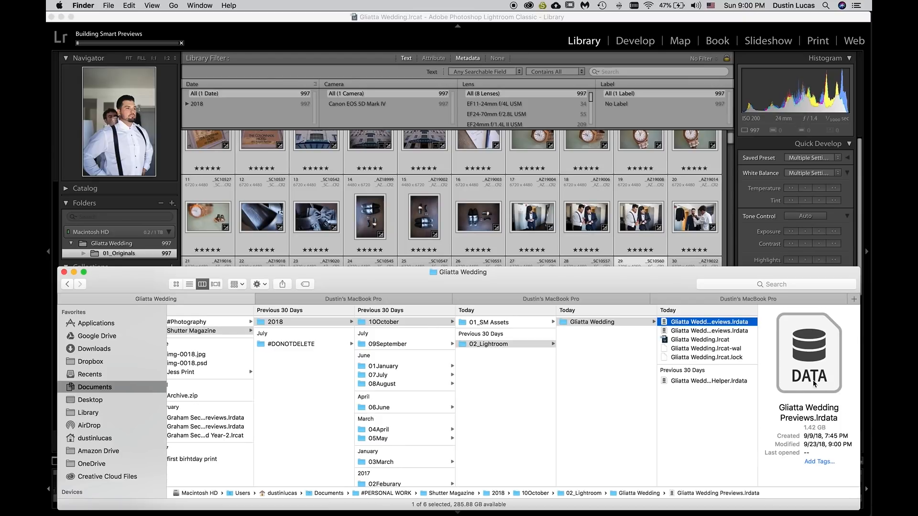
pyautogui.click(714, 331)
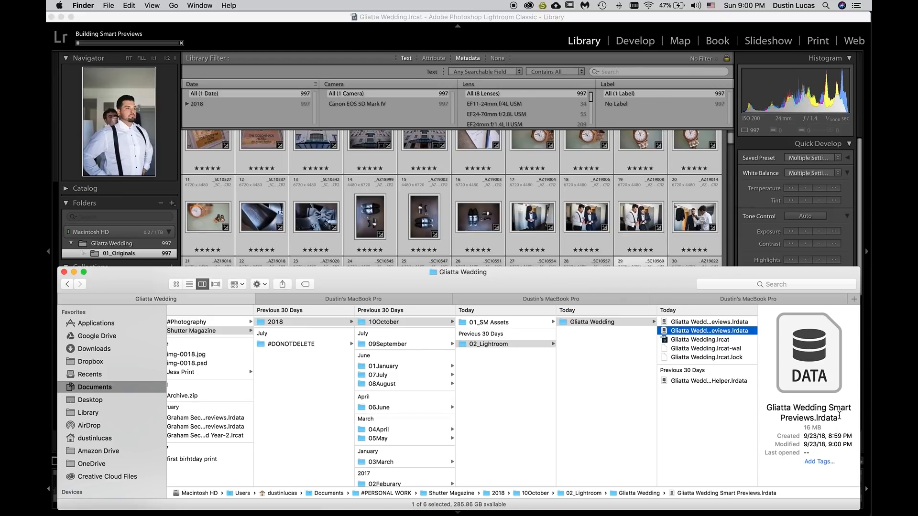
# Return to Lightroom and update the wedding parent folder's location to the Desktop.
pyautogui.click(389, 25)
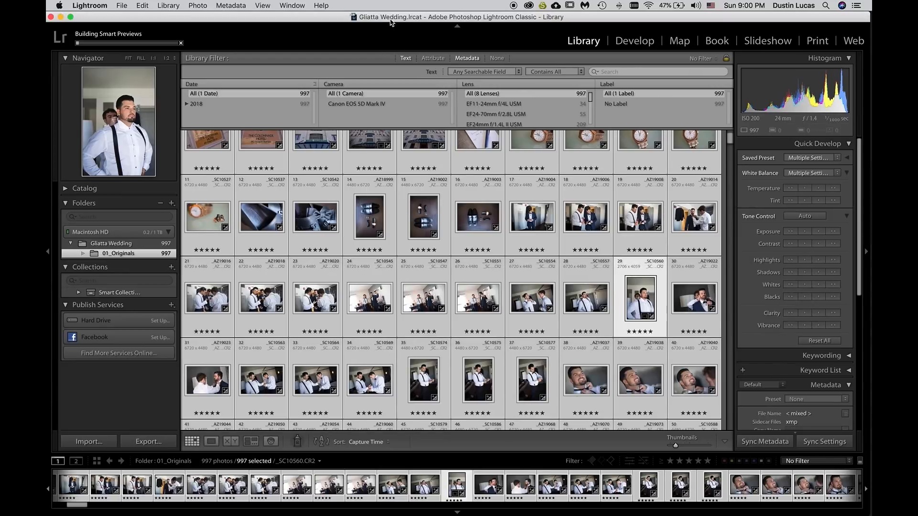
pyautogui.rightClick(108, 256)
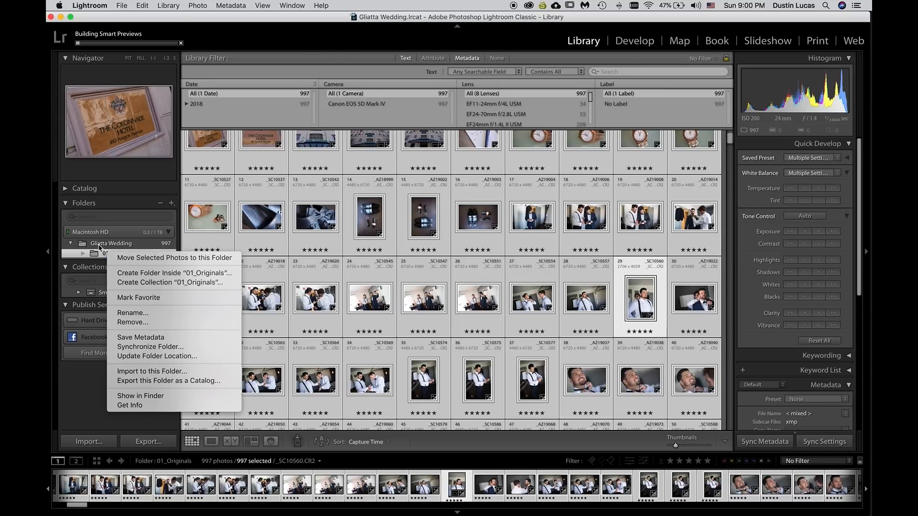
pyautogui.press('Escape')
pyautogui.click(111, 244)
pyautogui.click(71, 243)
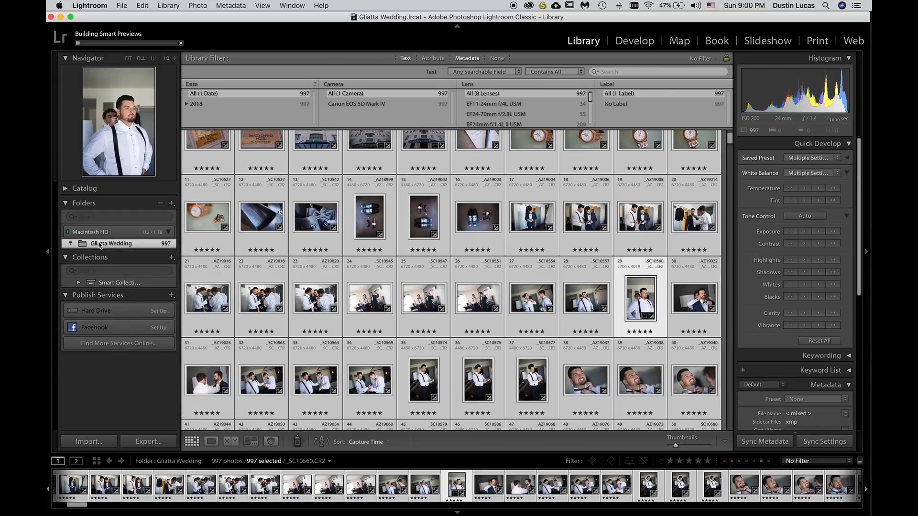
pyautogui.rightClick(100, 245)
pyautogui.click(165, 360)
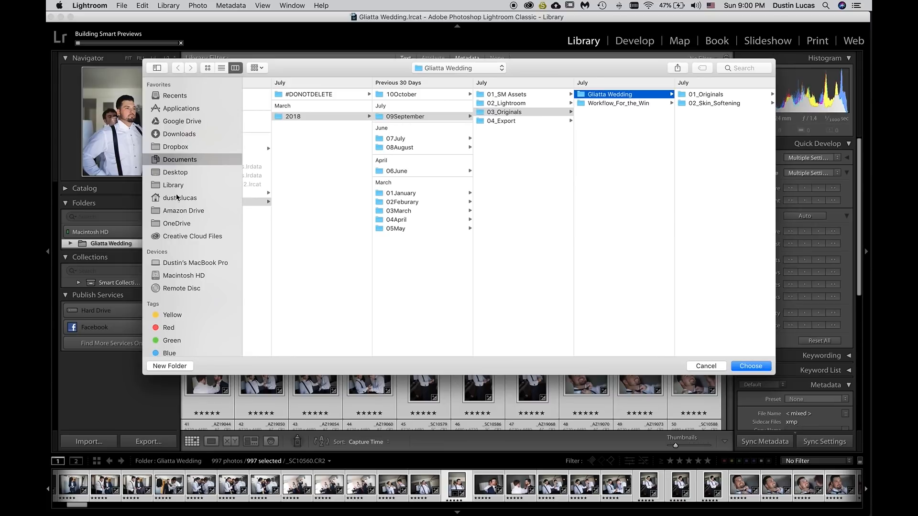
pyautogui.click(179, 173)
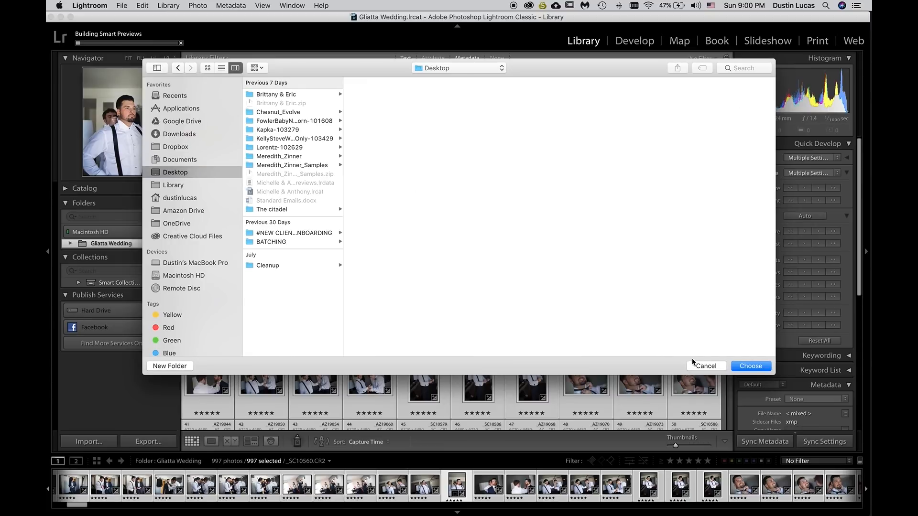
pyautogui.click(749, 368)
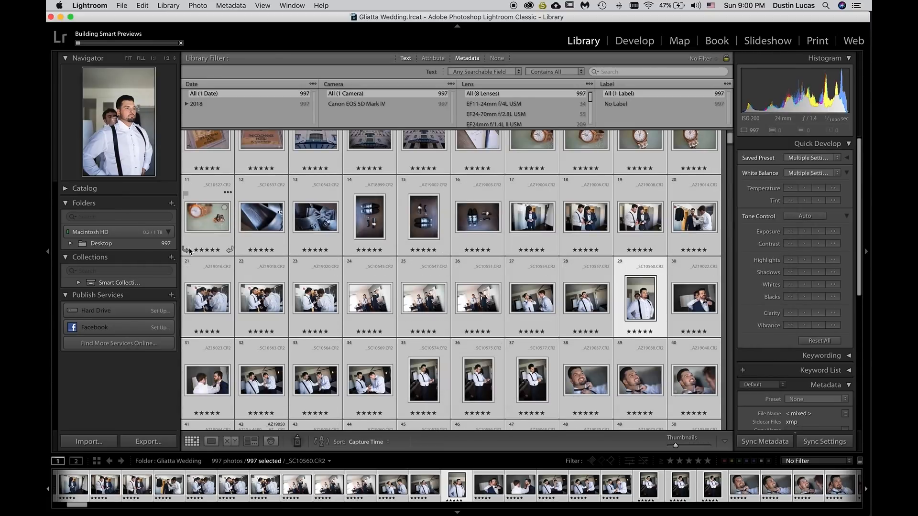
# Open the 01_Originals subfolder under Desktop and check the smart preview counts below the histogram.
pyautogui.click(71, 244)
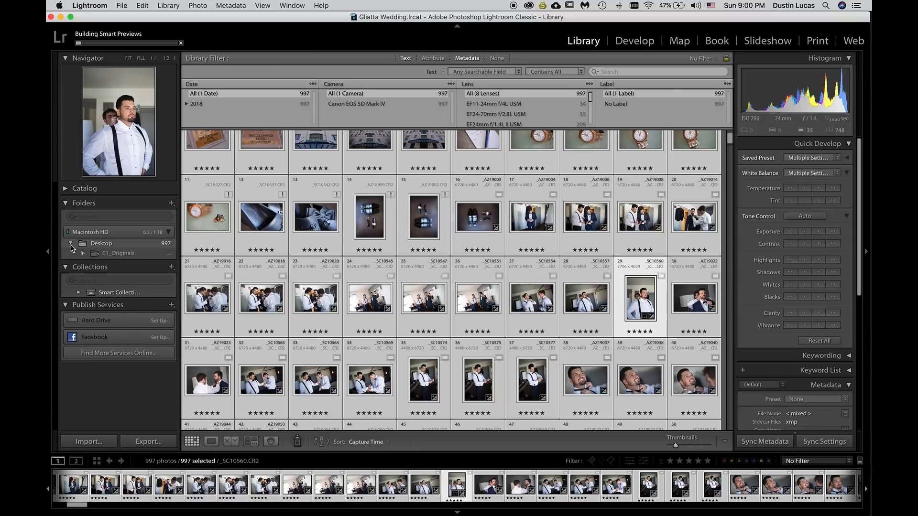
pyautogui.click(115, 253)
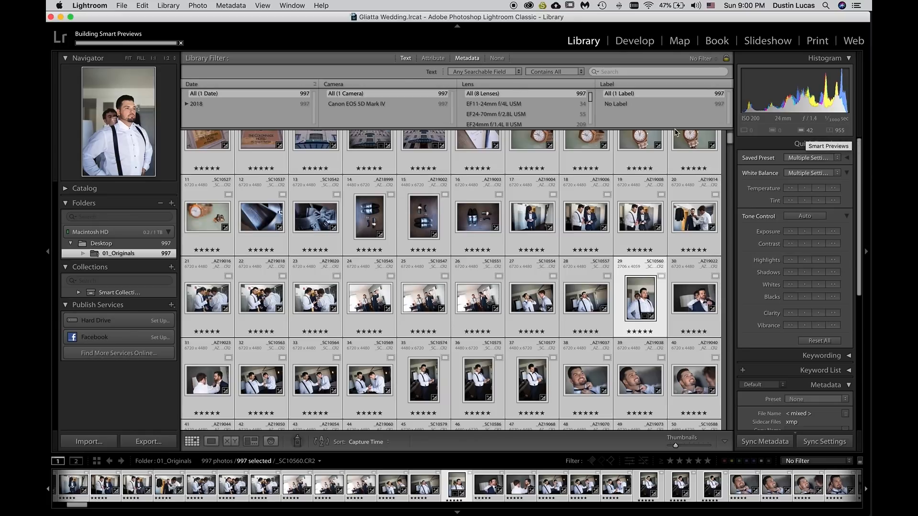
pyautogui.click(621, 354)
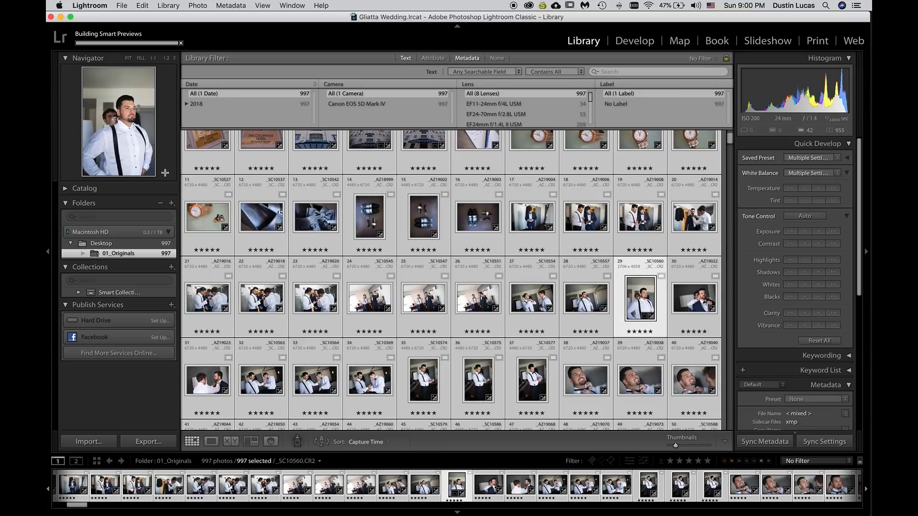
# Start locating the missing 01_Originals folder, browsing to Documents > #PERSONAL WORK > Shutter Magazine > 2018.
pyautogui.rightClick(106, 256)
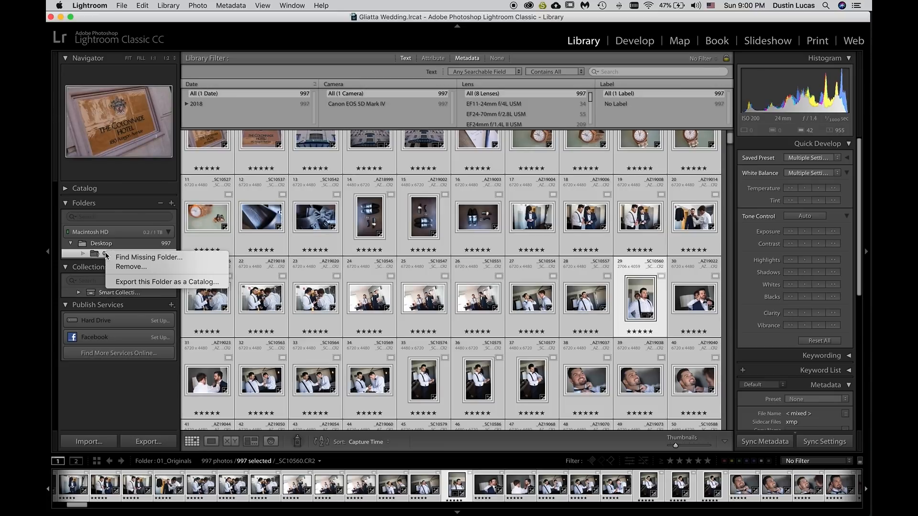
pyautogui.click(139, 258)
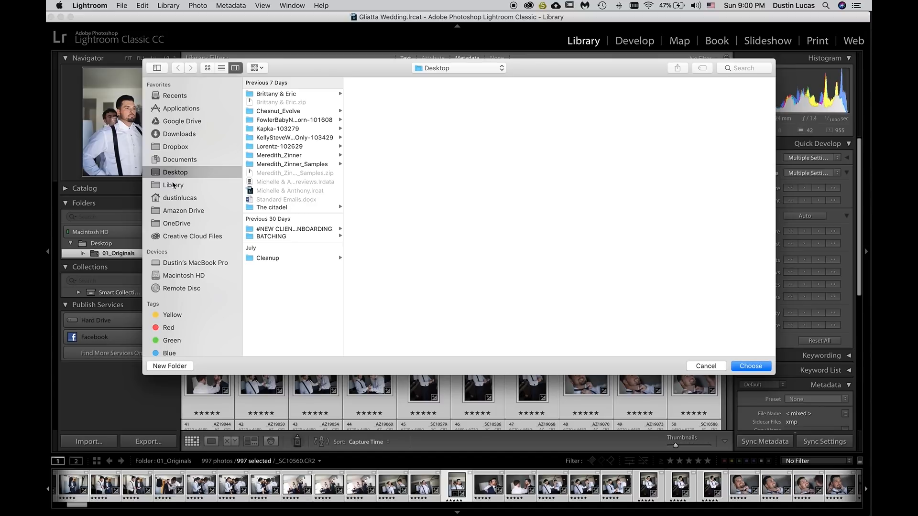
pyautogui.click(182, 137)
pyautogui.click(187, 161)
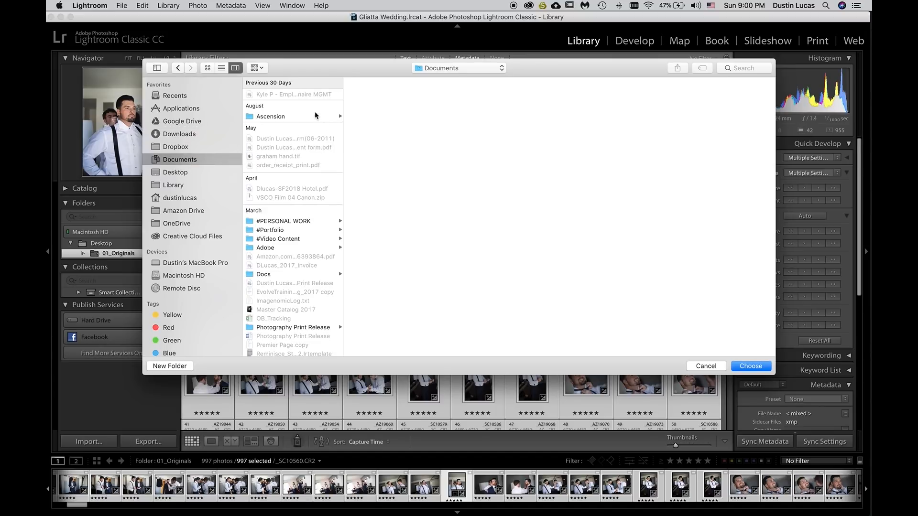
pyautogui.click(301, 223)
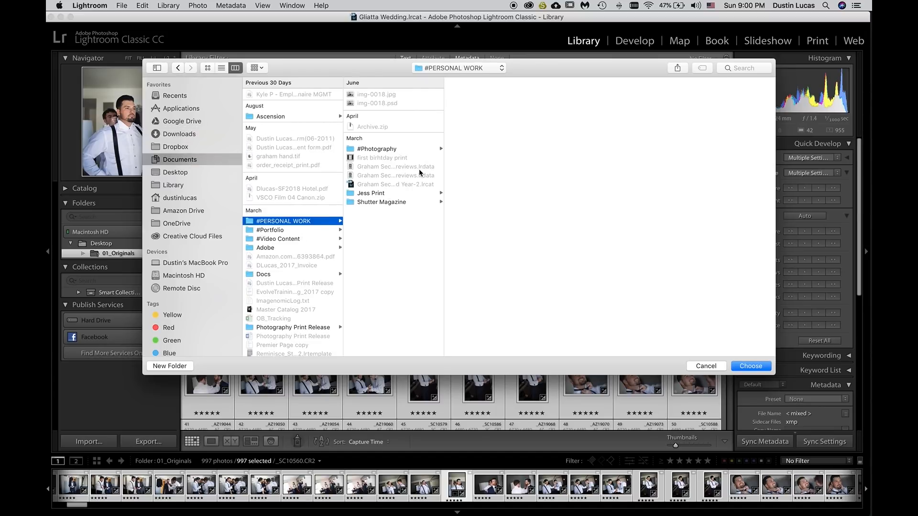
pyautogui.click(393, 202)
pyautogui.click(509, 116)
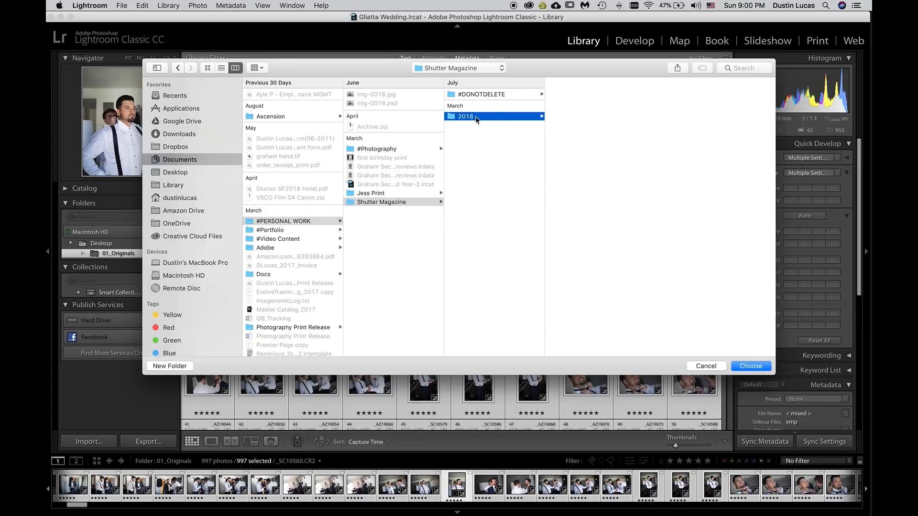
pyautogui.click(589, 92)
pyautogui.click(682, 104)
pyautogui.click(651, 95)
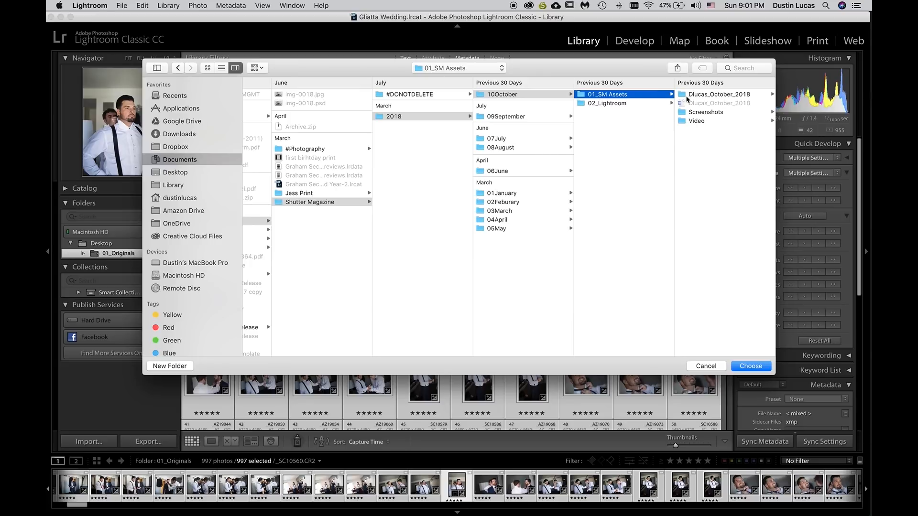
pyautogui.click(659, 103)
pyautogui.click(710, 96)
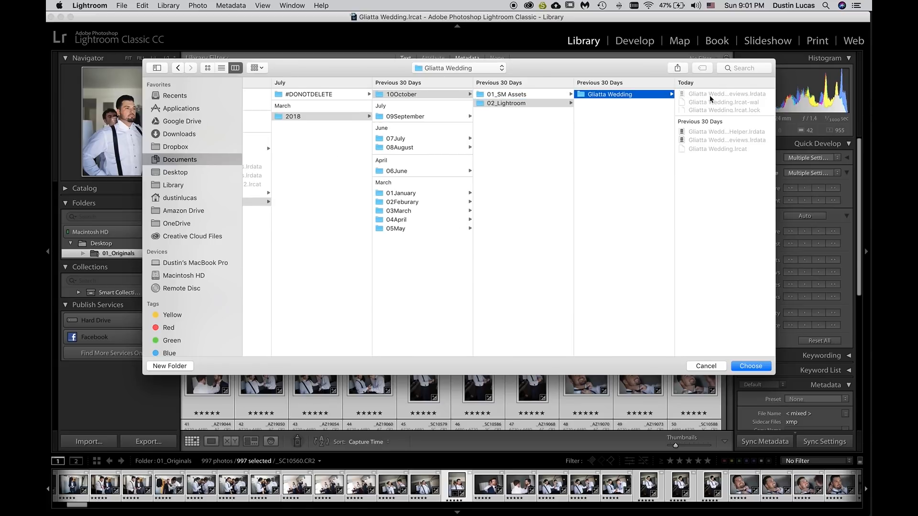
# Relink the missing folder to 01_Originals in the wedding folder under 09September > 03_Originals, and show its photos.
pyautogui.click(428, 120)
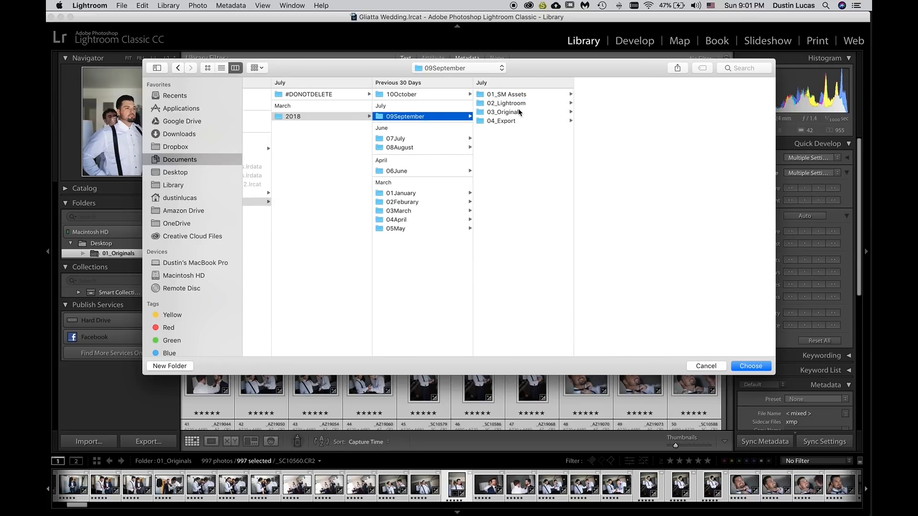
pyautogui.click(521, 113)
pyautogui.click(606, 96)
pyautogui.click(706, 96)
pyautogui.click(760, 368)
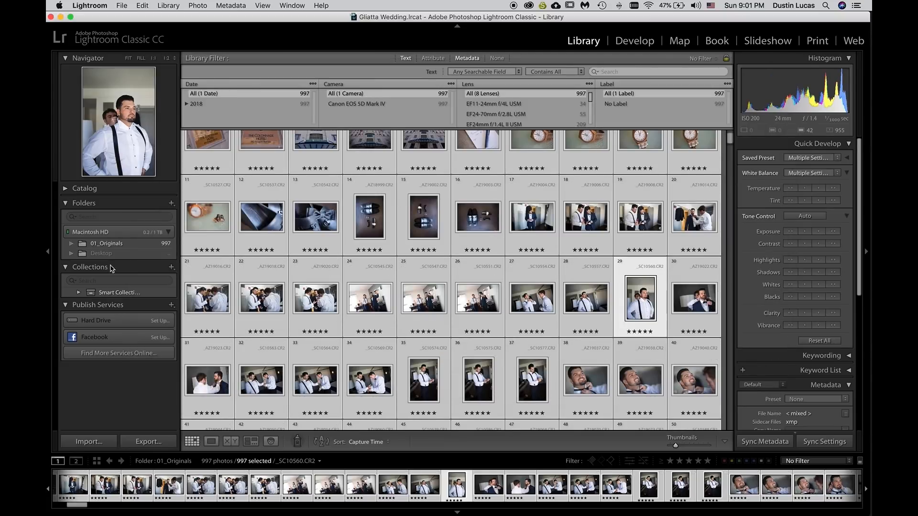
pyautogui.click(107, 243)
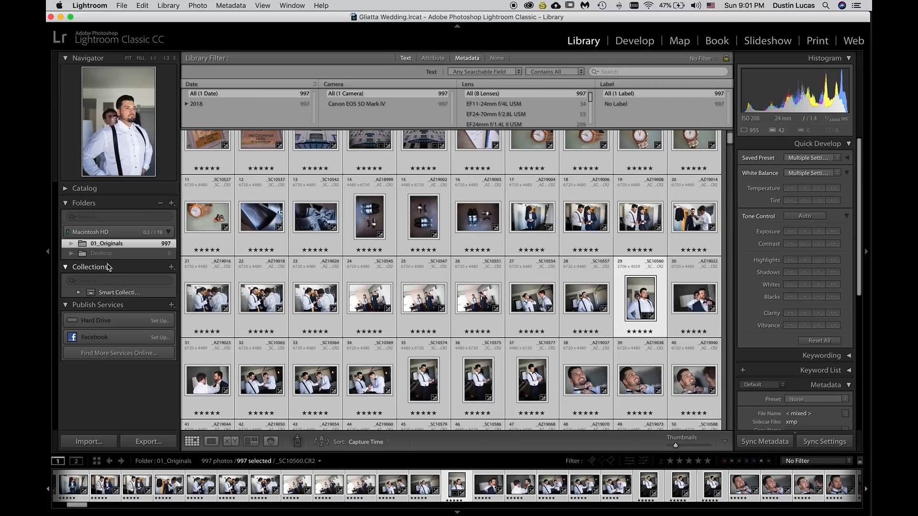
# Remove the empty Desktop folder from the catalog's folder list.
pyautogui.rightClick(102, 255)
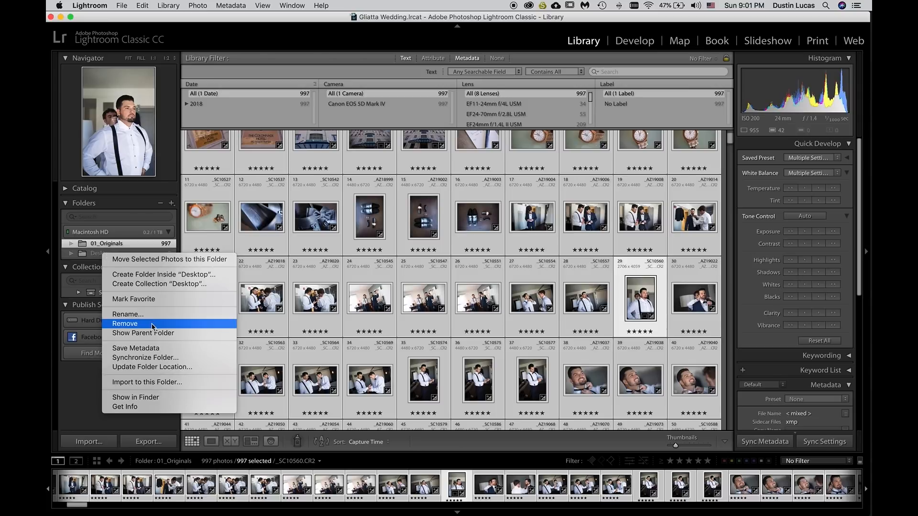
pyautogui.click(137, 324)
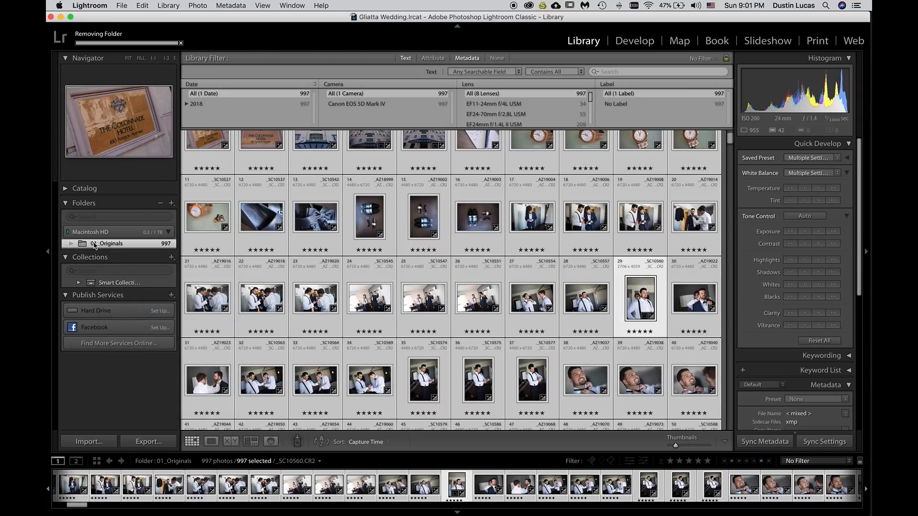
# Open the Lightroom preferences and show the Performance settings.
pyautogui.click(122, 5)
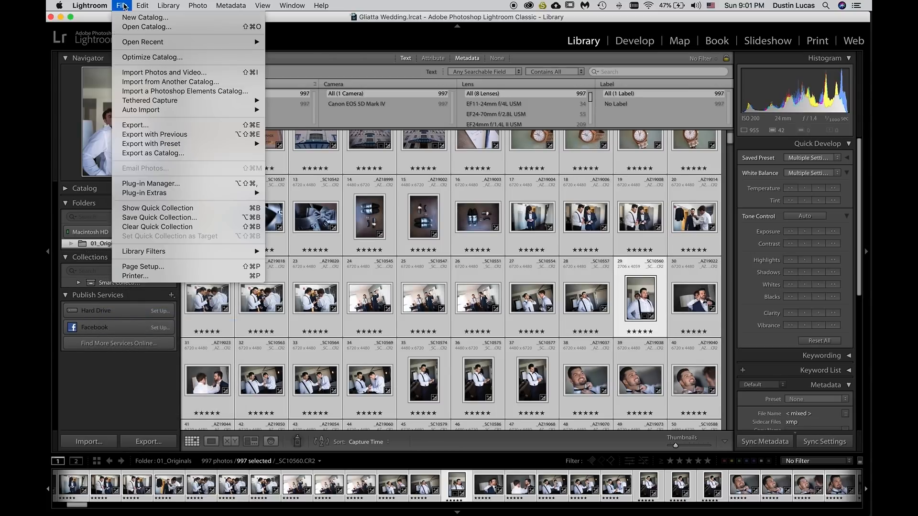
pyautogui.moveTo(90, 6)
pyautogui.click(107, 35)
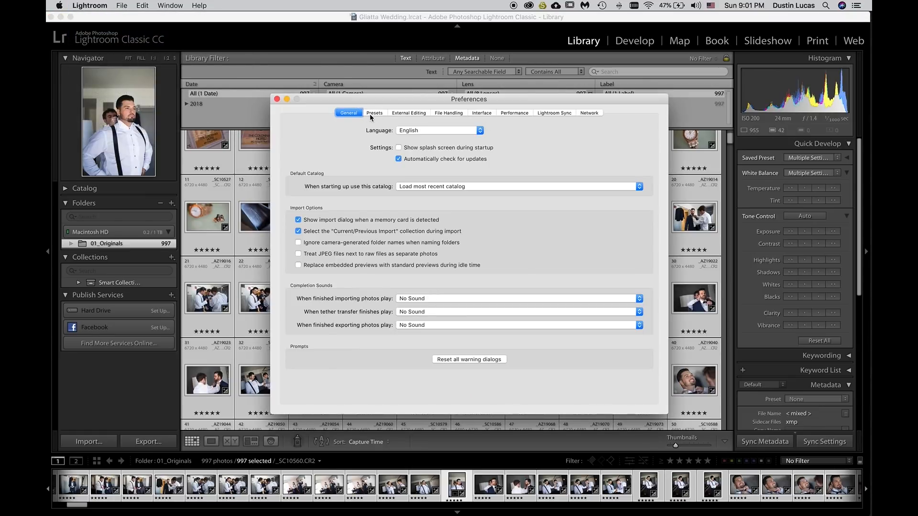
pyautogui.click(521, 117)
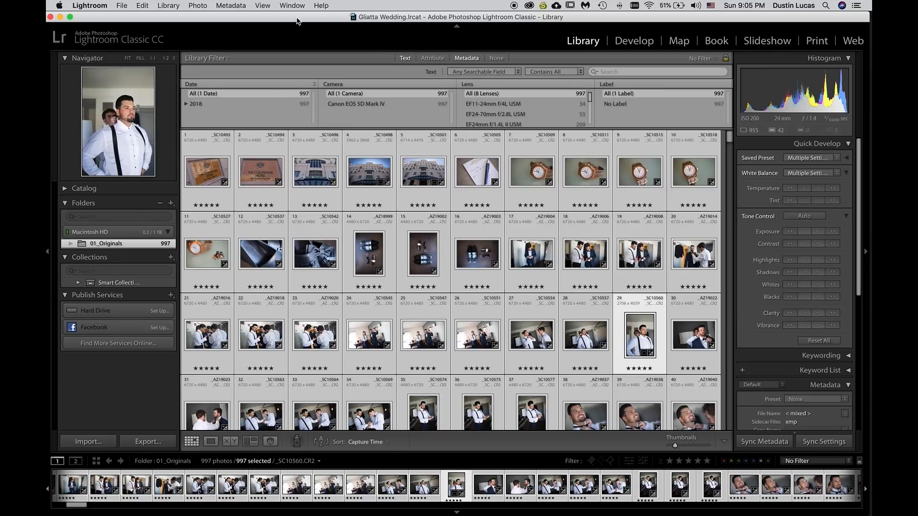
# Hide all panels, the filter bar and the toolbar around the Library grid, and enlarge the thumbnails.
pyautogui.hotkey('shift', 'Tab')
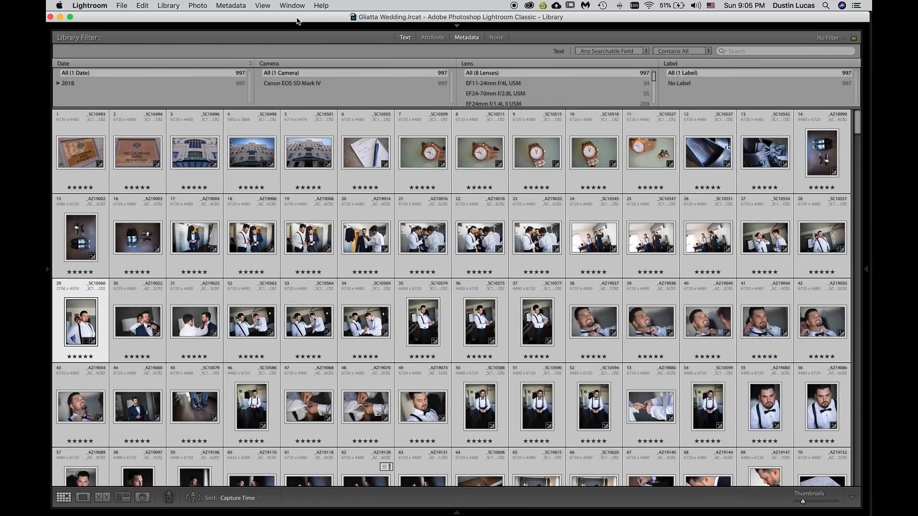
pyautogui.press('\\')
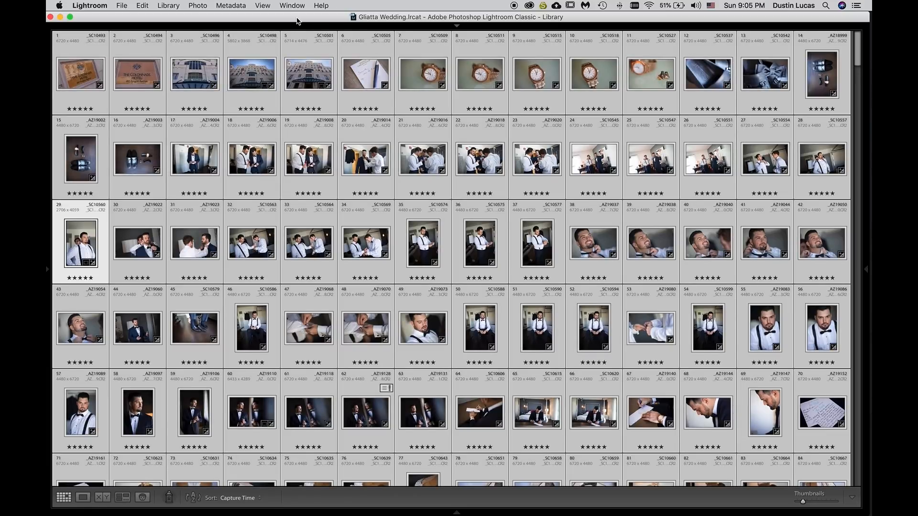
pyautogui.press('t')
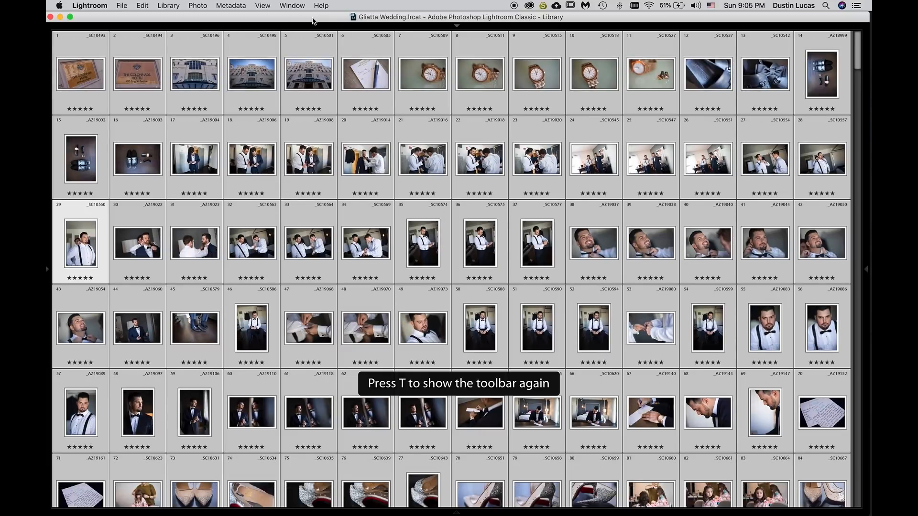
pyautogui.hotkey('shift', 'Tab')
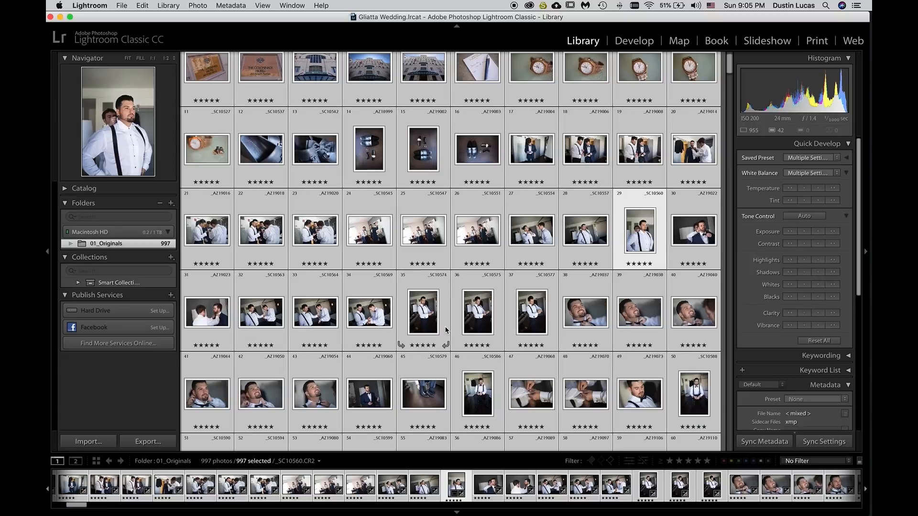
pyautogui.hotkey('shift', 'Tab')
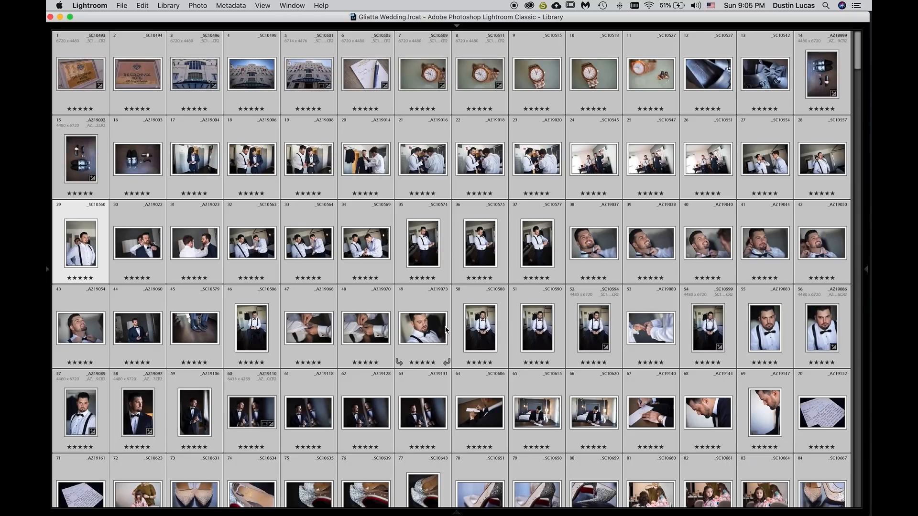
pyautogui.press('=')
pyautogui.press('=')
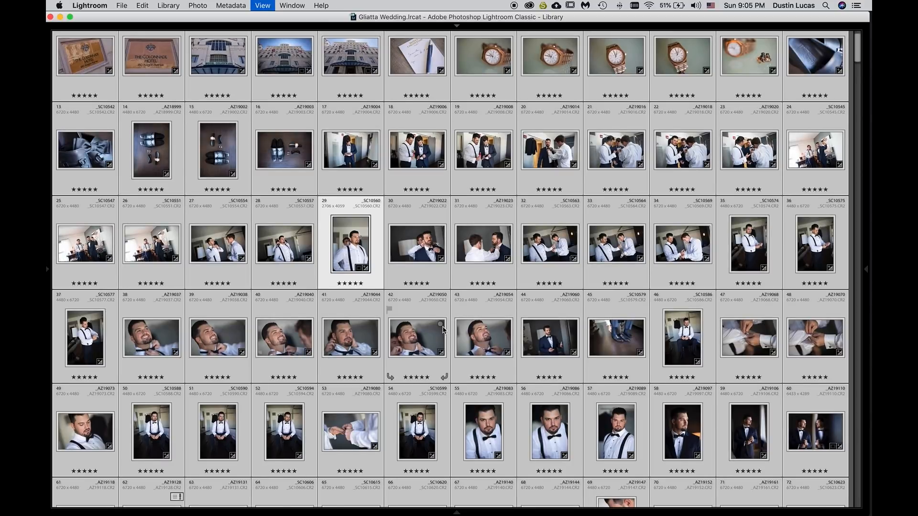
# Open the photo _SC10560.CR2 in Develop, toggle the surrounding panels, and show only the adjustments panel beside the image.
pyautogui.press('d')
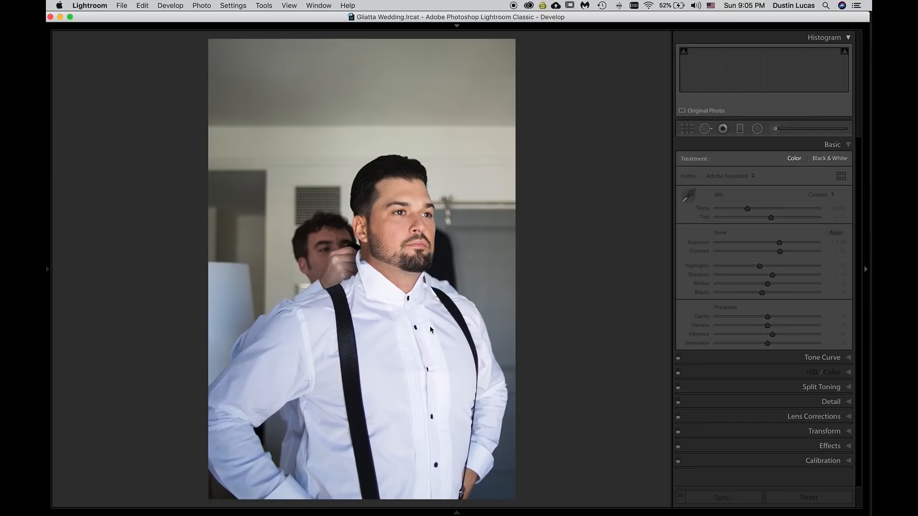
pyautogui.press('Tab')
pyautogui.hotkey('shift', 'Tab')
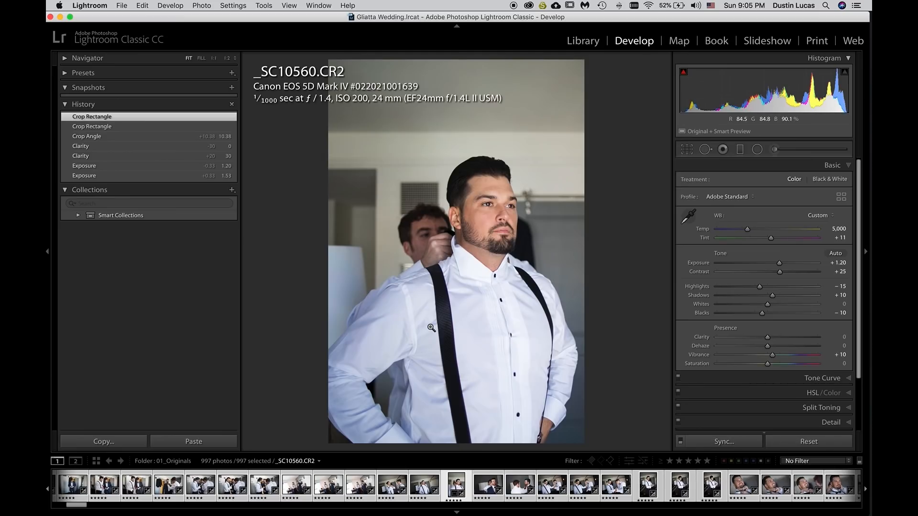
pyautogui.hotkey('shift', 'Tab')
pyautogui.hotkey('shift', 'Tab')
pyautogui.hotkey('shift', 'Tab')
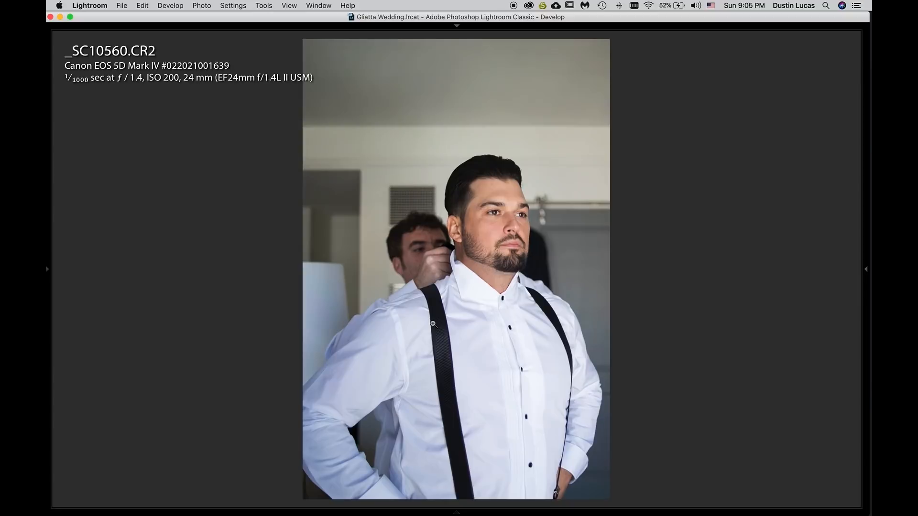
pyautogui.click(867, 271)
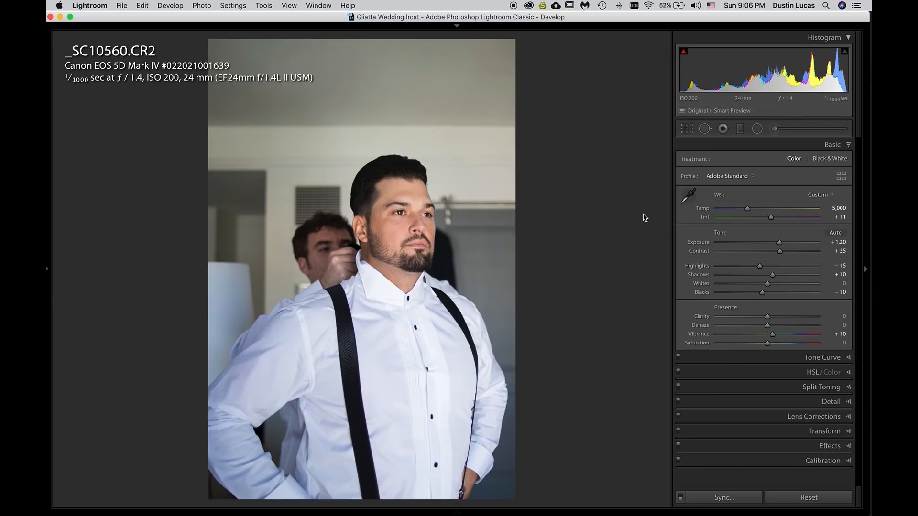
# Show all panels again, make the filmstrip taller, and select the five consecutive photos from _SC10554.CR2 onward.
pyautogui.press('Tab')
pyautogui.hotkey('shift', 'Tab')
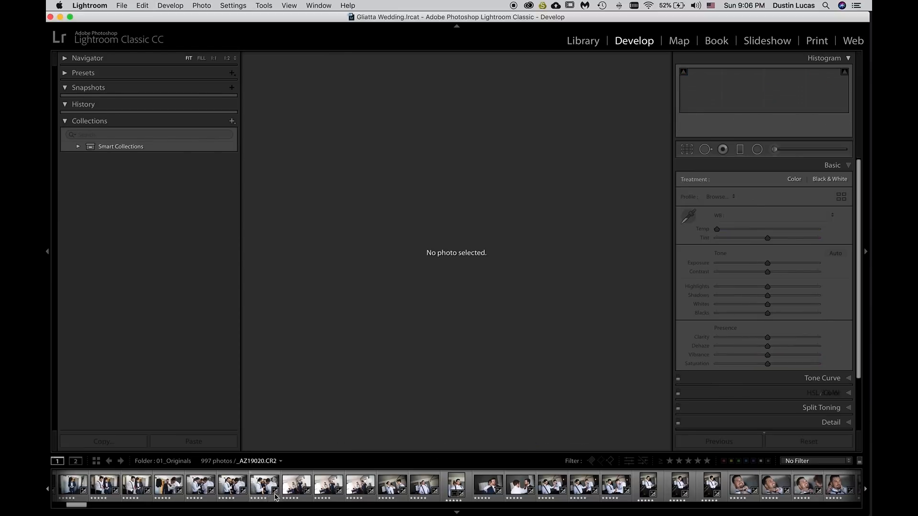
pyautogui.moveTo(310, 452); pyautogui.dragTo(311, 406)
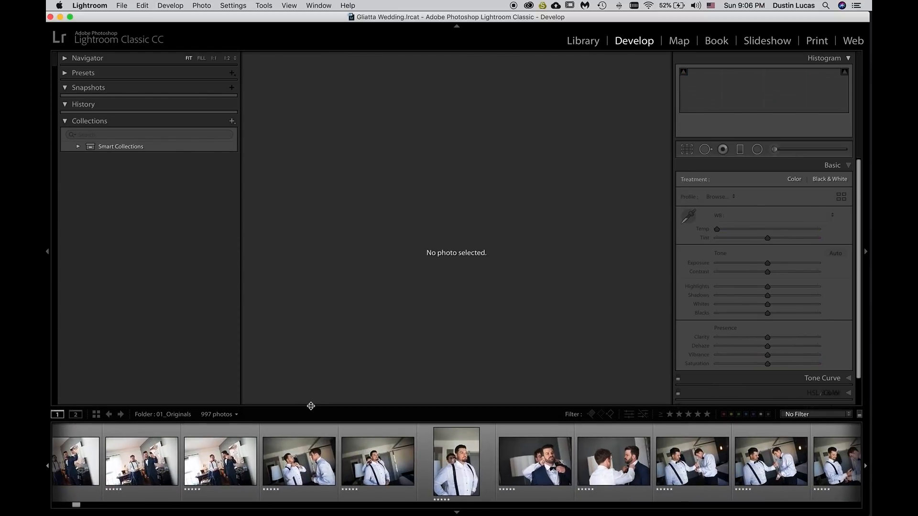
pyautogui.click(311, 467)
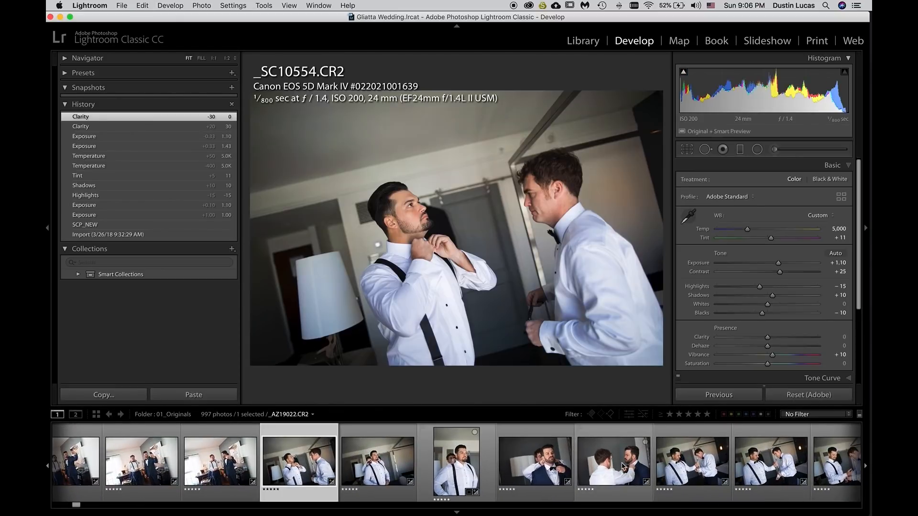
pyautogui.keyDown('shift'); pyautogui.click(623, 467); pyautogui.keyUp('shift')
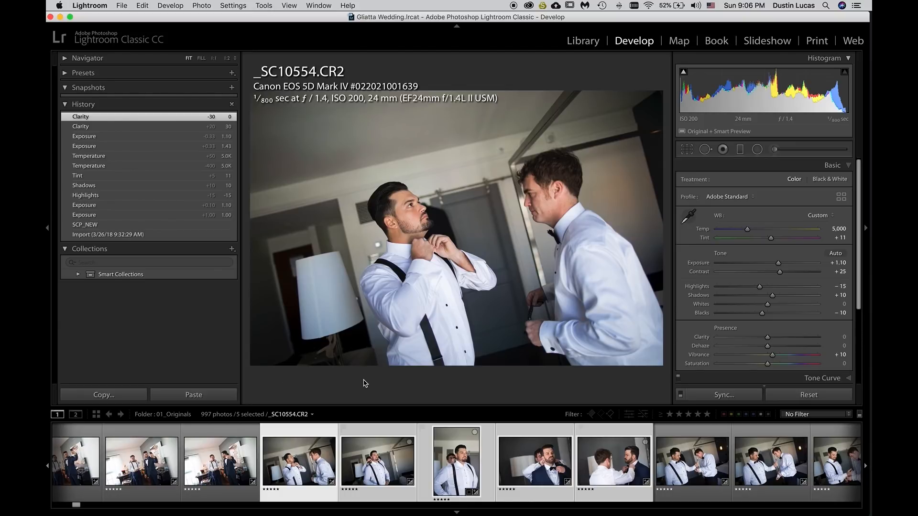
# View the selected photos in Lights Out mode with the panels hidden, stepping forward through them.
pyautogui.press('l')
pyautogui.press('l')
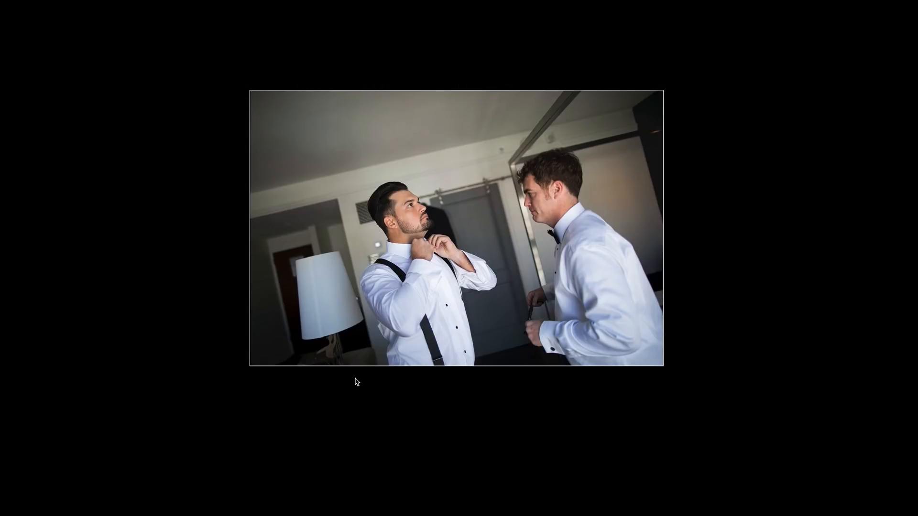
pyautogui.hotkey('shift', 'Tab')
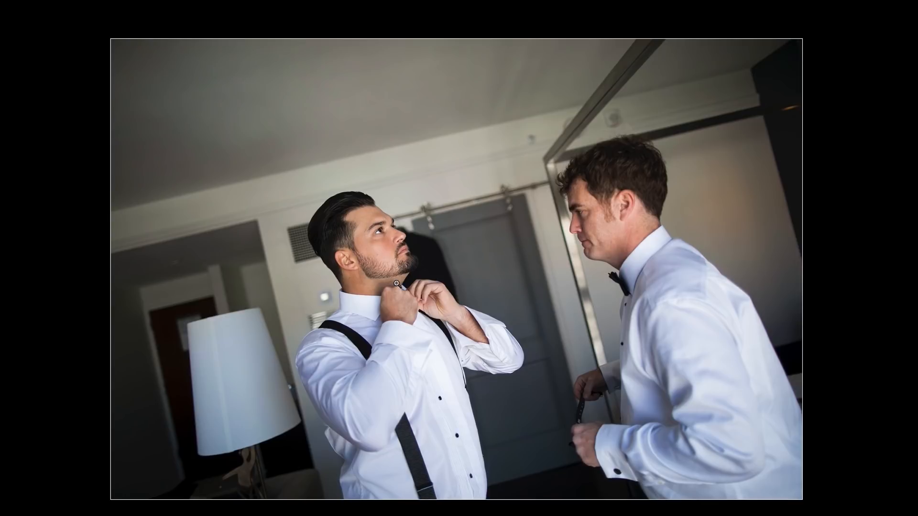
pyautogui.press('Right')
pyautogui.press('Right')
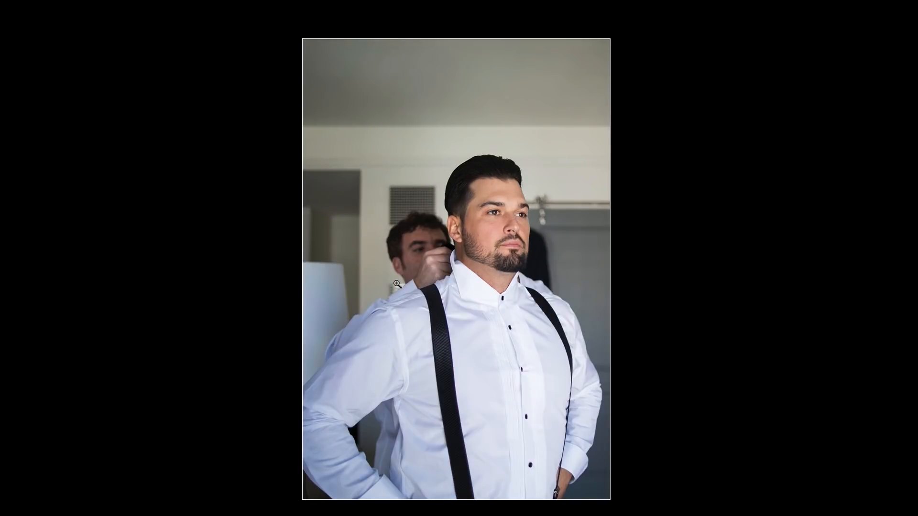
pyautogui.press('Right')
pyautogui.press('Right')
pyautogui.press('Right')
pyautogui.press('Right')
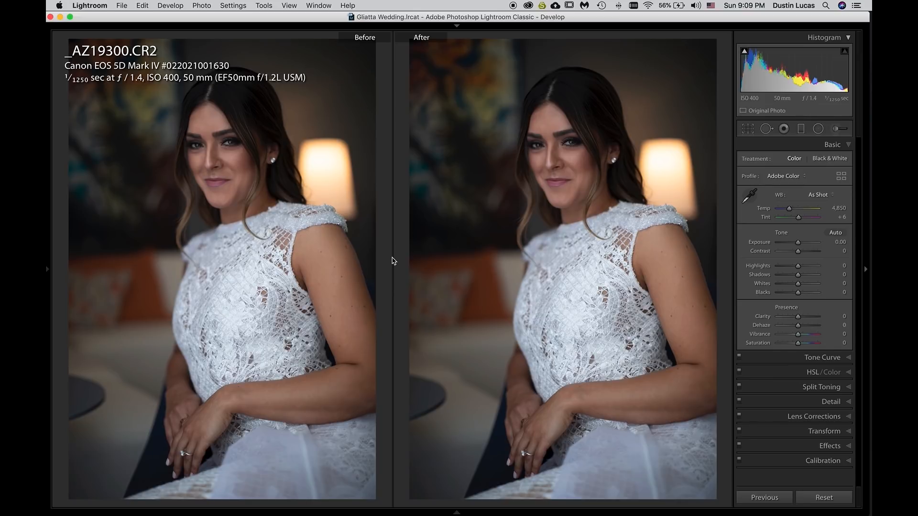
# Try Auto tone on the bride portrait _AZ19300.CR2 and reset it, then try and undo an automatic Exposure of +0.23.
pyautogui.click(839, 236)
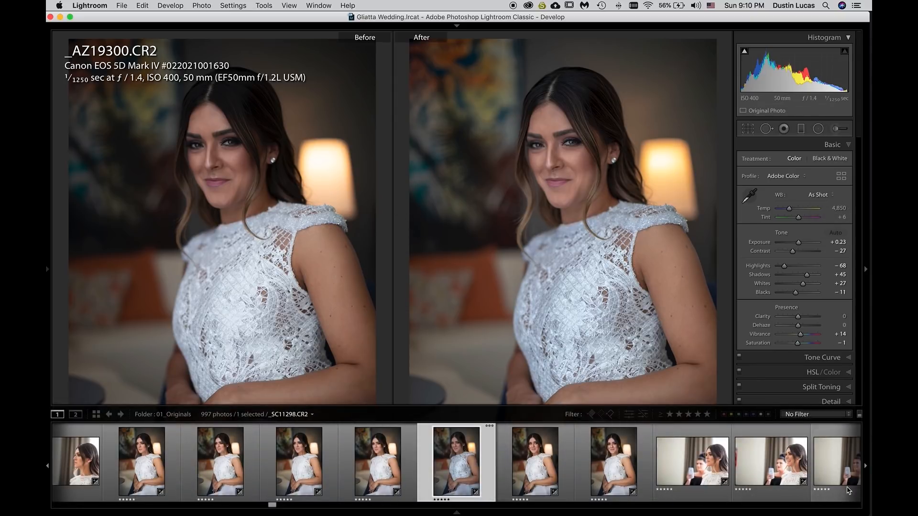
pyautogui.click(832, 497)
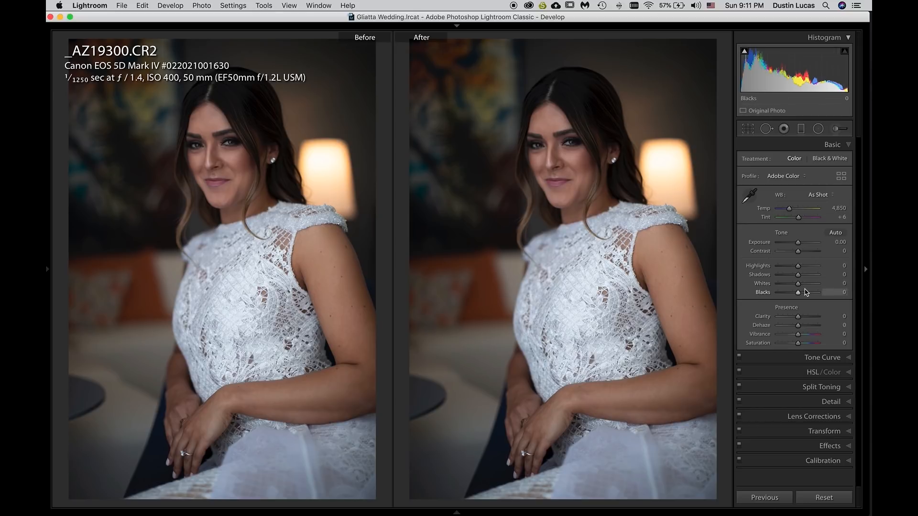
pyautogui.moveTo(764, 246); pyautogui.dragTo(766, 245)
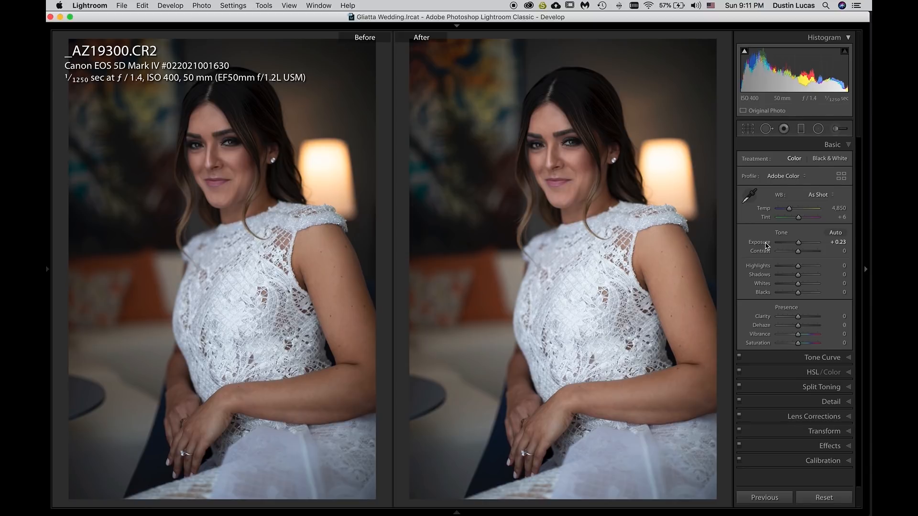
pyautogui.press('super+z')
# Try Auto tone with Blacks, Whites and Shadows returned to 0, and reset the bride portrait's adjustments.
pyautogui.click(836, 233)
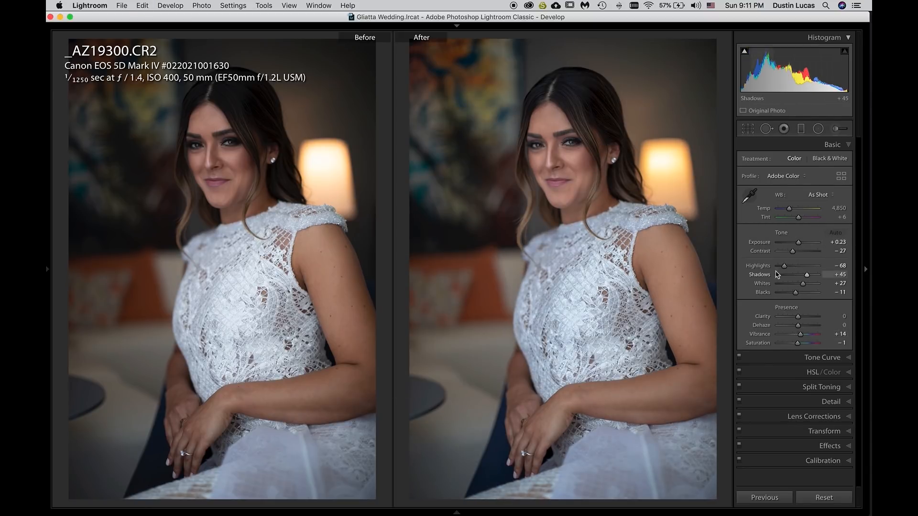
pyautogui.doubleClick(763, 292)
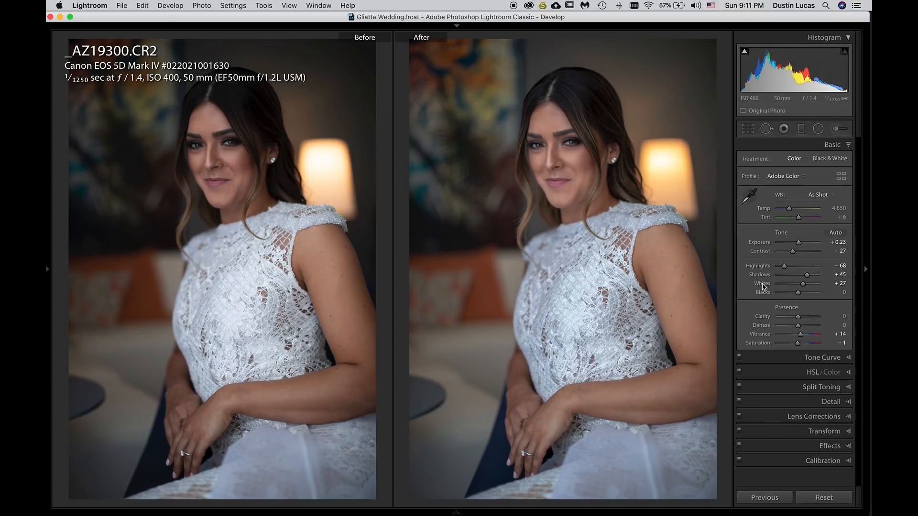
pyautogui.doubleClick(763, 284)
pyautogui.doubleClick(761, 275)
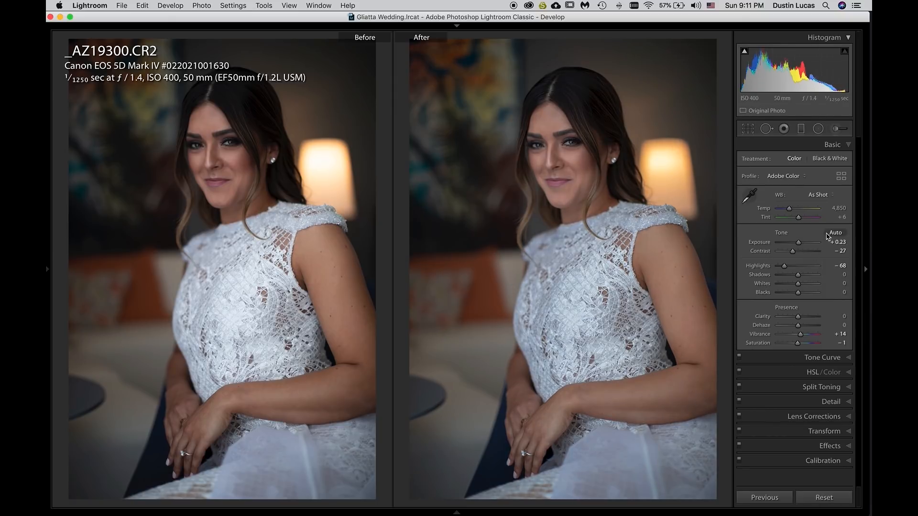
pyautogui.click(824, 497)
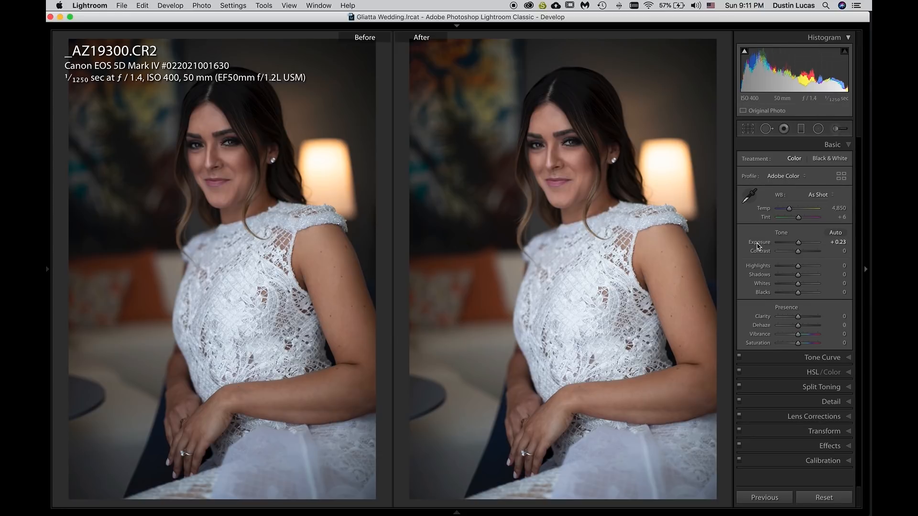
# Apply individual auto values of +0.23 Exposure, −45 Whites and −7 Blacks, undoing a trial of Highlights at −68.
pyautogui.moveTo(765, 268); pyautogui.dragTo(745, 268)
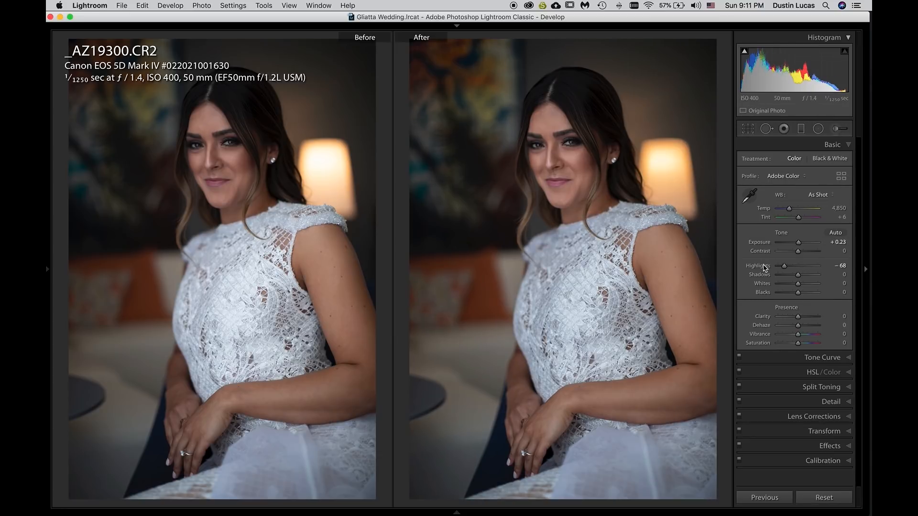
pyautogui.press('super+z')
pyautogui.moveTo(770, 292); pyautogui.dragTo(746, 285)
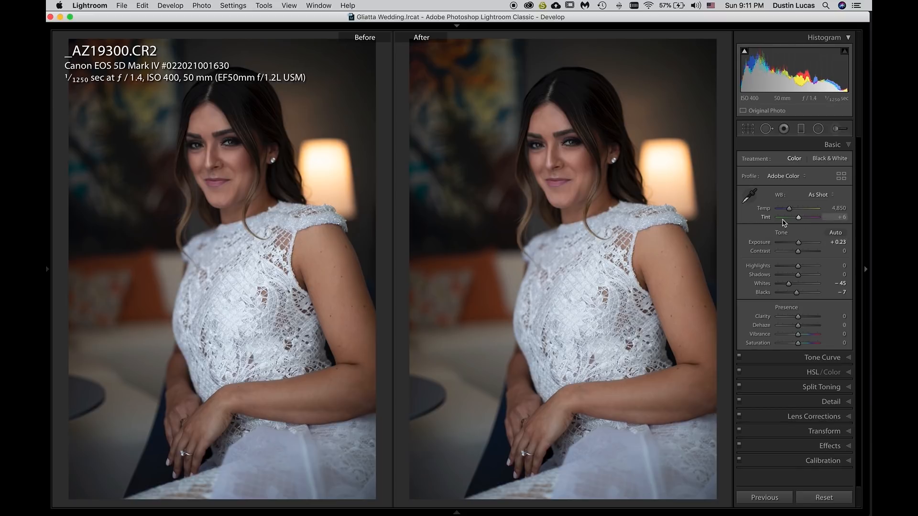
# Set the bride portrait's Tint to 0, undoing the change once and reapplying it.
pyautogui.doubleClick(767, 219)
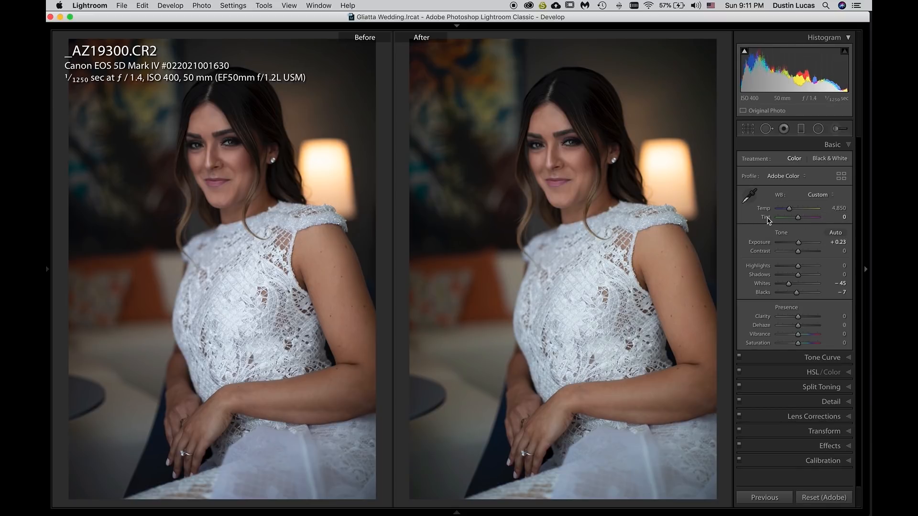
pyautogui.press('super+z')
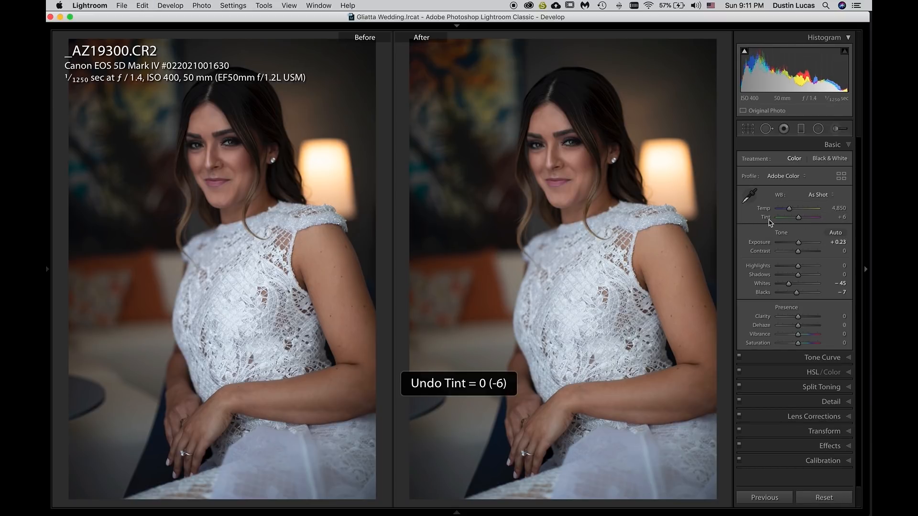
pyautogui.doubleClick(766, 219)
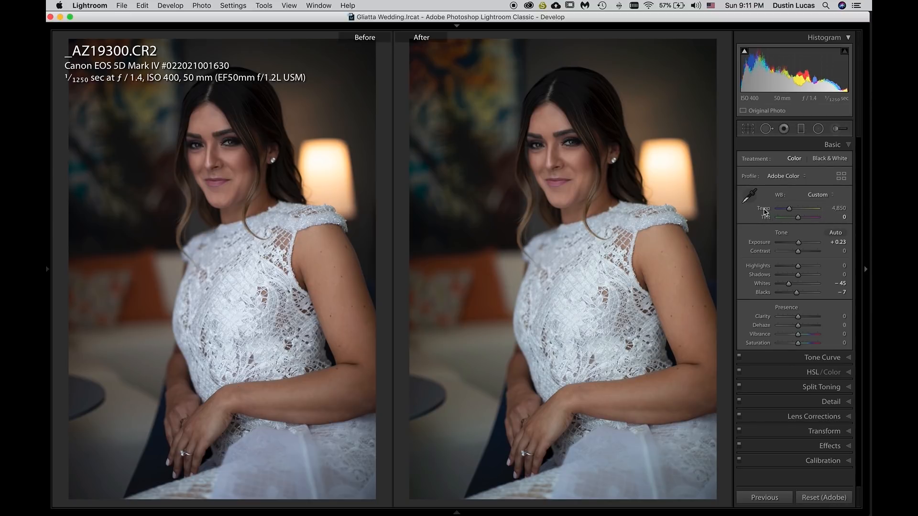
# Try an automatic Temp of 4,800 on the bride portrait, and return Temp and Tint to their original values.
pyautogui.keyDown('shift'); pyautogui.doubleClick(763, 211); pyautogui.keyUp('shift')
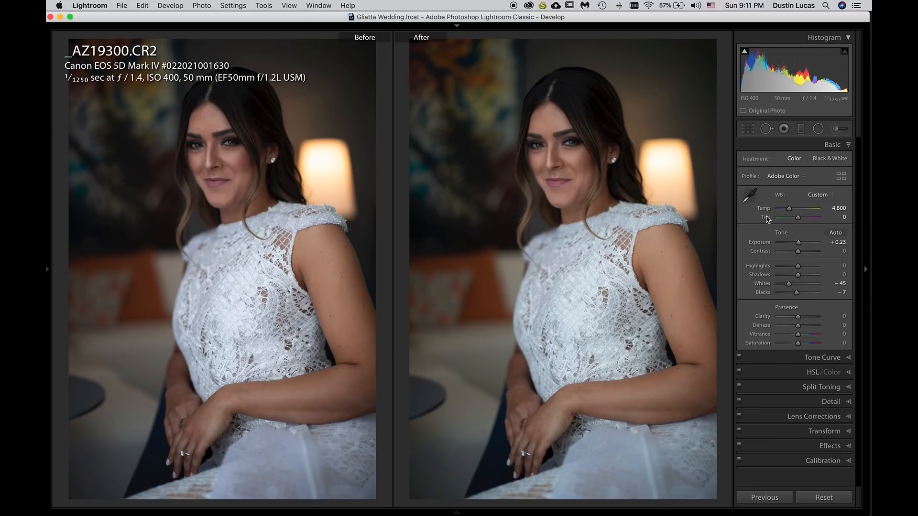
pyautogui.doubleClick(766, 218)
pyautogui.doubleClick(767, 210)
pyautogui.hotkey('shift', 'p')
pyautogui.press('super+z')
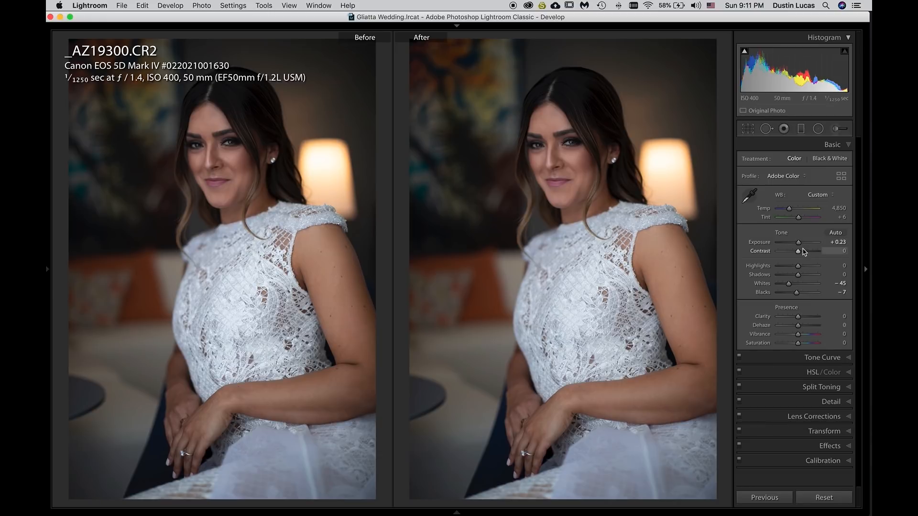
# Try and undo Auto White Balance on the bride portrait, and set Tint to 0 and Temp to 4,900 instead.
pyautogui.press('shift')
pyautogui.press('super+shift+u')
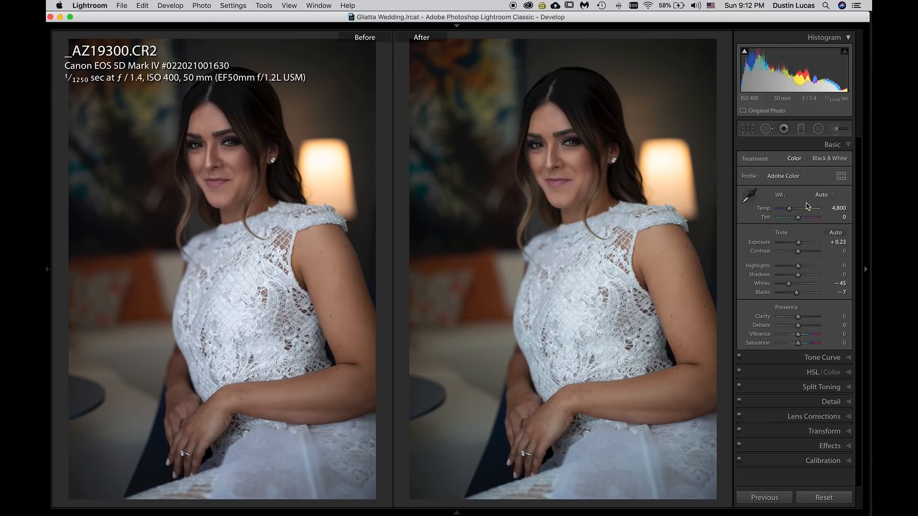
pyautogui.press('super+z')
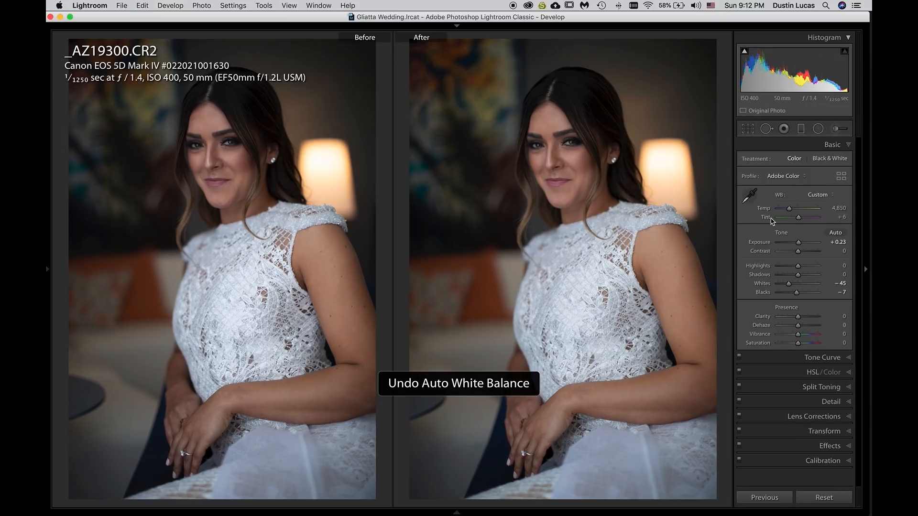
pyautogui.doubleClick(765, 217)
pyautogui.press('Up')
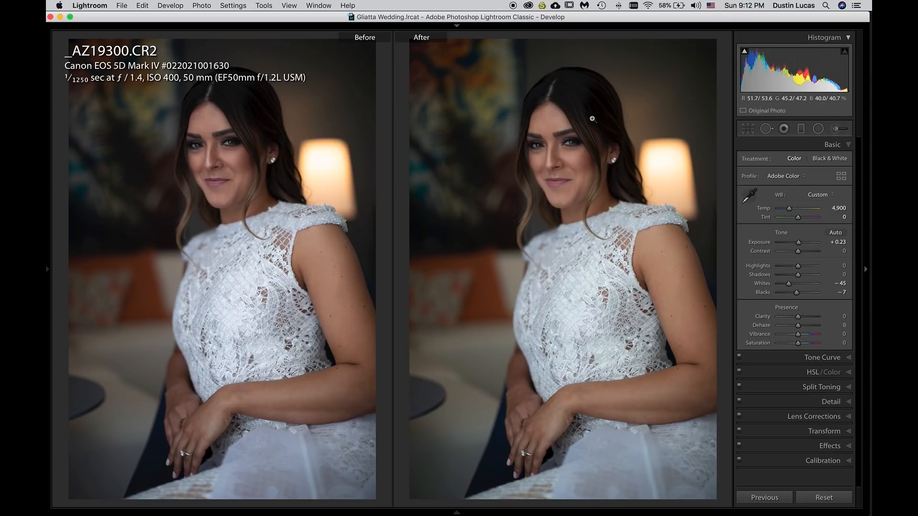
# Undo a trial of automatic Contrast at −27 and raise the bride portrait's Contrast to +10.
pyautogui.press('shift')
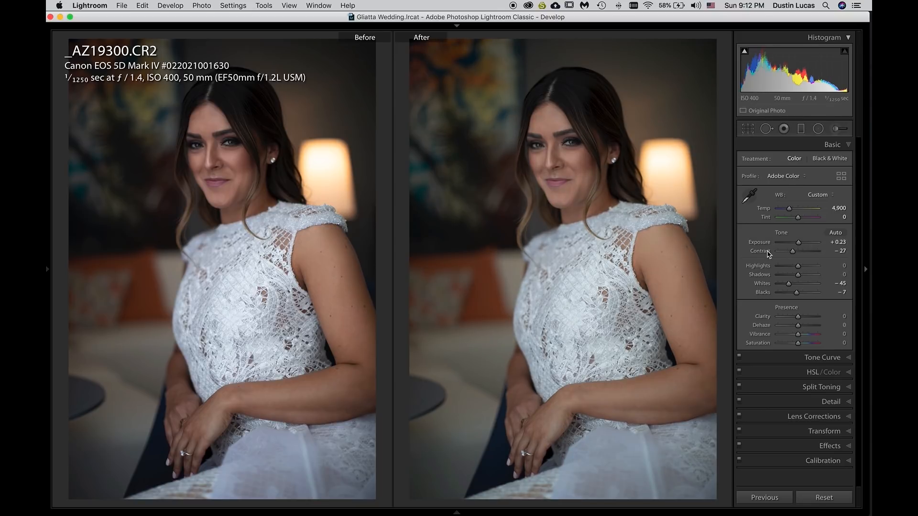
pyautogui.press('super+z')
pyautogui.press('Up')
pyautogui.press('Up')
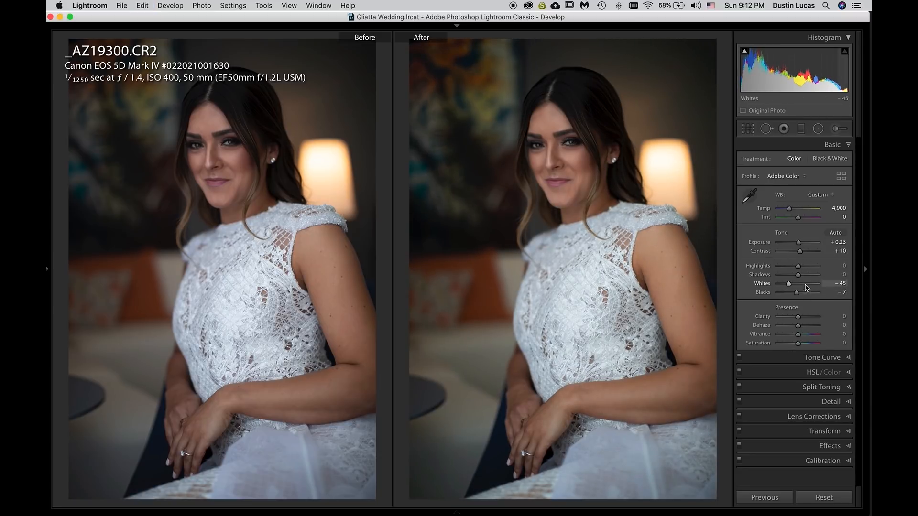
# Set Highlights to −20 and Shadows to +20, undoing trials of automatic Vibrance at +13 and Saturation at −1.
pyautogui.press('Up')
pyautogui.press('Up')
pyautogui.press('Up')
pyautogui.press('Up')
pyautogui.press('Down')
pyautogui.press('Down')
pyautogui.press('Down')
pyautogui.press('Down')
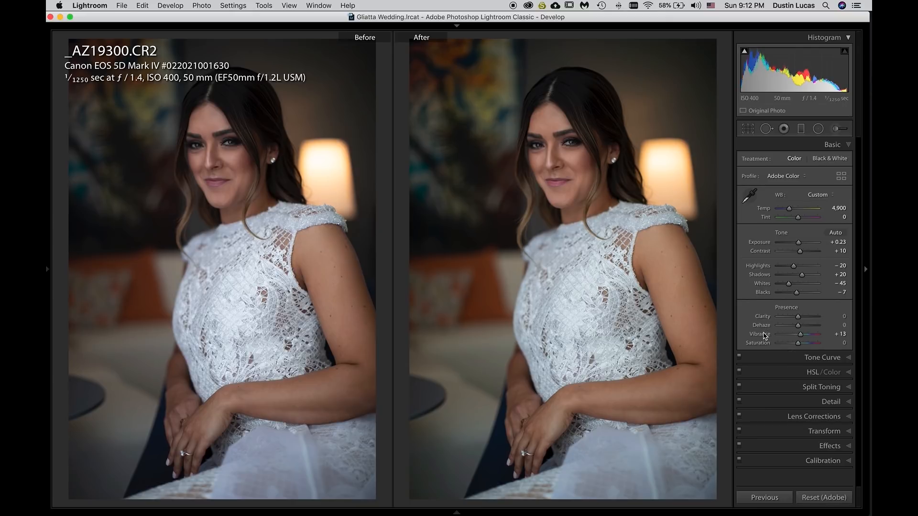
pyautogui.press('super+z')
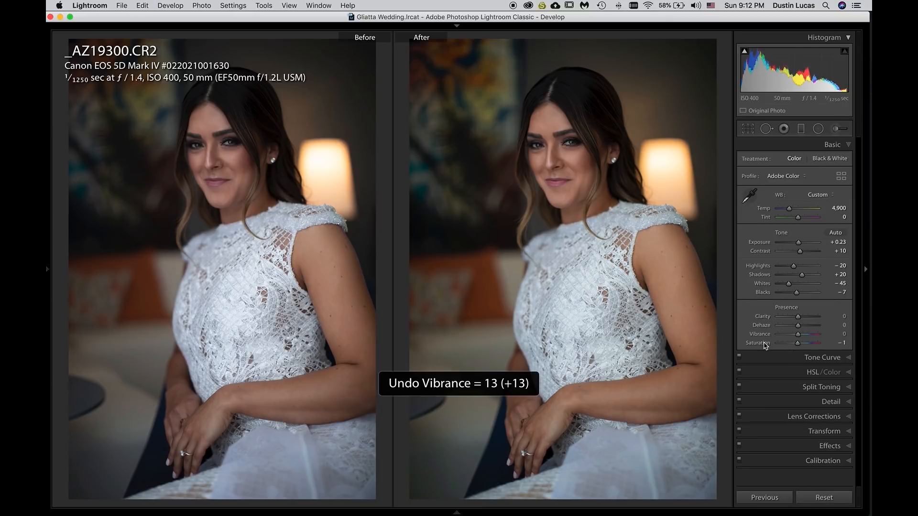
pyautogui.press('super+z')
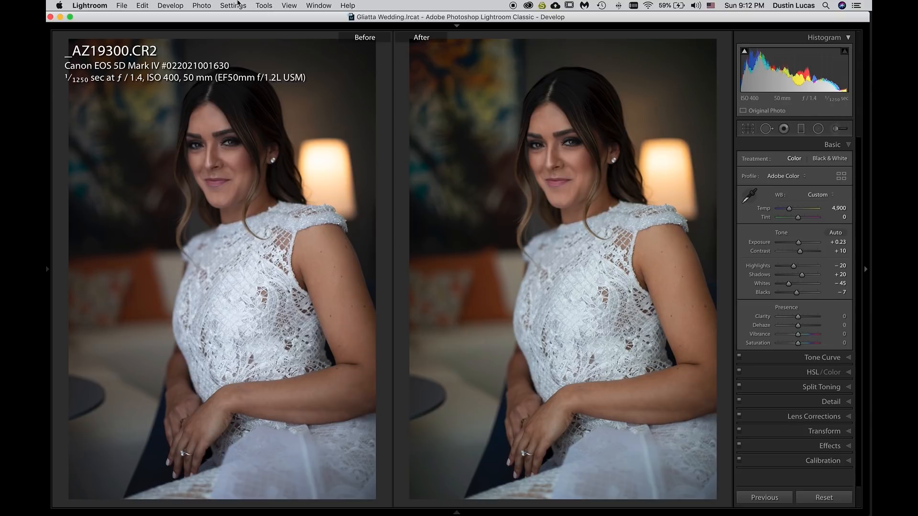
# Review the automatic adjustment commands and try Auto Settings on the bride portrait.
pyautogui.click(233, 5)
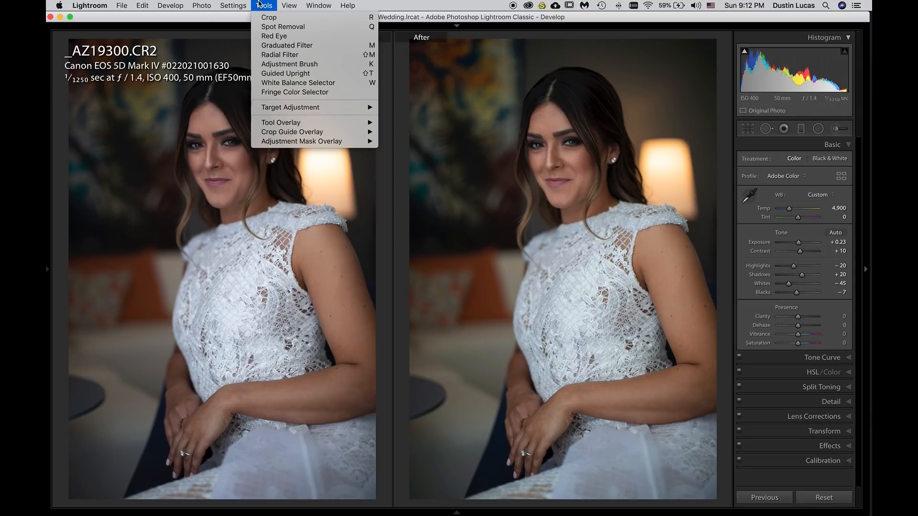
pyautogui.moveTo(241, 4)
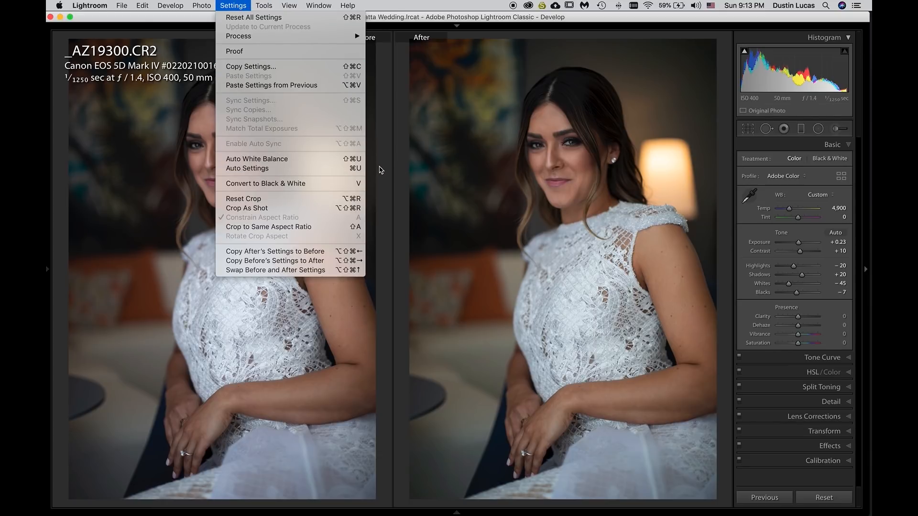
pyautogui.click(381, 170)
pyautogui.press('super+u')
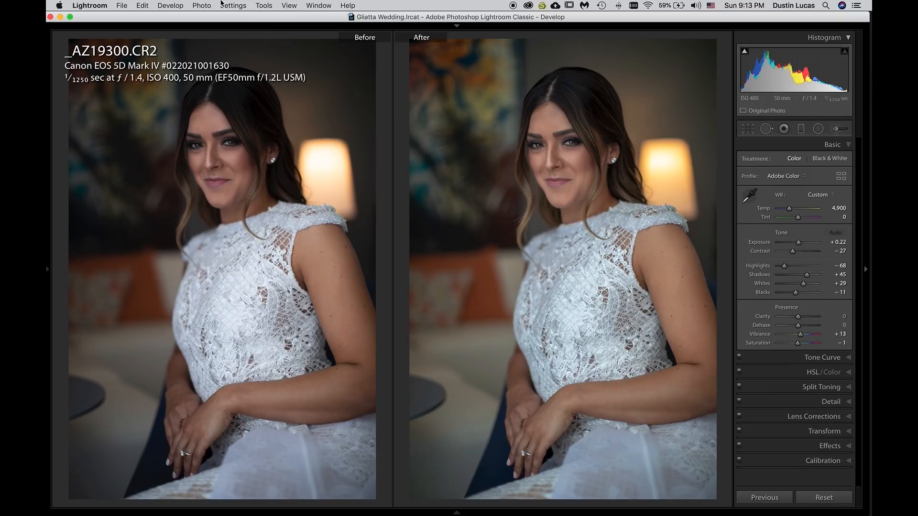
pyautogui.click(223, 5)
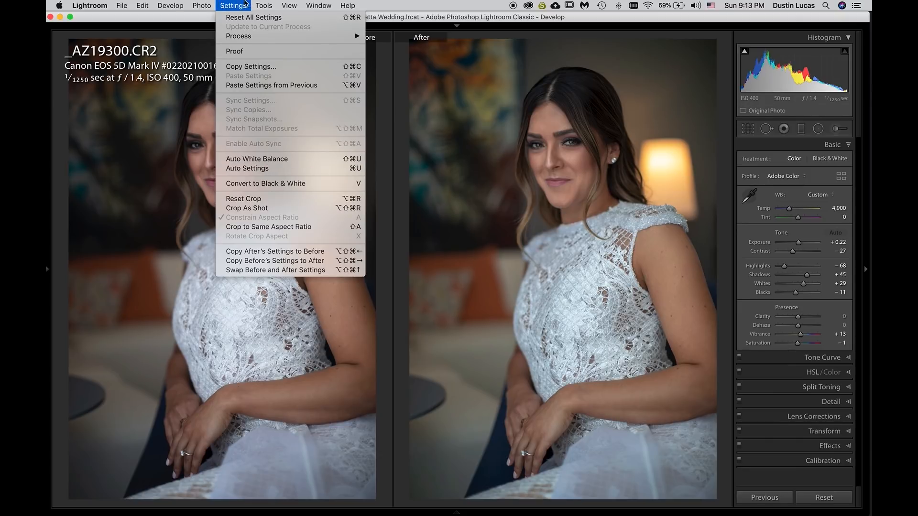
pyautogui.click(241, 5)
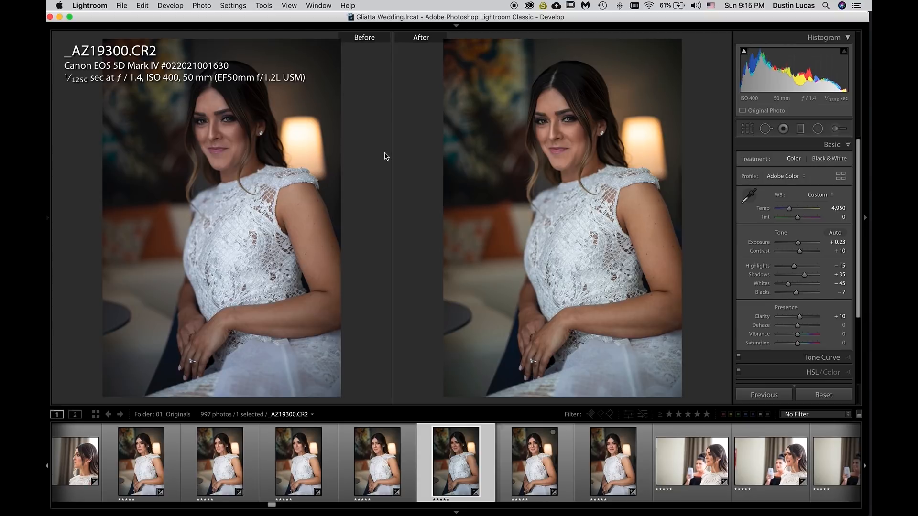
# Select the seven similar bride portraits with _AZ19300.CR2 as the source and open the Synchronize Settings dialog.
pyautogui.keyDown('shift'); pyautogui.click(175, 447); pyautogui.keyUp('shift')
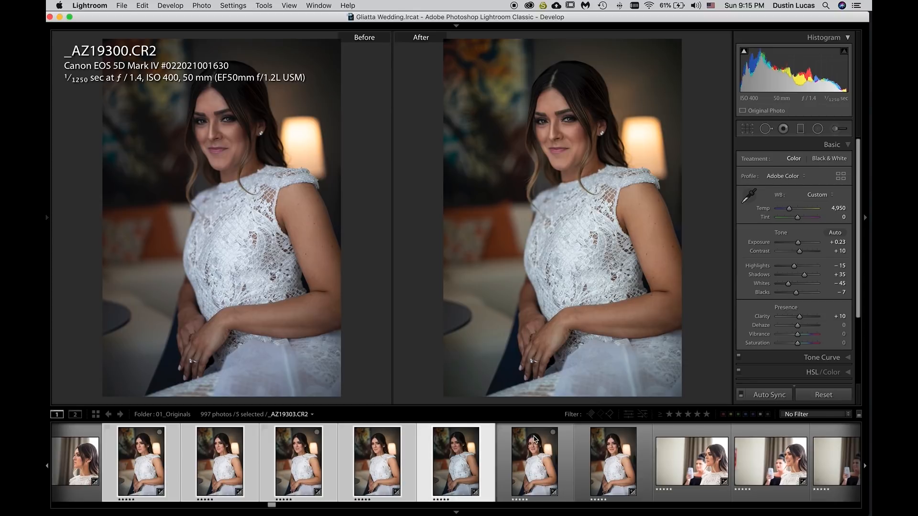
pyautogui.keyDown('super'); pyautogui.click(543, 470); pyautogui.keyUp('super')
pyautogui.keyDown('super'); pyautogui.click(607, 470); pyautogui.keyUp('super')
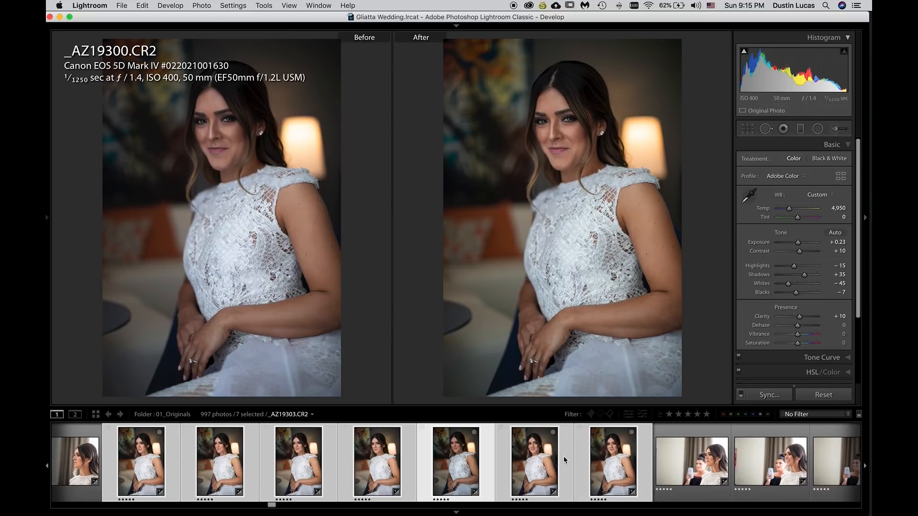
pyautogui.press('alt')
pyautogui.press('super+shift+s')
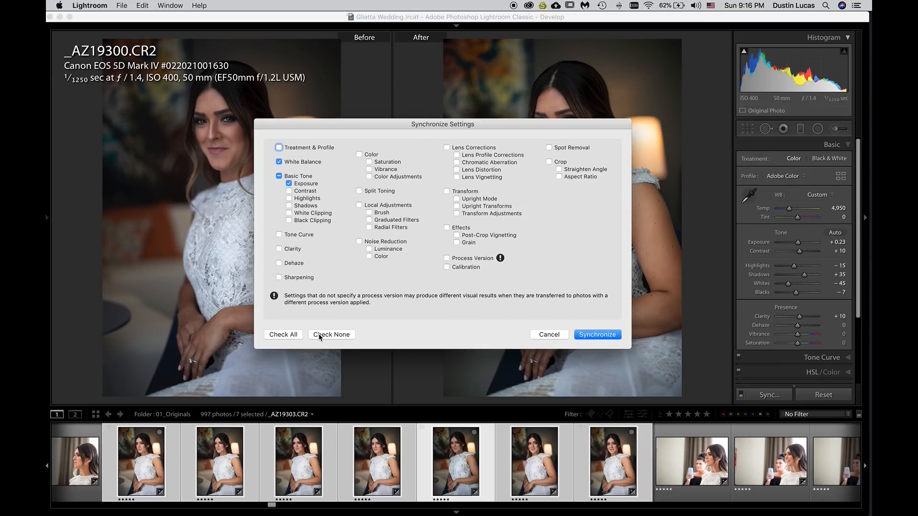
# Try including all settings in the sync except Local Adjustments, Transform, Spot Removal and Crop.
pyautogui.click(288, 336)
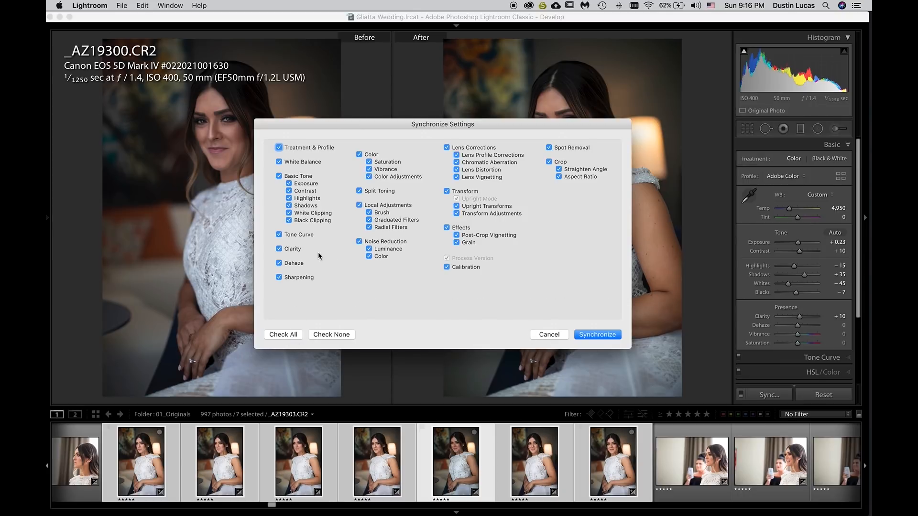
pyautogui.click(359, 206)
pyautogui.click(447, 192)
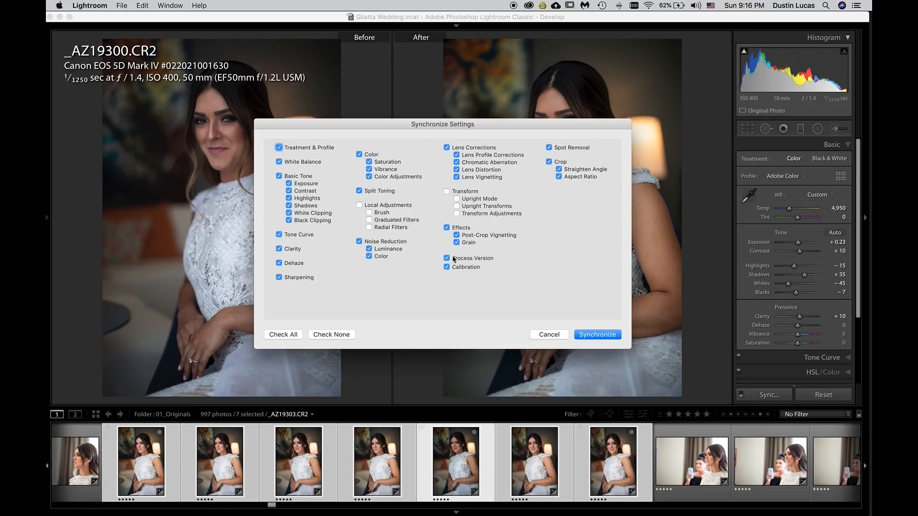
pyautogui.click(549, 148)
pyautogui.click(549, 162)
# Synchronize only White Balance, Exposure, Contrast, Highlights, Shadows, White Clipping, Black Clipping, Clarity and Process Version across the seven portraits.
pyautogui.click(329, 334)
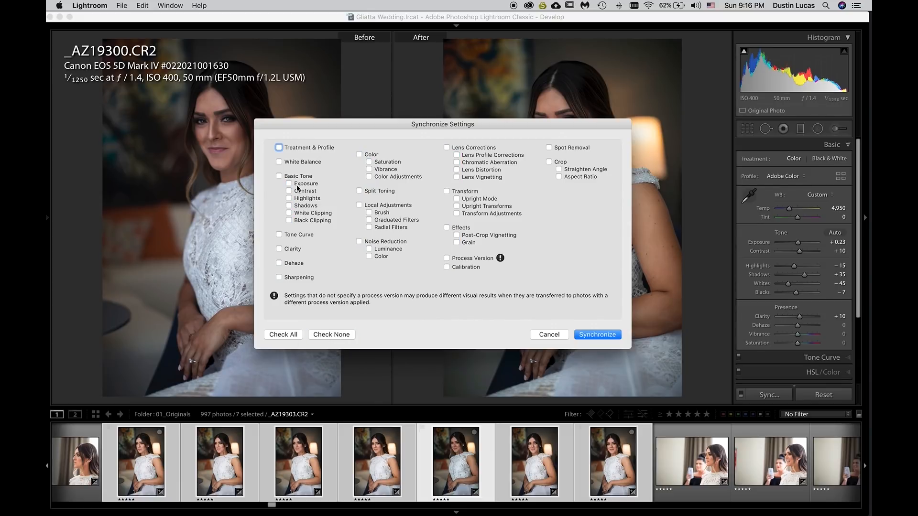
pyautogui.click(301, 163)
pyautogui.click(302, 185)
pyautogui.click(303, 192)
pyautogui.click(303, 198)
pyautogui.click(302, 206)
pyautogui.click(302, 214)
pyautogui.click(302, 220)
pyautogui.click(297, 251)
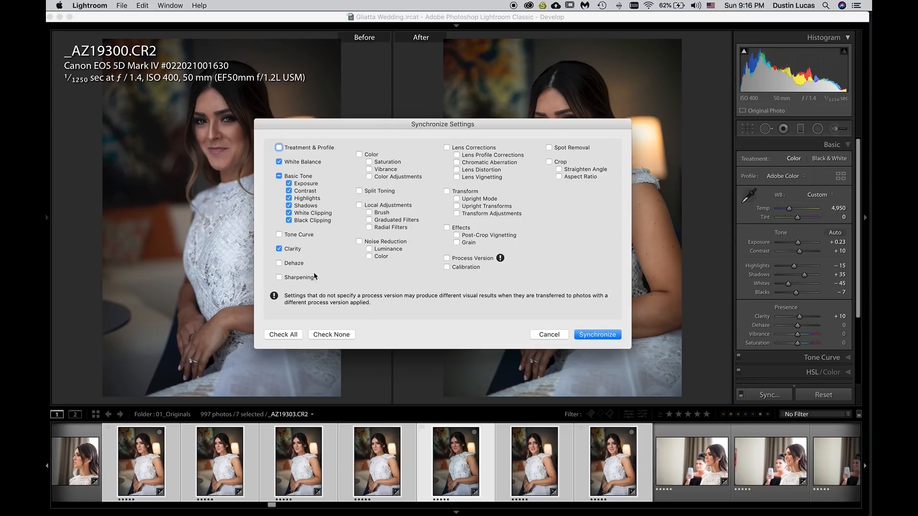
pyautogui.click(465, 261)
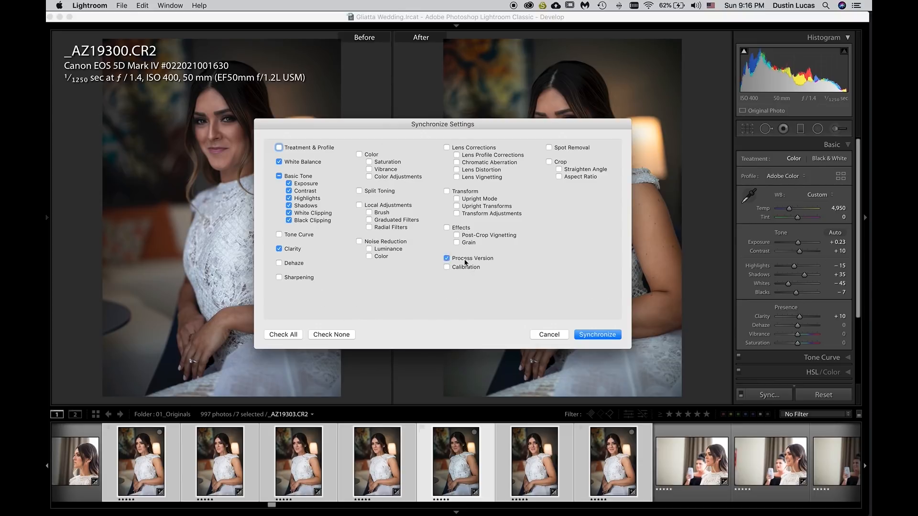
pyautogui.click(592, 336)
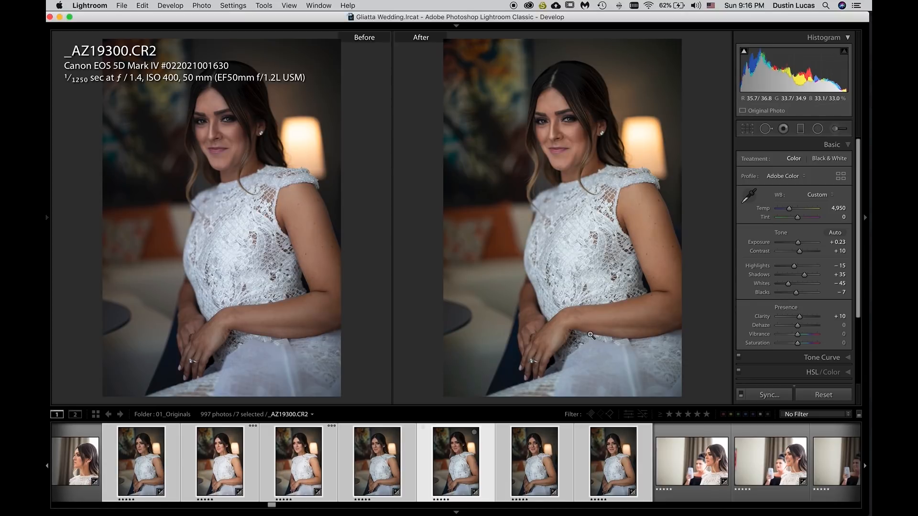
# Compare _AZ19300.CR2 with _AZ19303.CR2, and synchronize the seven portraits again with Treatment & Profile included.
pyautogui.press('Right')
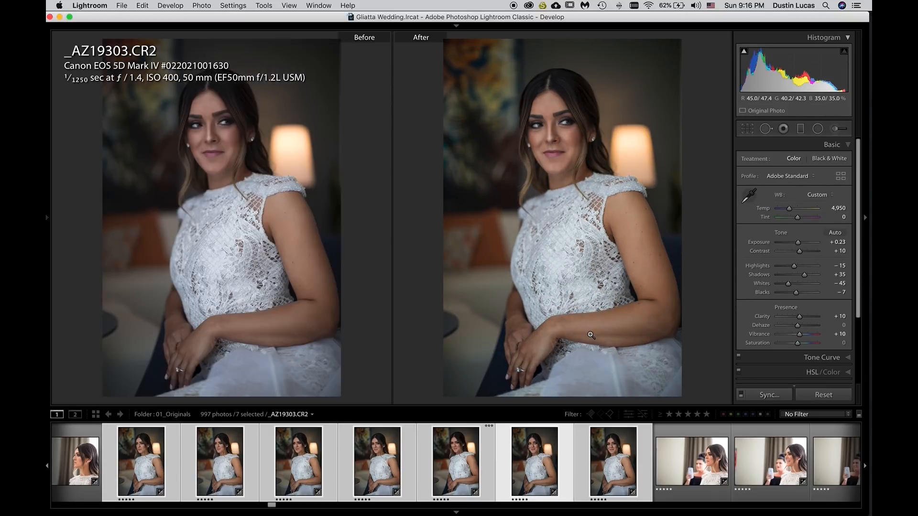
pyautogui.press('Left')
pyautogui.press('Right')
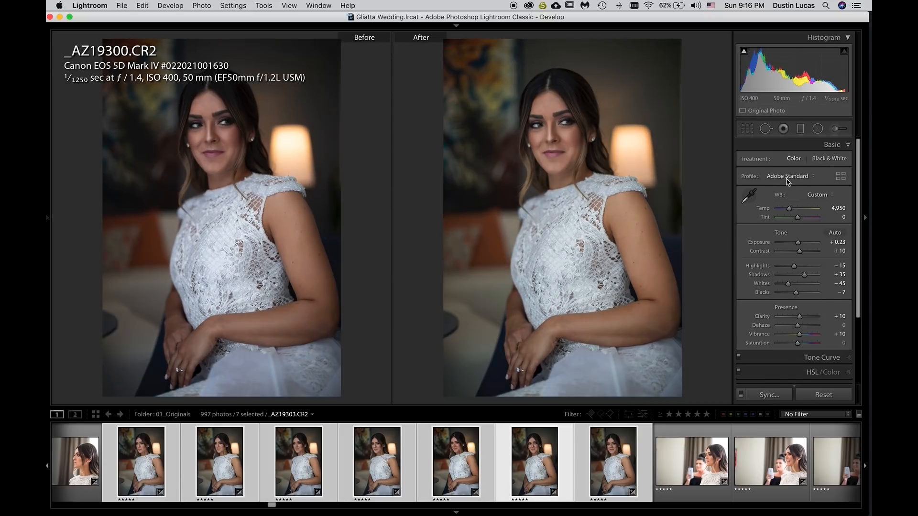
pyautogui.press('Left')
pyautogui.press('Right')
pyautogui.press('Left')
pyautogui.press('super+shift+s')
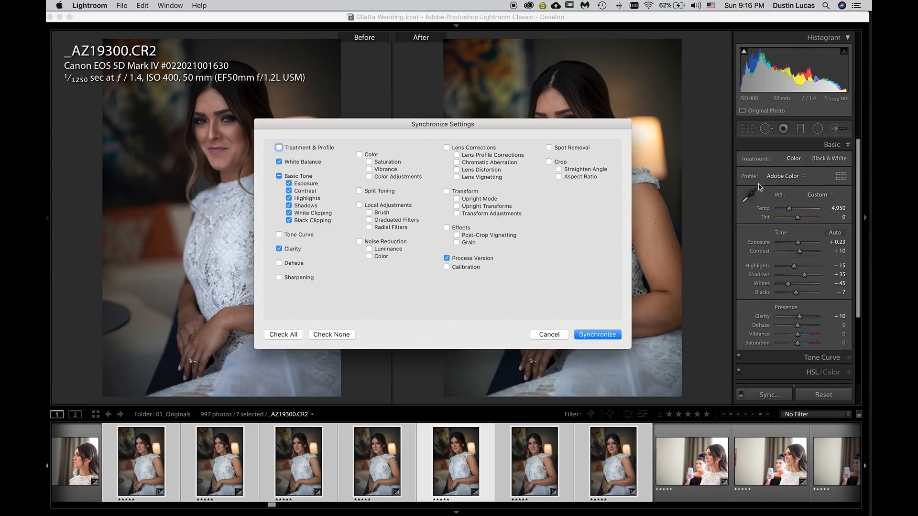
pyautogui.click(301, 147)
pyautogui.click(604, 336)
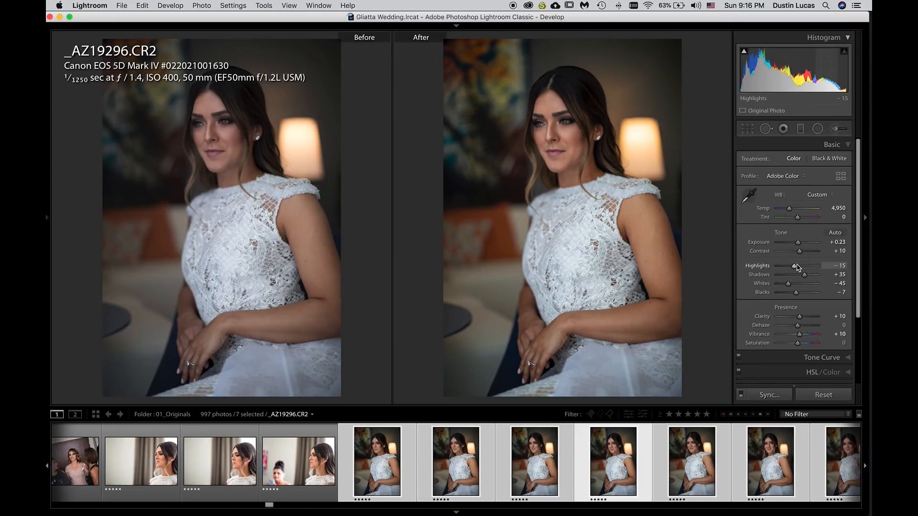
# Survey the seven selected portraits side by side and return to Develop with _AZ19298.CR2.
pyautogui.press('n')
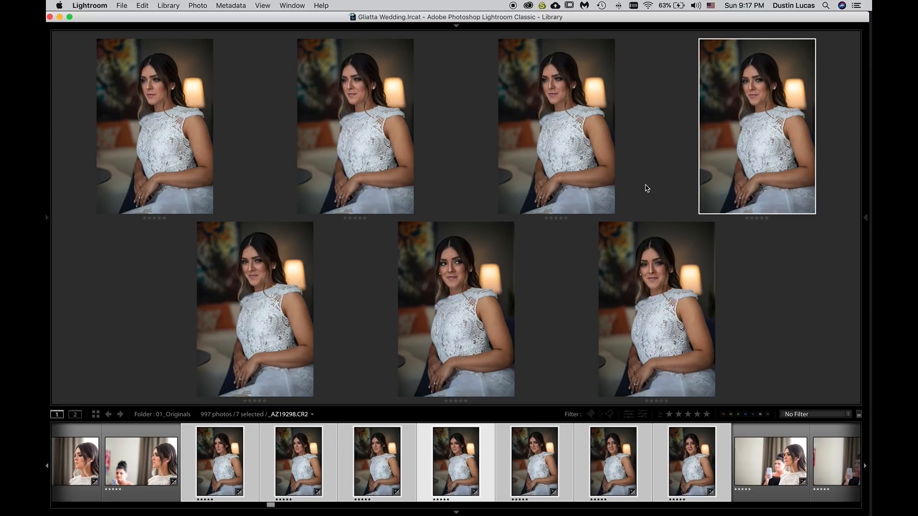
pyautogui.press('d')
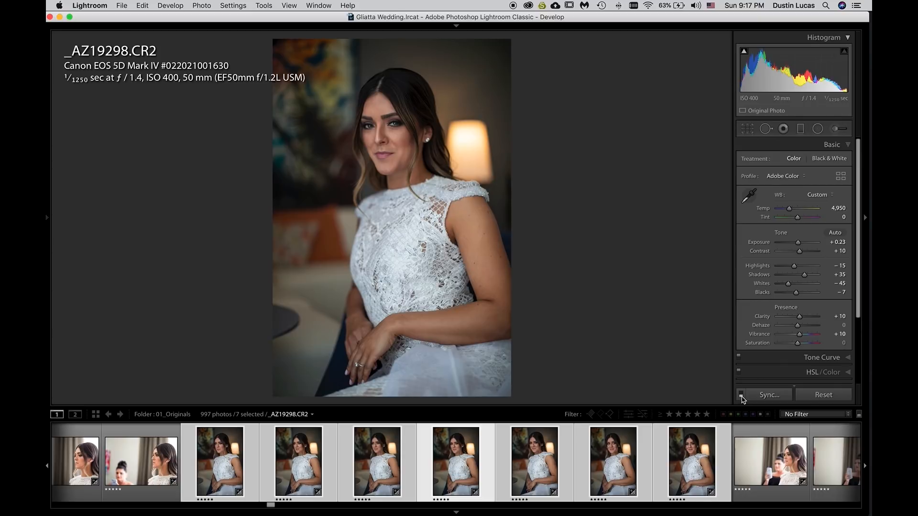
# Turn on Auto Sync and set the selected portraits to Exposure 0.00, Highlights −24 and Shadows +50.
pyautogui.click(742, 396)
pyautogui.doubleClick(761, 243)
pyautogui.moveTo(793, 267); pyautogui.dragTo(809, 279)
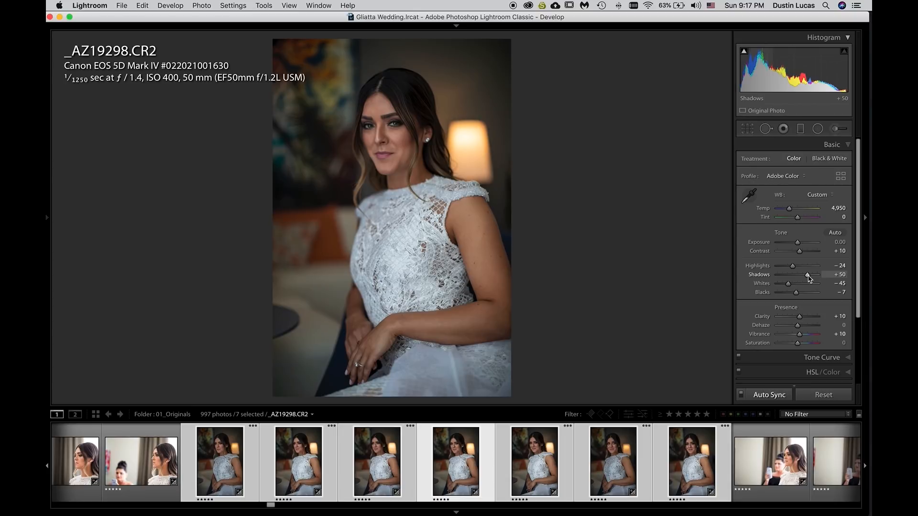
# Step back and forth through the selected portraits to check the auto-synced adjustments on each one.
pyautogui.press('Right')
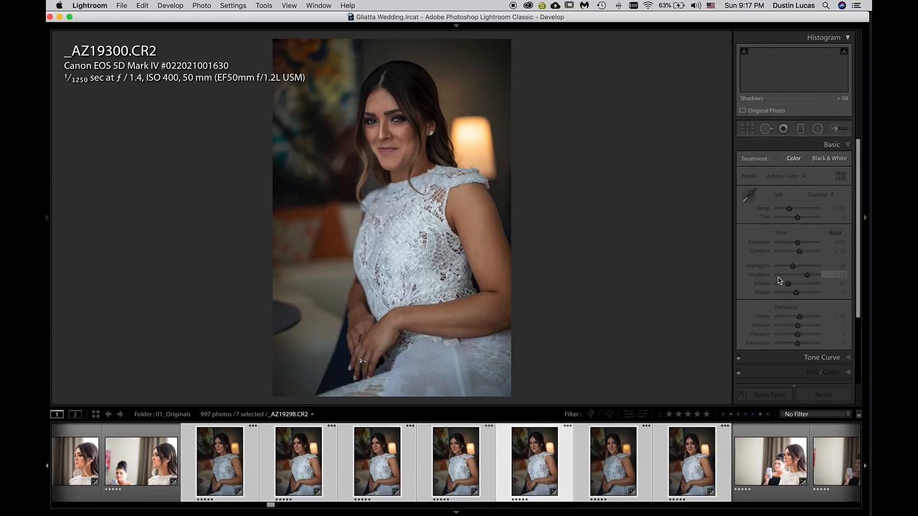
pyautogui.press('Right')
pyautogui.press('Right')
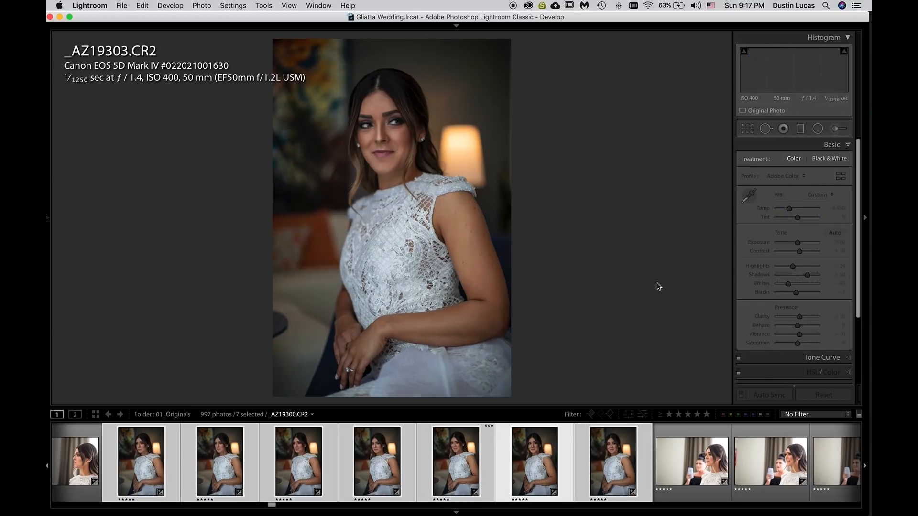
pyautogui.press('Left')
pyautogui.press('Left')
pyautogui.press('Left')
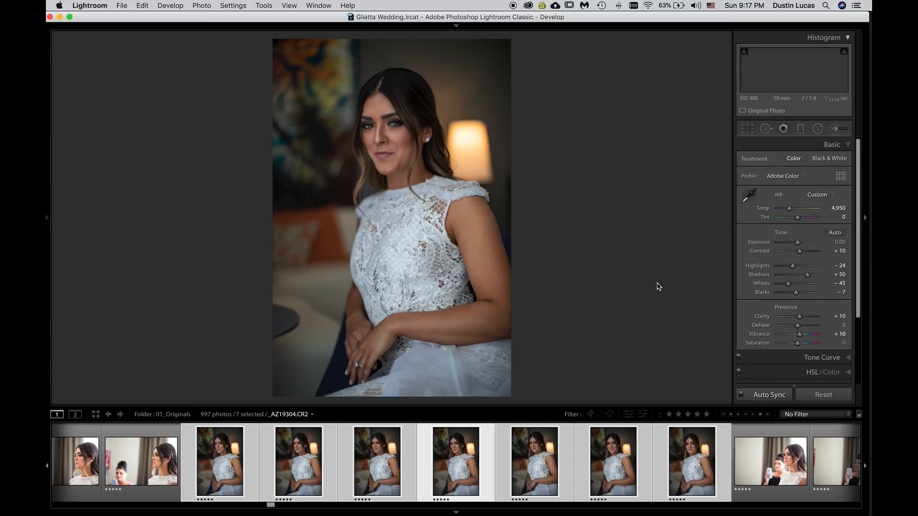
pyautogui.press('Left')
pyautogui.press('Right')
pyautogui.press('Right')
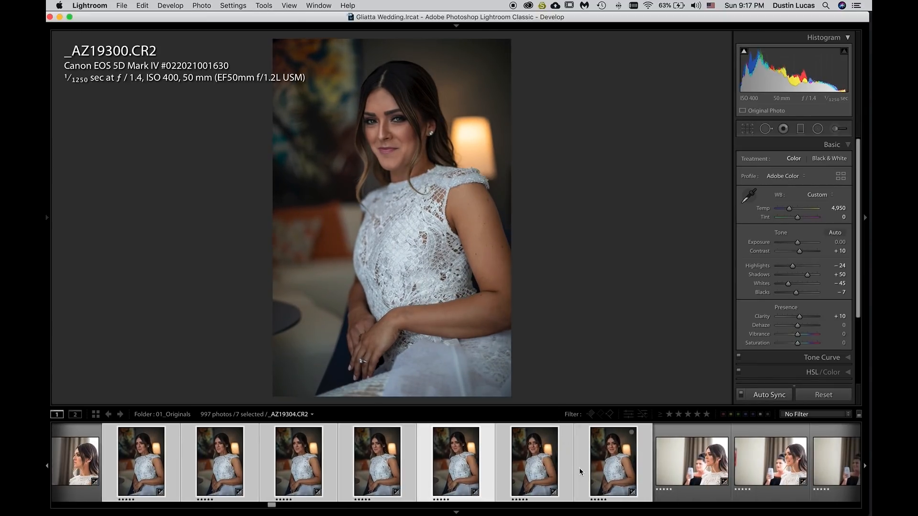
# Select only _SC11296.CR2 and set its Exposure to +0.60.
pyautogui.scroll(-3, 583, 477)
pyautogui.click(517, 462)
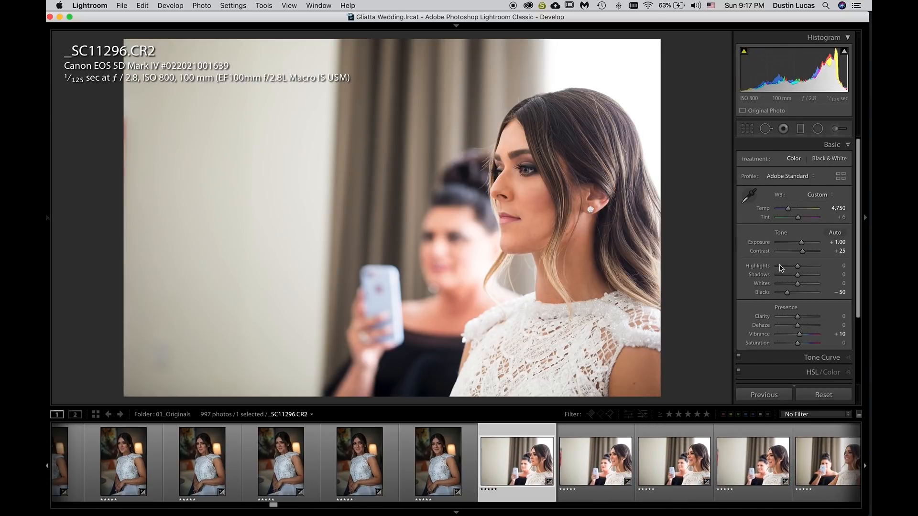
pyautogui.doubleClick(763, 242)
pyautogui.press('Up')
pyautogui.press('Up')
pyautogui.press('Up')
pyautogui.press('Up')
pyautogui.press('Up')
pyautogui.press('Up')
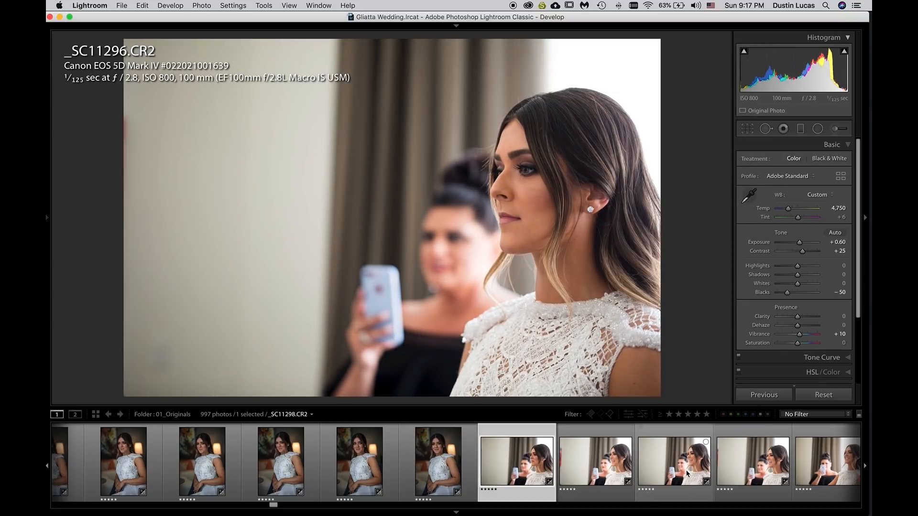
# Compare _SC11296.CR2 with _SC11297.CR2 and select the five photos from _SC11296.CR2 through _SC11304.CR2, with _SC11296.CR2 active.
pyautogui.scroll(-1, 717, 471)
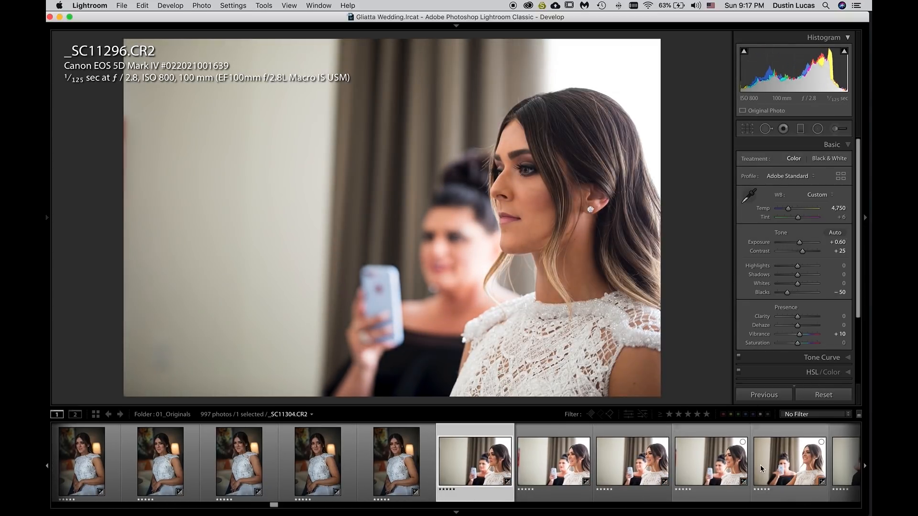
pyautogui.press('Right')
pyautogui.press('Left')
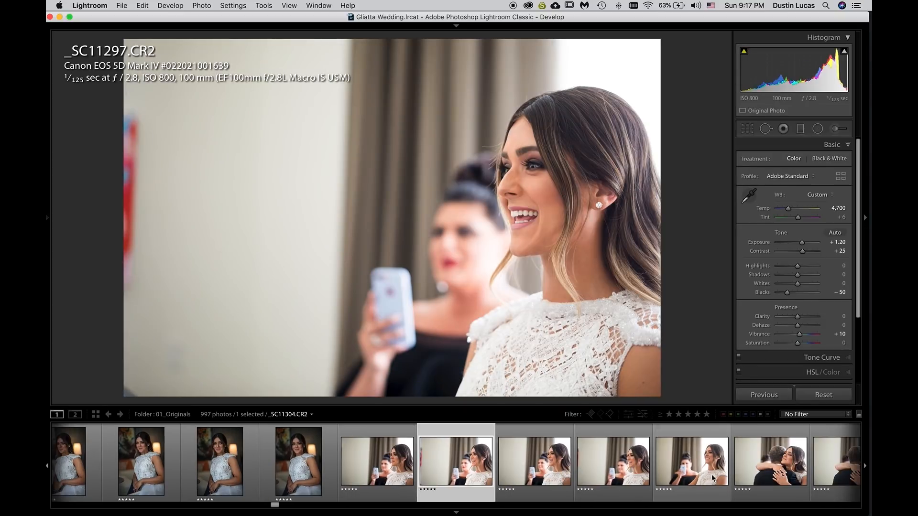
pyautogui.keyDown('shift'); pyautogui.click(782, 470); pyautogui.keyUp('shift')
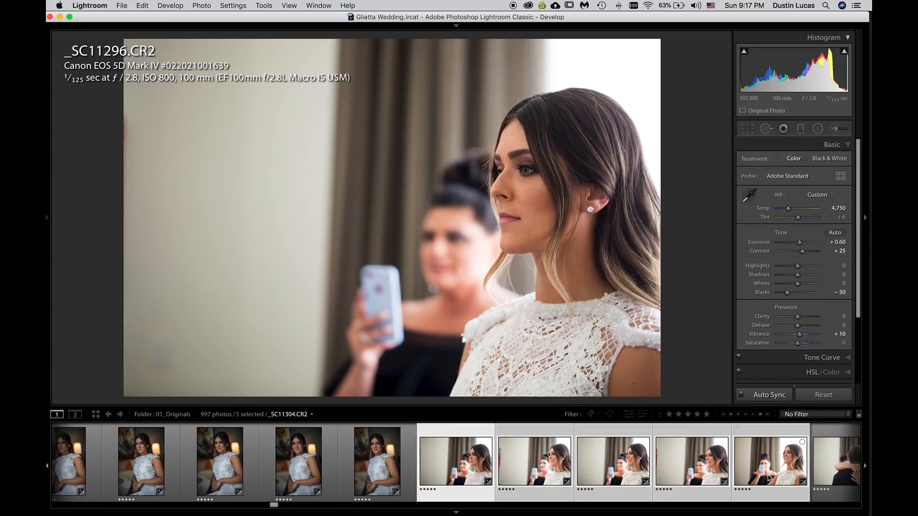
pyautogui.press('Right')
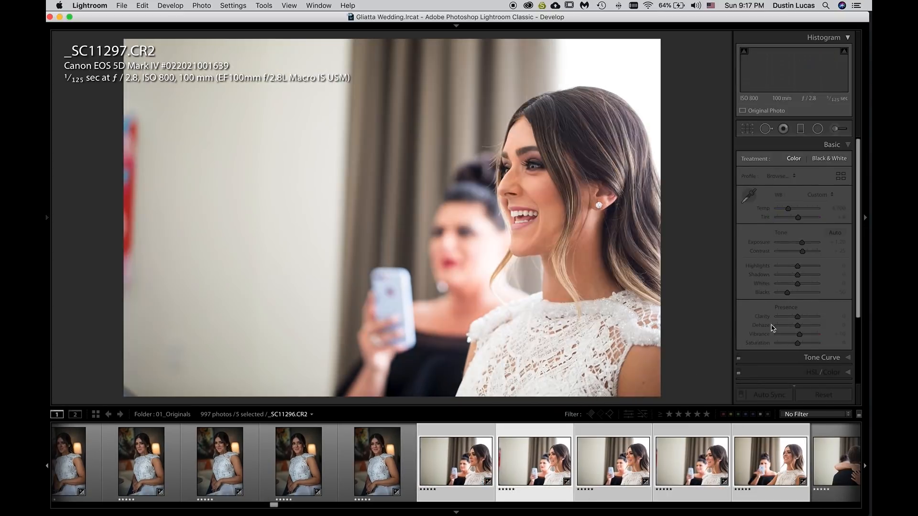
pyautogui.press('Left')
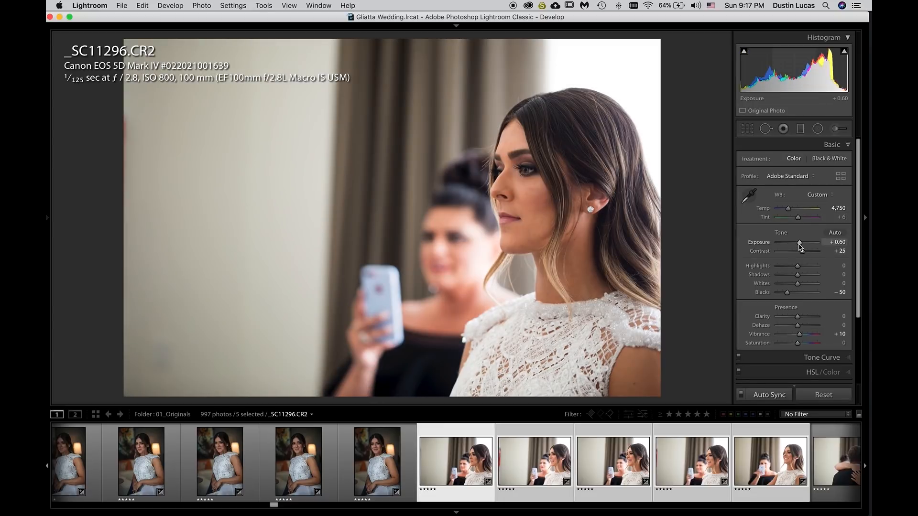
# Auto-sync Exposure +0.50 to the five selected photos and step through them up to _SC11304.CR2.
pyautogui.moveTo(800, 245); pyautogui.dragTo(799, 246)
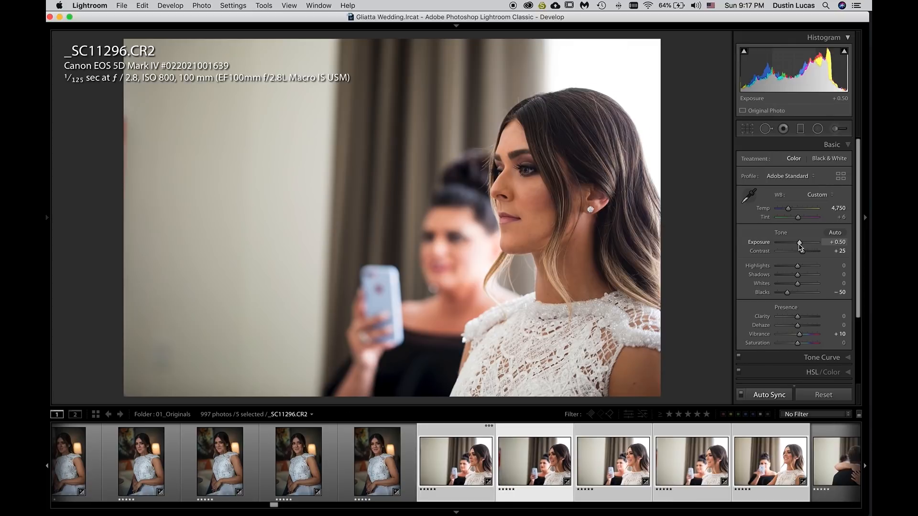
pyautogui.press('Right')
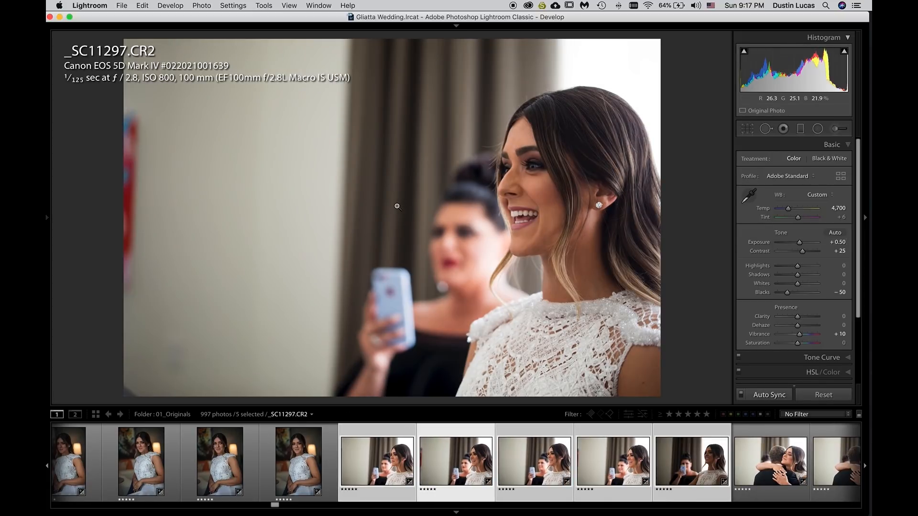
pyautogui.press('Left')
pyautogui.press('Right')
pyautogui.press('Right')
pyautogui.press('Right')
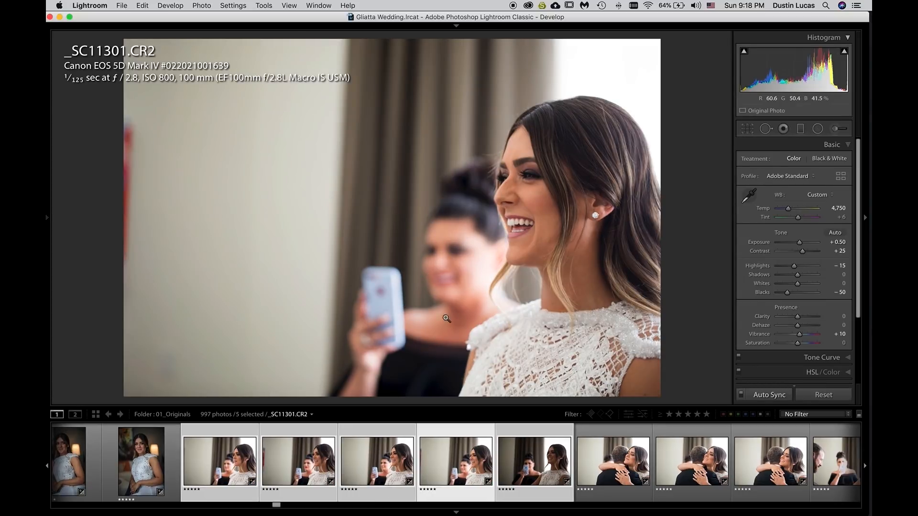
pyautogui.press('Right')
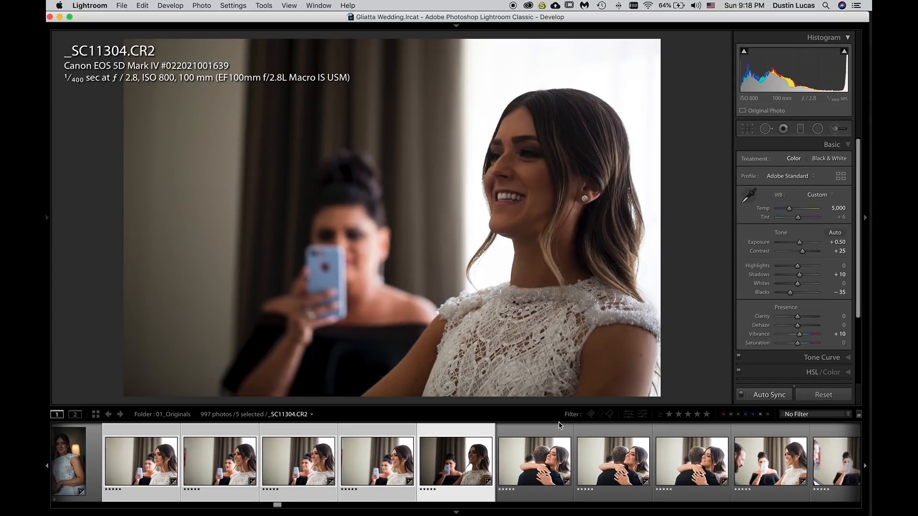
# With _SC11304.CR2 active, reset Exposure and raise it to +1.50 across the five auto-synced photos.
pyautogui.press('Left')
pyautogui.press('Right')
pyautogui.doubleClick(764, 243)
pyautogui.press('Up')
pyautogui.press('Up')
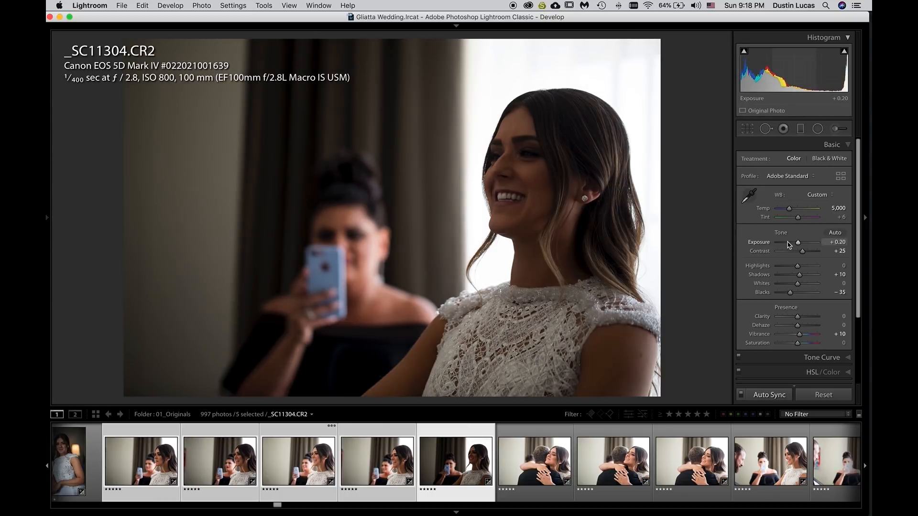
pyautogui.press('Up')
pyautogui.press('Up')
pyautogui.press('Up')
pyautogui.press('Up')
pyautogui.press('Up')
pyautogui.press('Up')
pyautogui.press('Up')
pyautogui.press('Up')
pyautogui.press('Up')
pyautogui.press('Up')
pyautogui.press('Up')
pyautogui.press('Up')
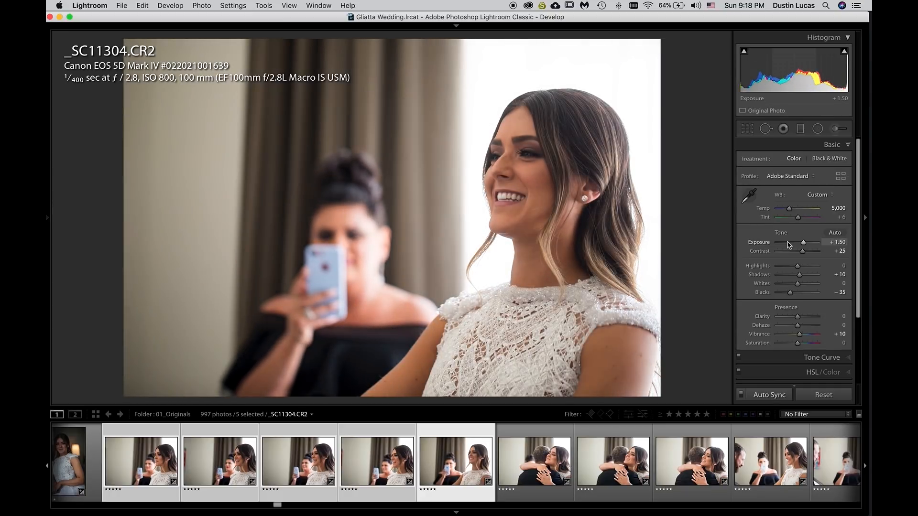
# Step back and forth through the five selected photos to check the synced exposure, ending on _SC11296.CR2.
pyautogui.press('Left')
pyautogui.press('Left')
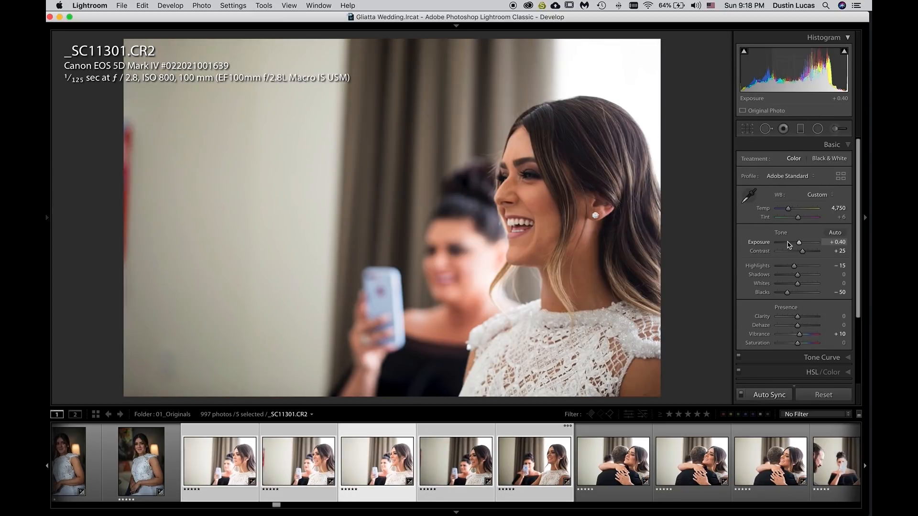
pyautogui.press('Right')
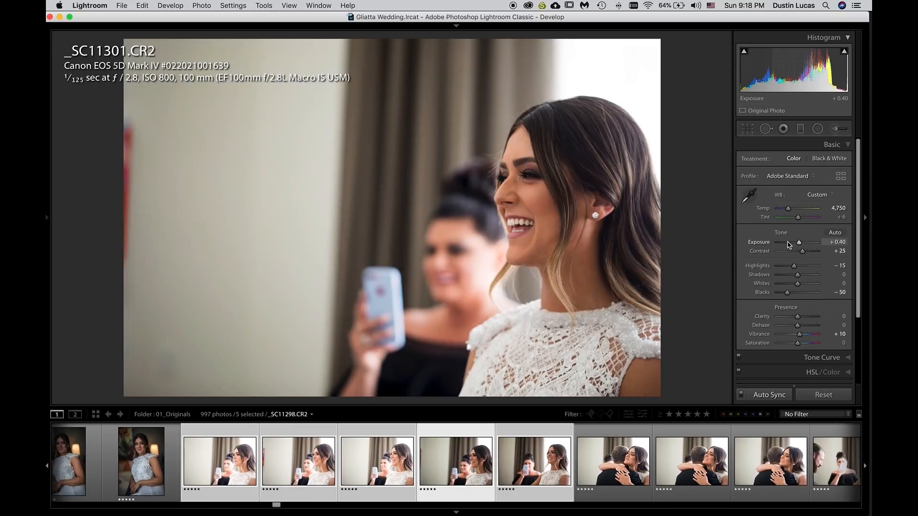
pyautogui.press('super+Right')
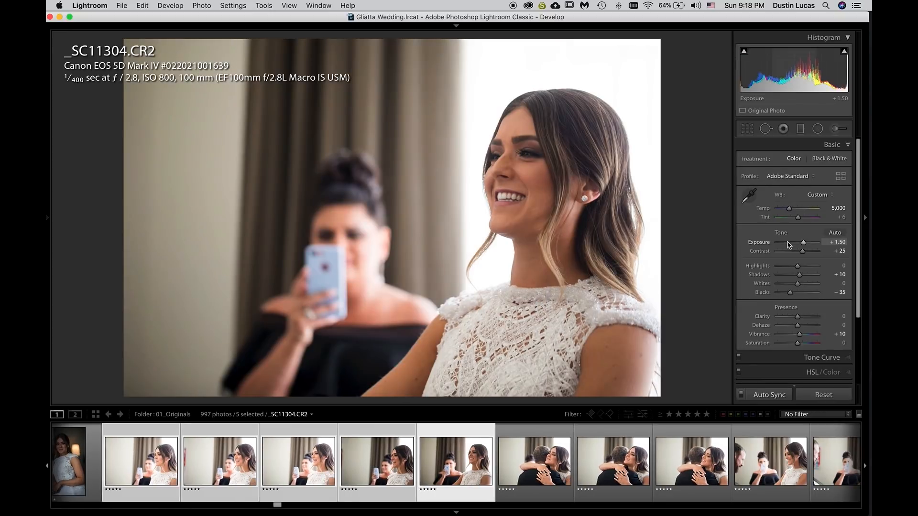
pyautogui.press('super+Left')
pyautogui.press('super+Left')
pyautogui.press('Left')
pyautogui.press('Left')
pyautogui.press('Left')
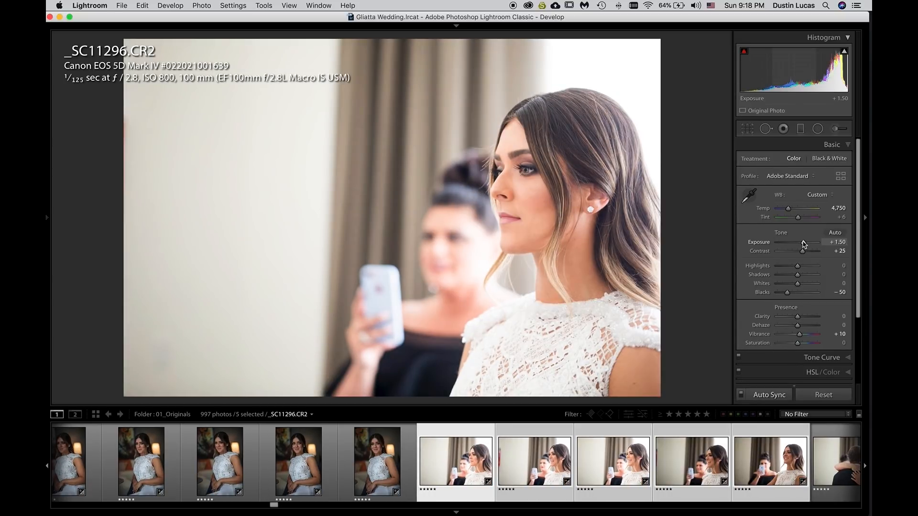
# Reset Blacks and Exposure to 0 across the five selected photos and step through to _SC11304.CR2 to check them.
pyautogui.doubleClick(767, 293)
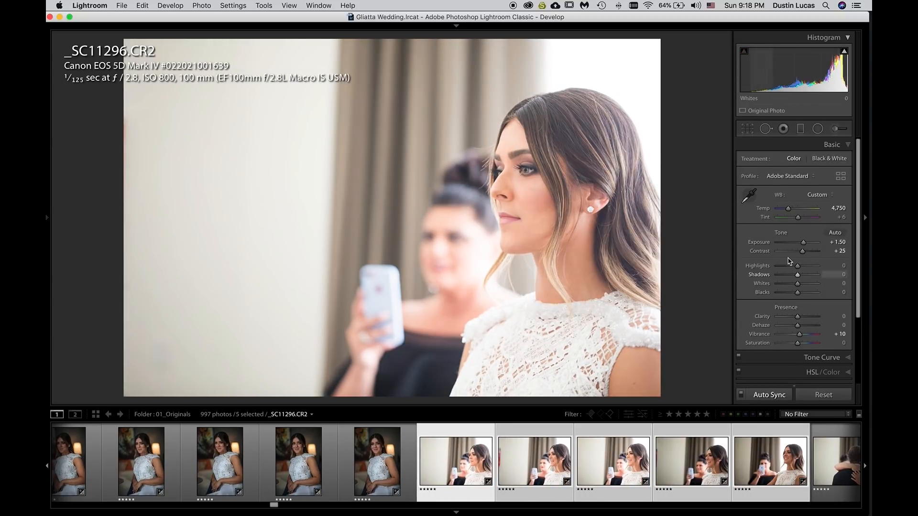
pyautogui.doubleClick(764, 244)
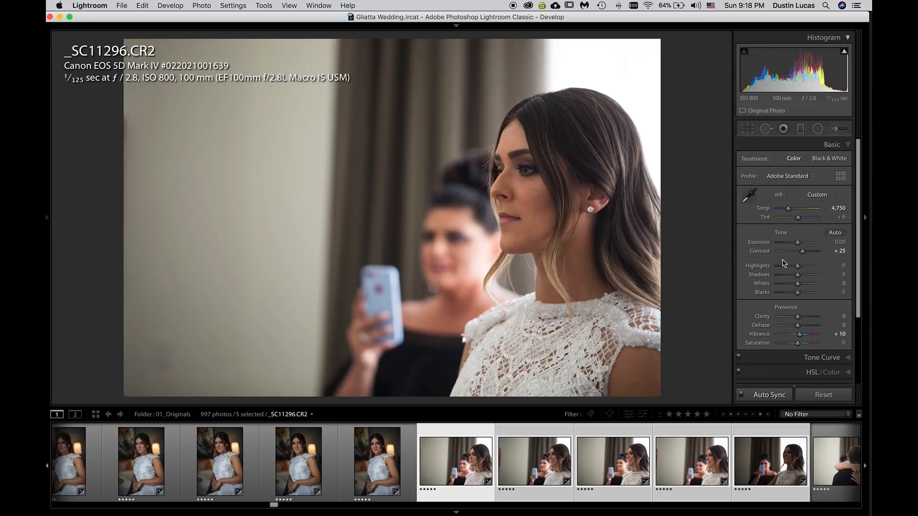
pyautogui.press('Right')
pyautogui.press('Right')
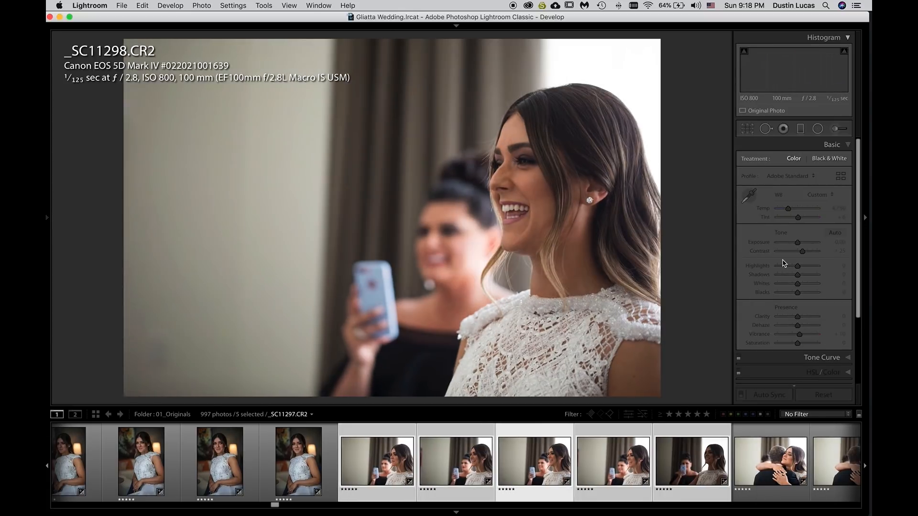
pyautogui.press('Right')
pyautogui.press('Right')
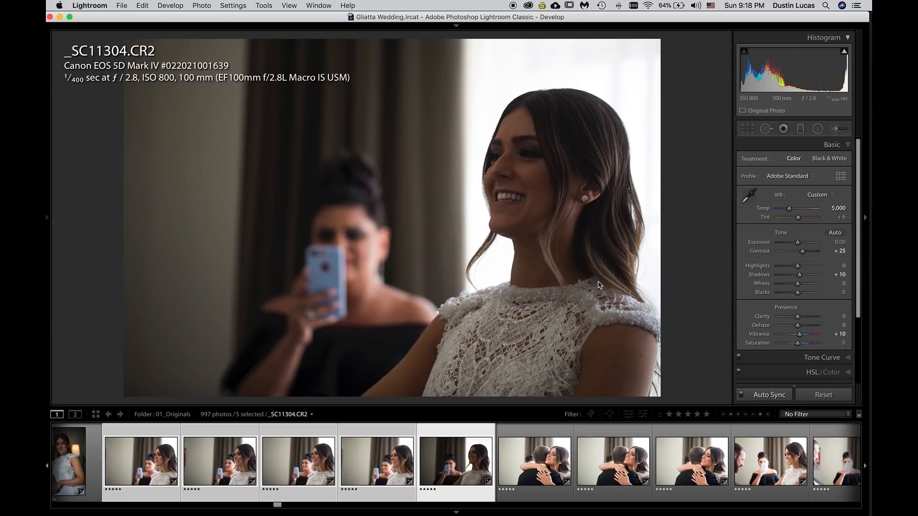
# Turn off Auto Sync and set _SC11296.CR2 to Exposure +0.20, Temp 4,500 and Blacks −25.
pyautogui.click(146, 463)
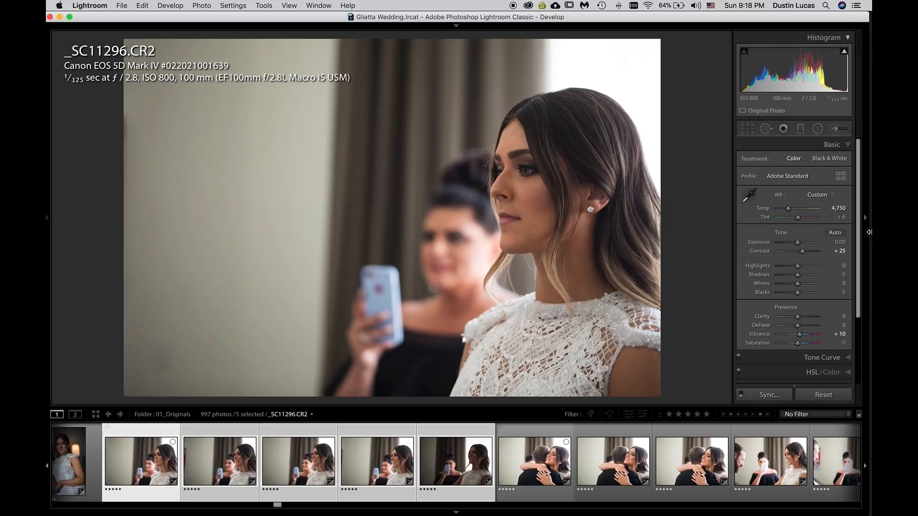
pyautogui.moveTo(797, 242); pyautogui.dragTo(802, 246)
pyautogui.moveTo(790, 208); pyautogui.dragTo(787, 208)
pyautogui.press('Down')
pyautogui.press('Down')
pyautogui.press('Down')
pyautogui.press('Down')
pyautogui.press('Down')
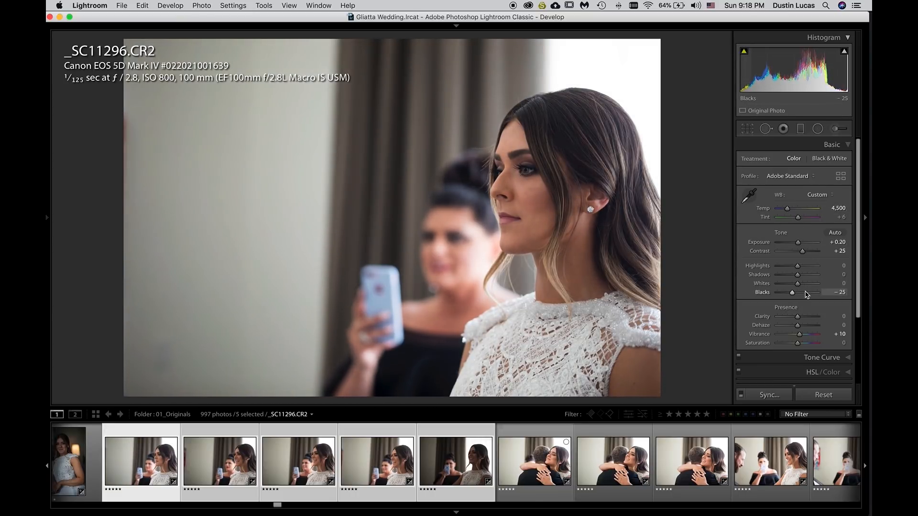
# Warm _SC11296.CR2 to Temp 4,700, keep Blacks at −25 and set Clarity to +10.
pyautogui.press('Up')
pyautogui.press('Up')
pyautogui.press('Up')
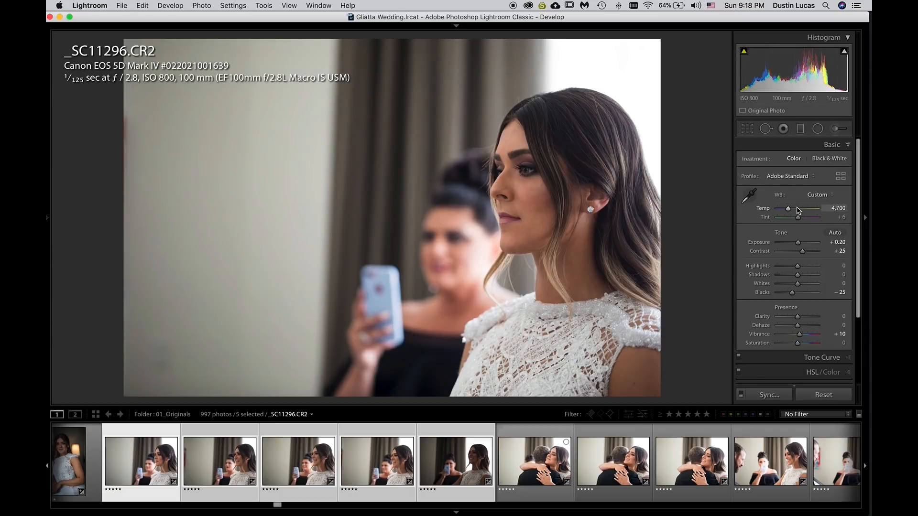
pyautogui.press('Up')
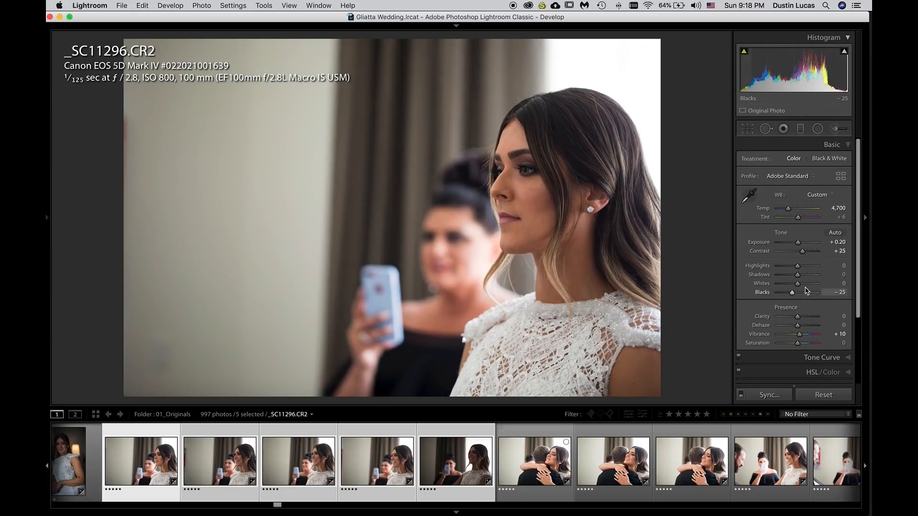
pyautogui.press('Down')
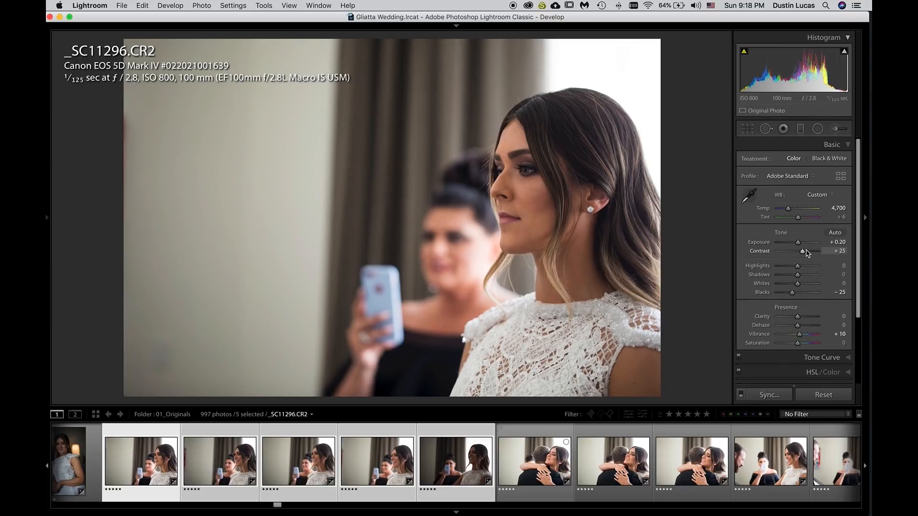
pyautogui.press('Up')
pyautogui.press('Up')
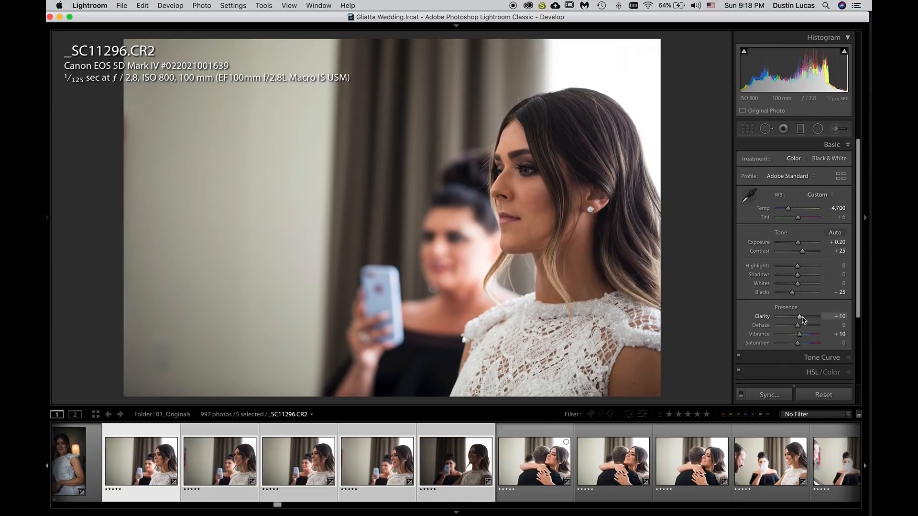
# Synchronize the settings of _SC11296.CR2 to the other selected photos and step through them up to _SC11304.CR2.
pyautogui.press('super+shift+s')
pyautogui.press('Return')
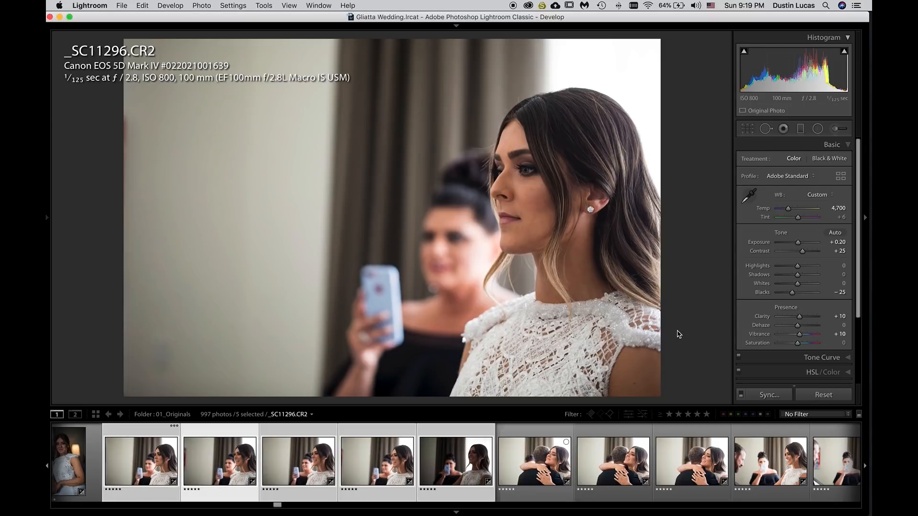
pyautogui.press('Right')
pyautogui.press('Right')
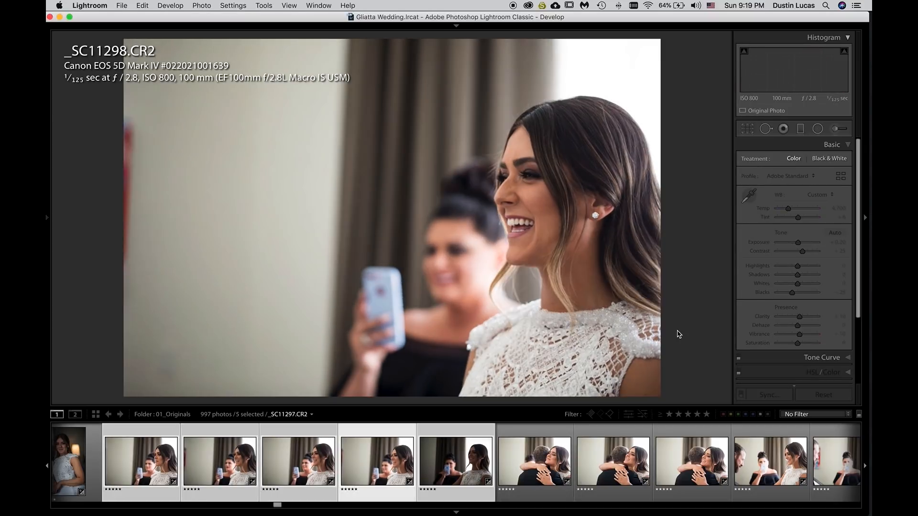
pyautogui.press('Right')
pyautogui.press('Right')
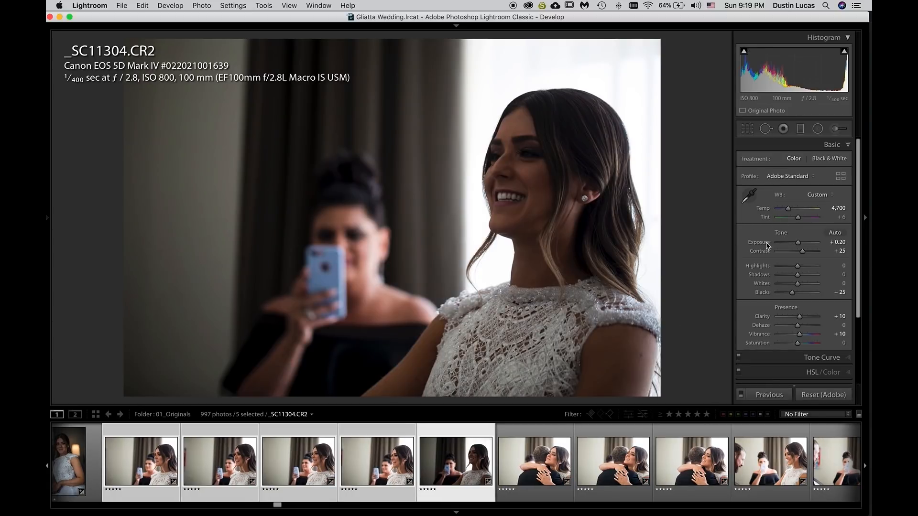
# Try an automatic Exposure adjustment on _SC11304.CR2 and undo it.
pyautogui.doubleClick(764, 243)
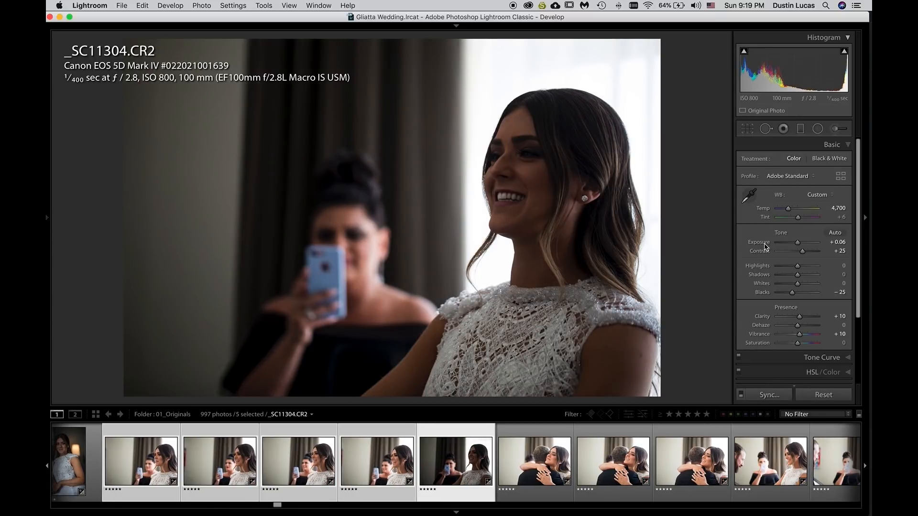
pyautogui.press('super+z')
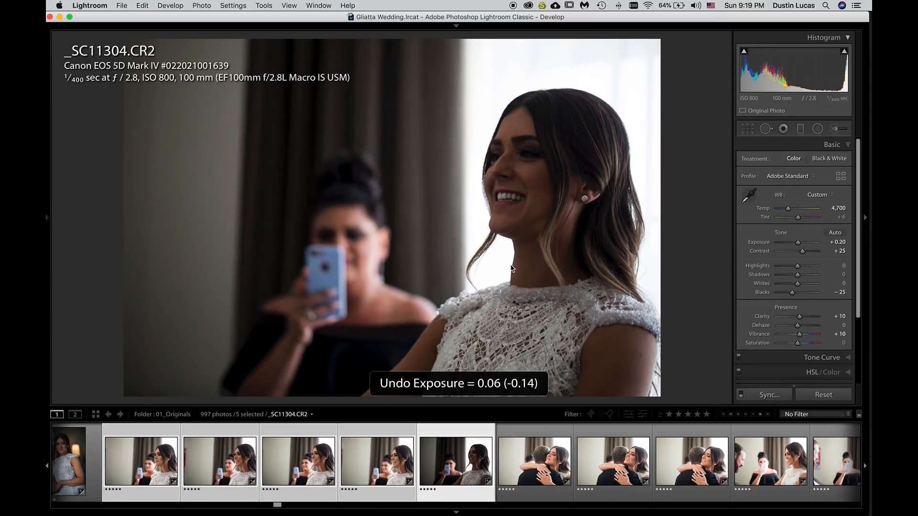
# Select the eight photos from _SC11296.CR2 to _SC11312.CR2 and match their total exposures to _SC11296.CR2.
pyautogui.click(160, 440)
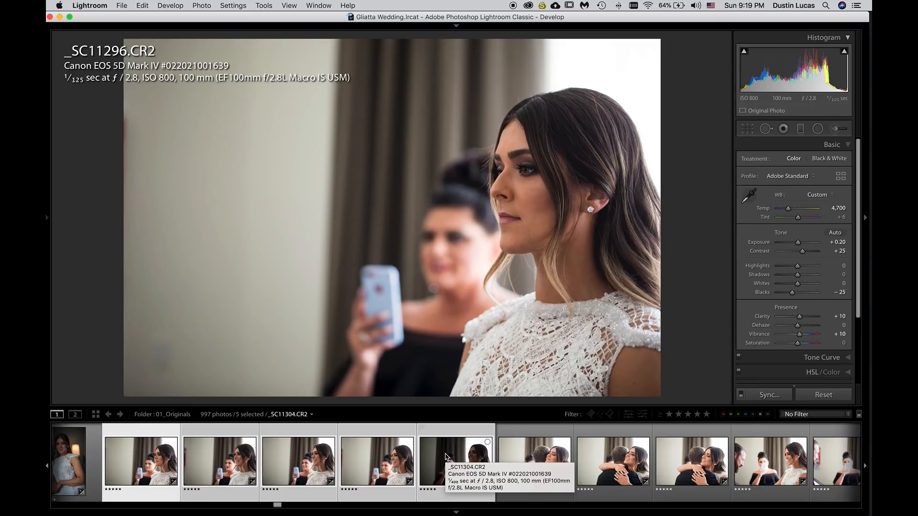
pyautogui.click(94, 470)
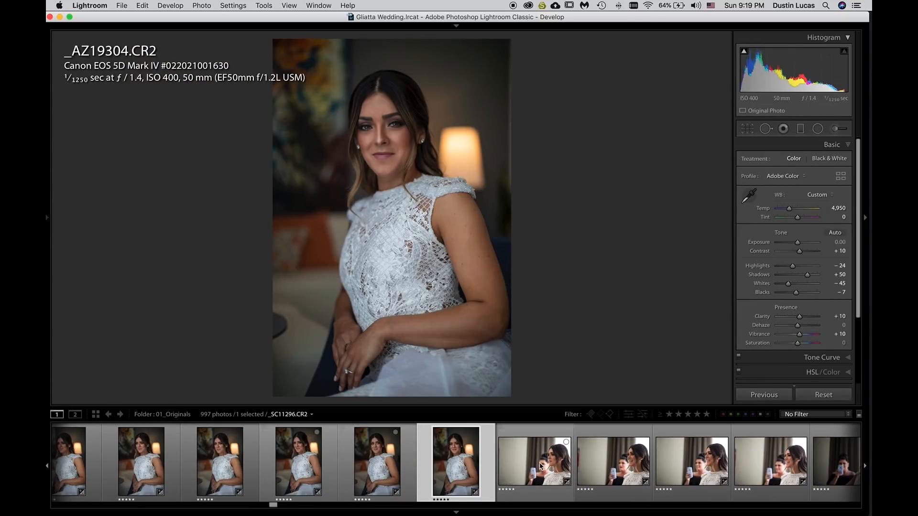
pyautogui.click(541, 466)
pyautogui.press('shift')
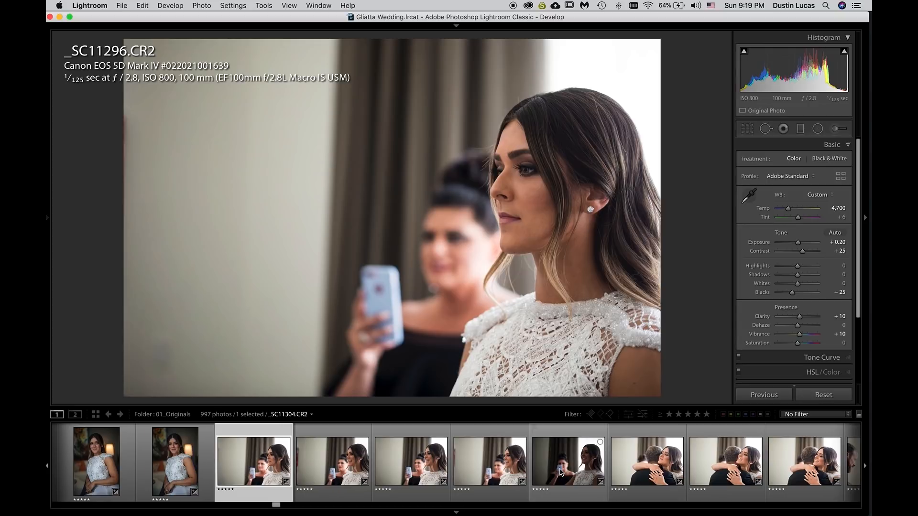
pyautogui.hscroll(3, 559, 469)
pyautogui.keyDown('shift'); pyautogui.click(606, 475); pyautogui.keyUp('shift')
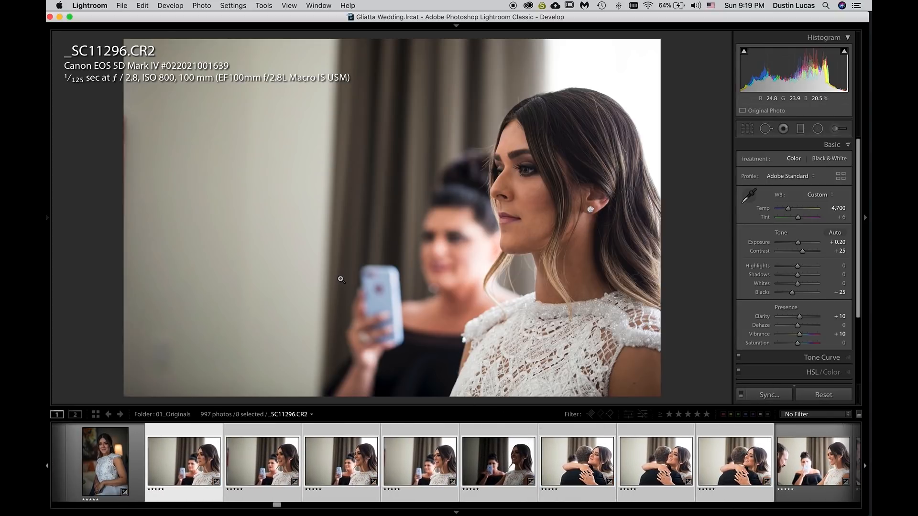
pyautogui.press('alt')
pyautogui.press('alt+shift+super+m')
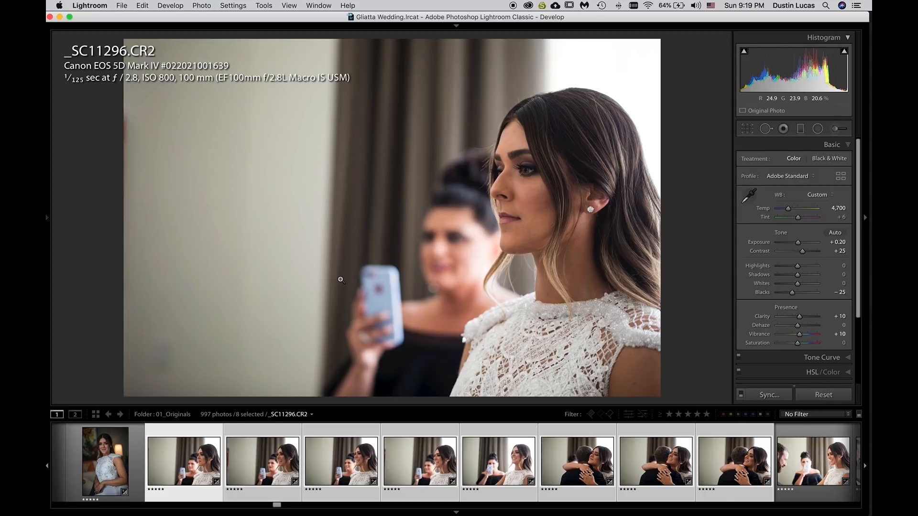
# Compare the eight photos in Survey view and check the Exposure values of _SC11304.CR2, _SC11301.CR2 and _SC11308.CR2 in Develop.
pyautogui.press('g')
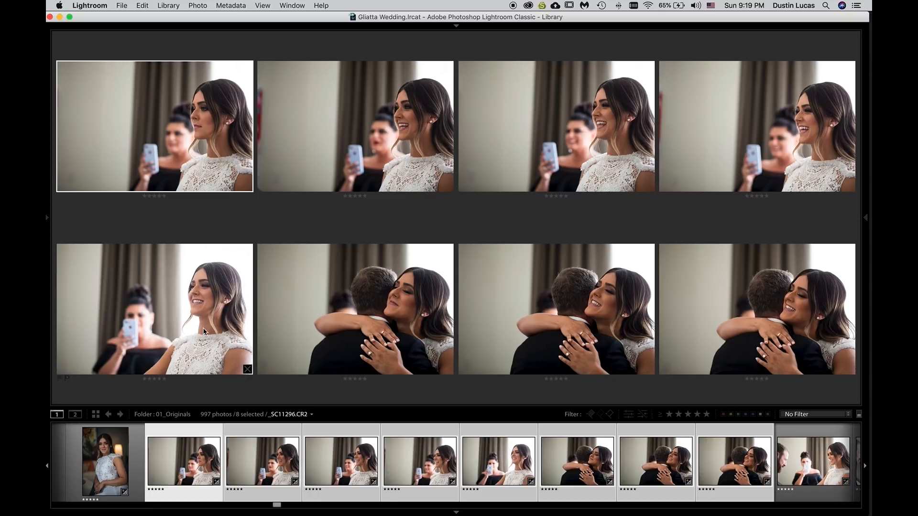
pyautogui.press('d')
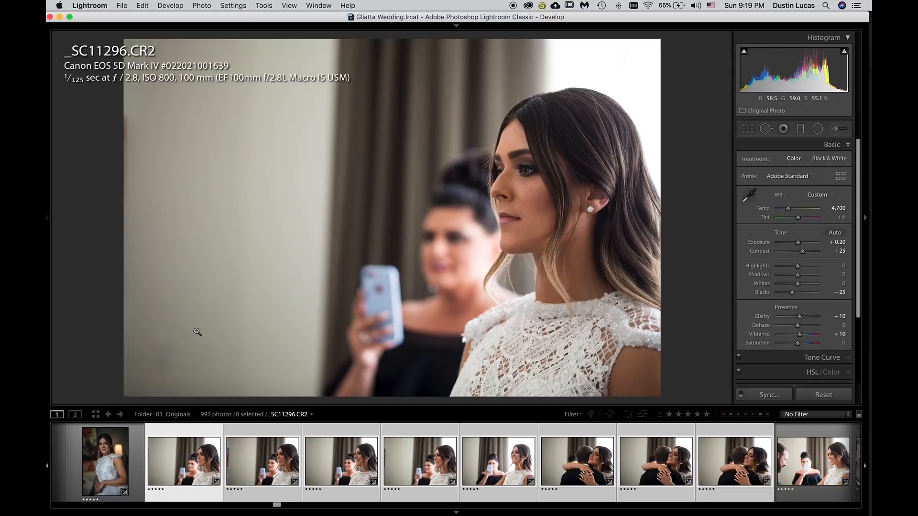
pyautogui.click(498, 461)
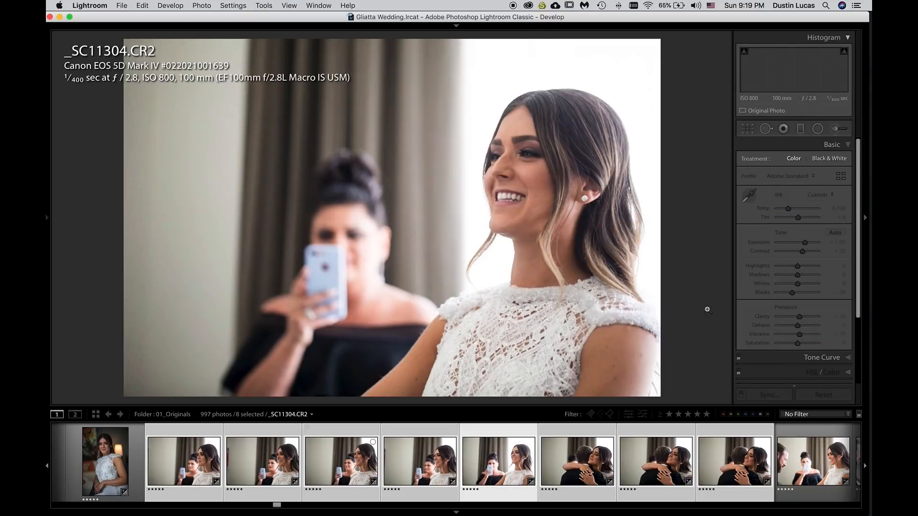
pyautogui.moveTo(806, 245); pyautogui.dragTo(803, 244)
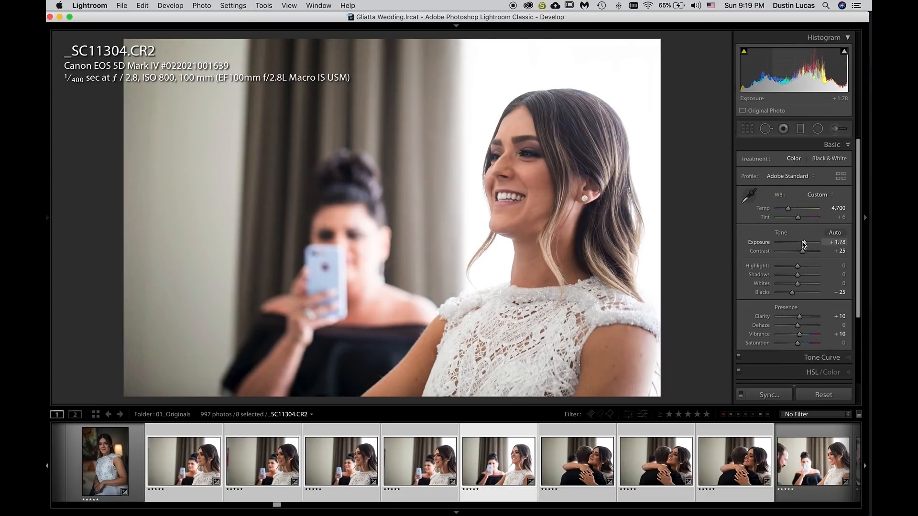
pyautogui.press('Left')
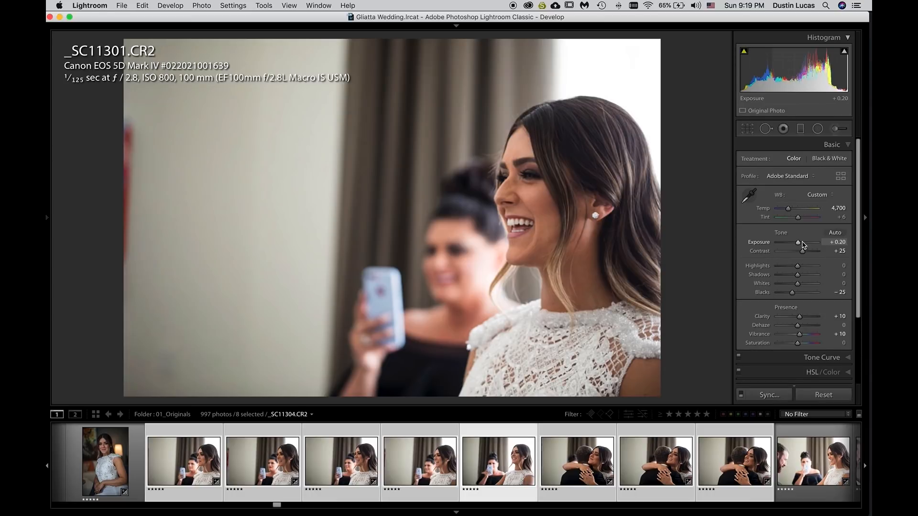
pyautogui.press('Right')
pyautogui.moveTo(796, 267); pyautogui.dragTo(798, 243)
pyautogui.press('Right')
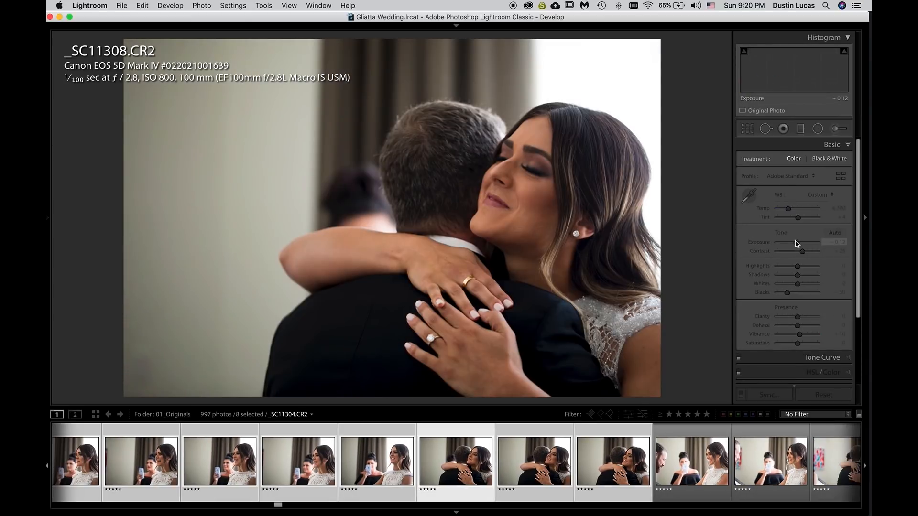
# Select _SC11308.CR2 through _SC11312.CR2, set _SC11308.CR2 to Exposure +0.10, and match the total exposures of the three hugging photos.
pyautogui.press('super+d')
pyautogui.click(440, 477)
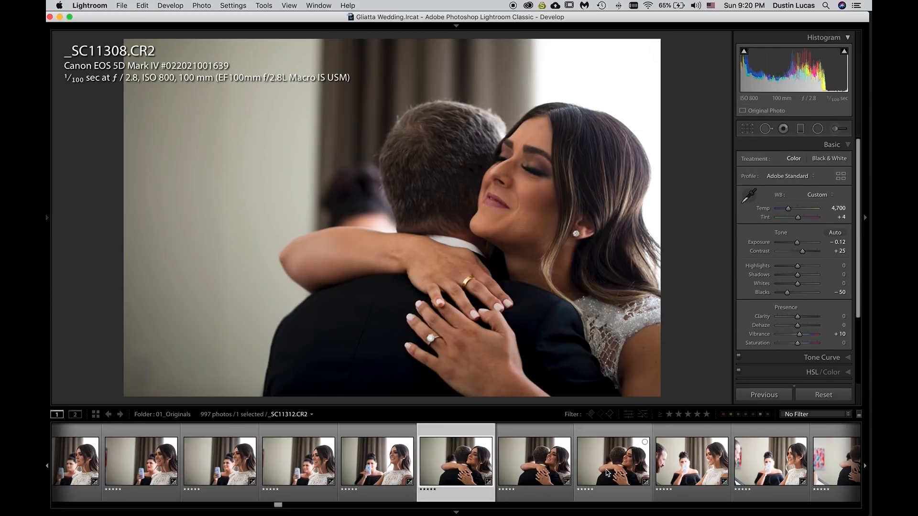
pyautogui.keyDown('shift'); pyautogui.click(610, 473); pyautogui.keyUp('shift')
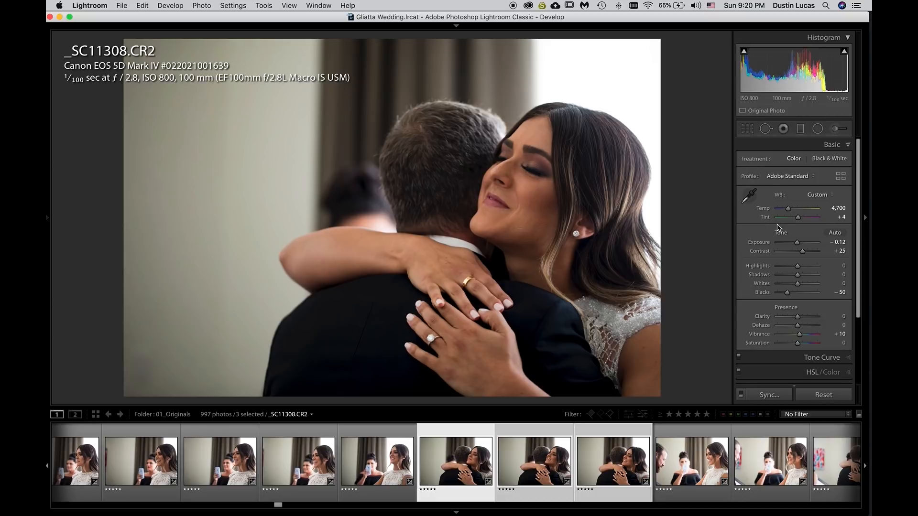
pyautogui.moveTo(790, 245)
pyautogui.mouseDown()
pyautogui.moveTo(770, 247)
pyautogui.moveTo(802, 246)
pyautogui.mouseUp()
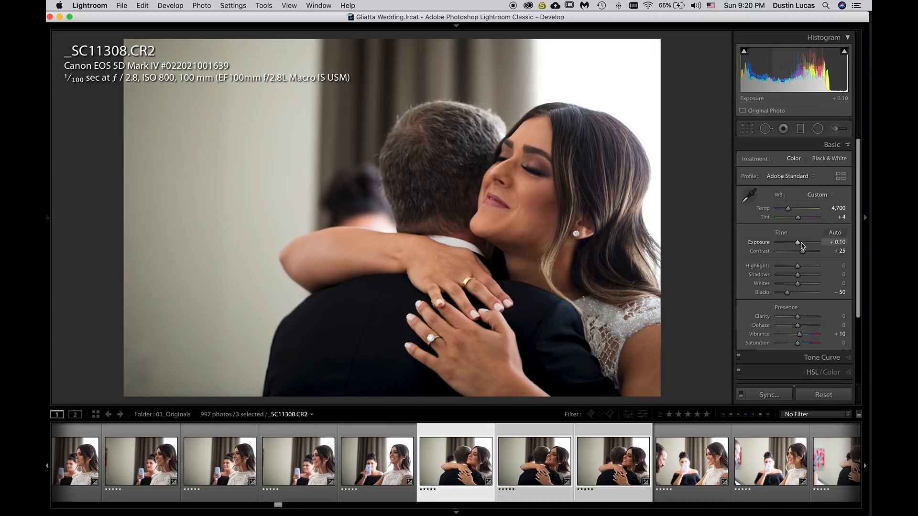
pyautogui.press('shift')
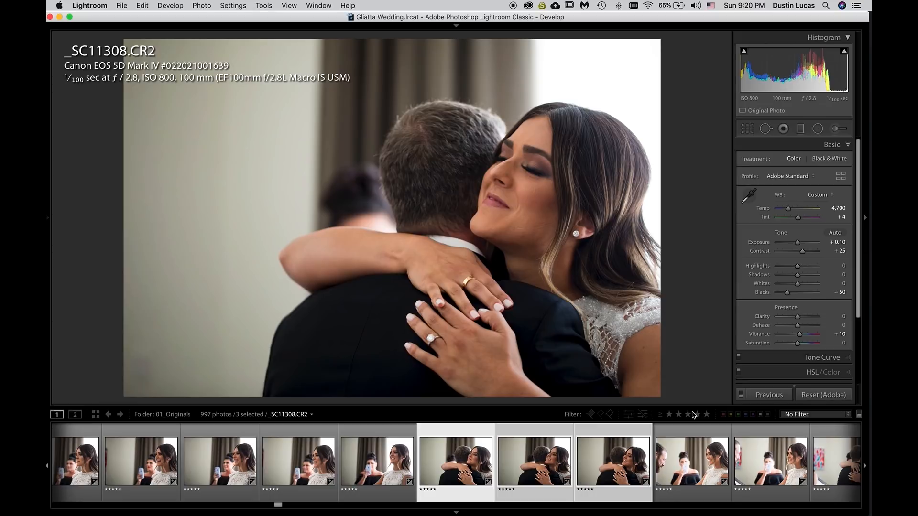
pyautogui.press('alt+super+s')
pyautogui.press('n')
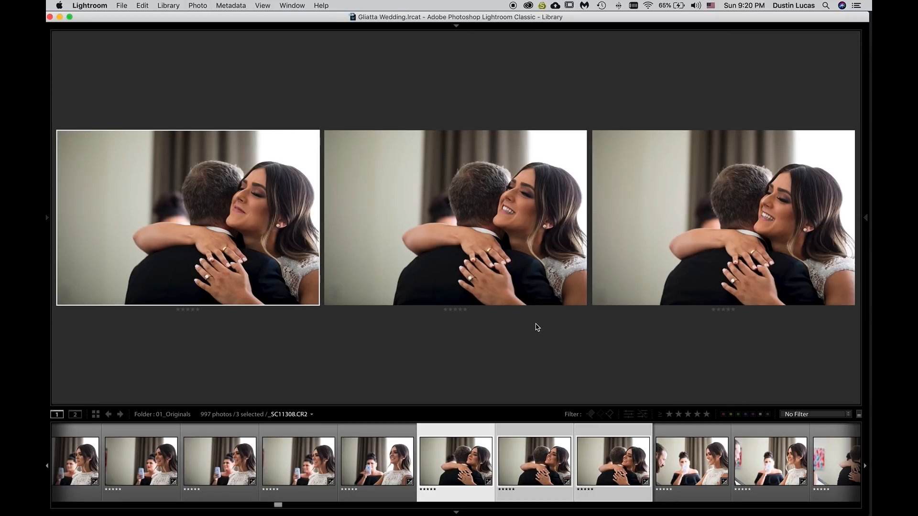
# Select the 12 groom portraits from _AZ19430.CR2 to _AZ19460.CR2 in the Library grid and reset all their develop settings.
pyautogui.press('g')
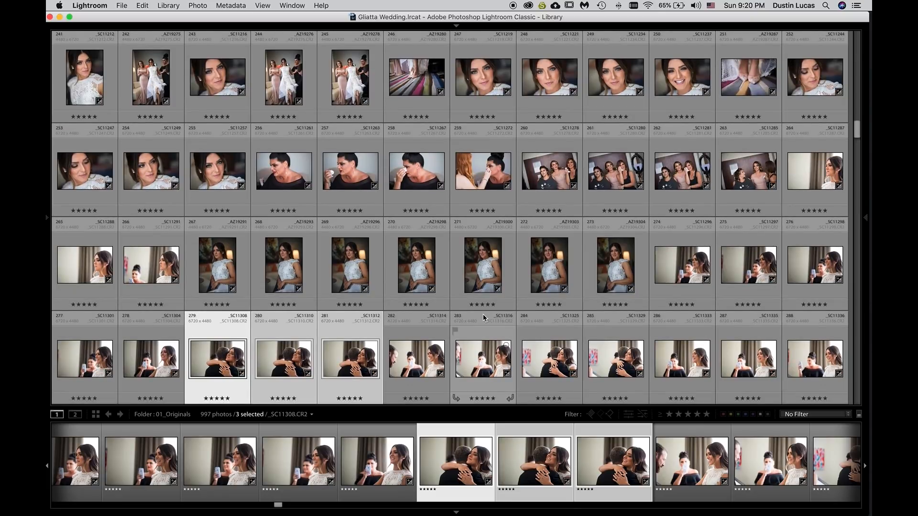
pyautogui.scroll(-5, 483, 317)
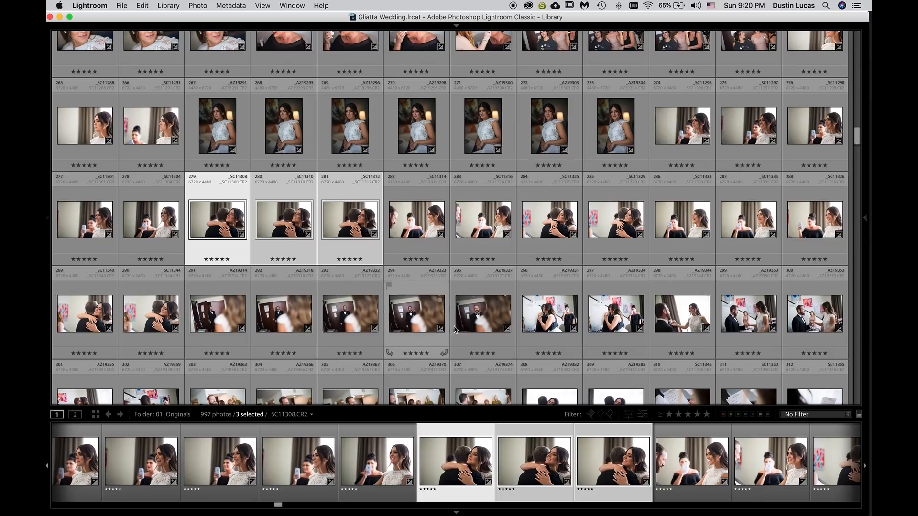
pyautogui.scroll(-3, 483, 325)
pyautogui.scroll(-3, 482, 335)
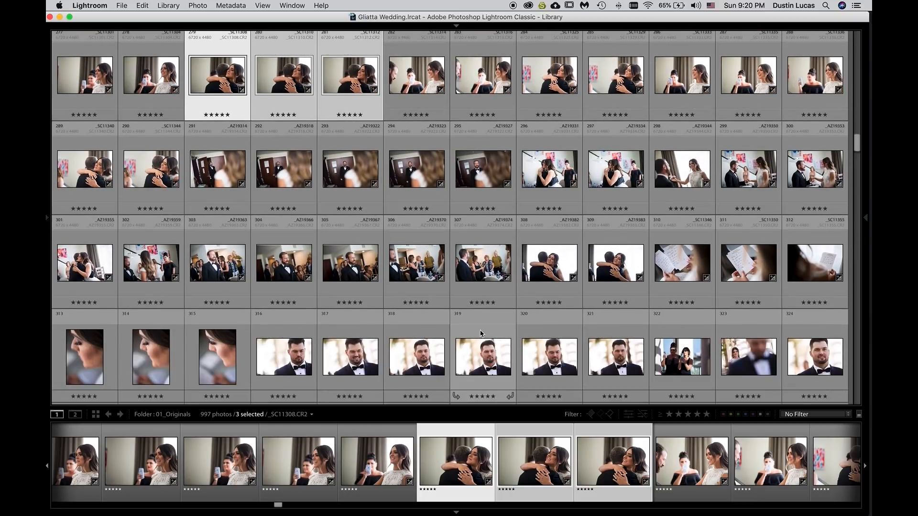
pyautogui.scroll(-9, 481, 334)
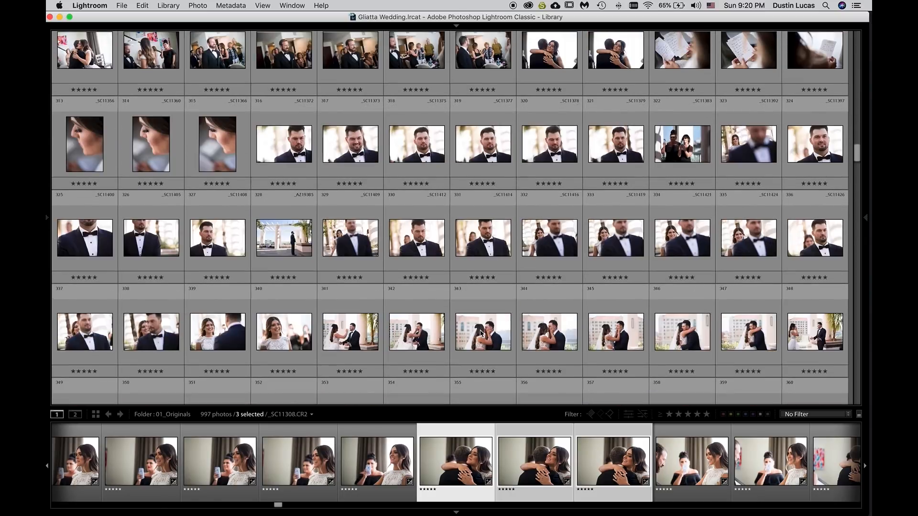
pyautogui.scroll(-6, 481, 333)
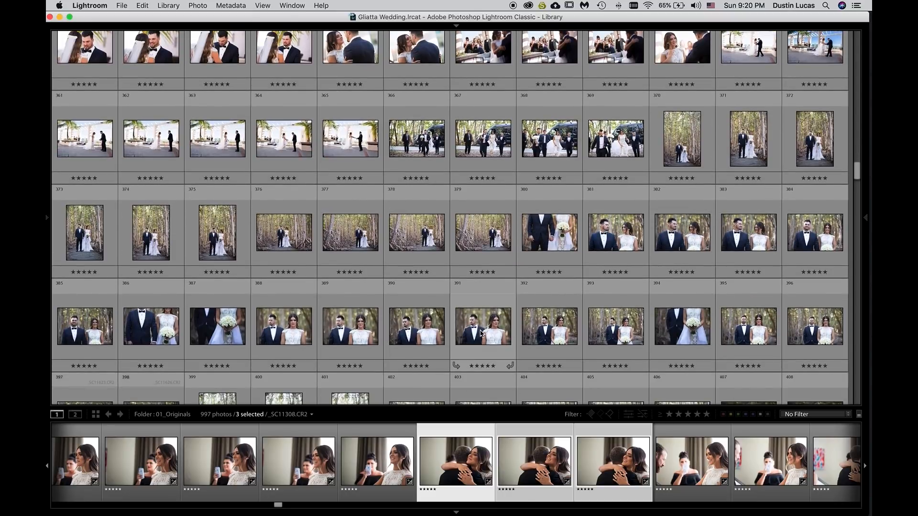
pyautogui.scroll(-20, 481, 334)
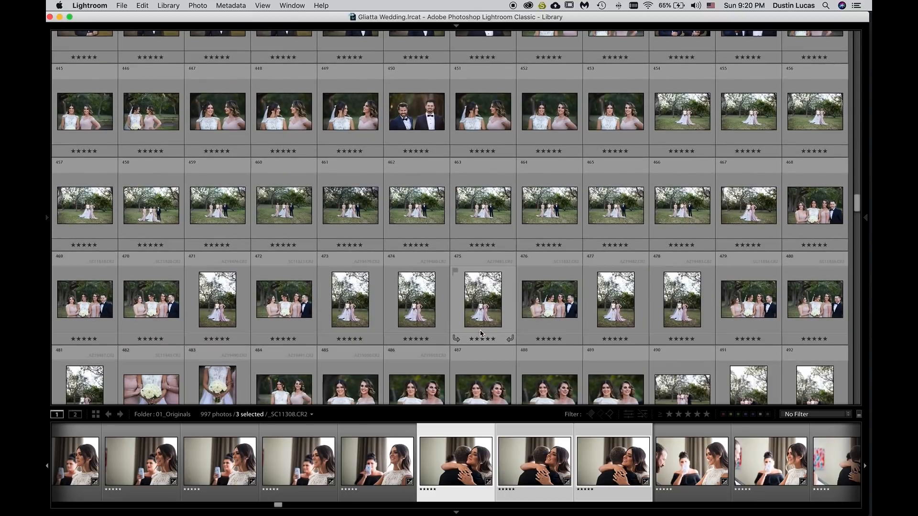
pyautogui.scroll(3, 481, 334)
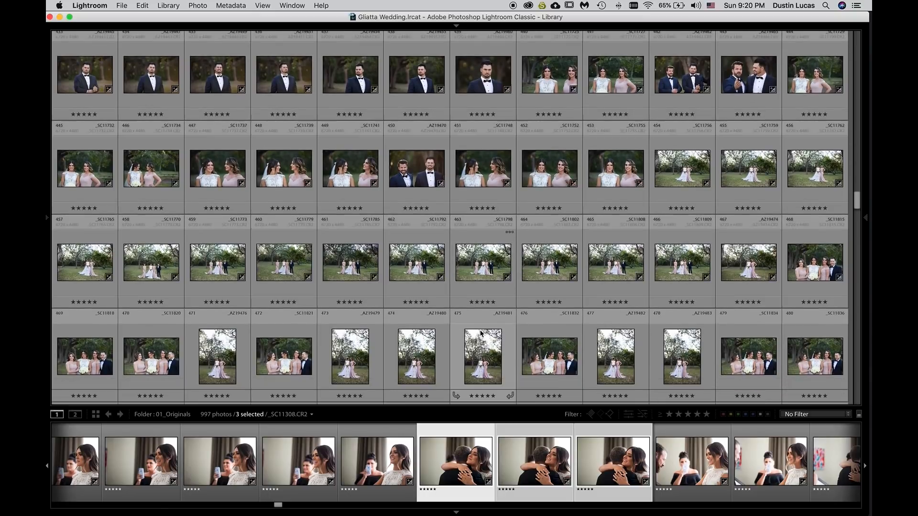
pyautogui.scroll(-5, 481, 333)
pyautogui.scroll(12, 481, 333)
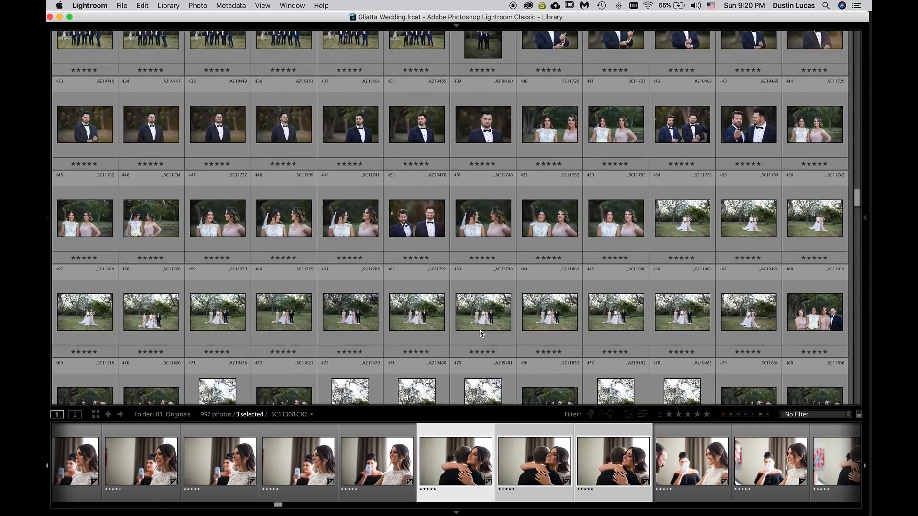
pyautogui.click(542, 162)
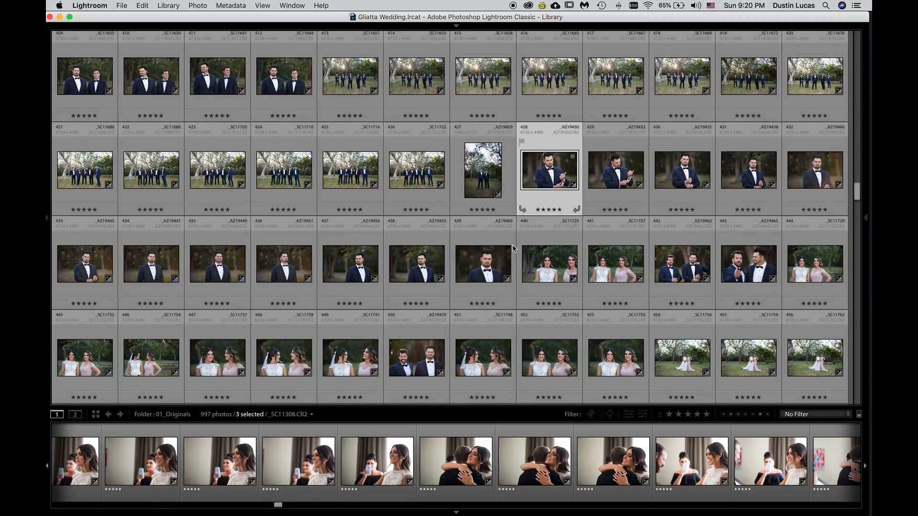
pyautogui.keyDown('shift'); pyautogui.click(492, 262); pyautogui.keyUp('shift')
pyautogui.moveTo(865, 219)
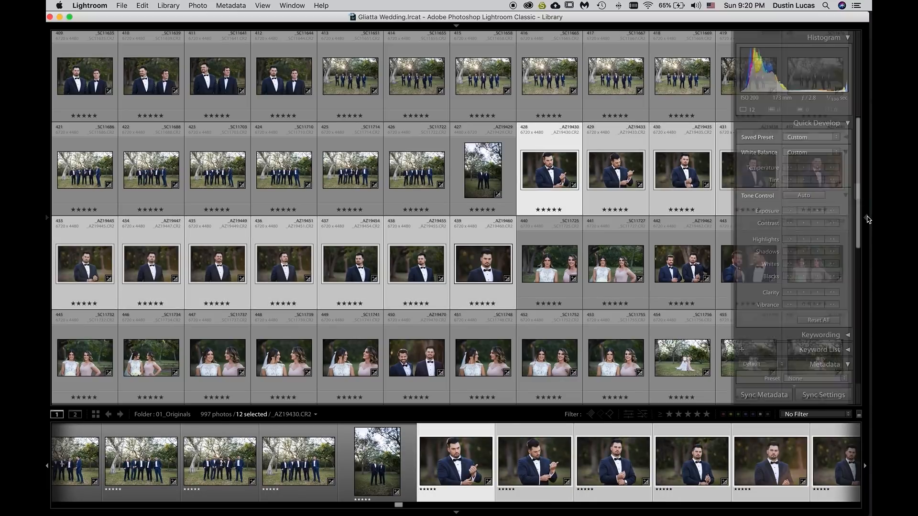
pyautogui.click(818, 320)
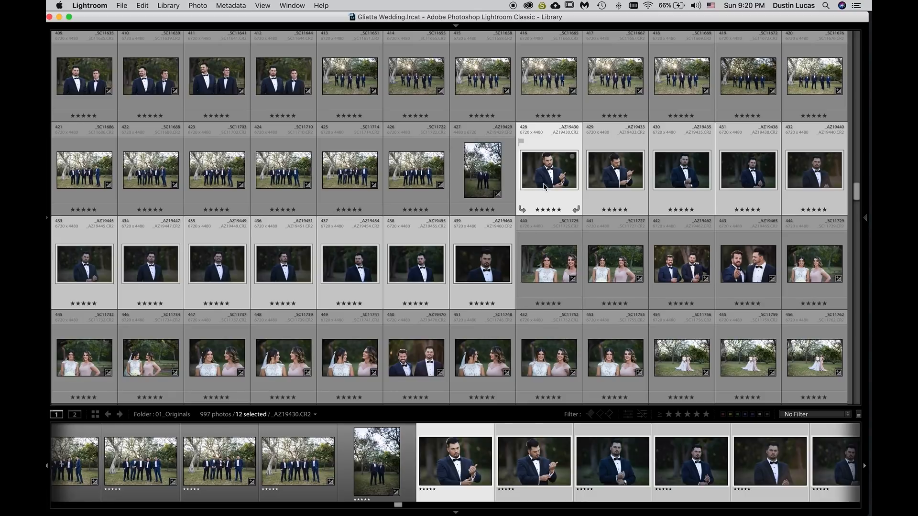
# Match the total exposures of the 12 groom portraits to _AZ19430.CR2 and step through them in Before/After view.
pyautogui.press('n')
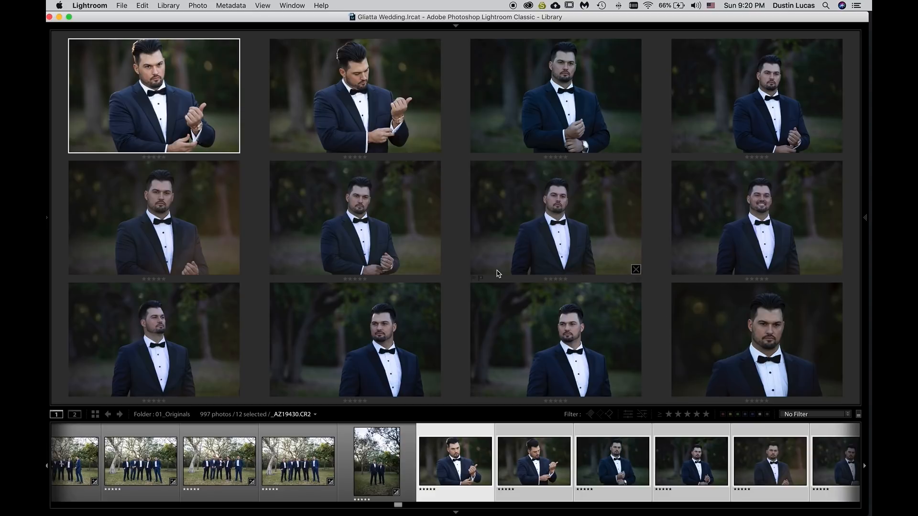
pyautogui.press('g')
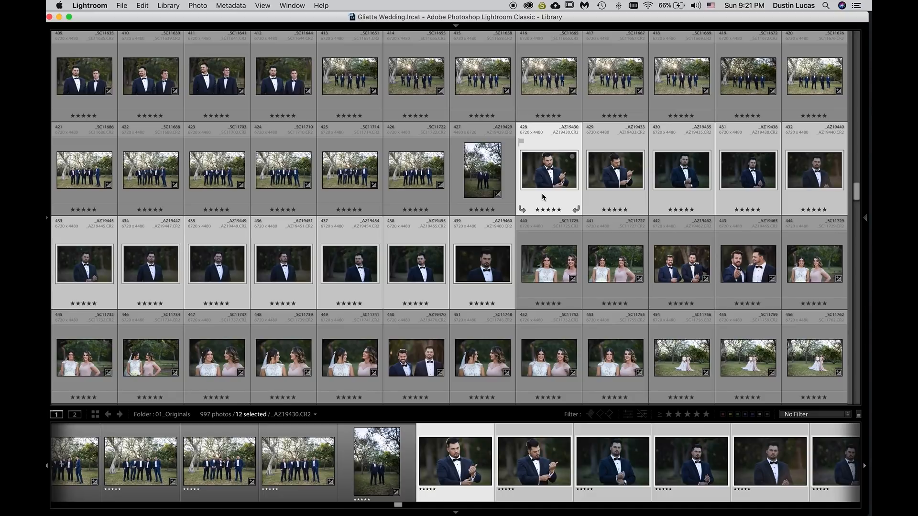
pyautogui.press('d')
pyautogui.press('y')
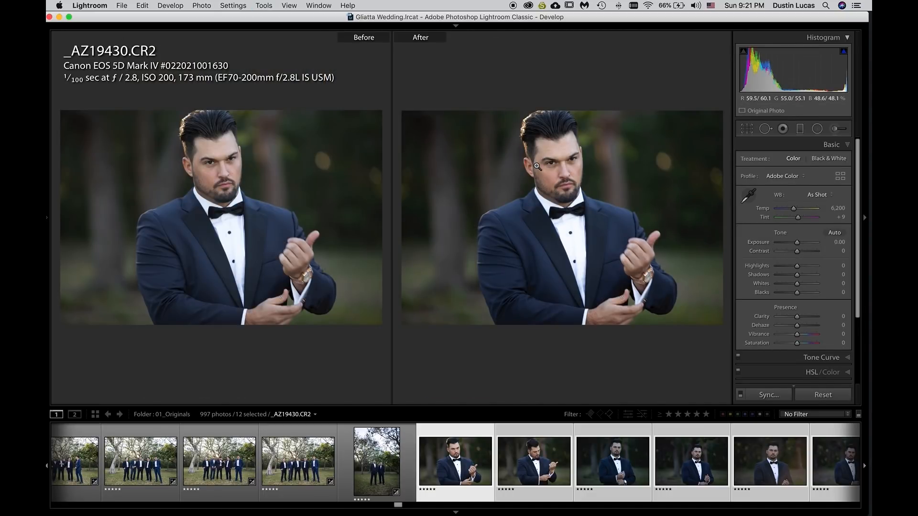
pyautogui.press('super+alt+s')
pyautogui.press('Right')
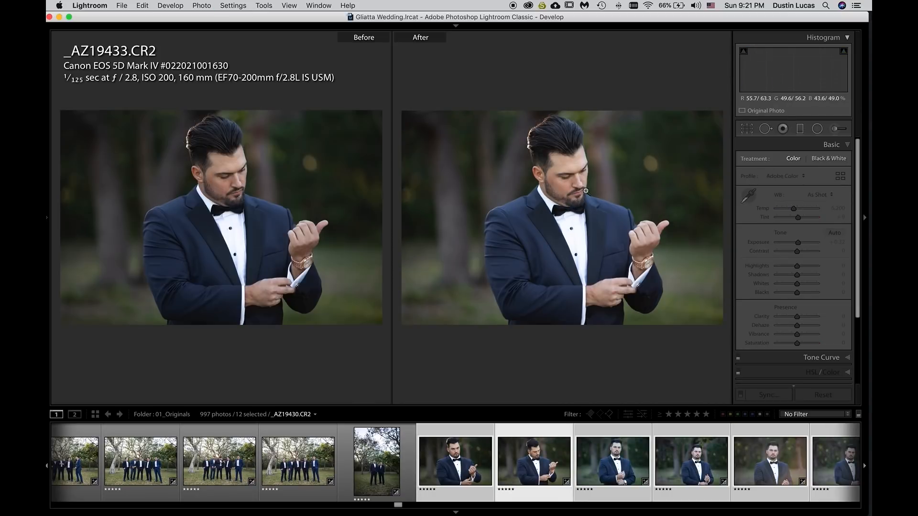
pyautogui.press('Right')
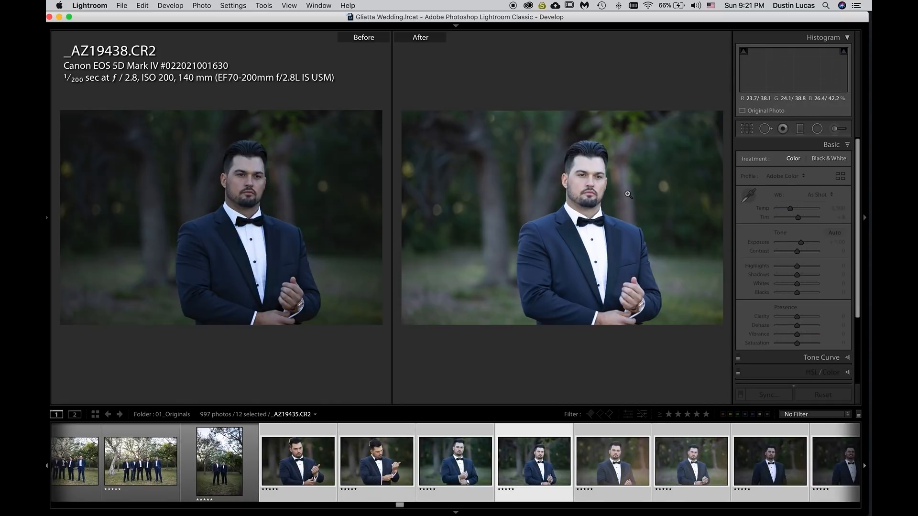
pyautogui.press('Right')
# Make _AZ19430.CR2 the active photo of the selected groom portraits and set its Tint to +6 in Develop.
pyautogui.press('g')
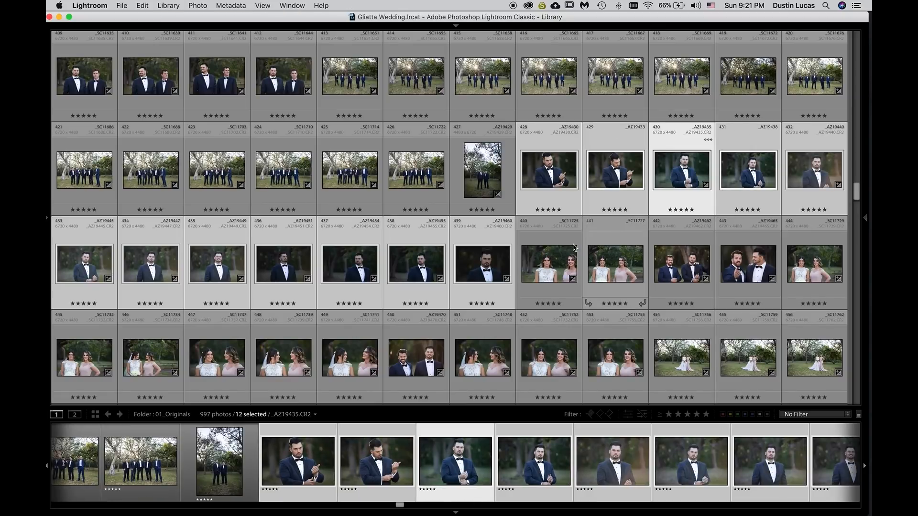
pyautogui.click(544, 175)
pyautogui.press('d')
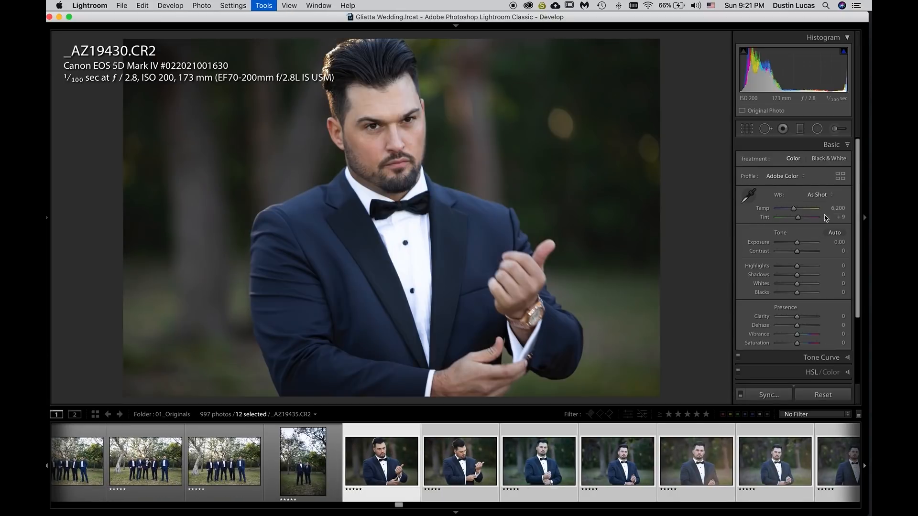
pyautogui.moveTo(796, 211); pyautogui.dragTo(794, 213)
pyautogui.press('alt')
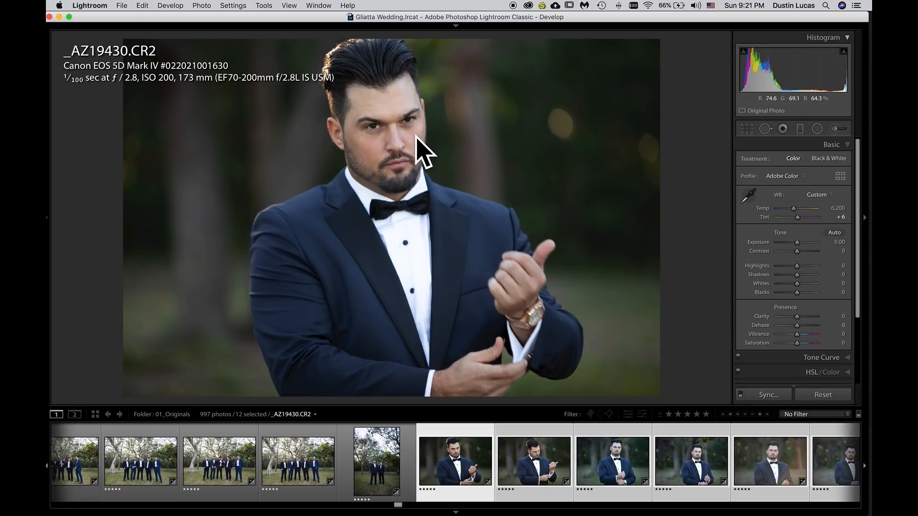
# Synchronize only the White Balance setting from _AZ19430.CR2 to the other selected groom portraits.
pyautogui.press('shift+super+s')
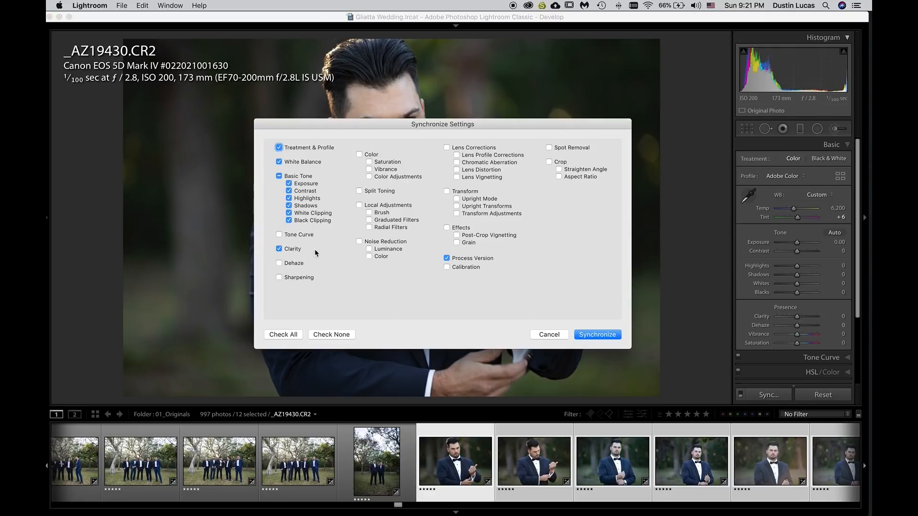
pyautogui.click(322, 336)
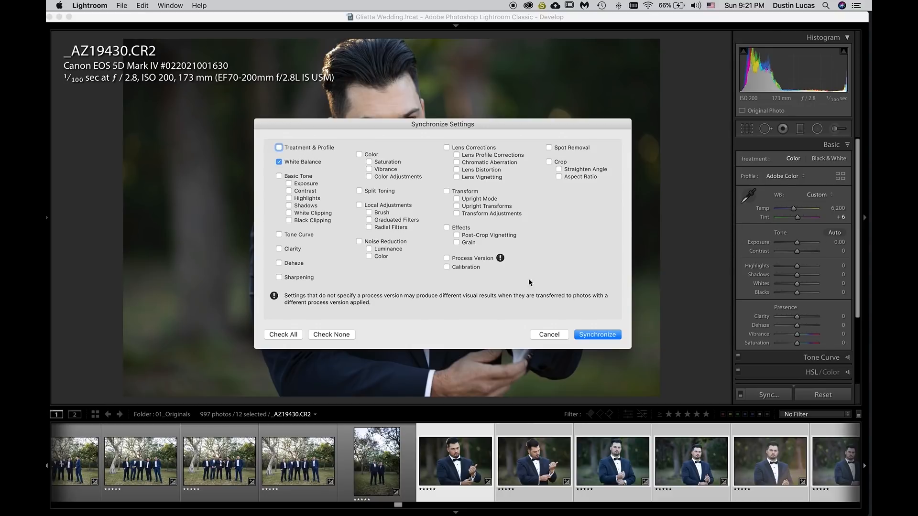
pyautogui.click(605, 335)
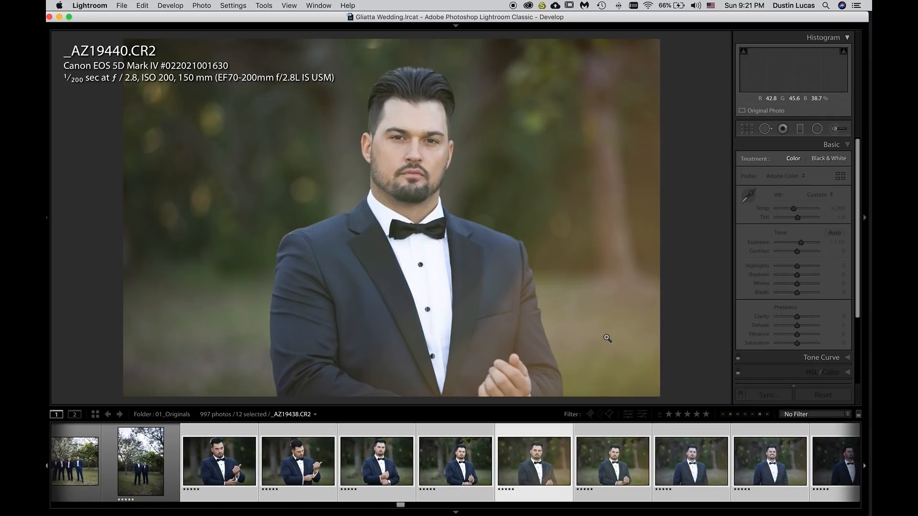
# Remove _AZ19430.CR2 and _AZ19433.CR2 from the selection in the Library grid and show the Quick Develop controls.
pyautogui.press('g')
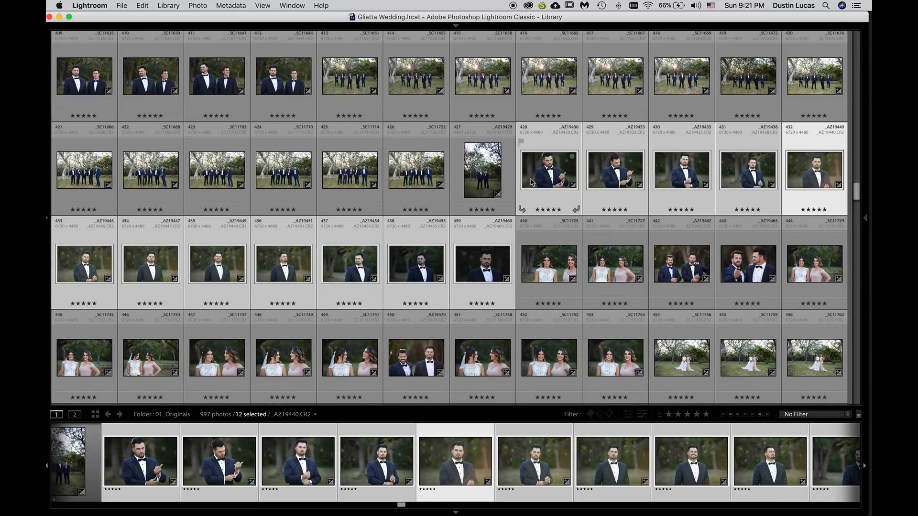
pyautogui.keyDown('super'); pyautogui.click(550, 176); pyautogui.keyUp('super')
pyautogui.keyDown('super'); pyautogui.click(613, 182); pyautogui.keyUp('super')
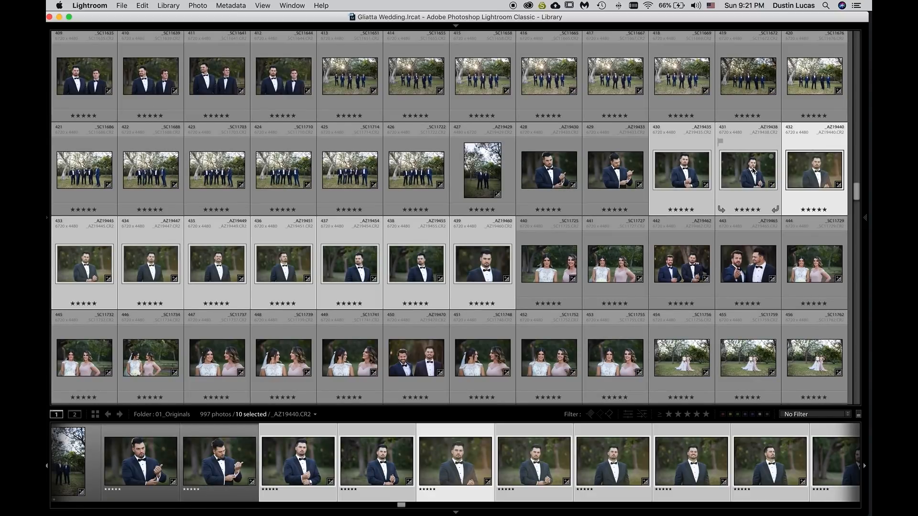
pyautogui.click(864, 219)
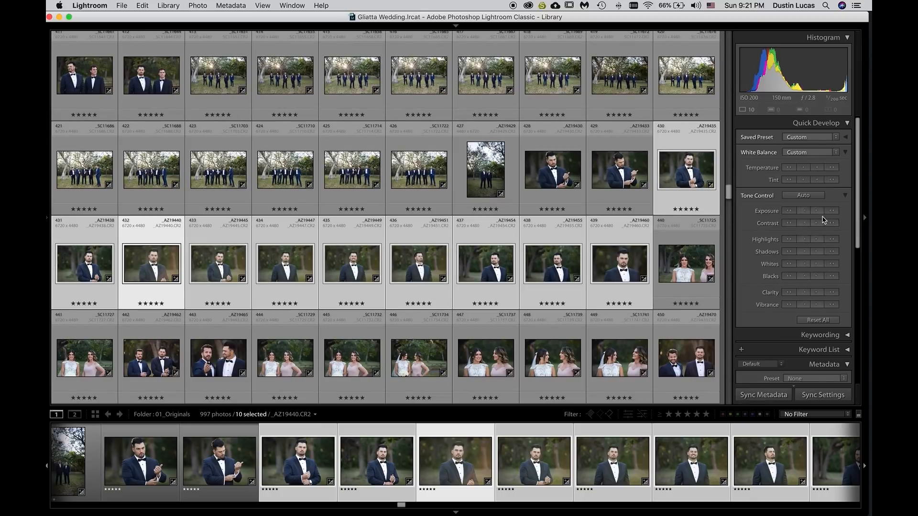
pyautogui.click(804, 211)
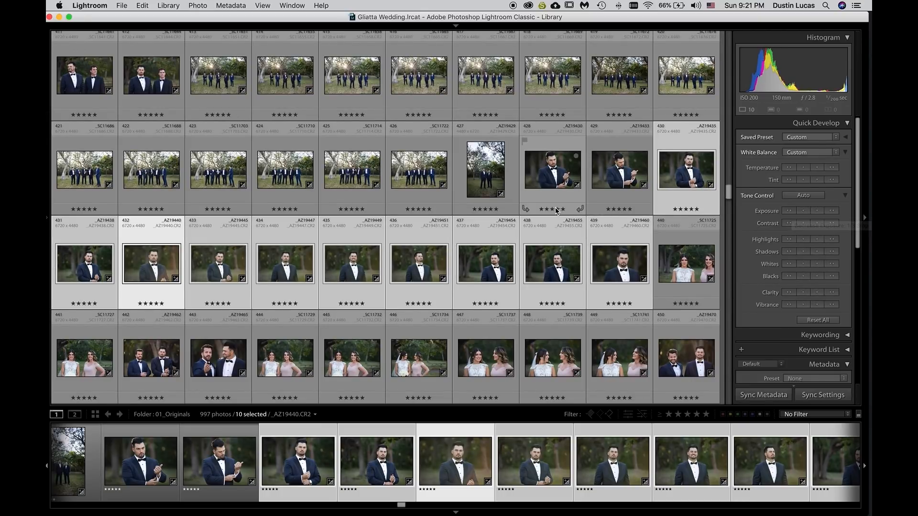
# Add _AZ19430.CR2 and _AZ19433.CR2 back to the selection and compare all 12 groom portraits in Survey view.
pyautogui.keyDown('super'); pyautogui.click(598, 195); pyautogui.keyUp('super')
pyautogui.keyDown('super'); pyautogui.click(553, 184); pyautogui.keyUp('super')
pyautogui.press('n')
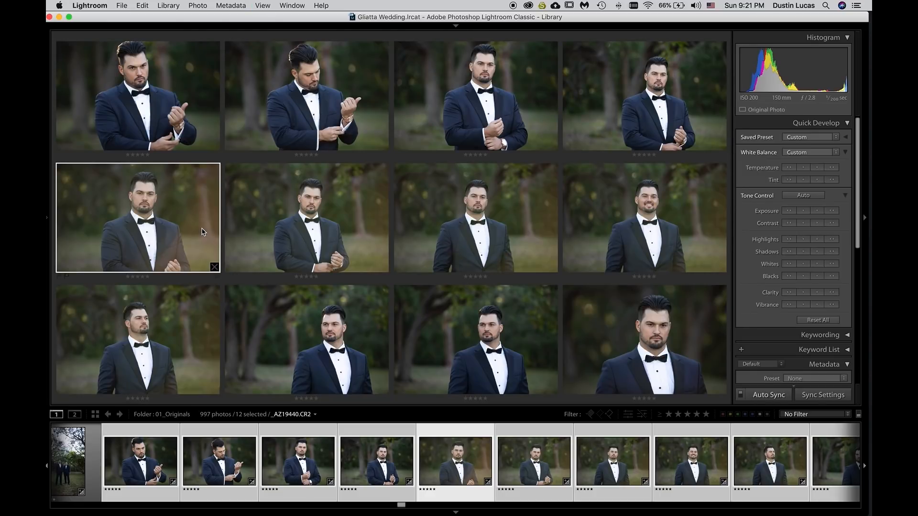
pyautogui.click(199, 320)
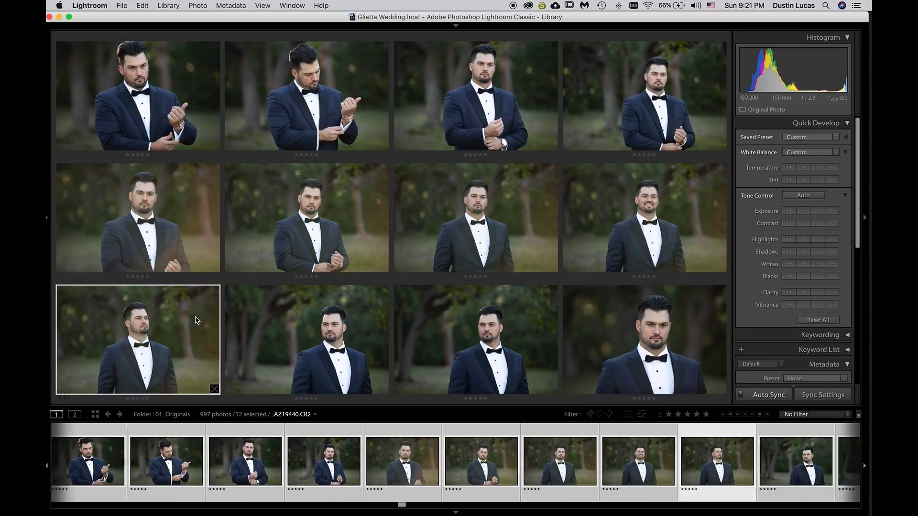
pyautogui.click(184, 268)
pyautogui.click(184, 319)
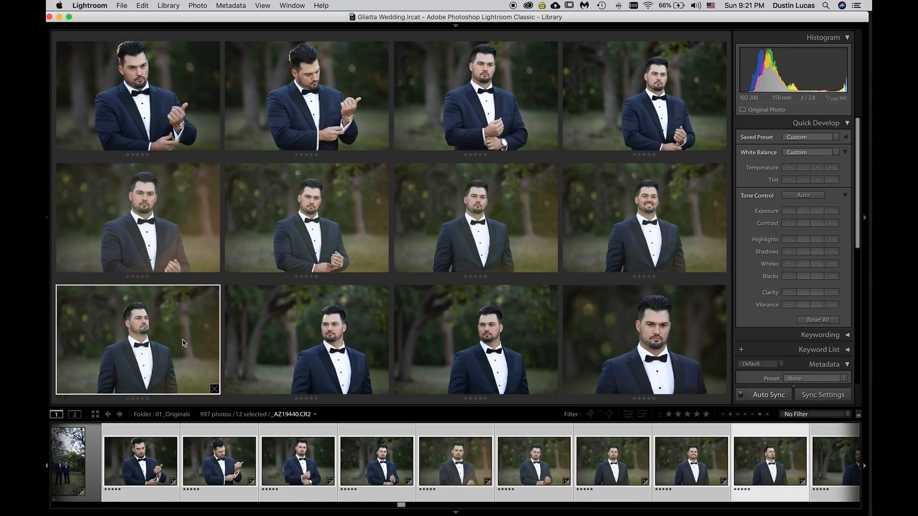
pyautogui.click(155, 246)
# Select _AZ19440.CR2 through _AZ19451.CR2, lower their Blacks by two large Quick Develop increments, and check them in Survey view.
pyautogui.press('g')
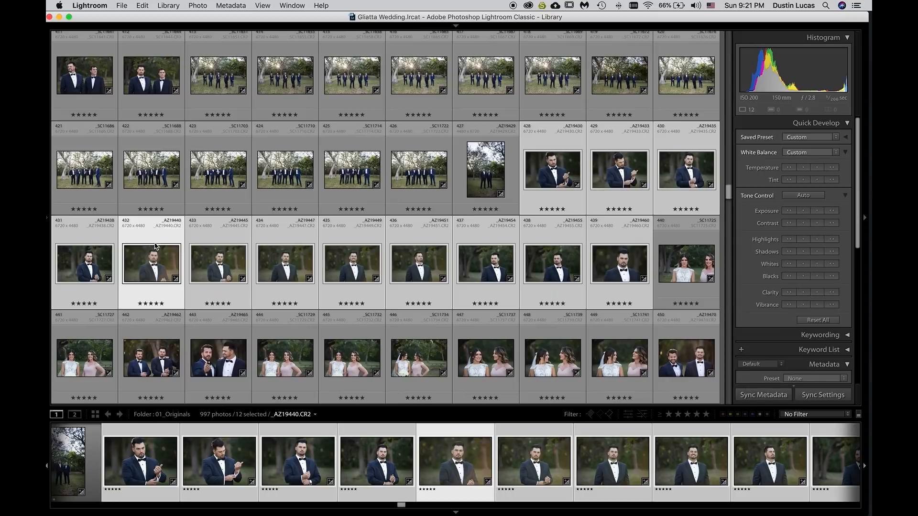
pyautogui.keyDown('shift'); pyautogui.click(423, 271); pyautogui.keyUp('shift')
pyautogui.click(790, 277)
pyautogui.click(790, 277)
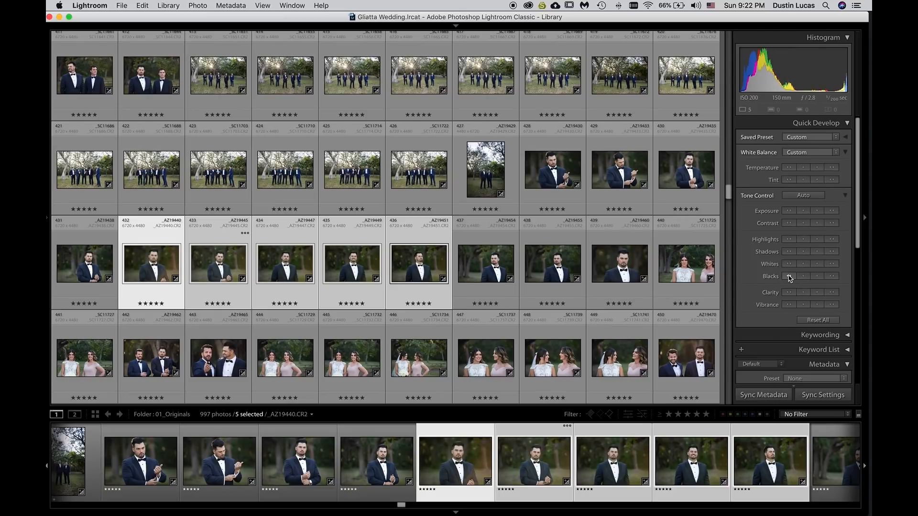
pyautogui.press('n')
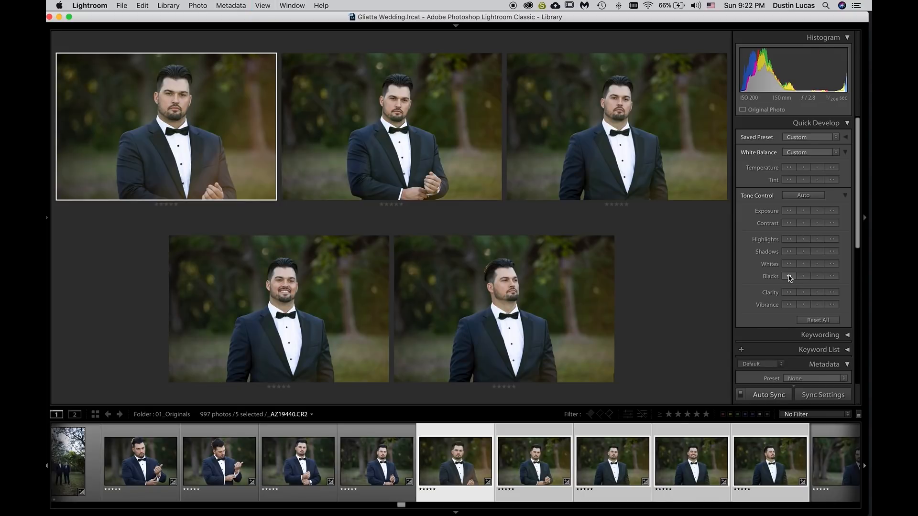
pyautogui.press('g')
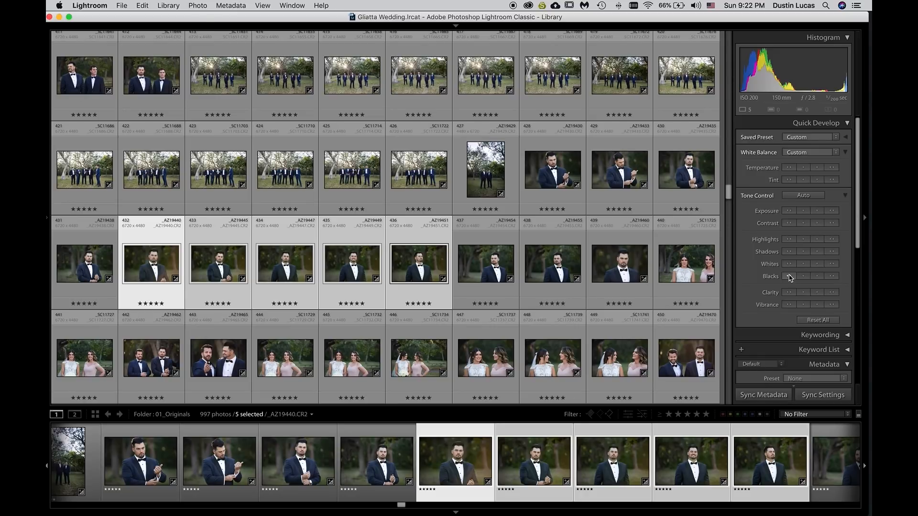
pyautogui.scroll(-2, 789, 278)
pyautogui.scroll(-3, 605, 241)
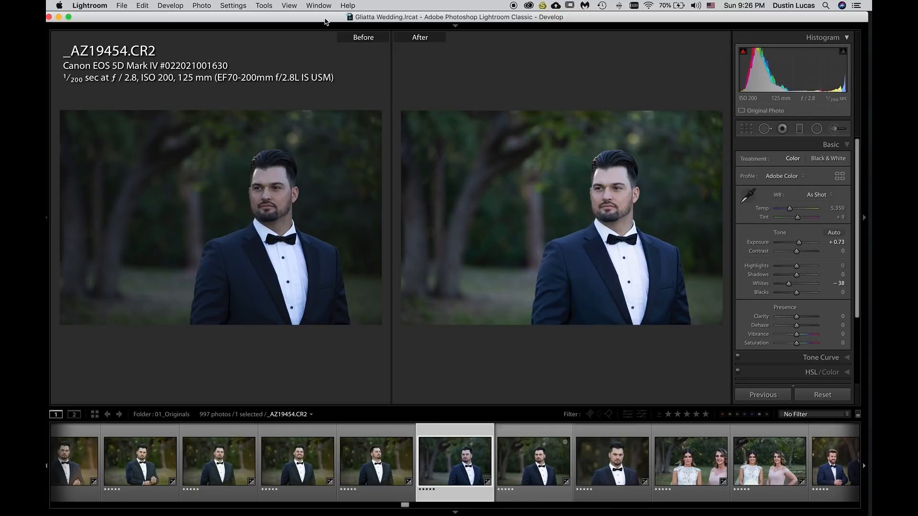
# Try the White Balance Selector on the shirt, the jacket and the groom's face in _AZ19454.CR2.
pyautogui.press('w')
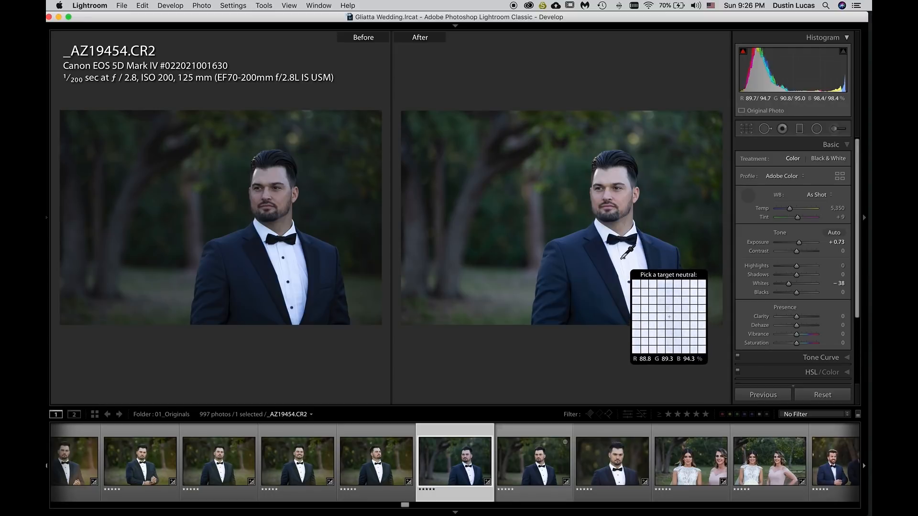
pyautogui.click(619, 256)
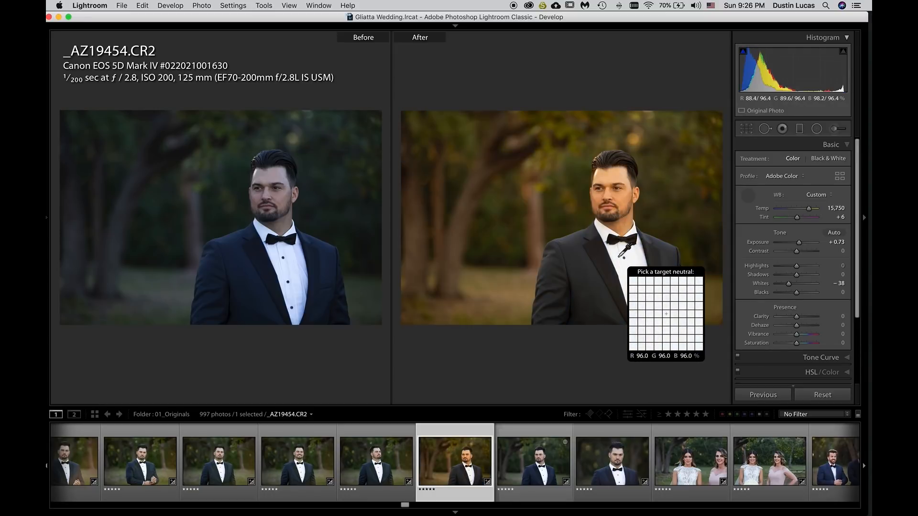
pyautogui.click(589, 260)
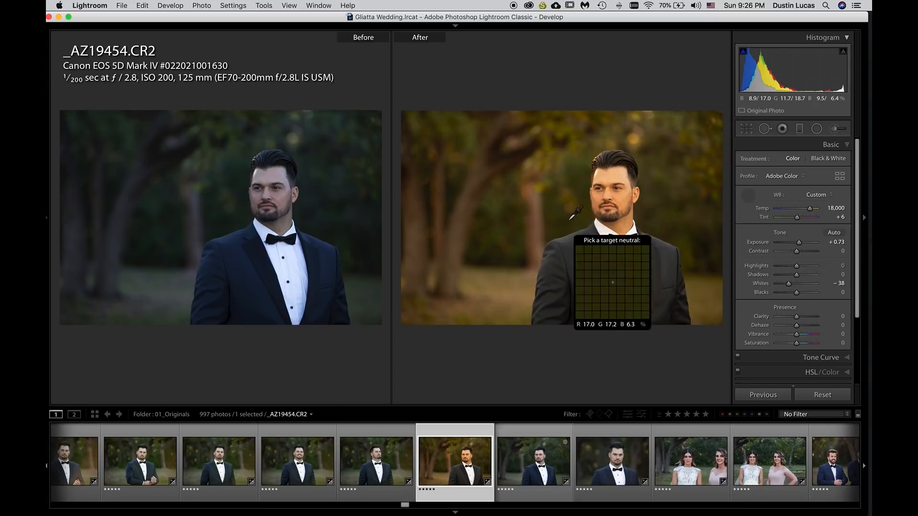
pyautogui.click(621, 197)
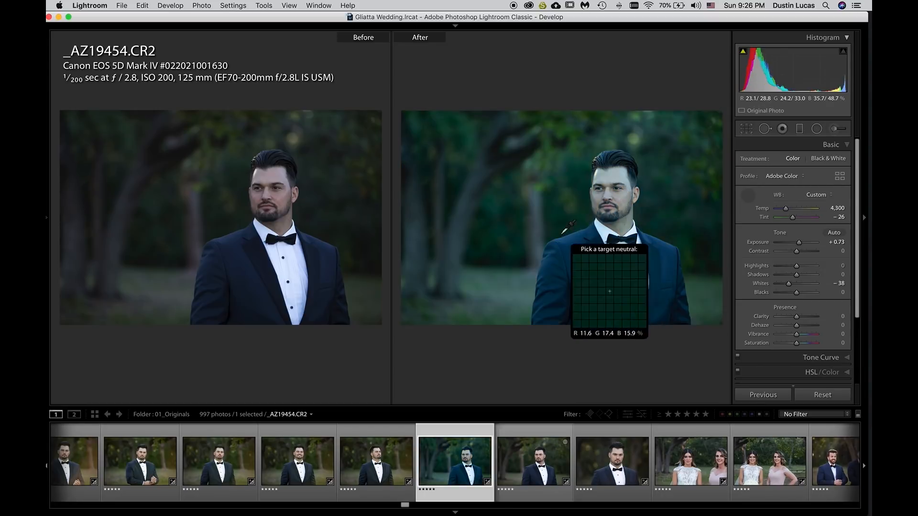
# Try white balance samples from the background tree trunks, the jacket and the shirt in _AZ19454.CR2.
pyautogui.click(540, 229)
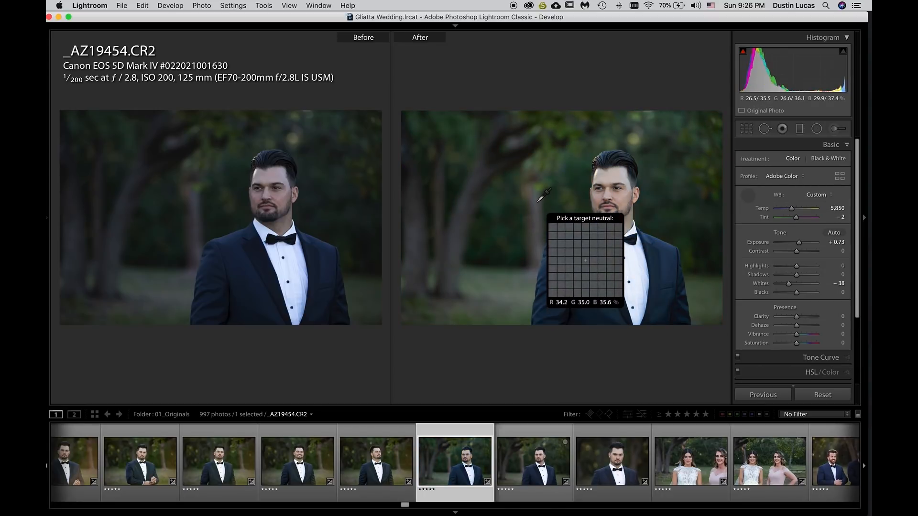
pyautogui.click(467, 228)
pyautogui.click(593, 276)
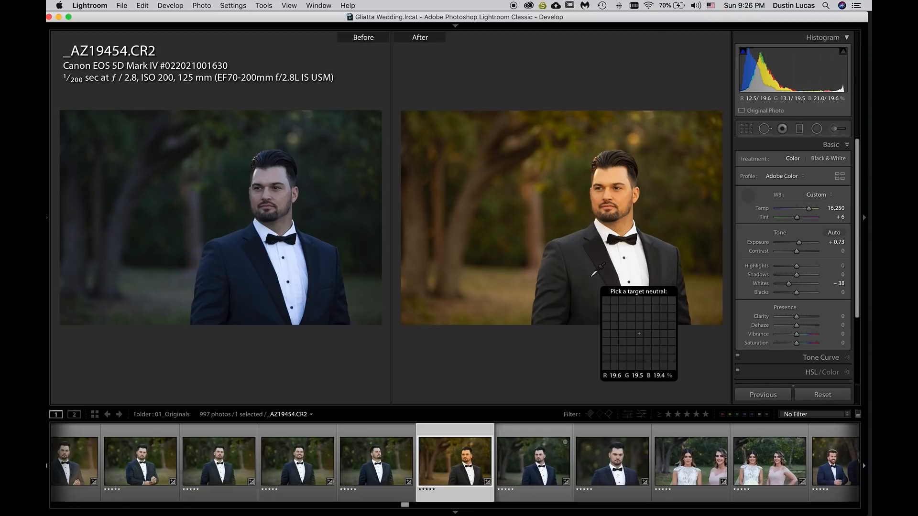
pyautogui.click(639, 264)
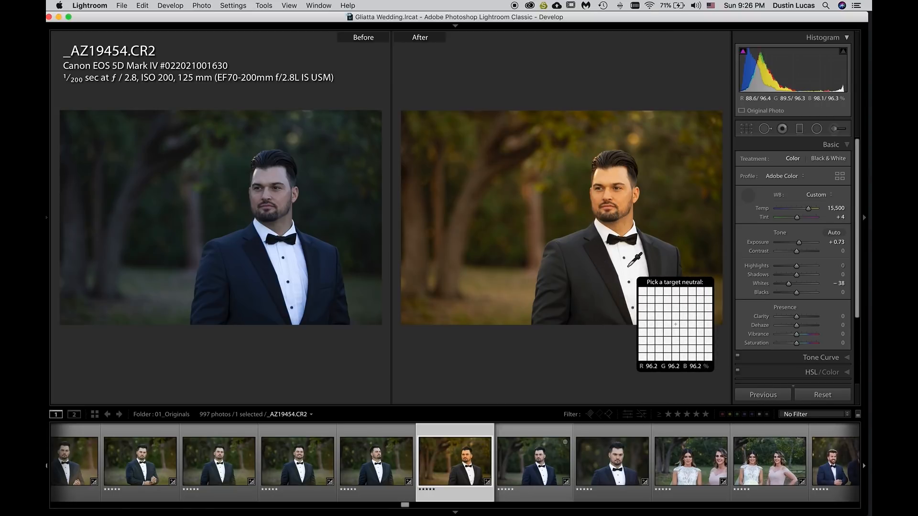
pyautogui.click(464, 220)
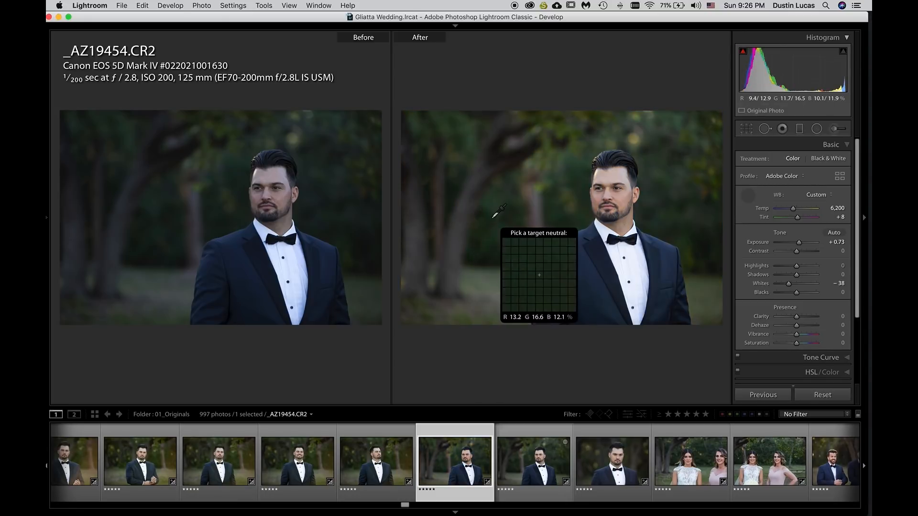
pyautogui.click(460, 211)
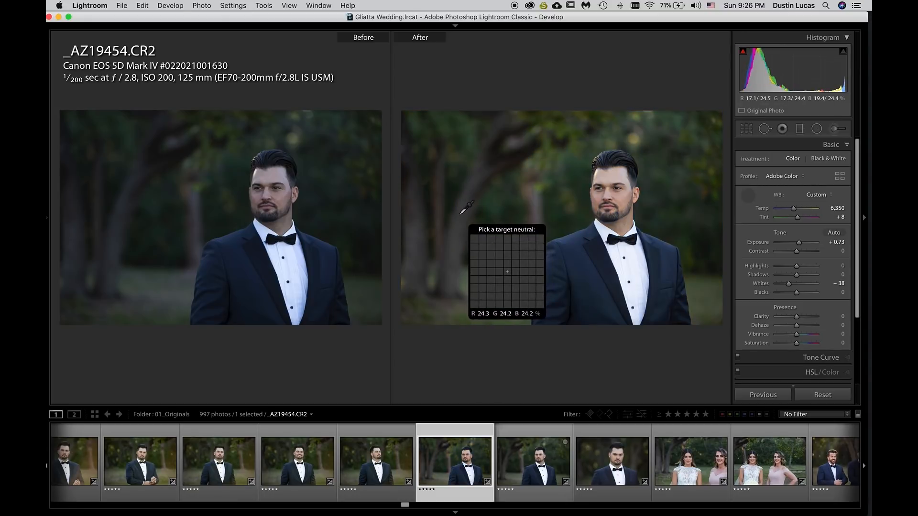
pyautogui.click(540, 215)
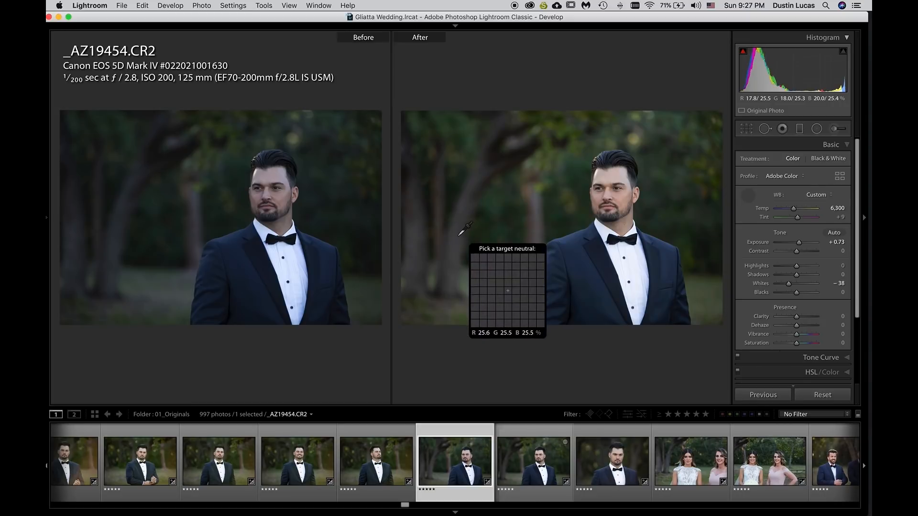
# Try white balance samples from the grass, the background foliage and the groom's jacket in _AZ19454.CR2.
pyautogui.click(484, 305)
pyautogui.click(468, 319)
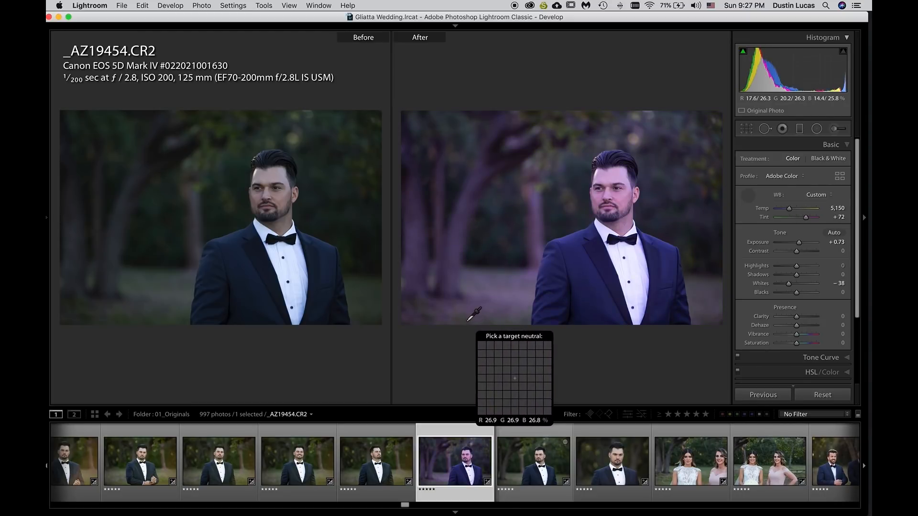
pyautogui.click(560, 135)
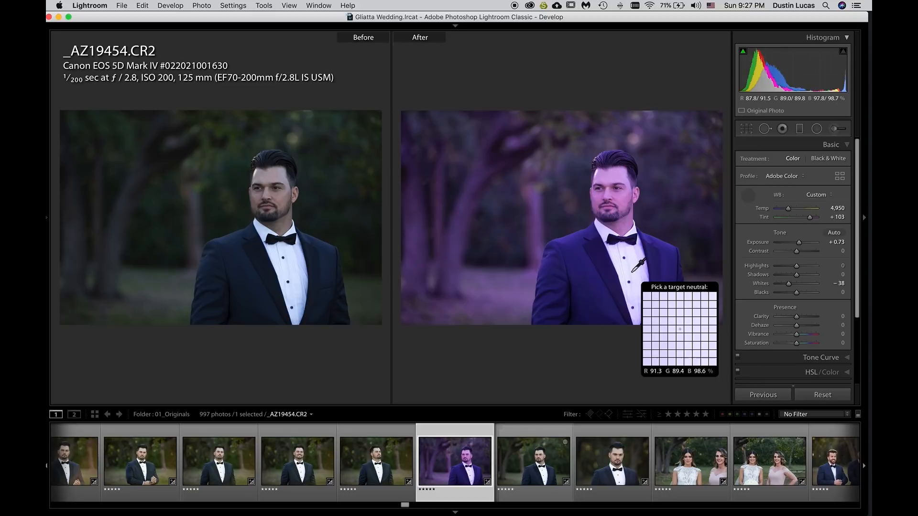
pyautogui.click(661, 270)
pyautogui.click(664, 267)
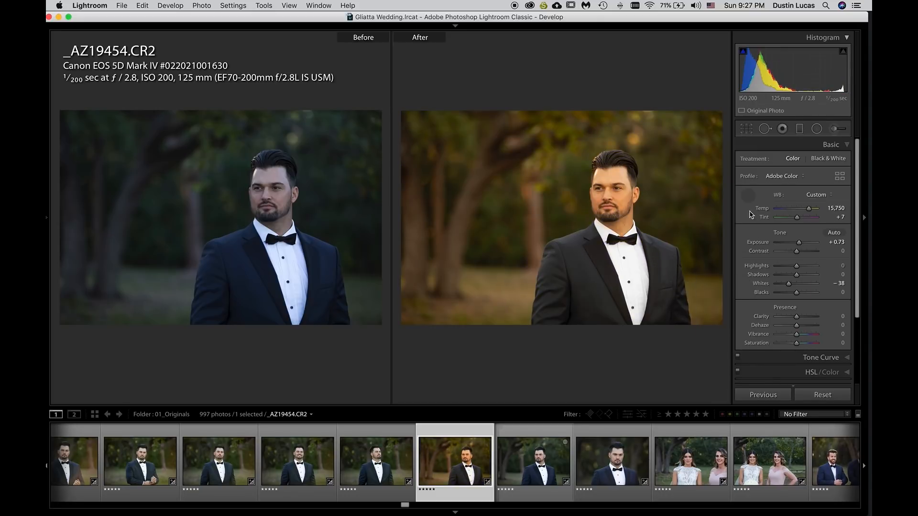
# Put the White Balance Selector away and set the white balance of _AZ19454.CR2 to As Shot.
pyautogui.click(749, 193)
pyautogui.click(813, 195)
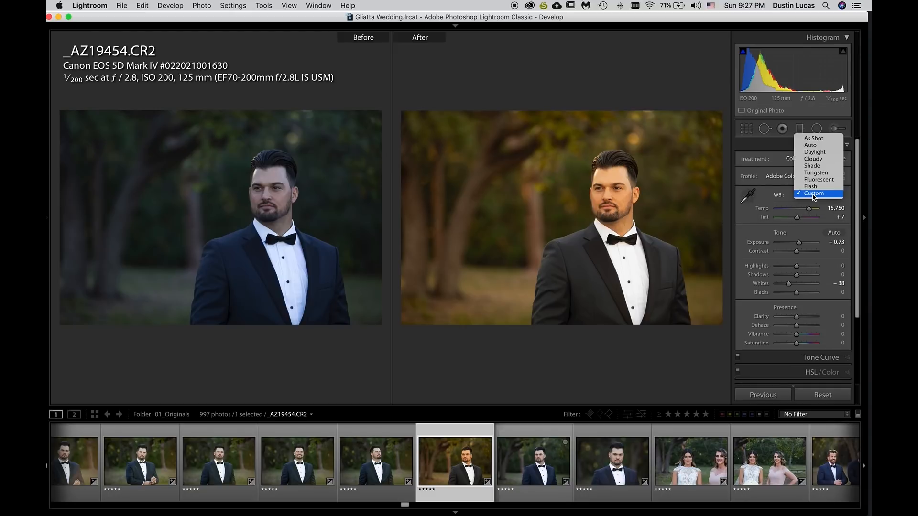
pyautogui.click(817, 139)
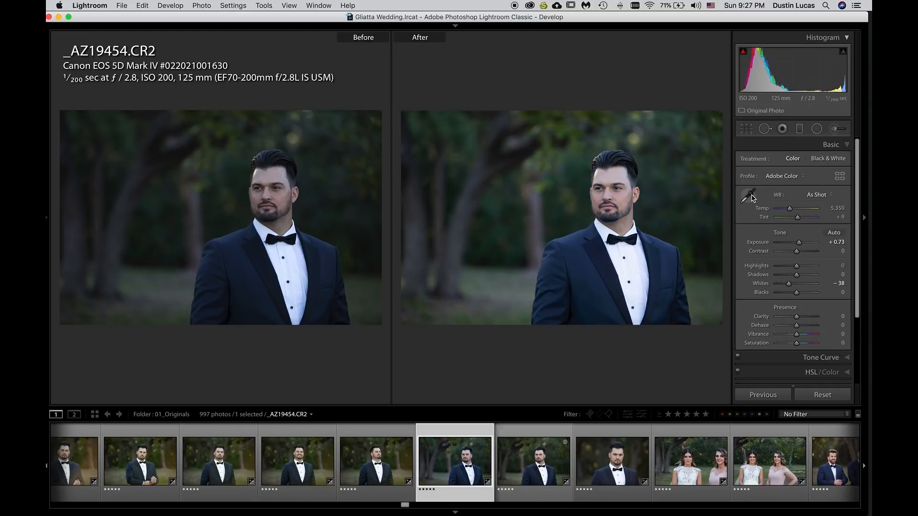
# Find the bridal party photo _SC11815.CR2 in the Library grid and open it in Develop's Before/After view.
pyautogui.press('g')
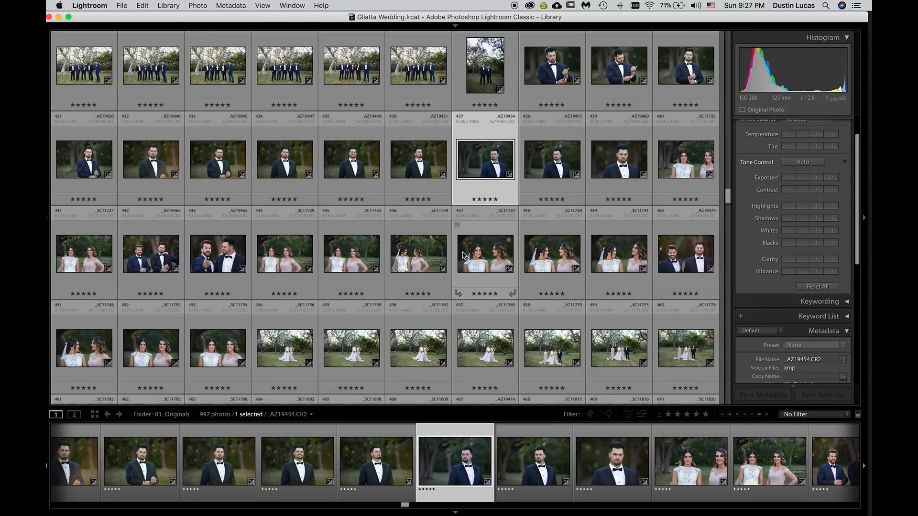
pyautogui.scroll(-5, 462, 256)
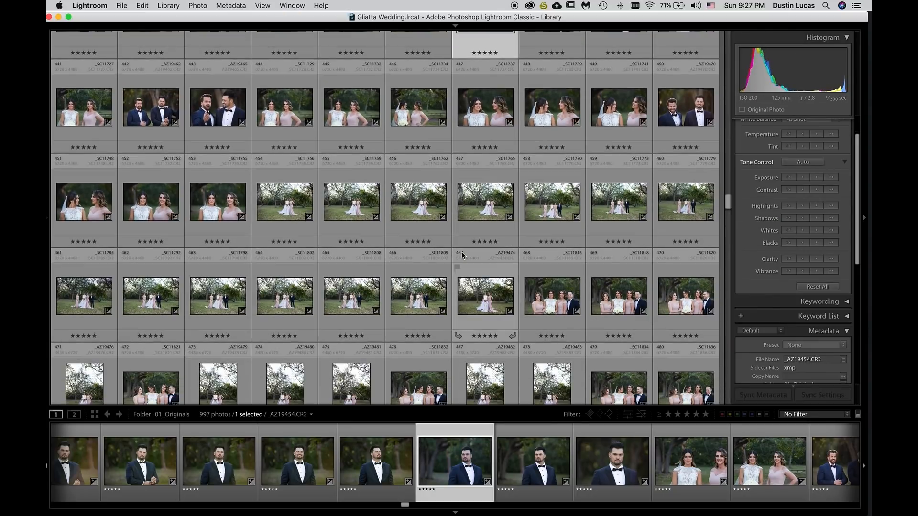
pyautogui.doubleClick(541, 300)
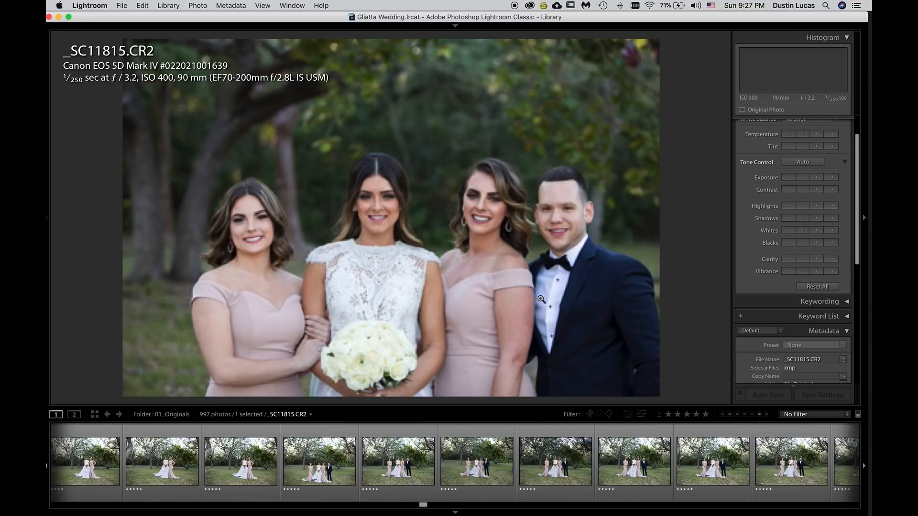
pyautogui.press('d')
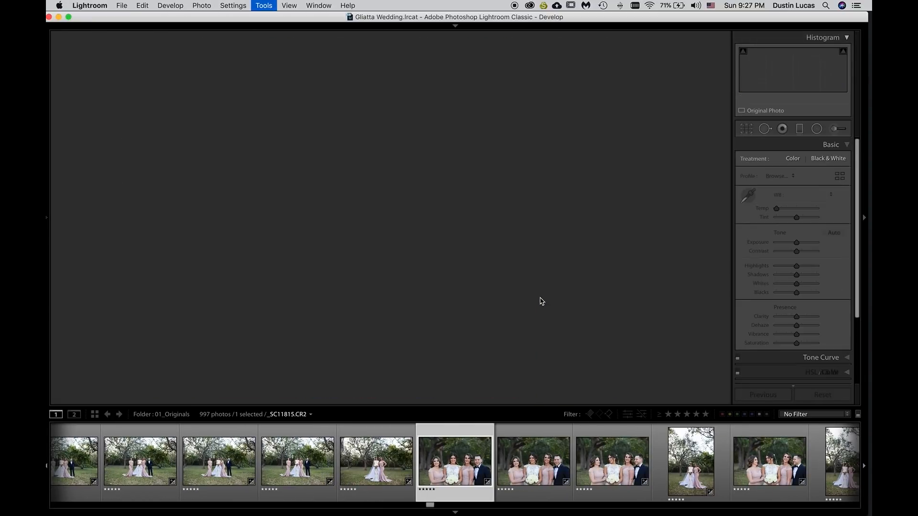
pyautogui.press('y')
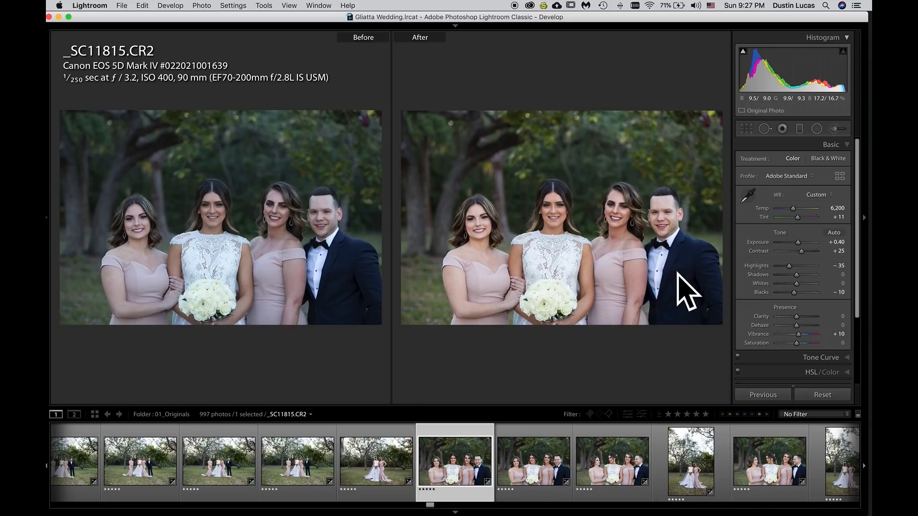
# Try white balance samples from the man's navy jacket and the bride's lace dress in _SC11815.CR2, undoing each.
pyautogui.press('y')
pyautogui.press('w')
pyautogui.click(607, 271)
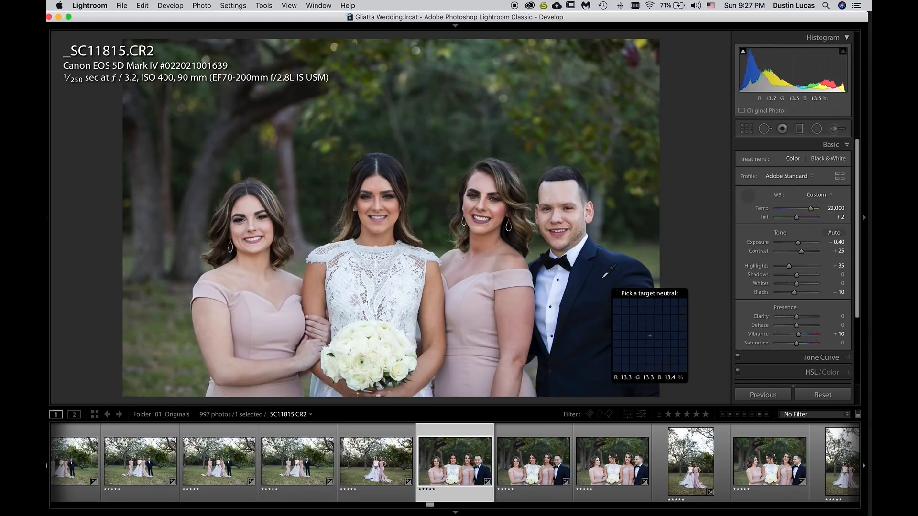
pyautogui.press('super+z')
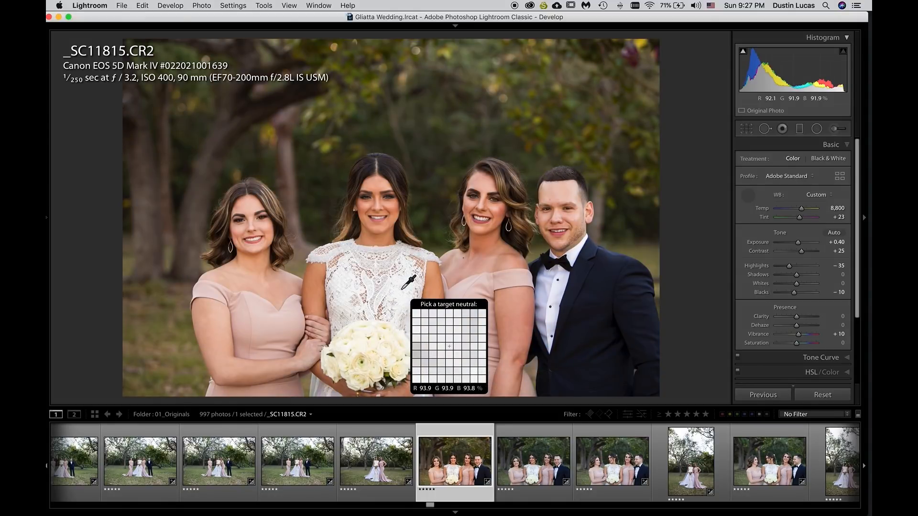
pyautogui.press('super+z')
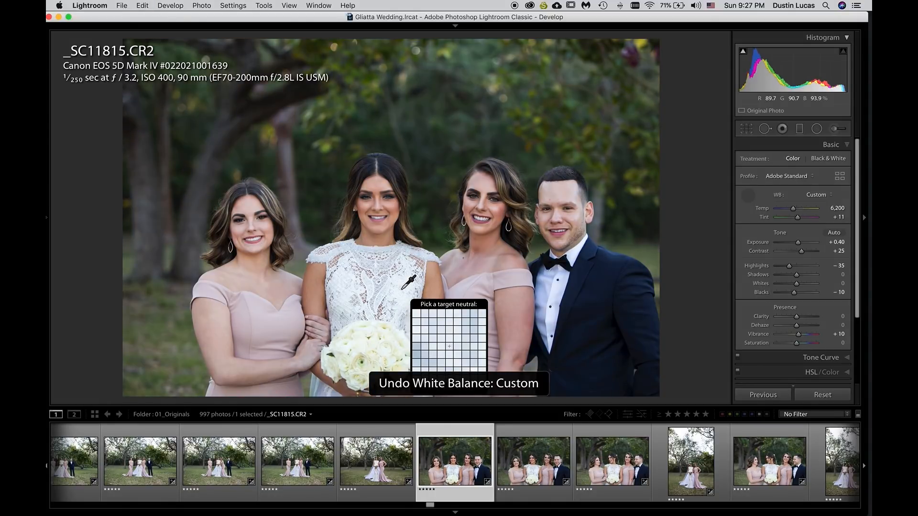
pyautogui.press('super+shift+z')
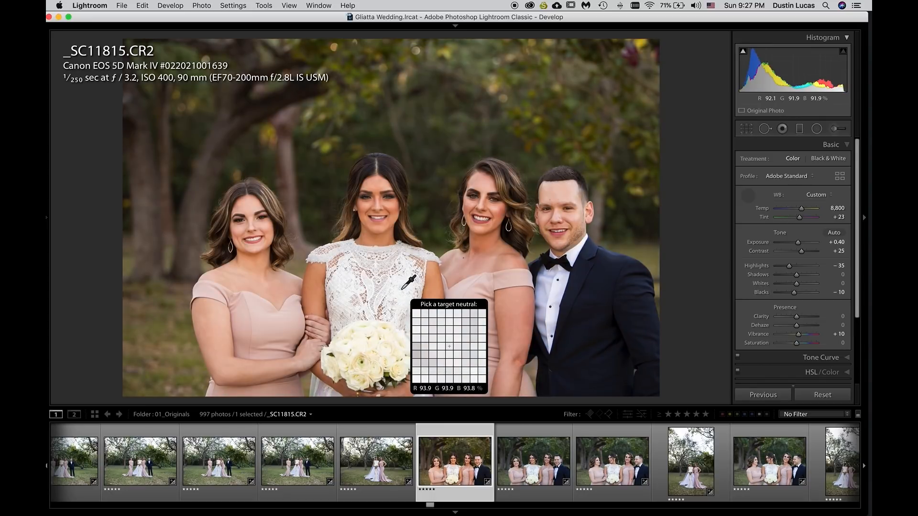
pyautogui.press('super+z')
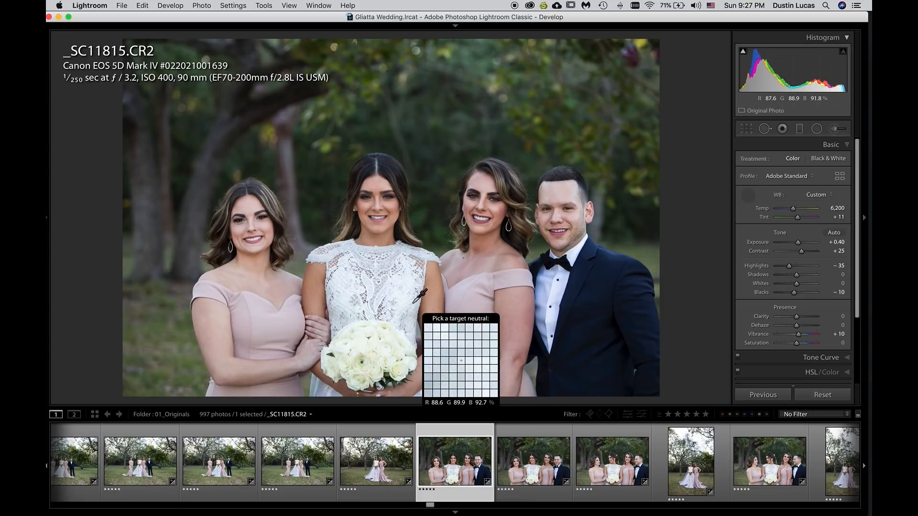
# Try white balance samples from the man's white shirt in _SC11815.CR2, undo them and put the White Balance Selector away.
pyautogui.click(550, 290)
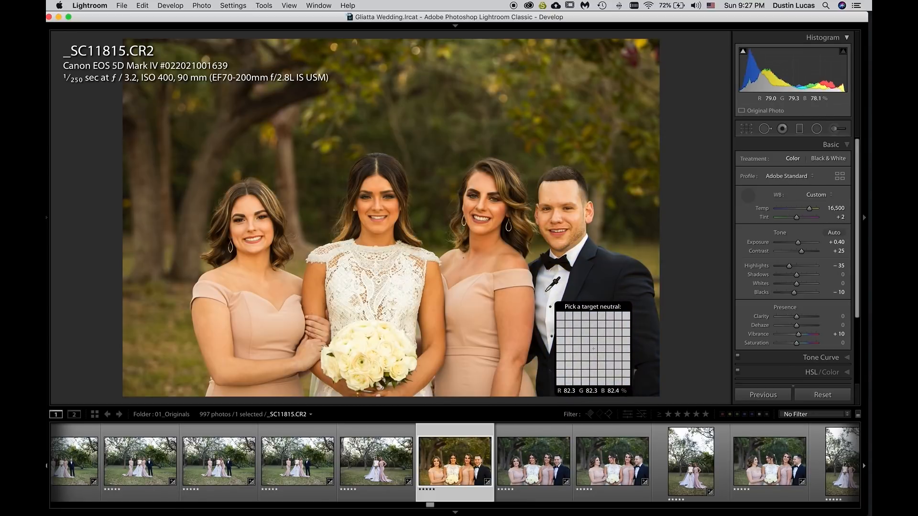
pyautogui.press('super+z')
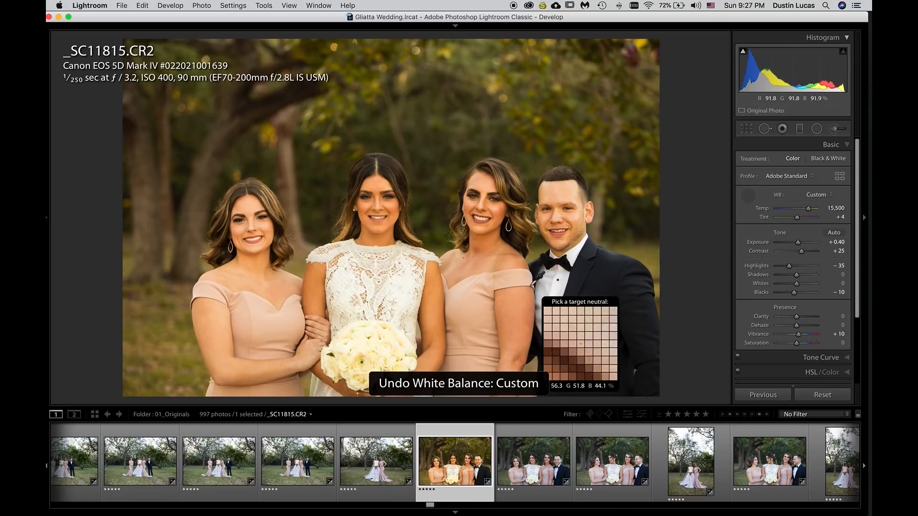
pyautogui.press('super+z')
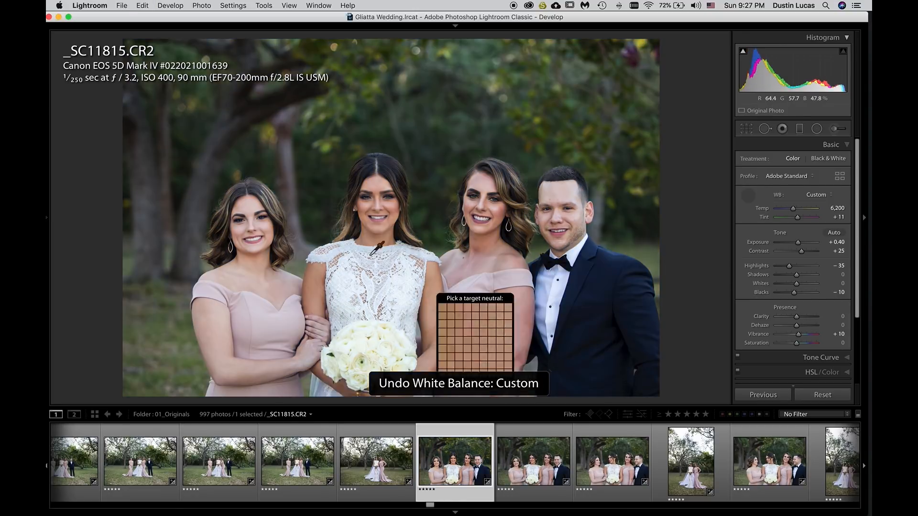
pyautogui.press('Escape')
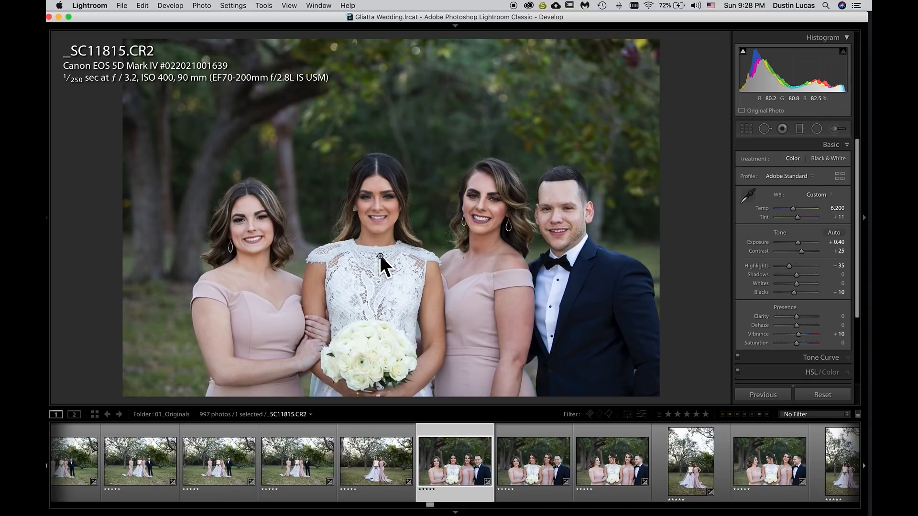
# Try the Shade and Daylight white balance presets on _SC11815.CR2.
pyautogui.click(815, 196)
pyautogui.click(812, 168)
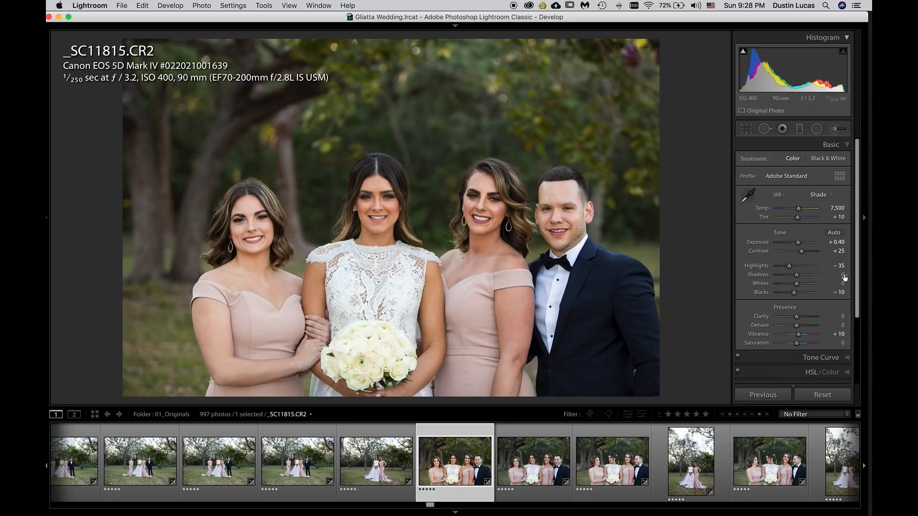
pyautogui.click(821, 195)
pyautogui.click(822, 188)
pyautogui.click(822, 195)
pyautogui.click(822, 189)
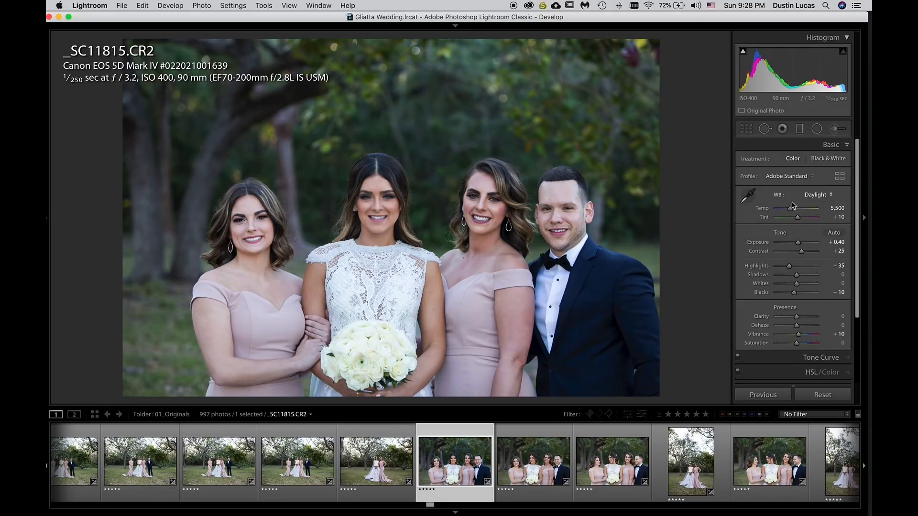
# Set the temperature of _SC11815.CR2 to 7,000 and its tint to +12, and compare it in the Before/After view.
pyautogui.click(807, 200)
pyautogui.click(806, 200)
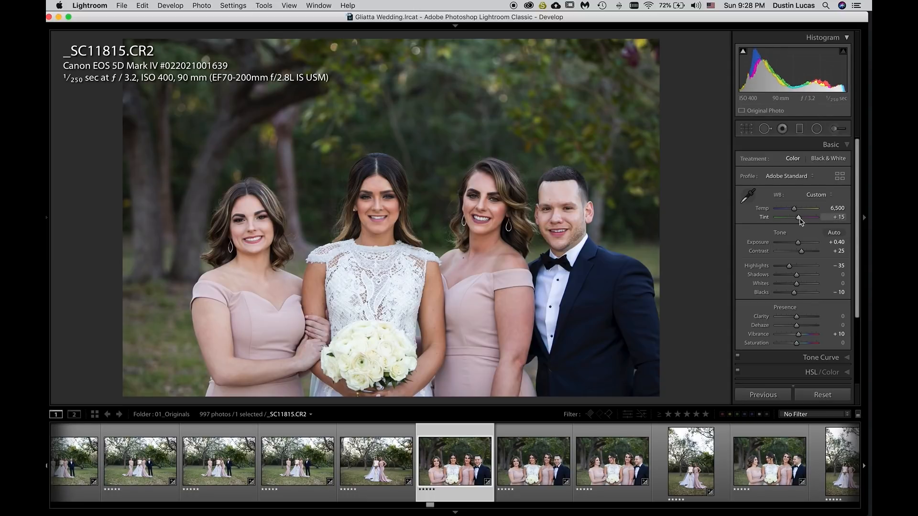
pyautogui.press('shift')
pyautogui.hotkey('shift', 'Up')
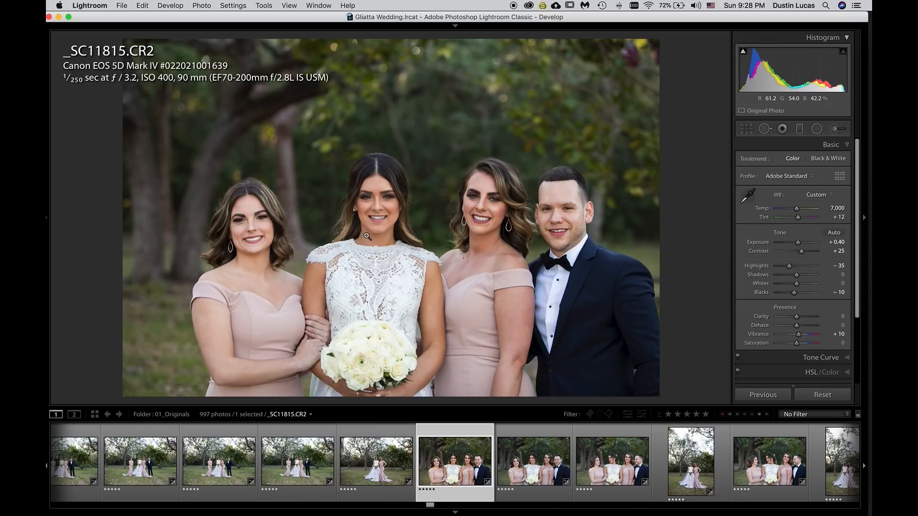
pyautogui.press('y')
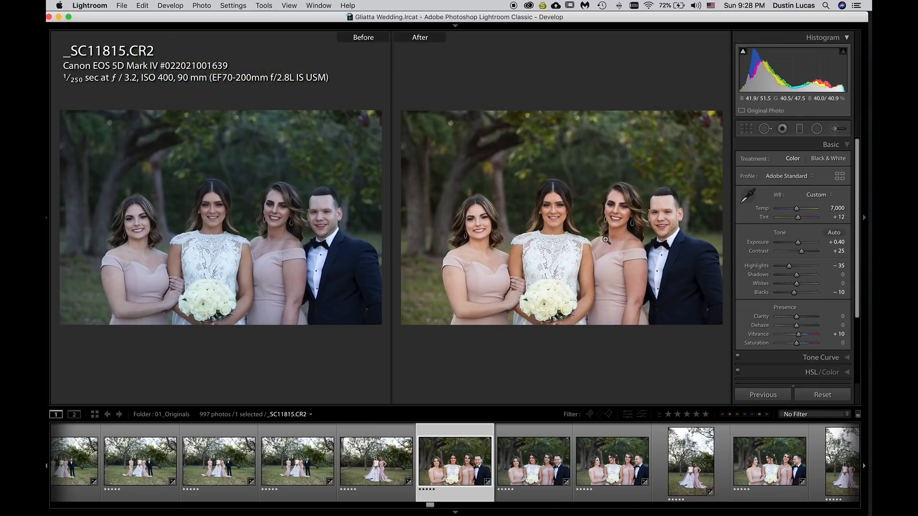
# Find the ceremony photo _AZ19678.CR2 in the Library grid and open it in Loupe view.
pyautogui.press('g')
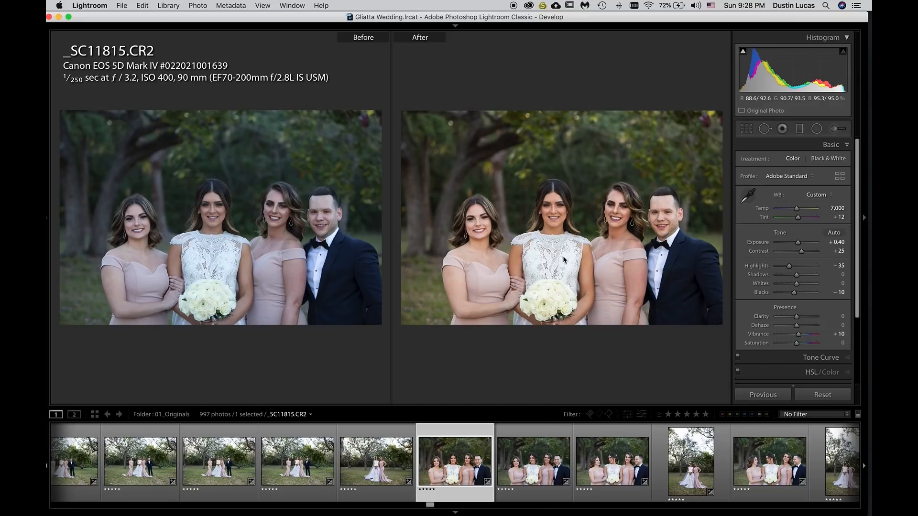
pyautogui.scroll(-15, 459, 230)
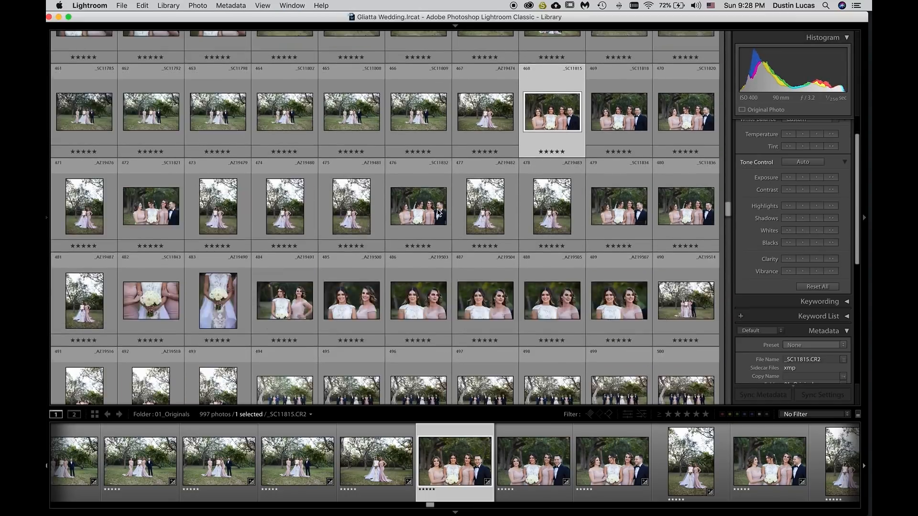
pyautogui.scroll(6, 437, 209)
pyautogui.scroll(-6, 437, 209)
pyautogui.scroll(-3, 437, 210)
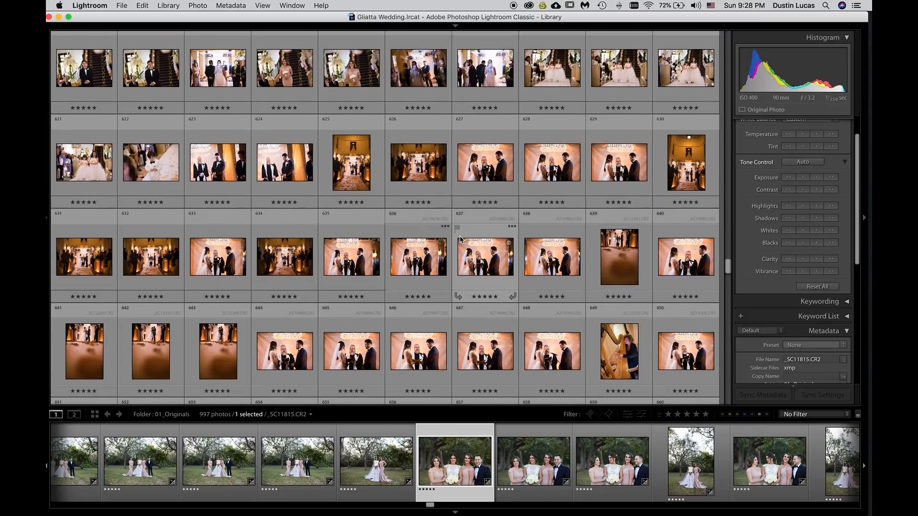
pyautogui.doubleClick(404, 266)
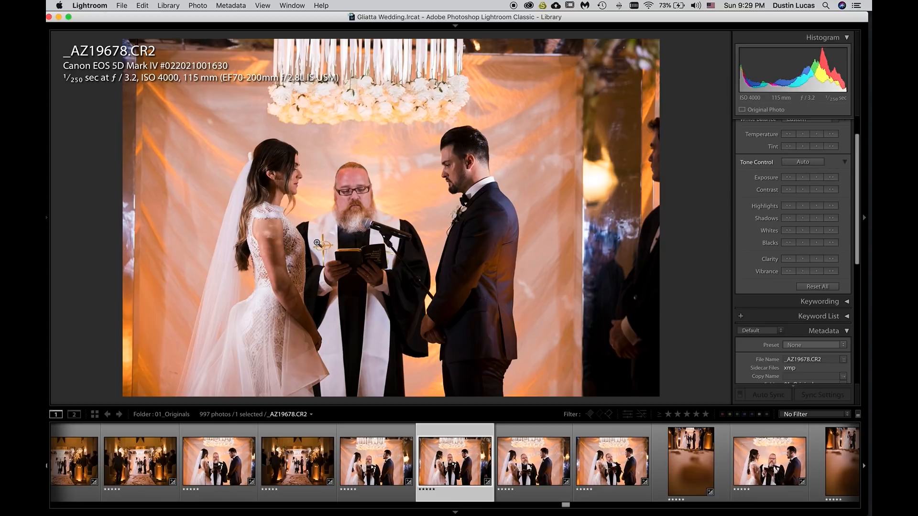
pyautogui.press('Left')
pyautogui.press('Right')
# Try white balance samples from the skirt and shoulder of the bride's dress in _AZ19678.CR2, undoing each.
pyautogui.press('g')
pyautogui.press('w')
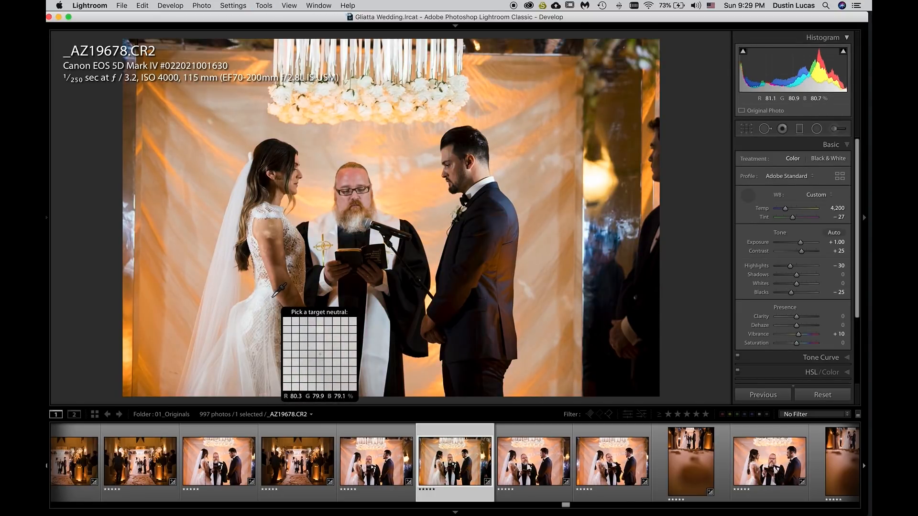
pyautogui.press('super+z')
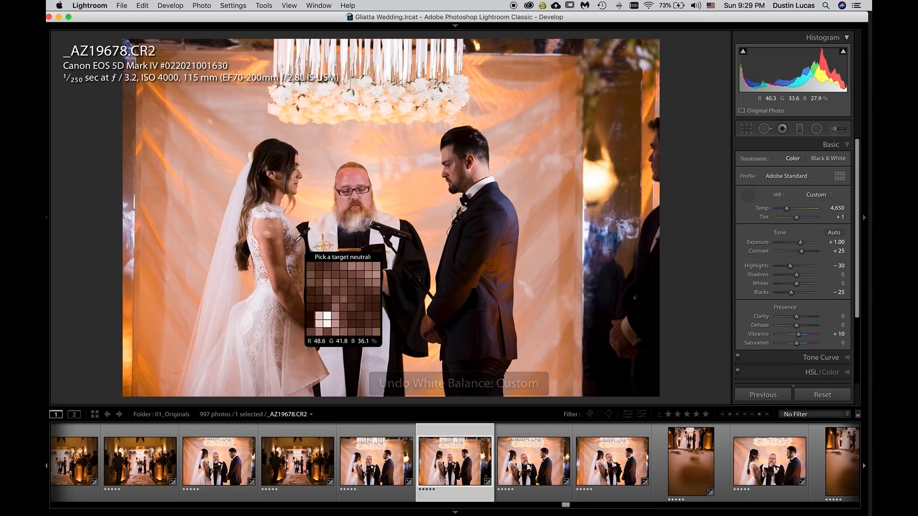
pyautogui.click(272, 209)
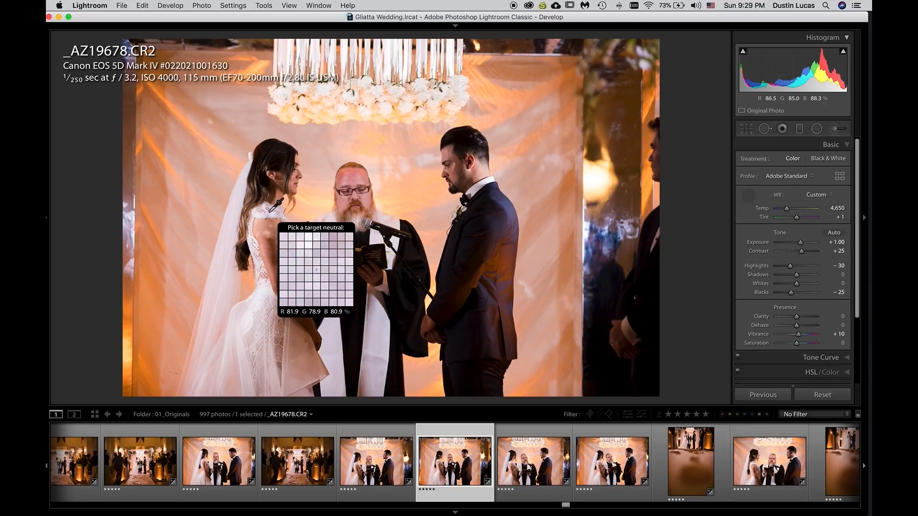
pyautogui.press('super+z')
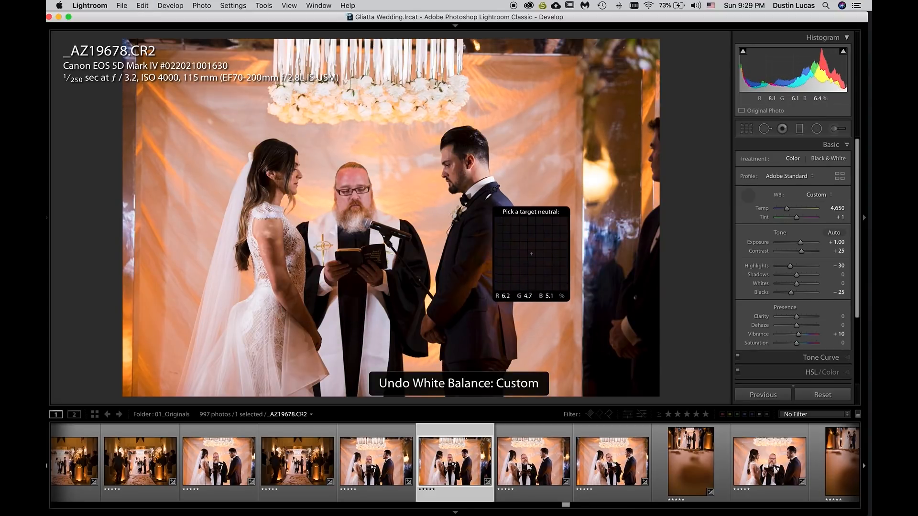
# Try white balance samples from the officiant's white stole in _AZ19678.CR2, undoing each.
pyautogui.click(326, 228)
pyautogui.press('super+z')
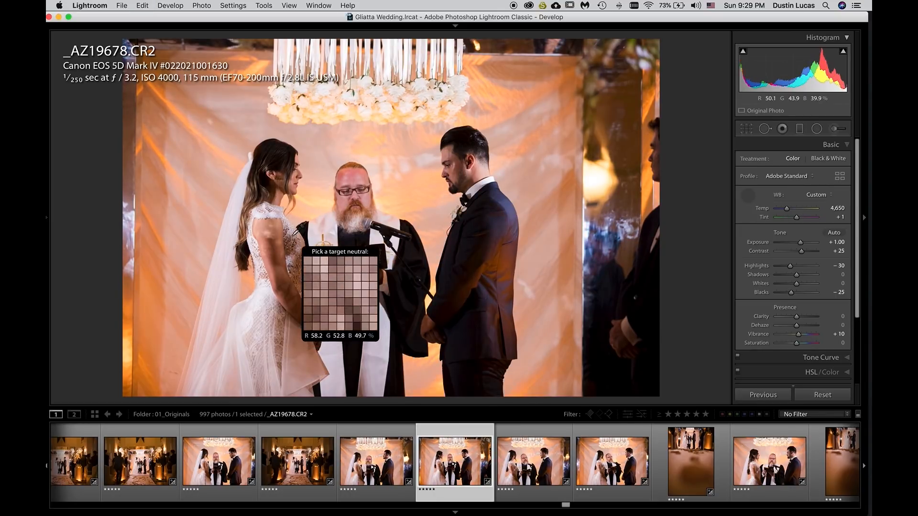
pyautogui.click(294, 232)
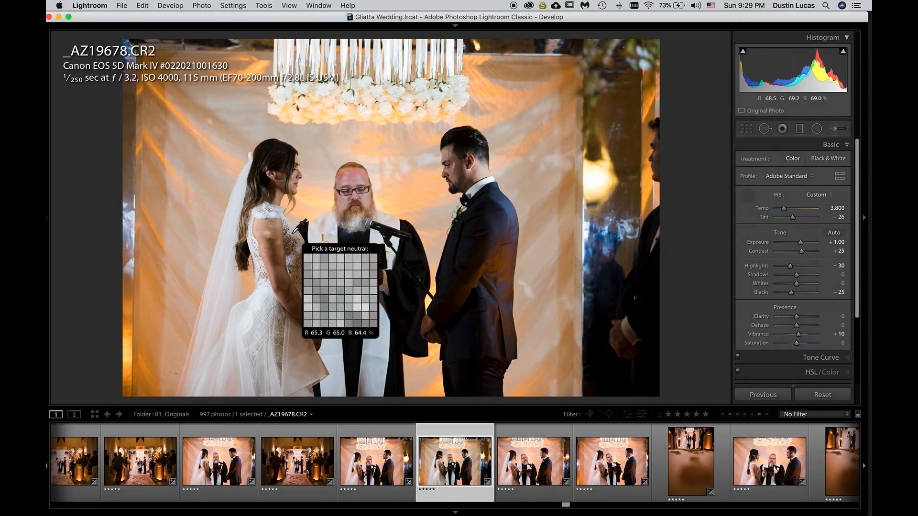
pyautogui.press('super+z')
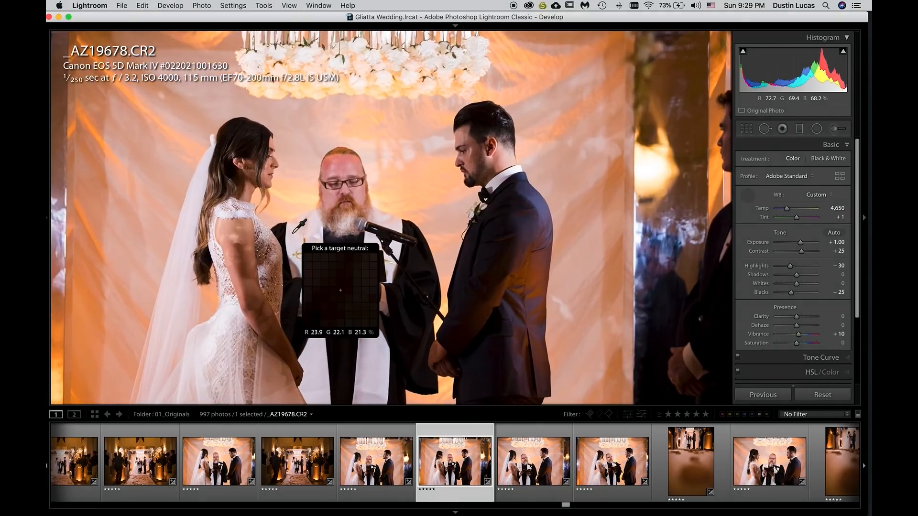
# Try white balance samples from the lace of the bride's dress in a closer view and put the White Balance Selector away.
pyautogui.press('super+equal')
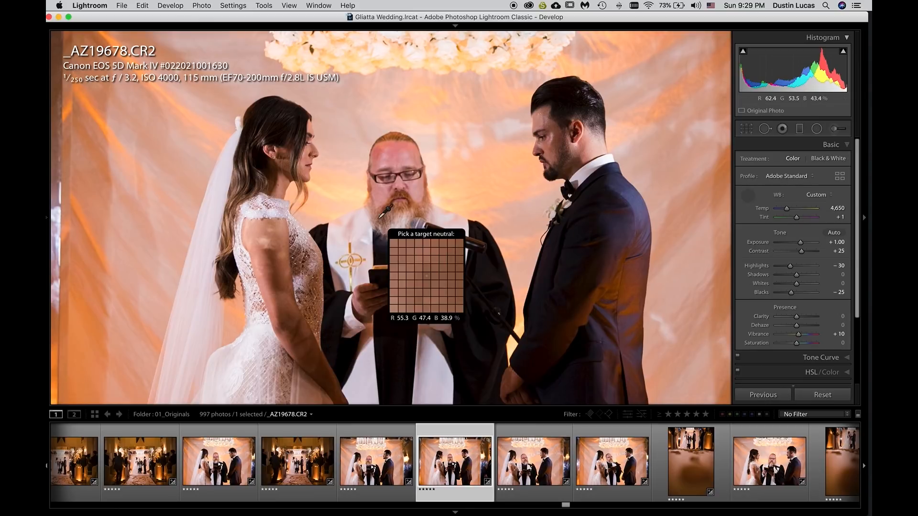
pyautogui.click(302, 236)
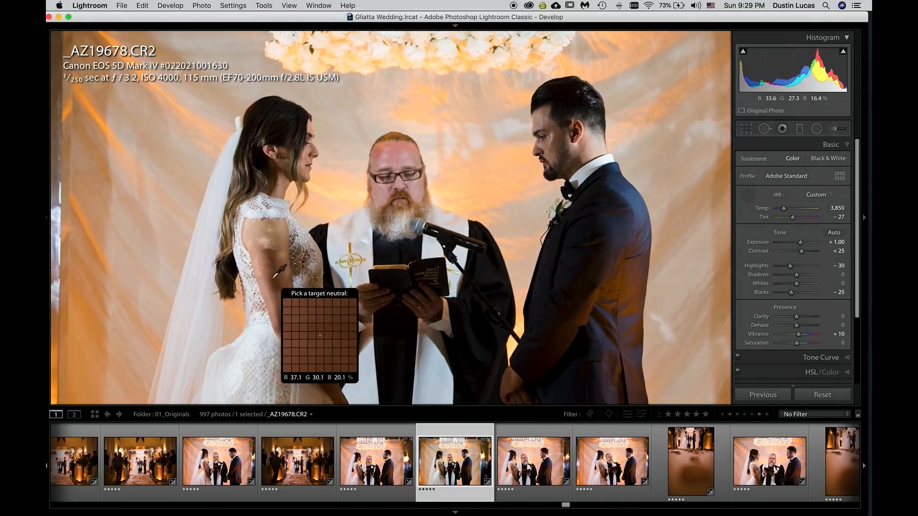
pyautogui.click(261, 209)
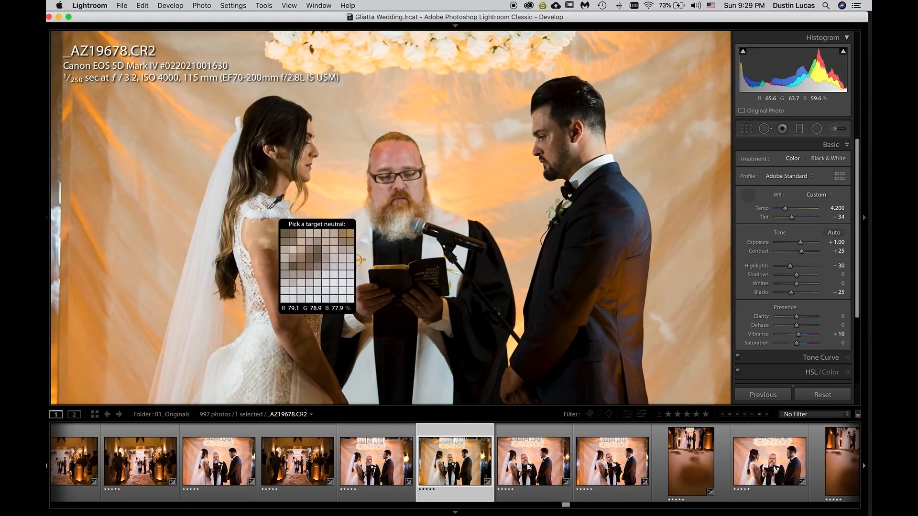
pyautogui.click(286, 212)
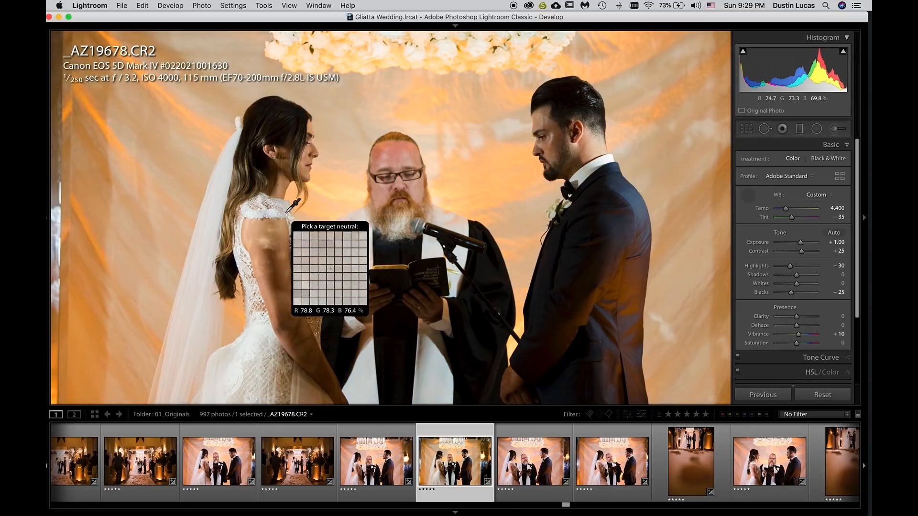
pyautogui.click(749, 202)
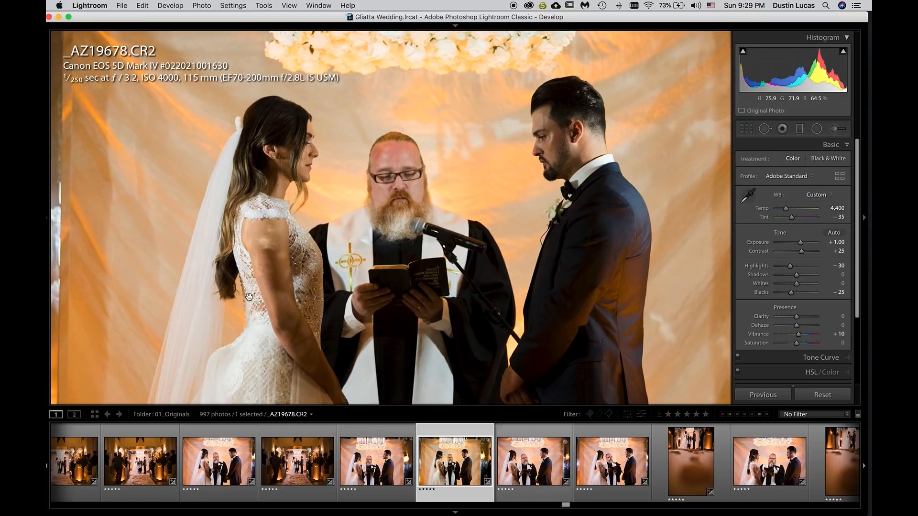
# Set the temperature of _AZ19678.CR2 to 4,700 and its tint to 0, and reopen it from the Library grid in Loupe view.
pyautogui.doubleClick(766, 217)
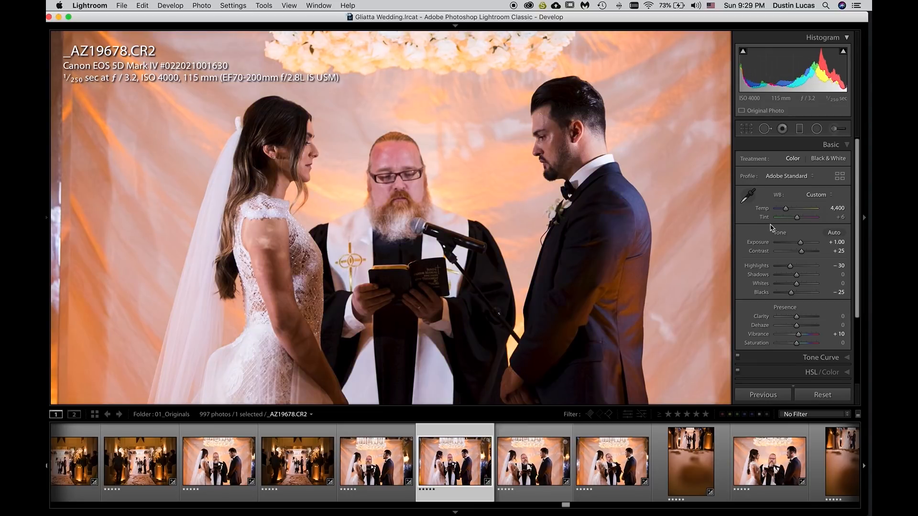
pyautogui.press('shift')
pyautogui.press('shift')
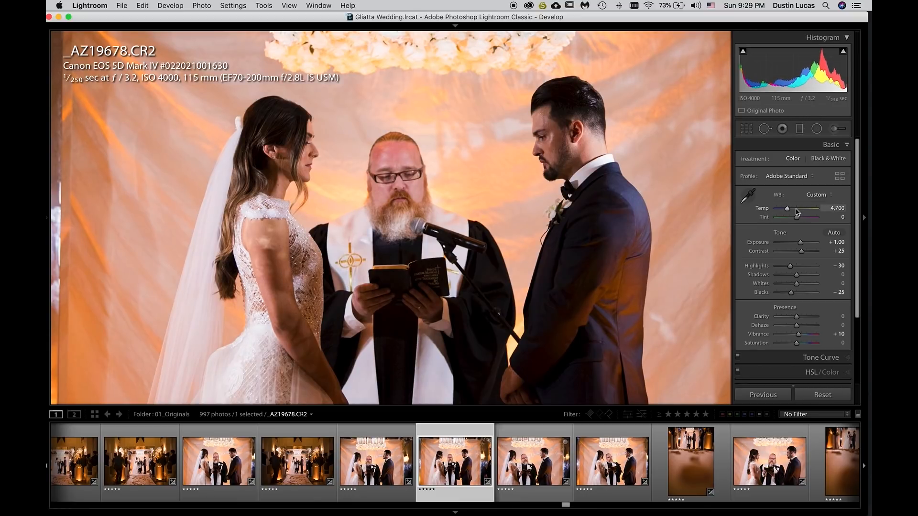
pyautogui.press('g')
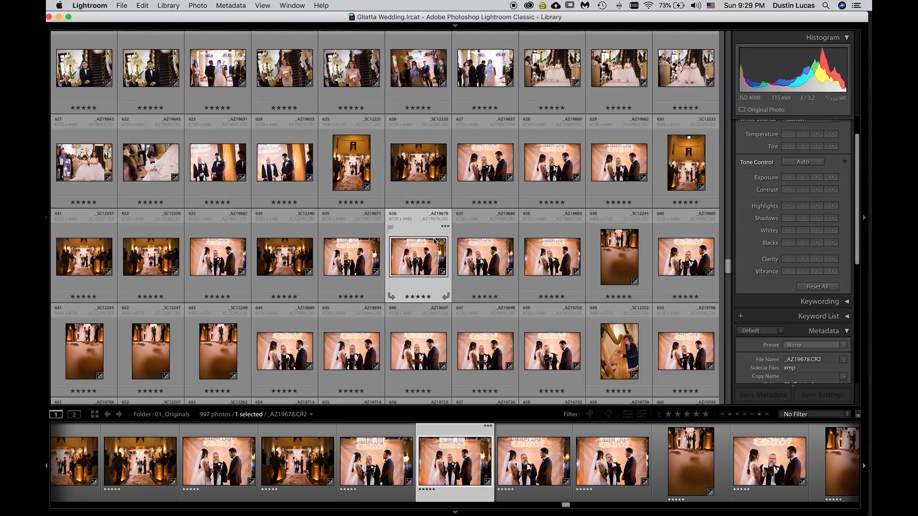
pyautogui.doubleClick(415, 260)
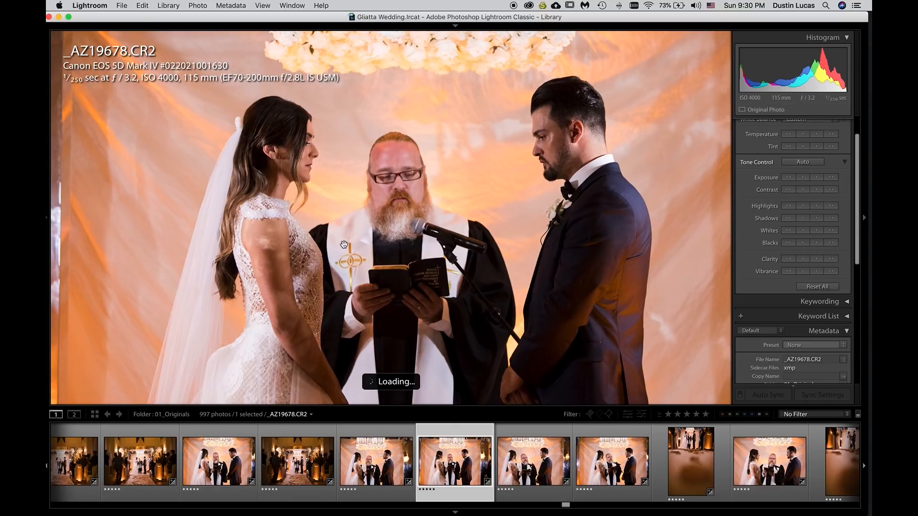
# Open the couple's kissing photo _AZ19726.CR2 from the grid for developing and set its white balance to As Shot.
pyautogui.press('g')
pyautogui.scroll(-3, 354, 245)
pyautogui.scroll(-2, 360, 247)
pyautogui.doubleClick(467, 226)
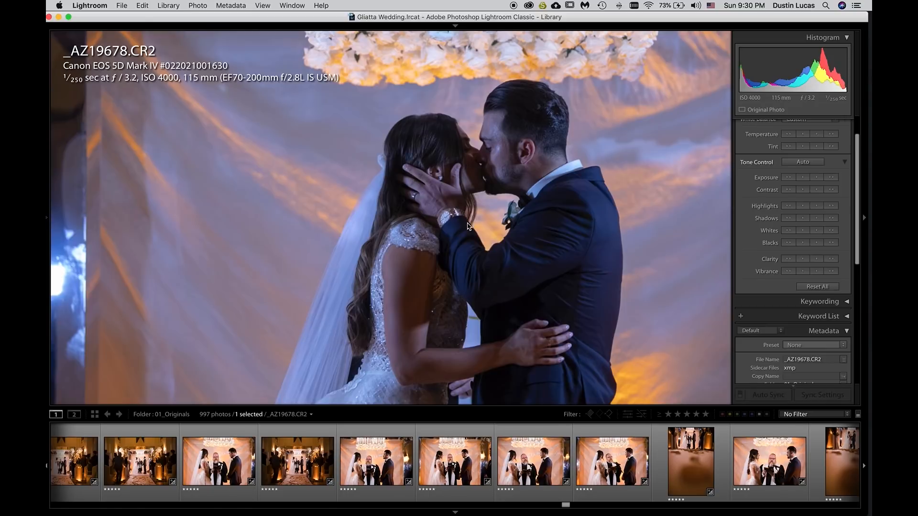
pyautogui.press('d')
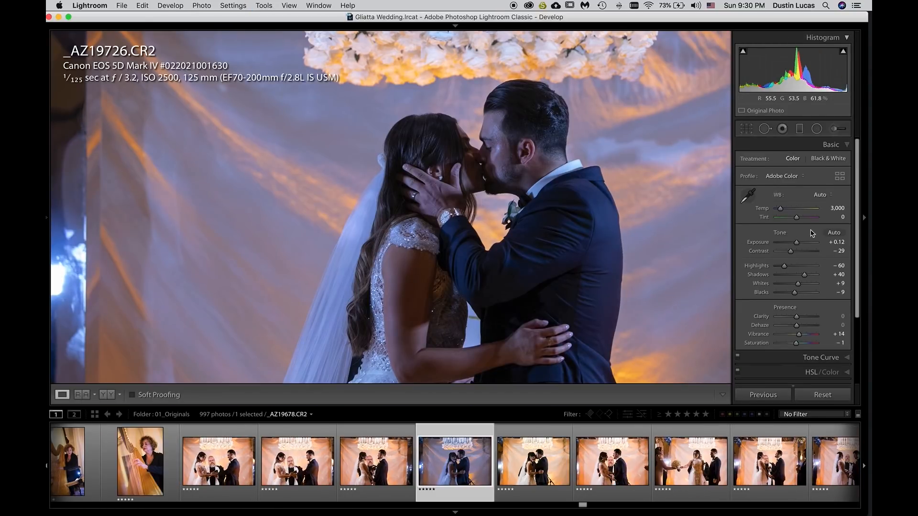
pyautogui.click(820, 195)
pyautogui.click(822, 188)
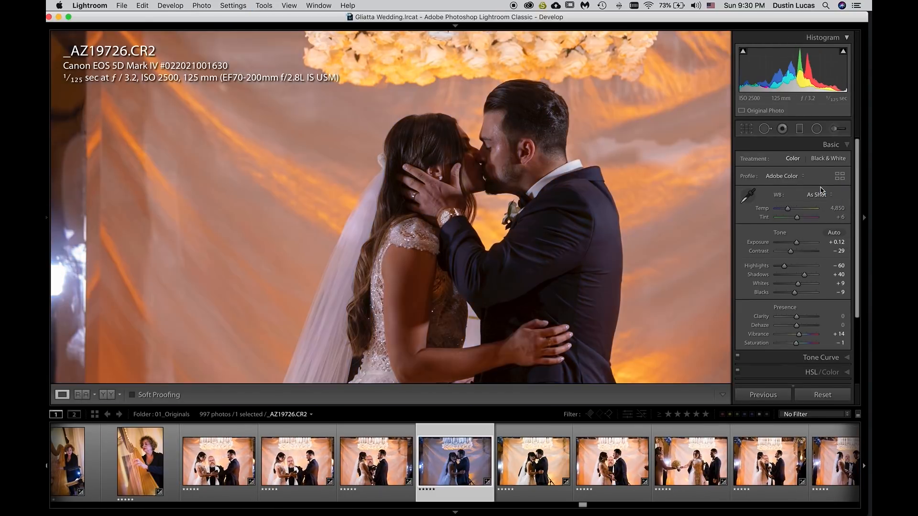
# Try a custom white balance by sampling a neutral from the bride's white dress, giving temperature 4,450 and tint -21.
pyautogui.press('w')
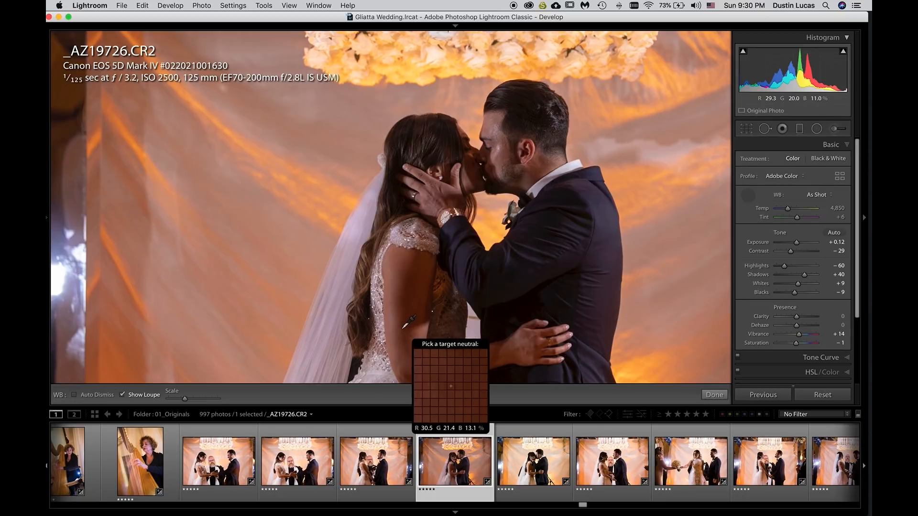
pyautogui.click(377, 313)
pyautogui.click(376, 376)
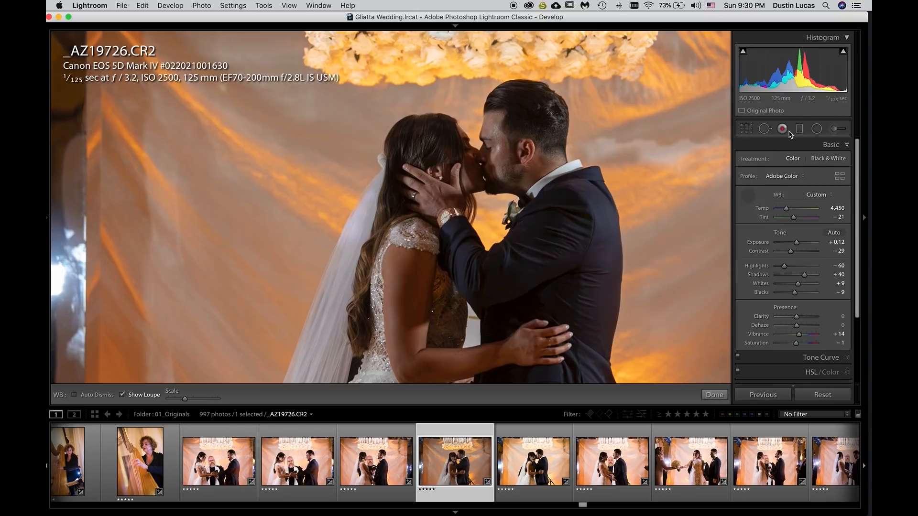
# Put the white balance selector away and reset the tint to +6 and the temperature to 4,850.
pyautogui.click(748, 197)
pyautogui.doubleClick(764, 217)
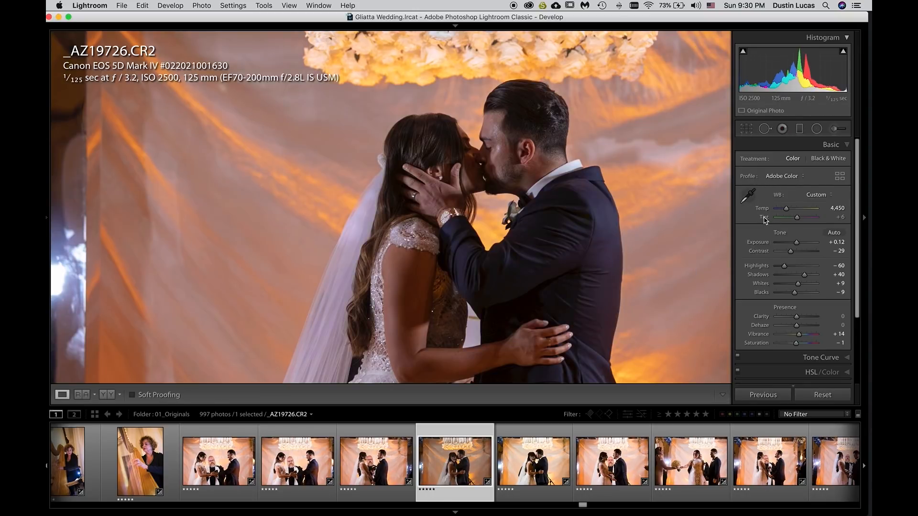
pyautogui.doubleClick(765, 209)
# Find photo _AZ10368.CR2 of the groom hugging a woman in purple light in the library grid and open it for developing.
pyautogui.press('g')
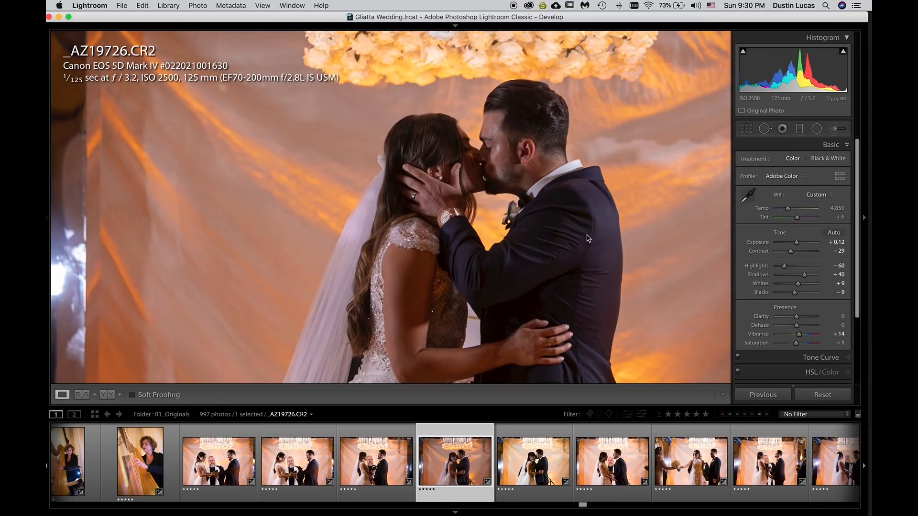
pyautogui.scroll(-2, 409, 315)
pyautogui.scroll(-3, 409, 316)
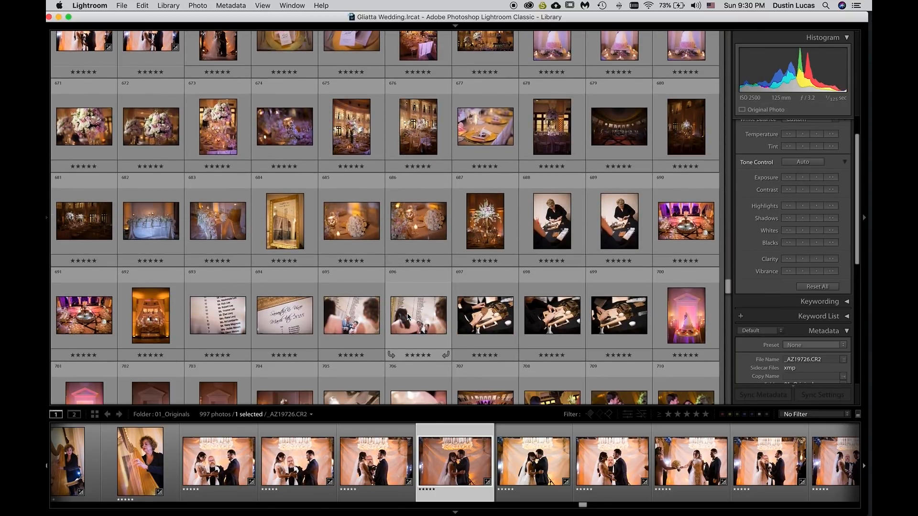
pyautogui.scroll(-5, 407, 317)
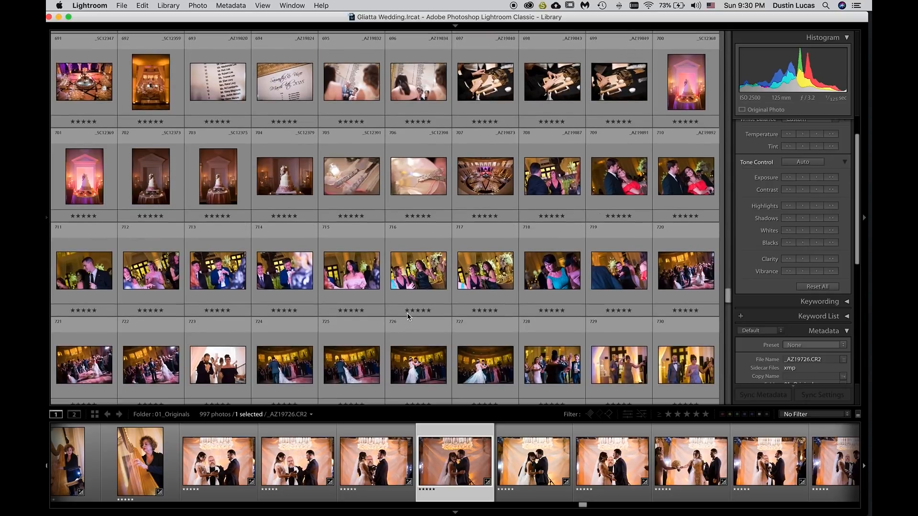
pyautogui.scroll(-10, 407, 316)
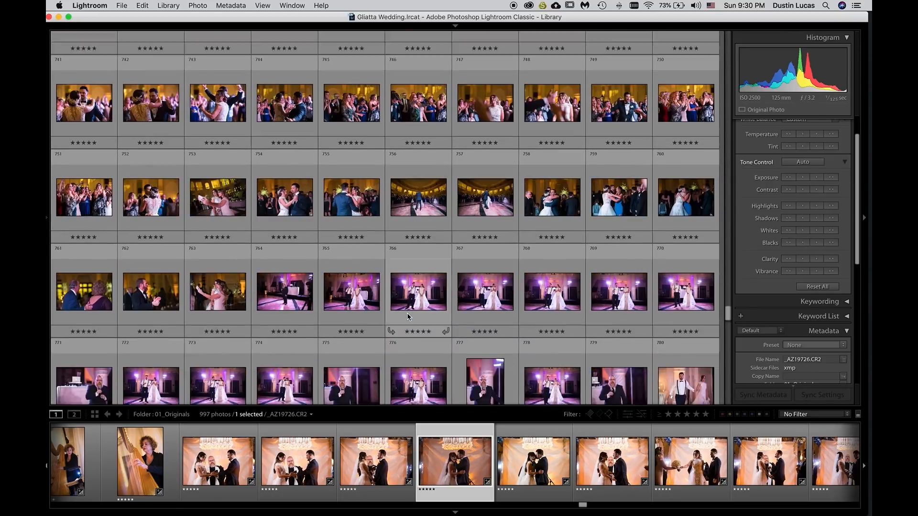
pyautogui.scroll(-1, 407, 316)
pyautogui.scroll(-10, 408, 317)
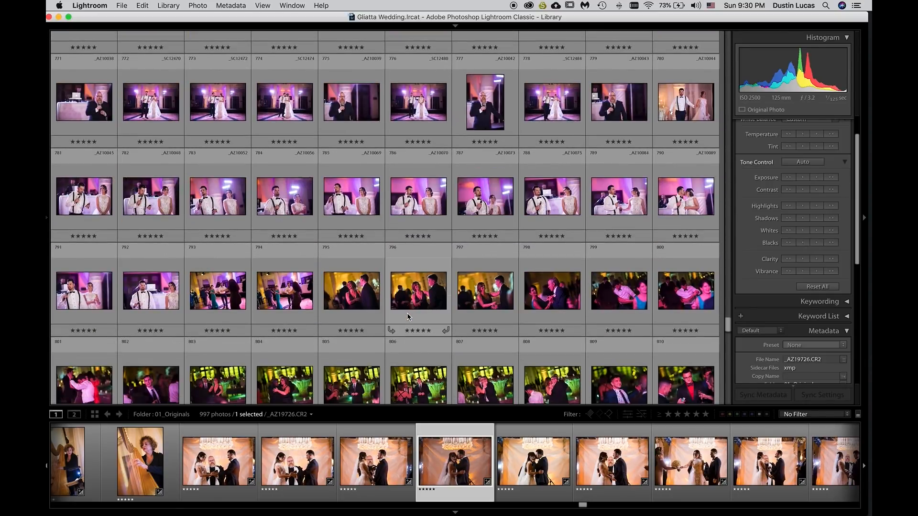
pyautogui.scroll(-12, 408, 316)
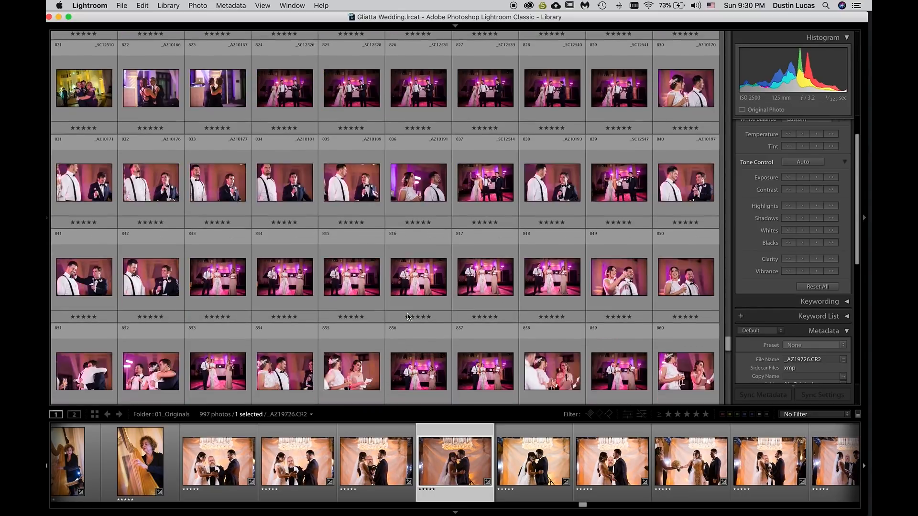
pyautogui.scroll(-14, 408, 317)
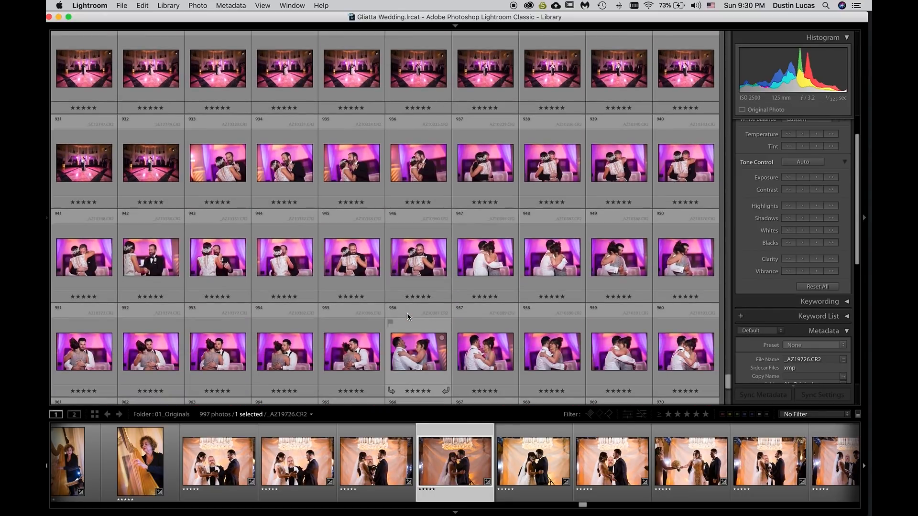
pyautogui.scroll(-1, 406, 312)
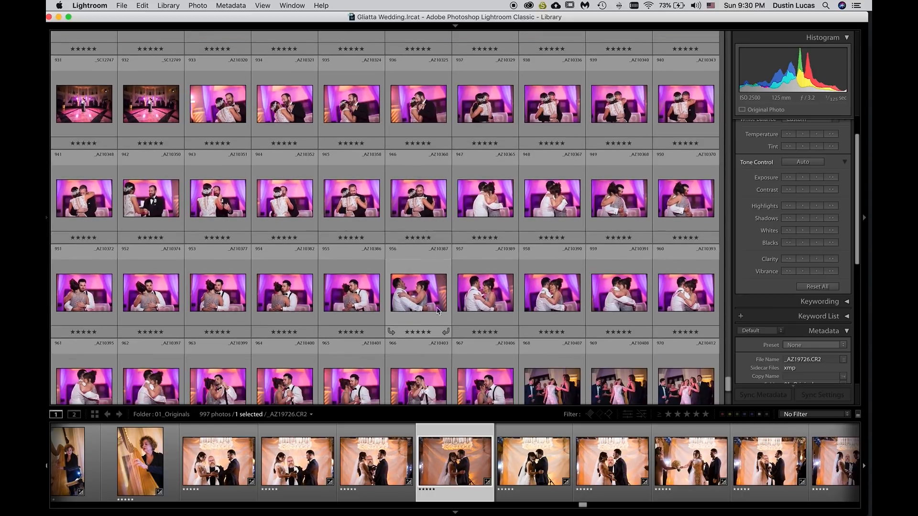
pyautogui.doubleClick(612, 207)
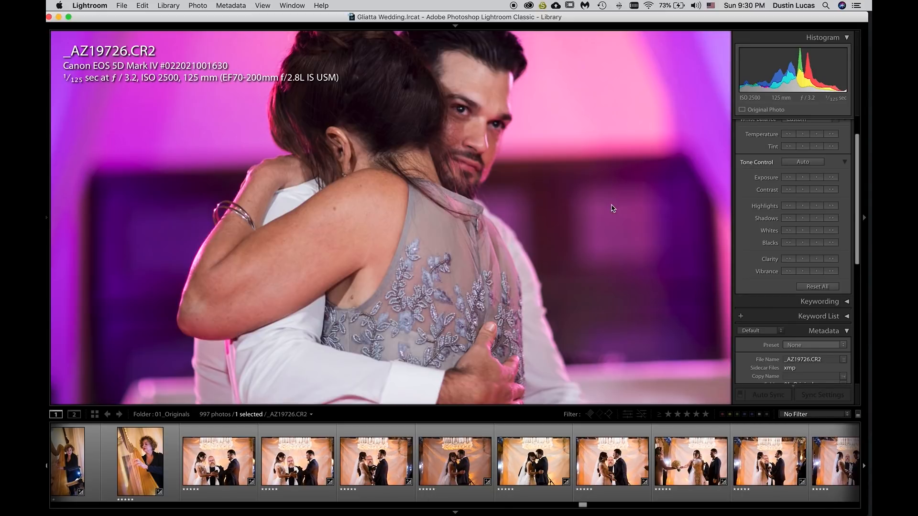
pyautogui.press('d')
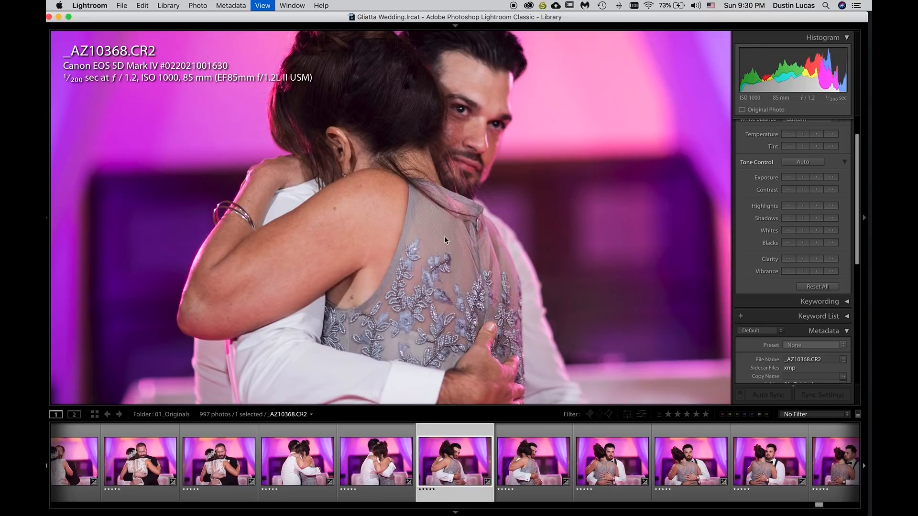
# In a side-by-side before/after view, sample a neutral from the woman's grey dress, and reset temperature to 4,650 and tint to -1.
pyautogui.press('y')
pyautogui.press('t')
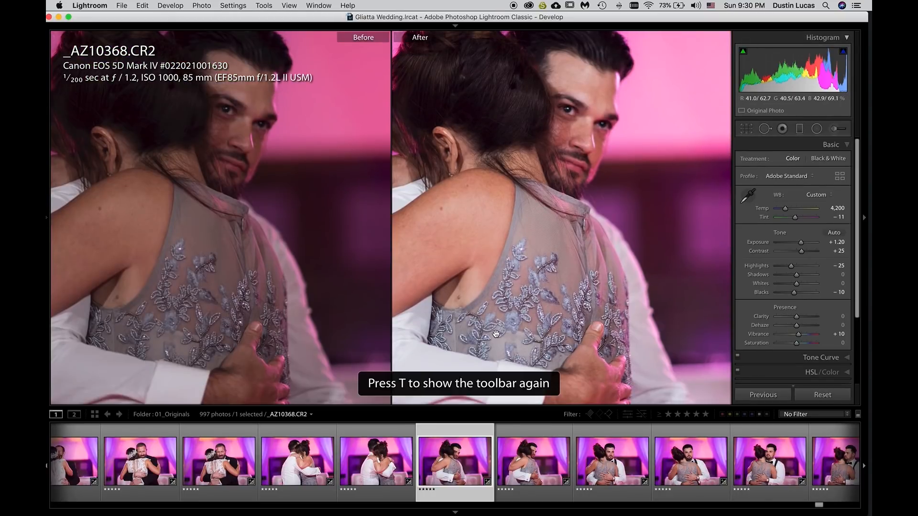
pyautogui.press('w')
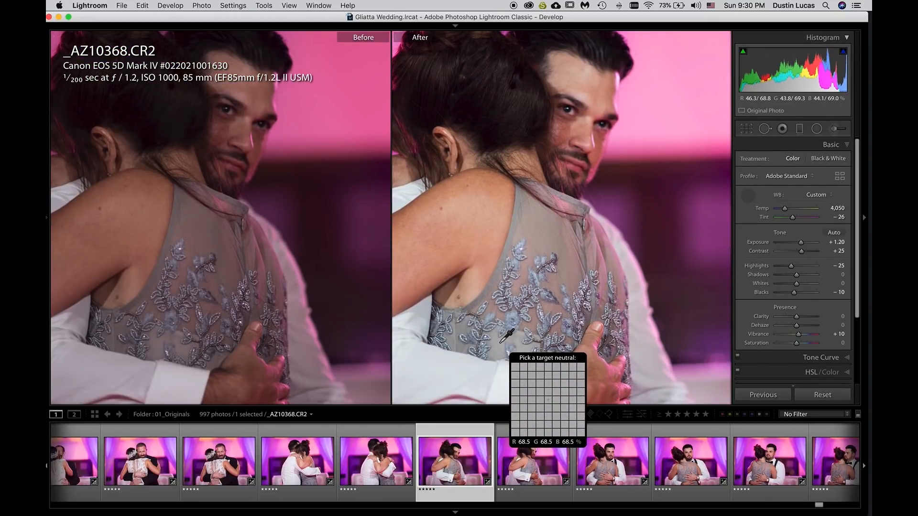
pyautogui.click(749, 201)
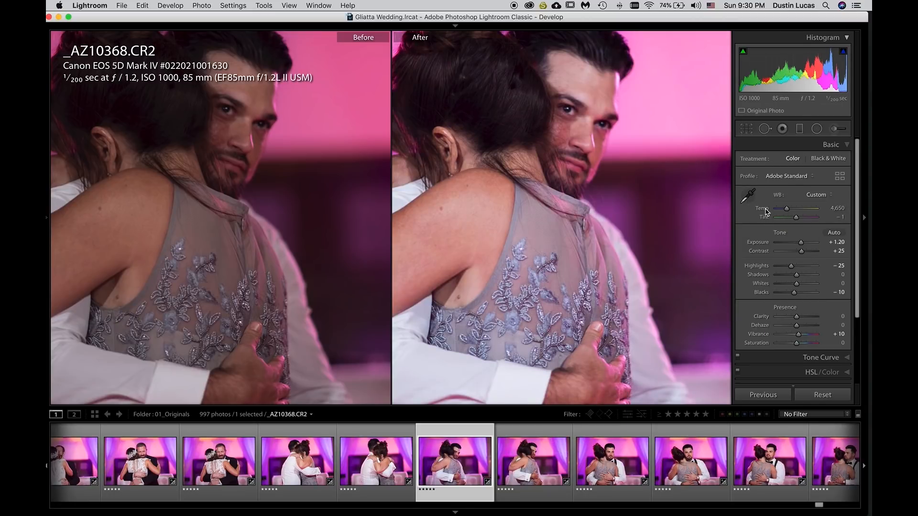
# Look through the gallery in the grid, from its final photos back to the first getting-ready shots.
pyautogui.press('g')
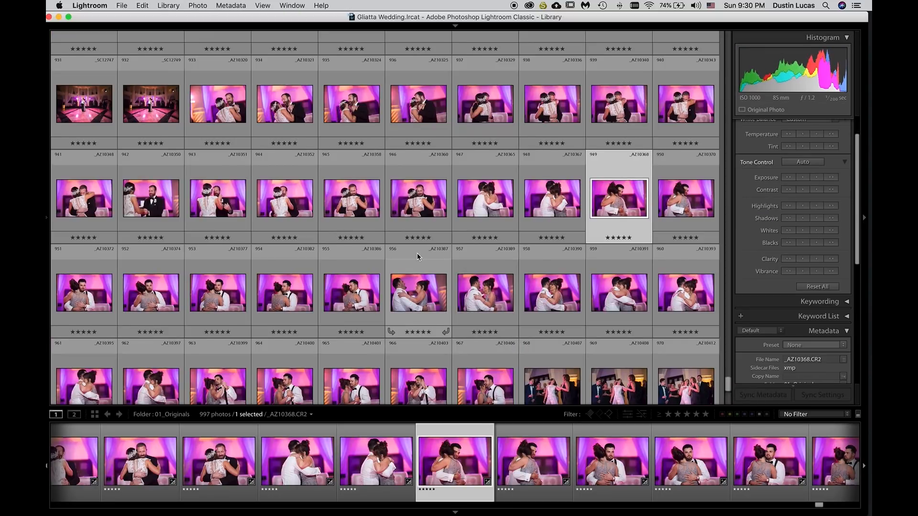
pyautogui.scroll(-10, 417, 257)
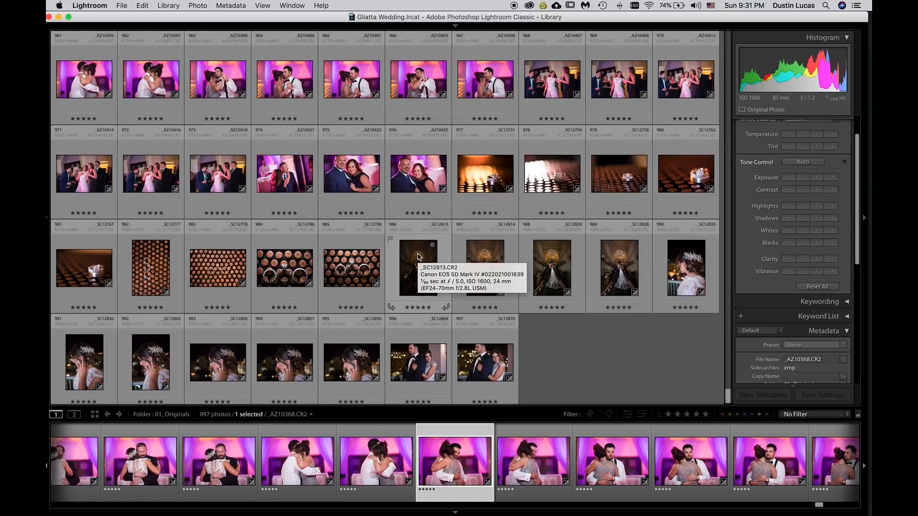
pyautogui.scroll(-1, 417, 257)
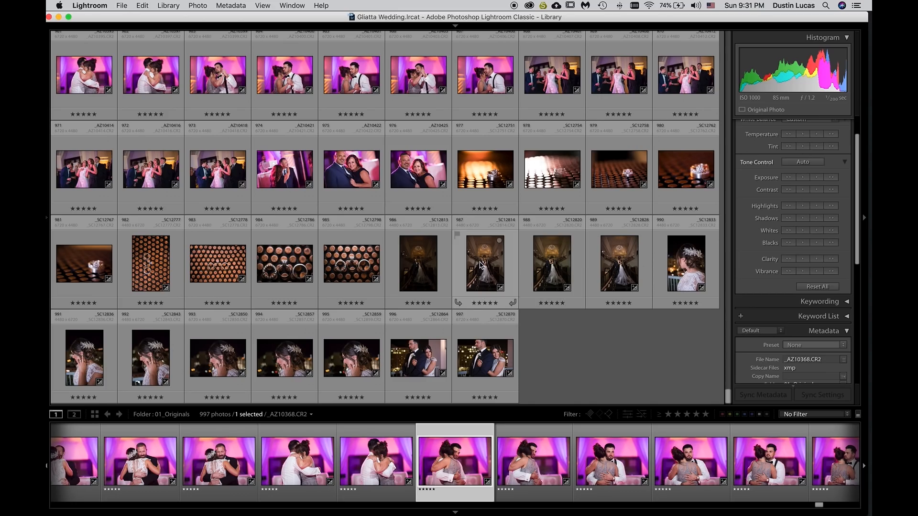
pyautogui.scroll(18, 481, 264)
pyautogui.scroll(20, 480, 264)
pyautogui.scroll(20, 480, 265)
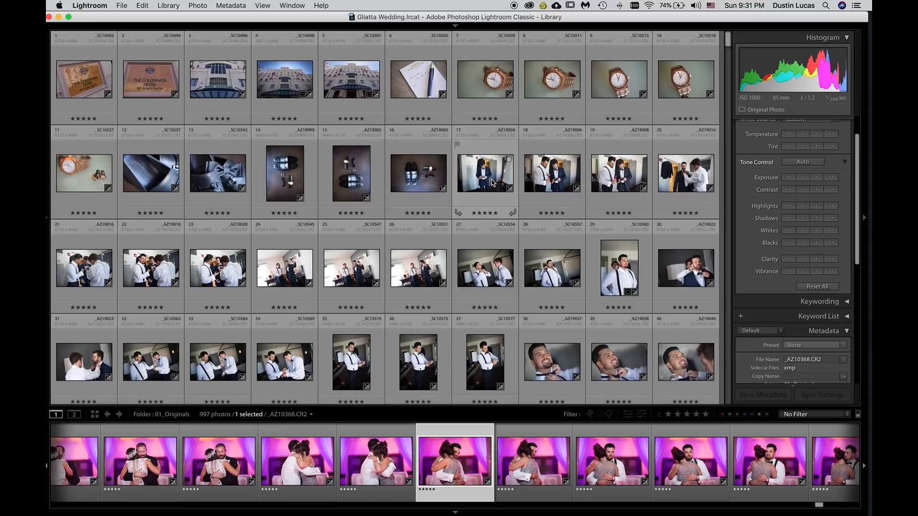
pyautogui.scroll(-3, 492, 181)
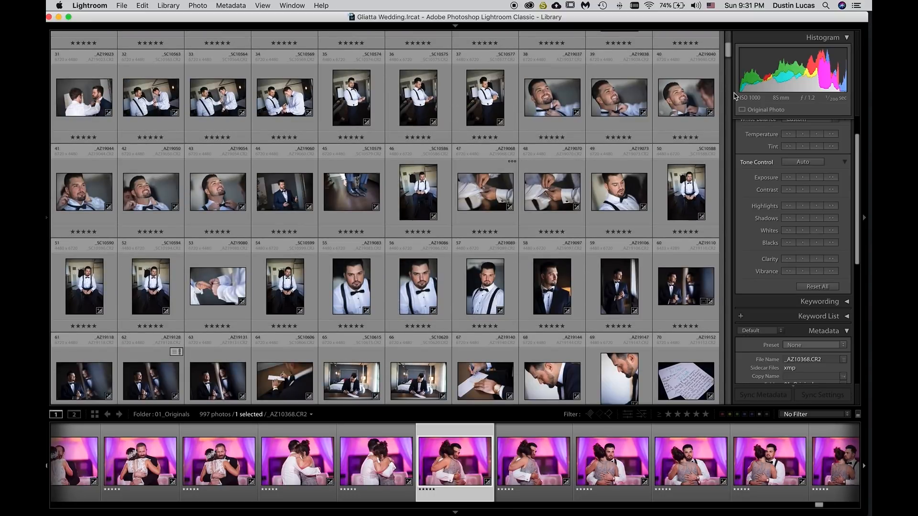
# Open photo _AZ10407.CR2 of the bride among guests for developing and compare its before and after versions.
pyautogui.moveTo(730, 53); pyautogui.dragTo(726, 391)
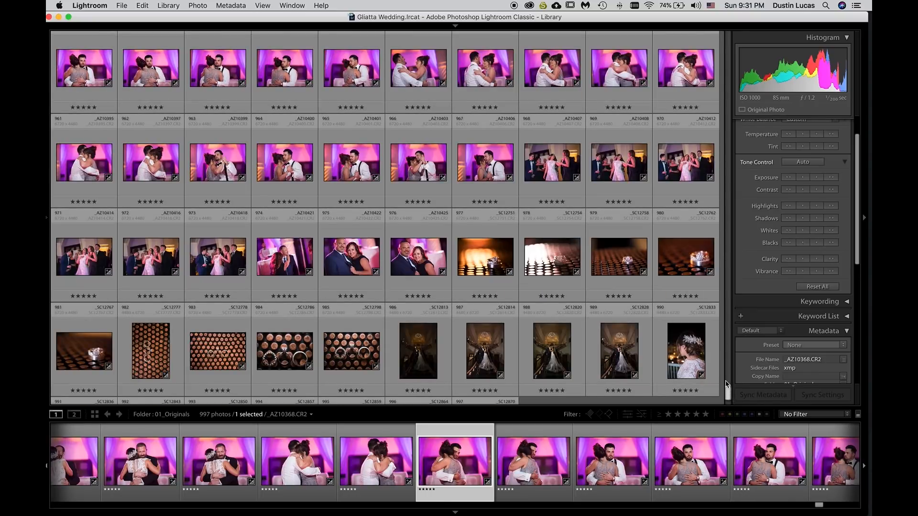
pyautogui.doubleClick(564, 177)
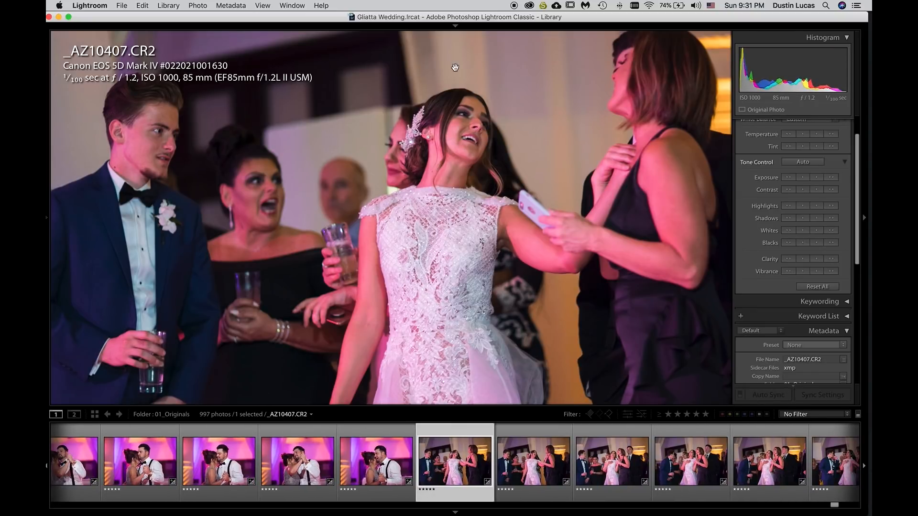
pyautogui.press('d')
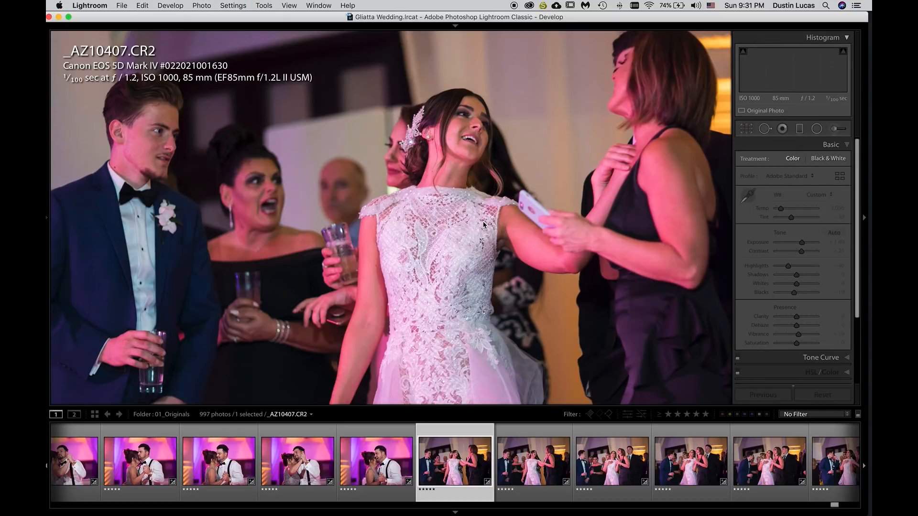
pyautogui.press('y')
pyautogui.press('y')
pyautogui.press('y')
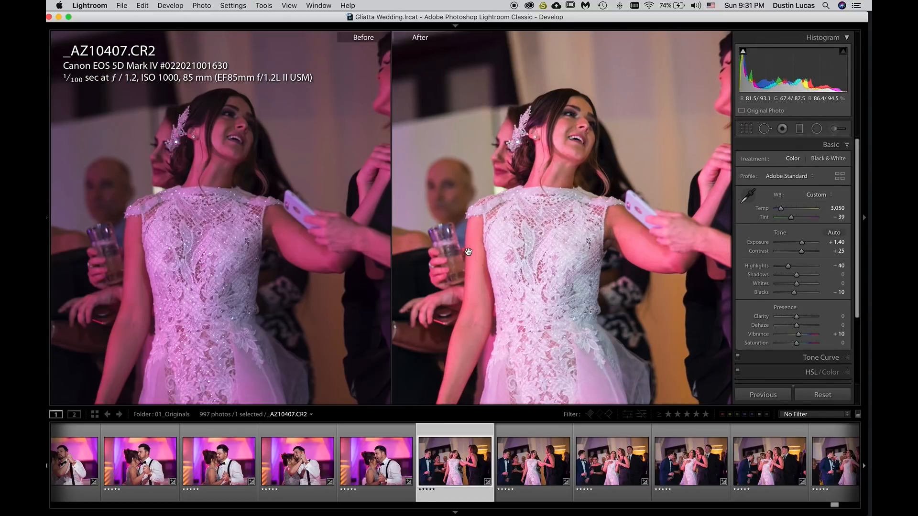
# Sample several neutral points on the bride's white dress, ending with a custom white balance of temperature 2,550 and tint -89.
pyautogui.press('w')
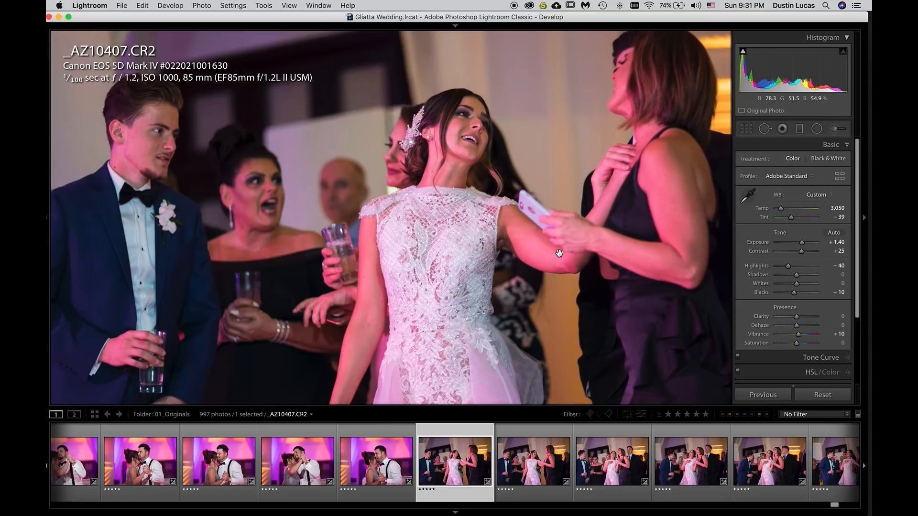
pyautogui.click(468, 256)
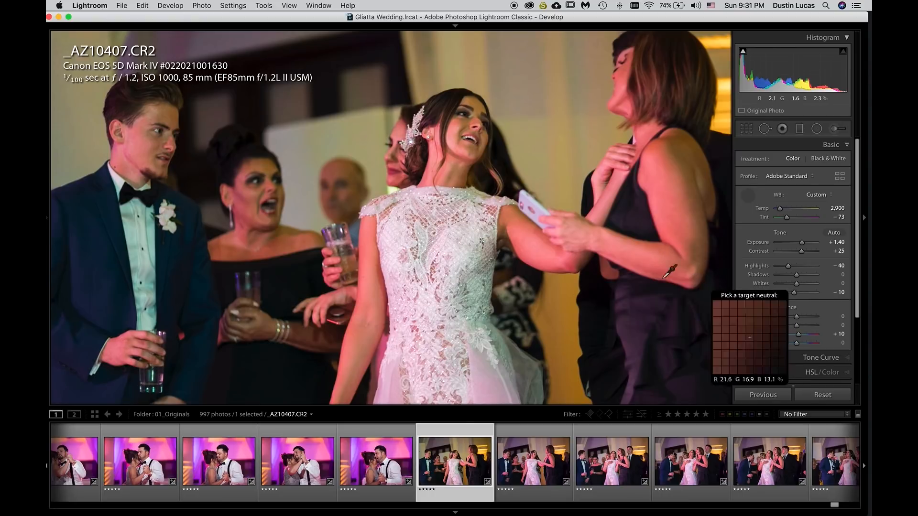
pyautogui.click(385, 246)
pyautogui.click(455, 248)
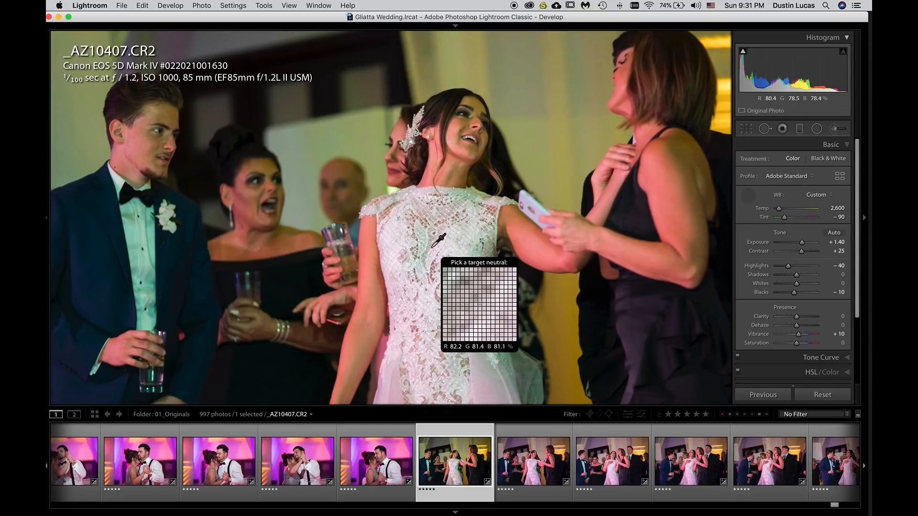
pyautogui.click(410, 229)
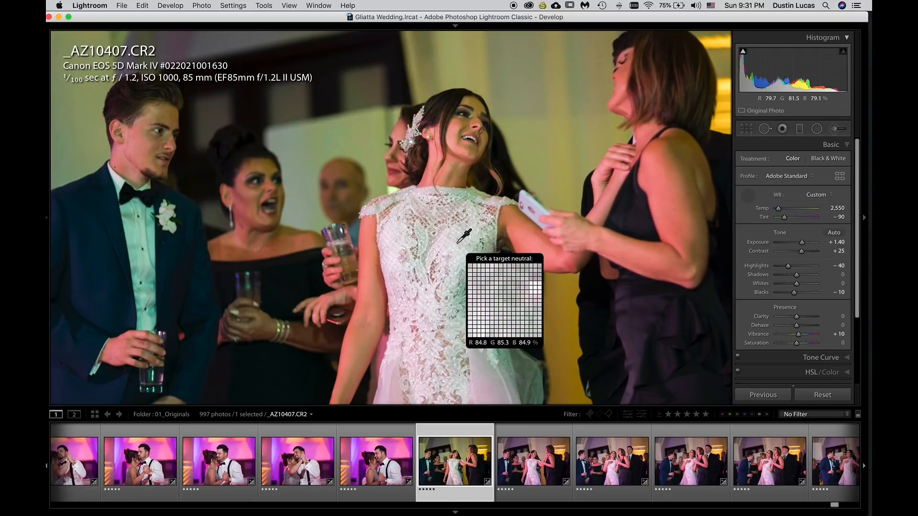
pyautogui.click(462, 244)
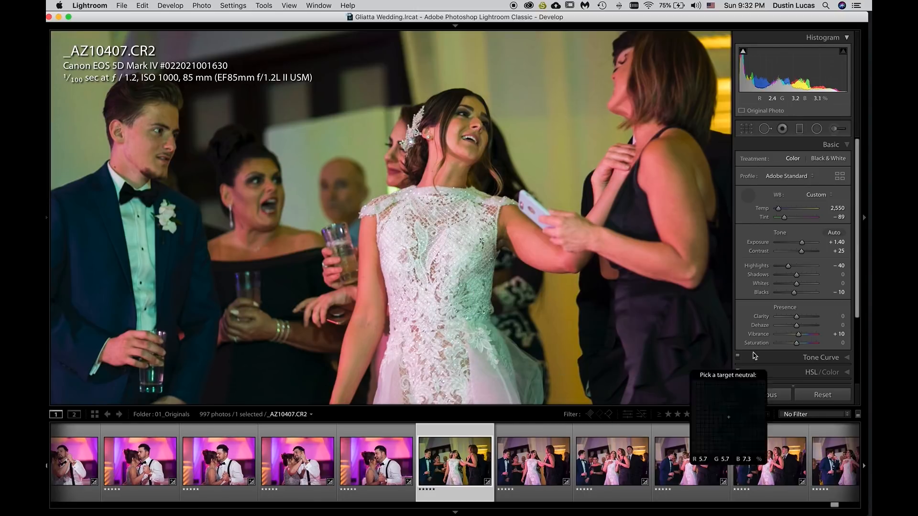
# Stop sampling neutrals and reset the photo's temperature to 3,350 and tint to 0.
pyautogui.click(747, 195)
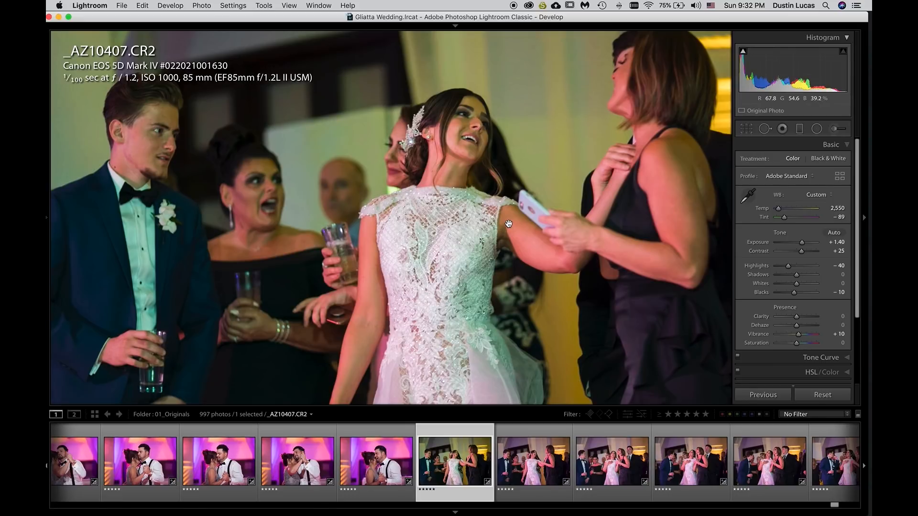
pyautogui.doubleClick(766, 218)
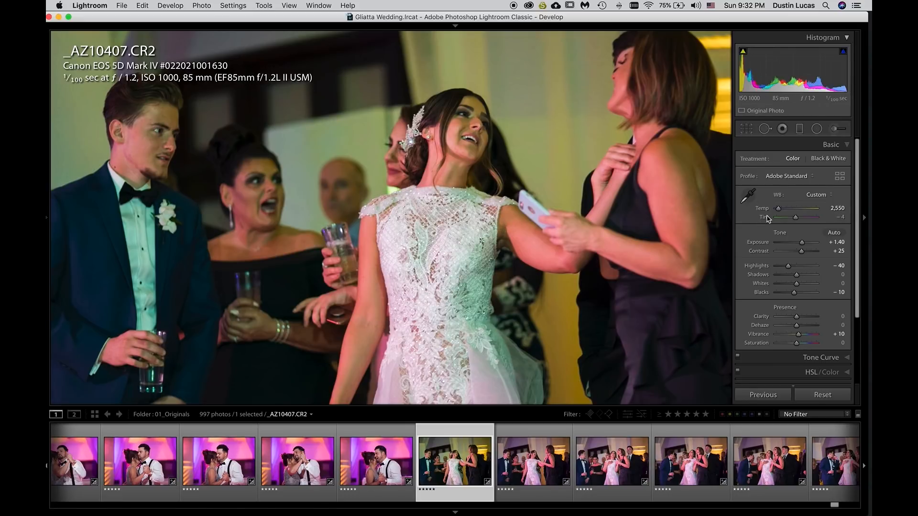
pyautogui.doubleClick(767, 208)
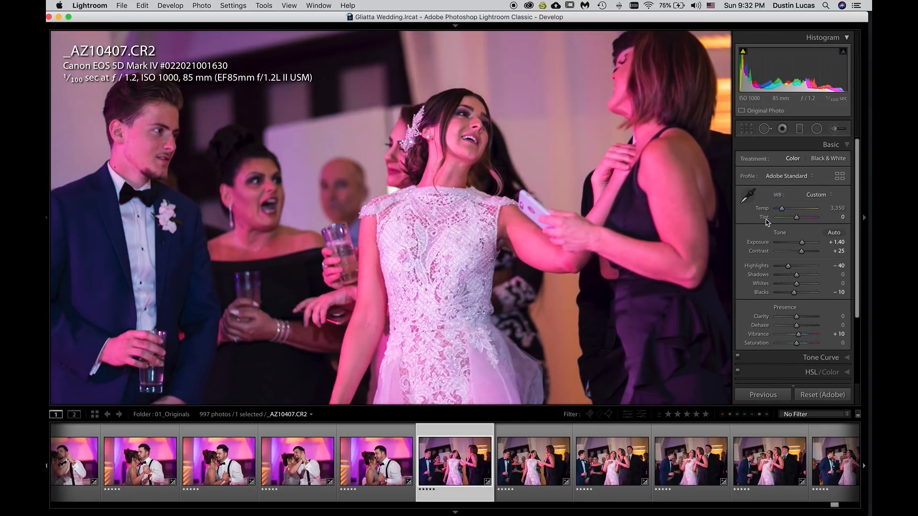
# Correct the white balance by eye, raising the temperature to 3,850 and lowering the tint to about -10.
pyautogui.press('Up')
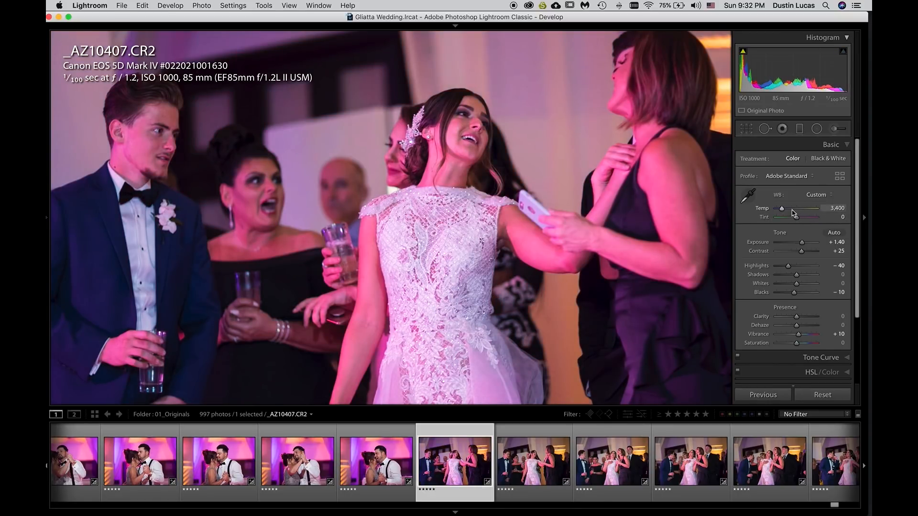
pyautogui.press('Up')
pyautogui.press('Up')
pyautogui.press('Up')
pyautogui.press('Down')
pyautogui.press('Down')
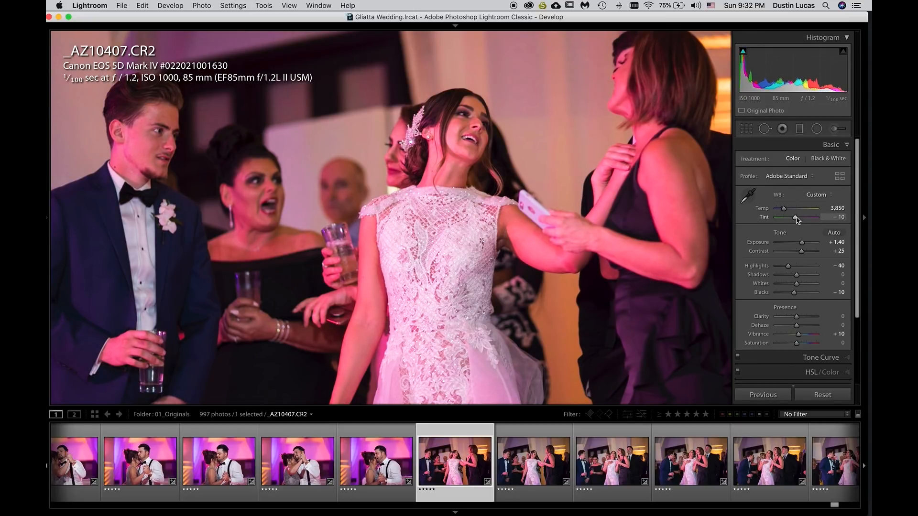
pyautogui.press('Down')
# Sample a neutral from the bride's dress to set temperature 2,850 and tint -73, and put the white balance picker away.
pyautogui.press('w')
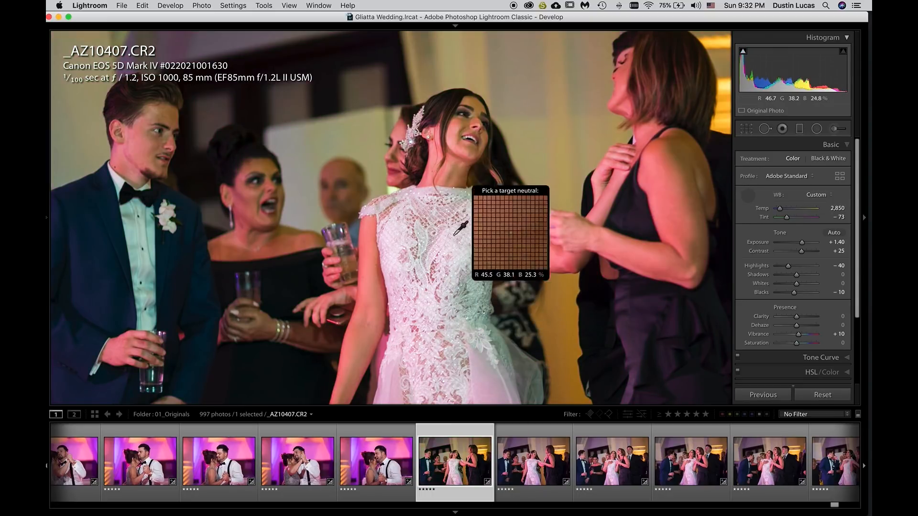
pyautogui.click(745, 196)
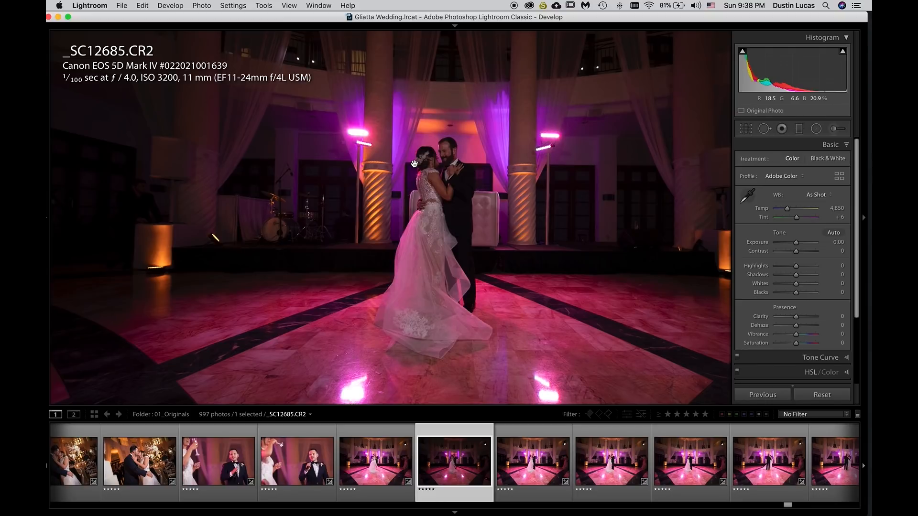
# Turn on the clipping warnings for first-dance photo _SC12685.CR2, try Whites at -100 and undo that change.
pyautogui.press('j')
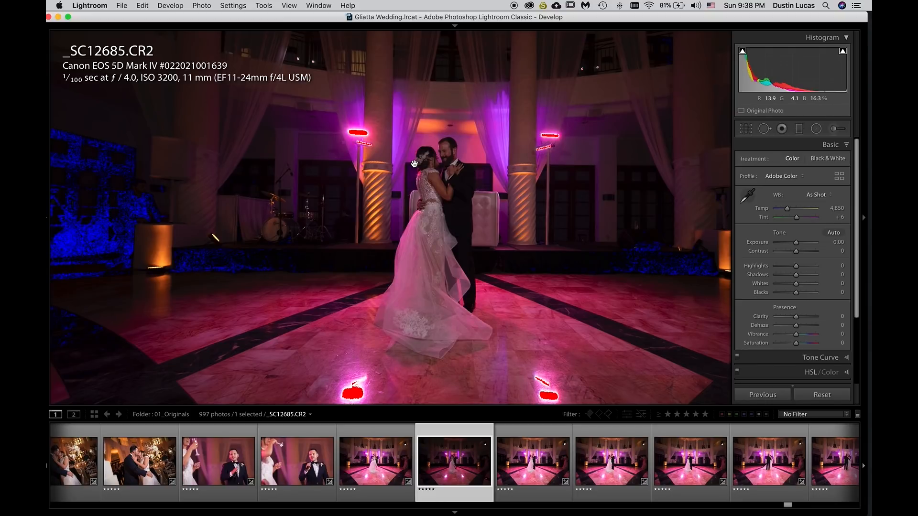
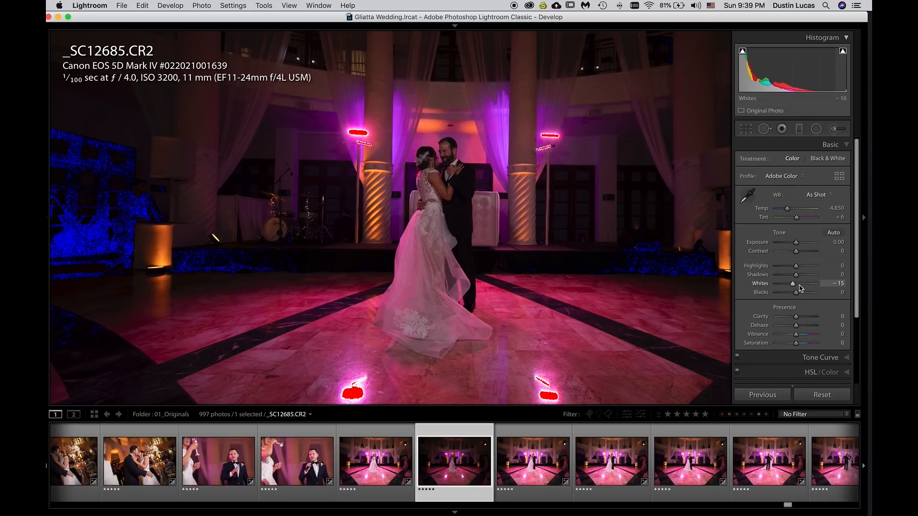
pyautogui.moveTo(801, 288); pyautogui.dragTo(764, 286)
pyautogui.press('super+z')
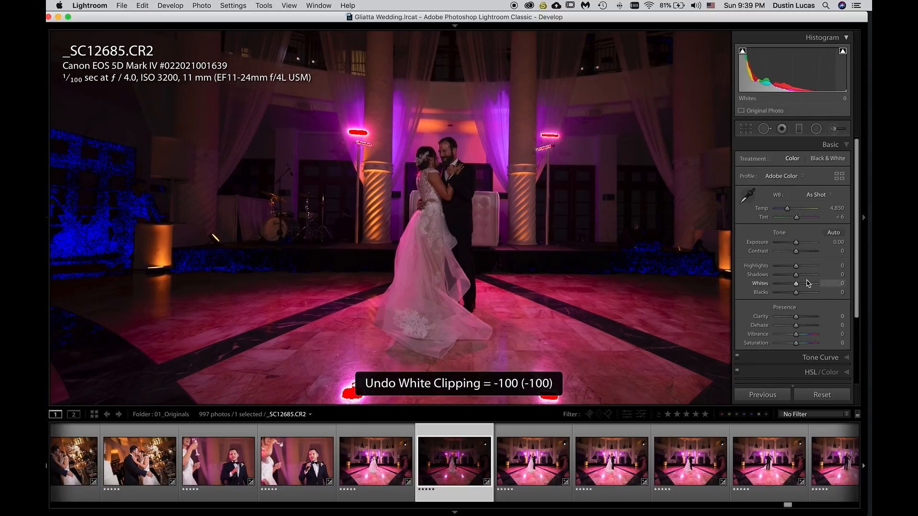
# Lower Highlights to -22 to recover the clipped lights, and try lowering Whites before resetting it to 0.
pyautogui.moveTo(797, 267); pyautogui.dragTo(794, 271)
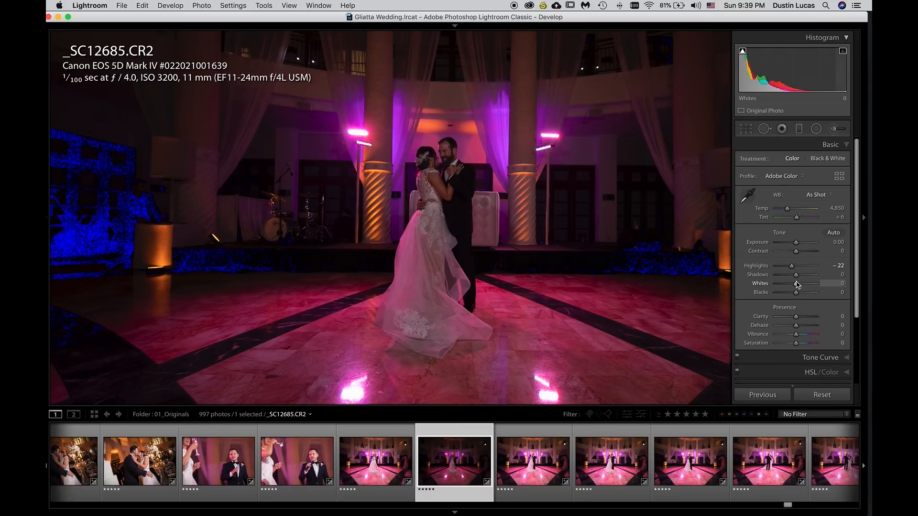
pyautogui.moveTo(793, 286); pyautogui.dragTo(762, 285)
pyautogui.doubleClick(762, 285)
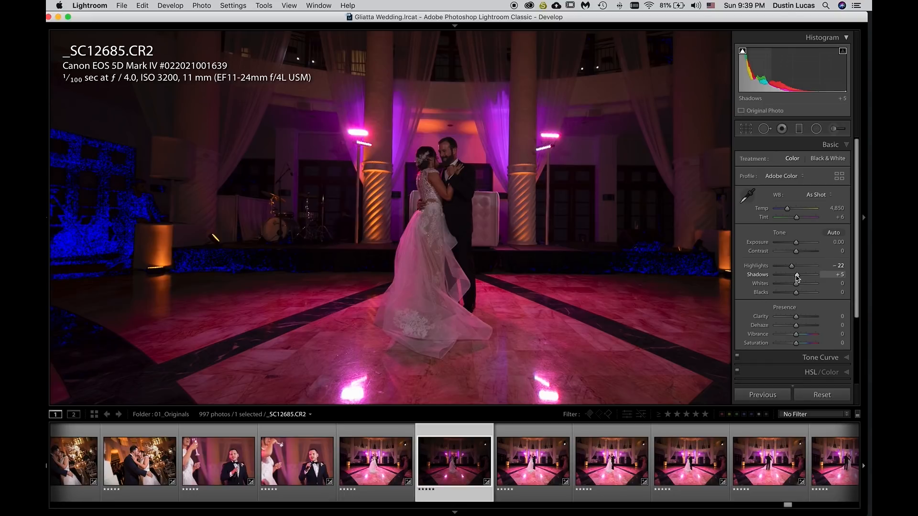
# Compare recovering the dark areas by raising Shadows and Blacks, with Blacks at +100, resetting each to 0.
pyautogui.moveTo(799, 278); pyautogui.dragTo(820, 278)
pyautogui.doubleClick(760, 275)
pyautogui.moveTo(796, 293); pyautogui.dragTo(817, 294)
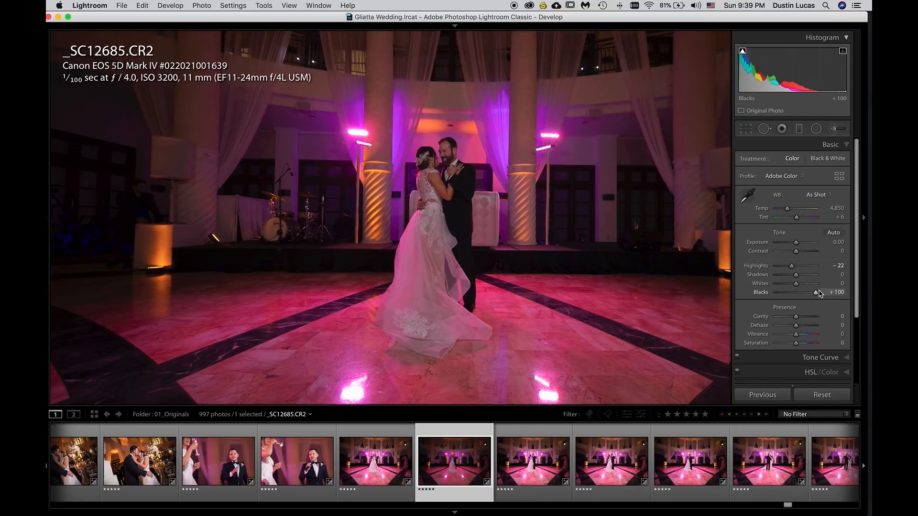
pyautogui.doubleClick(761, 292)
# Try Shadows at +100 and reset it, and raise Blacks strongly for comparison before resetting it too.
pyautogui.moveTo(796, 276); pyautogui.dragTo(819, 277)
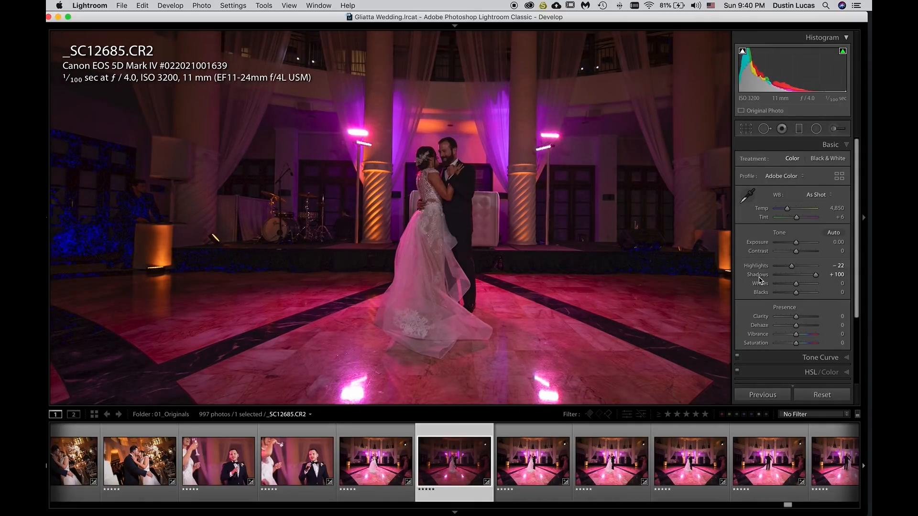
pyautogui.doubleClick(759, 276)
pyautogui.moveTo(796, 292); pyautogui.dragTo(819, 293)
pyautogui.doubleClick(760, 293)
# Try Shadows at +100, inspect the guests at the photo's dark edge, and reset Shadows to 0.
pyautogui.moveTo(796, 274); pyautogui.dragTo(845, 275)
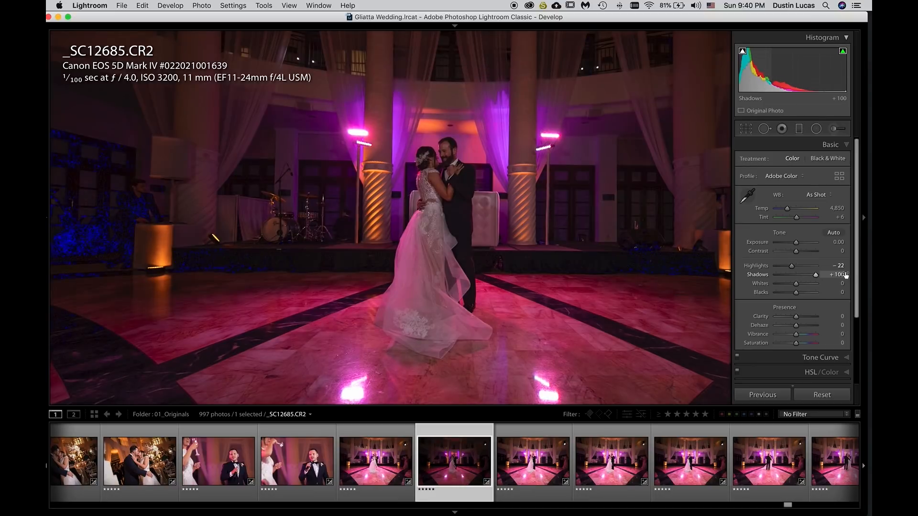
pyautogui.click(628, 274)
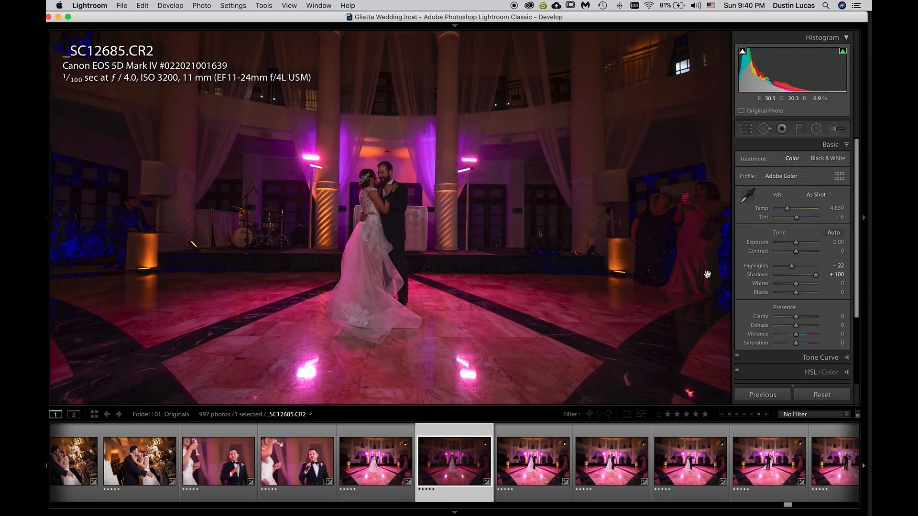
pyautogui.doubleClick(756, 276)
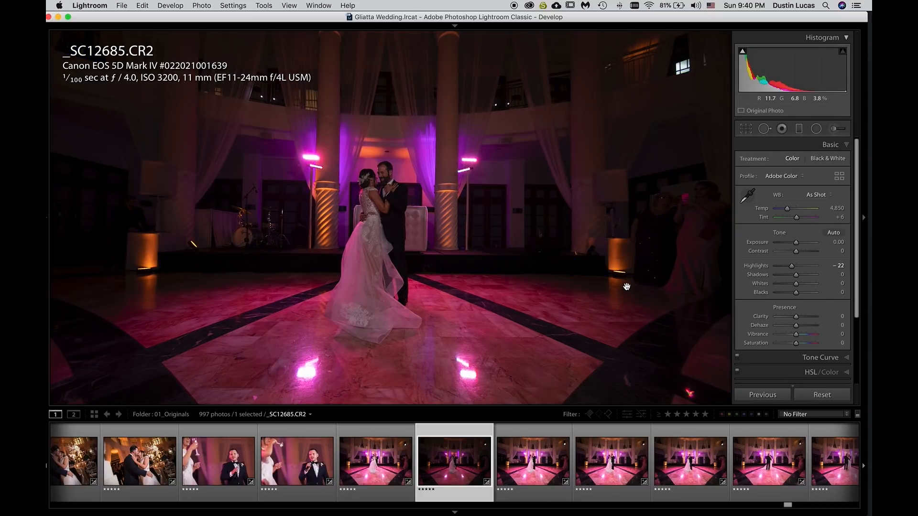
# Compare raising Blacks and raising Shadows on the guests in the dark edge of the photo, resetting each to 0.
pyautogui.press('alt')
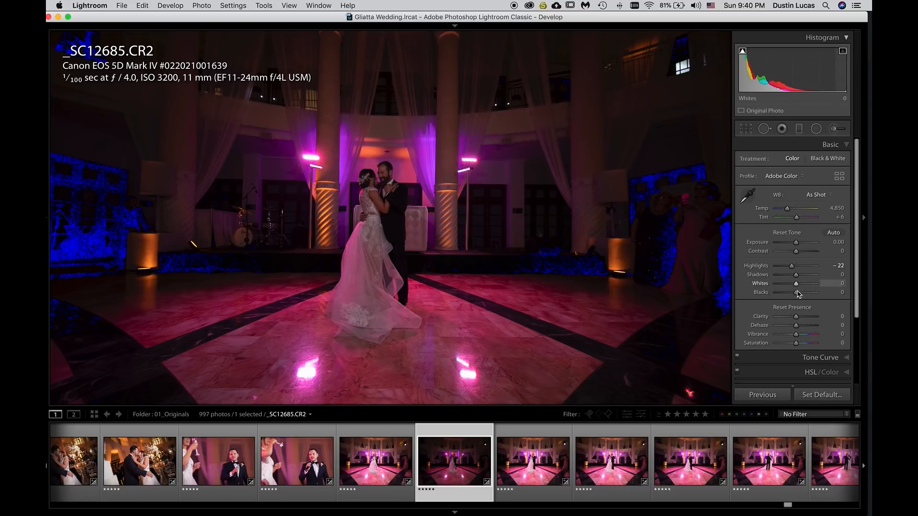
pyautogui.moveTo(796, 292); pyautogui.dragTo(816, 293)
pyautogui.doubleClick(761, 292)
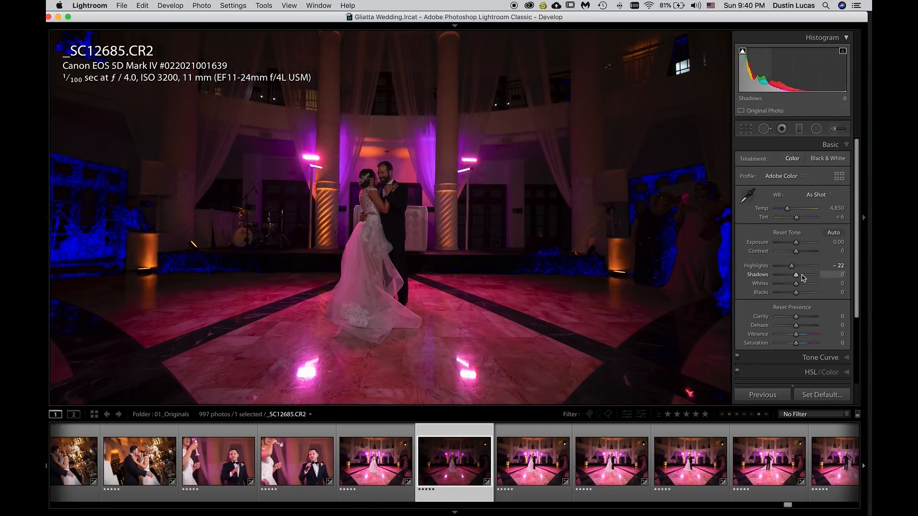
pyautogui.moveTo(797, 277); pyautogui.dragTo(835, 287)
pyautogui.doubleClick(763, 278)
# Reset Highlights and Whites, and compare lowering Whites with lowering Highlights to -22 on the clipped lights, resetting each to 0.
pyautogui.doubleClick(756, 266)
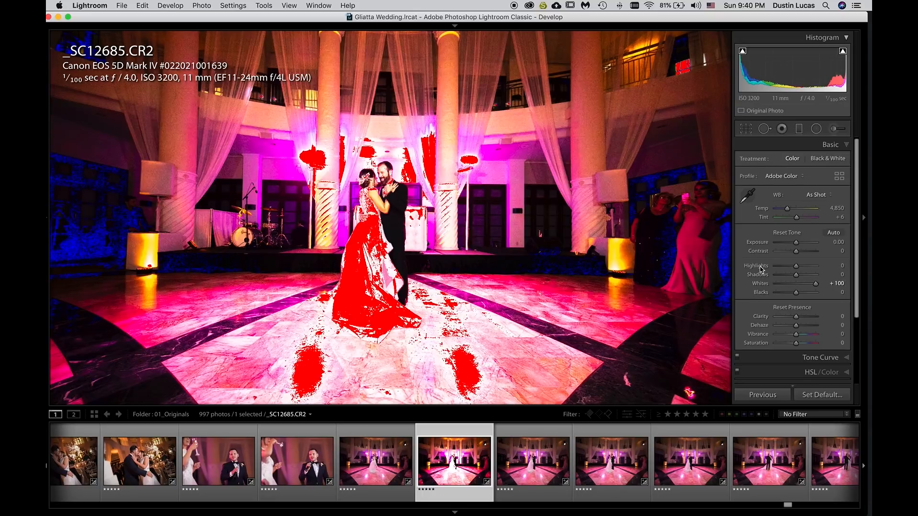
pyautogui.doubleClick(760, 284)
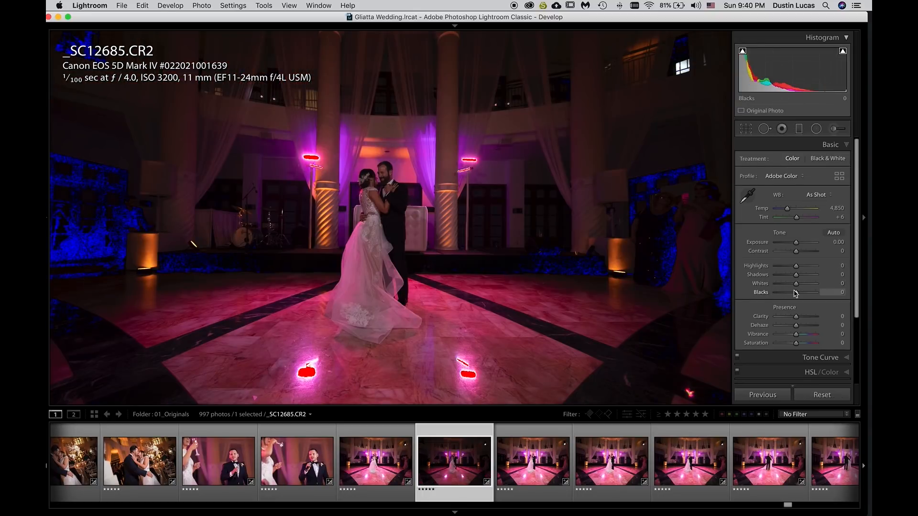
pyautogui.moveTo(797, 286); pyautogui.dragTo(764, 287)
pyautogui.doubleClick(765, 287)
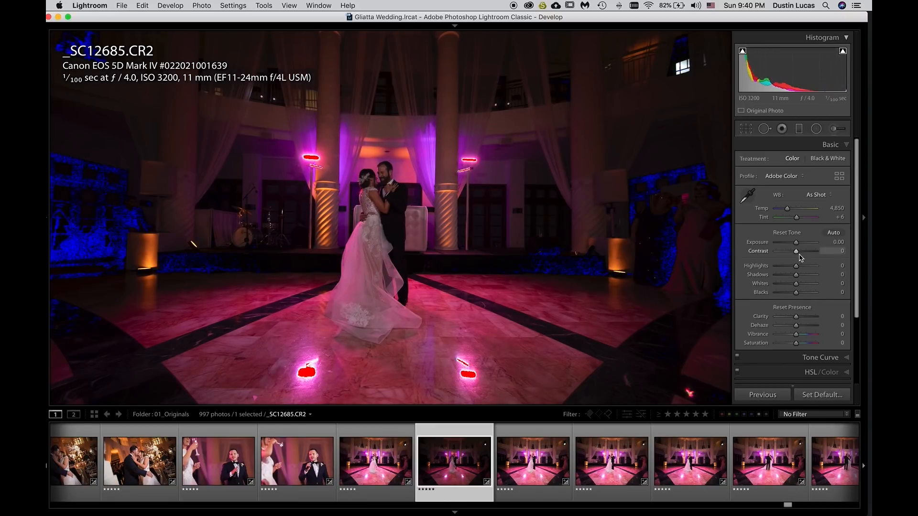
pyautogui.moveTo(797, 266); pyautogui.dragTo(791, 269)
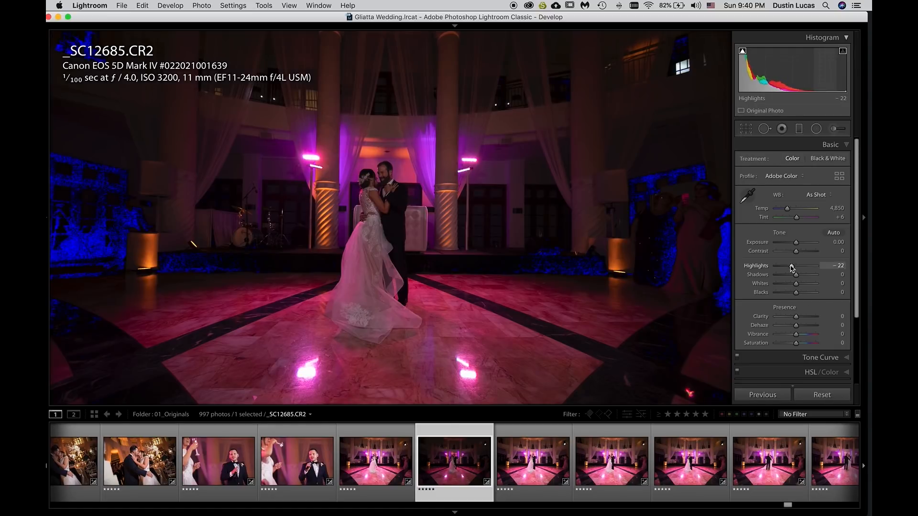
pyautogui.doubleClick(764, 266)
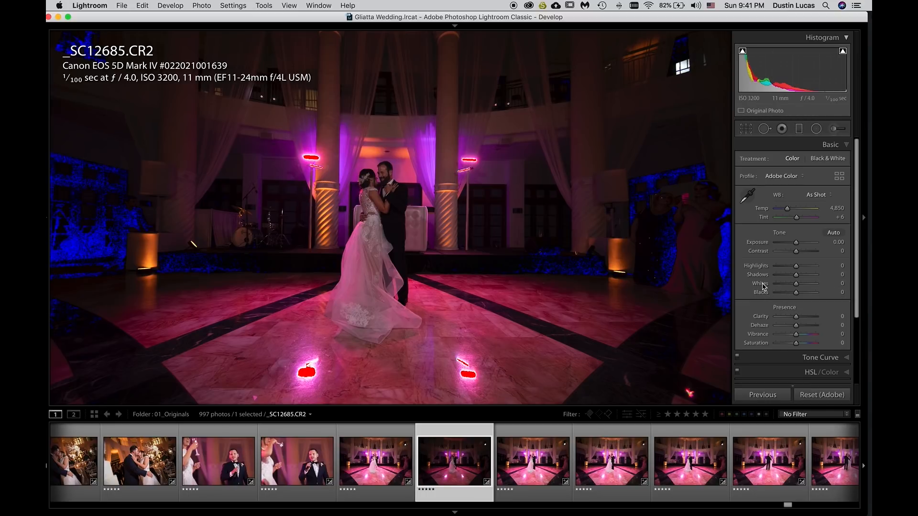
# Try the automatic values for Whites and Shadows, reset both to 0, and set Blacks to +61.
pyautogui.keyDown('shift'); pyautogui.doubleClick(763, 284); pyautogui.keyUp('shift')
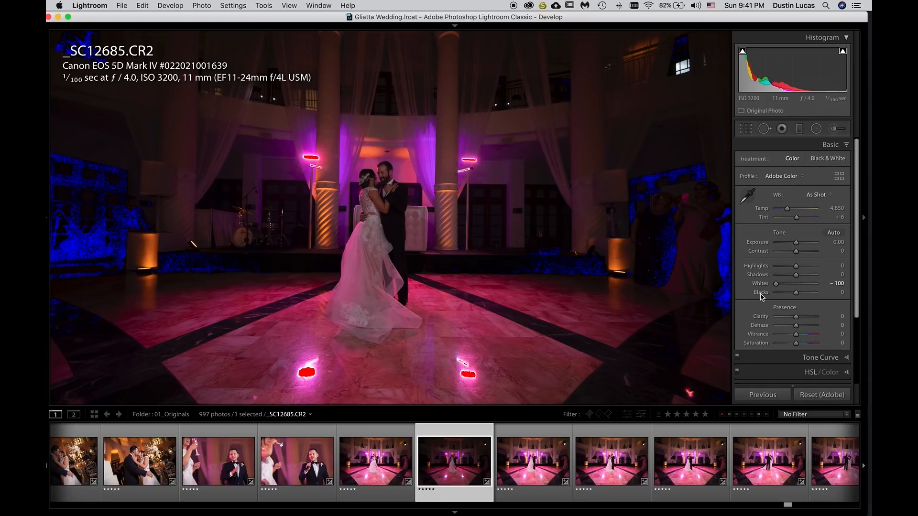
pyautogui.keyDown('shift'); pyautogui.doubleClick(763, 275); pyautogui.keyUp('shift')
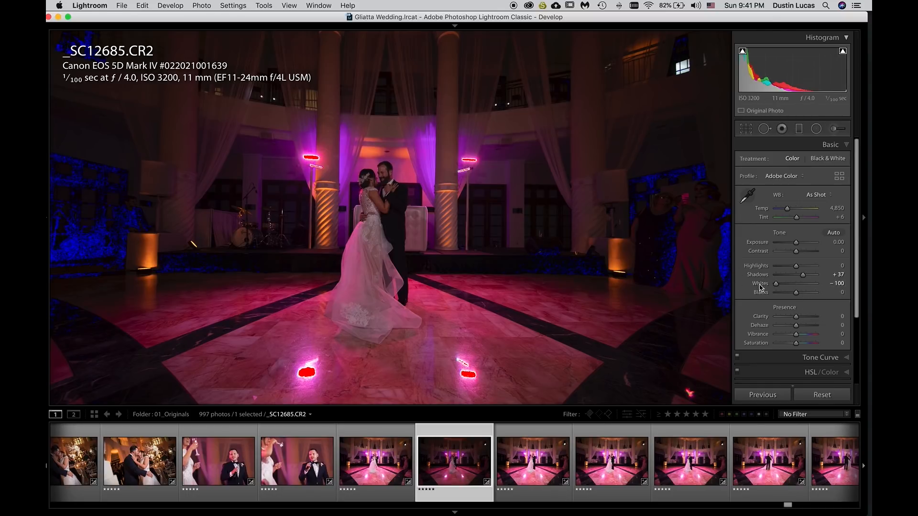
pyautogui.doubleClick(763, 275)
pyautogui.moveTo(802, 293); pyautogui.dragTo(814, 293)
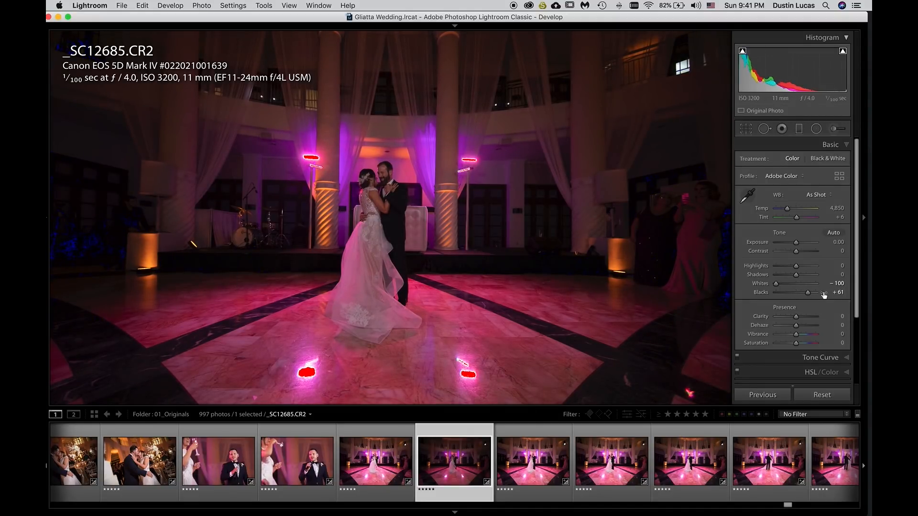
pyautogui.doubleClick(770, 285)
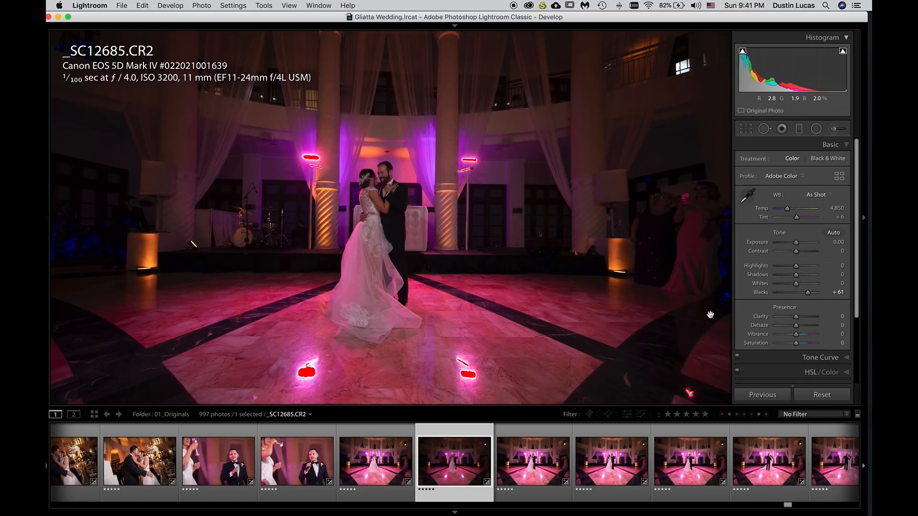
# Look through the gallery in the grid, from the first dance back to the getting-ready shots and forward to the couple's outdoor photos.
pyautogui.press('g')
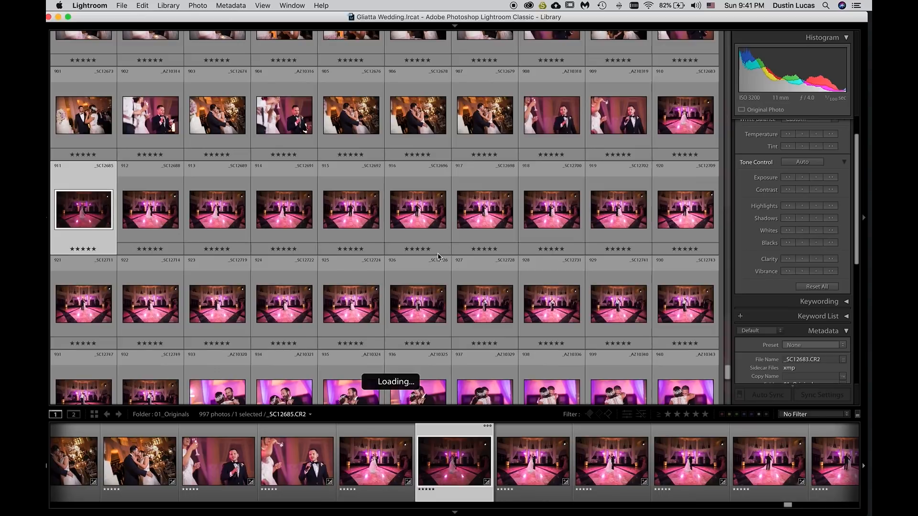
pyautogui.scroll(-4, 445, 258)
pyautogui.scroll(6, 445, 259)
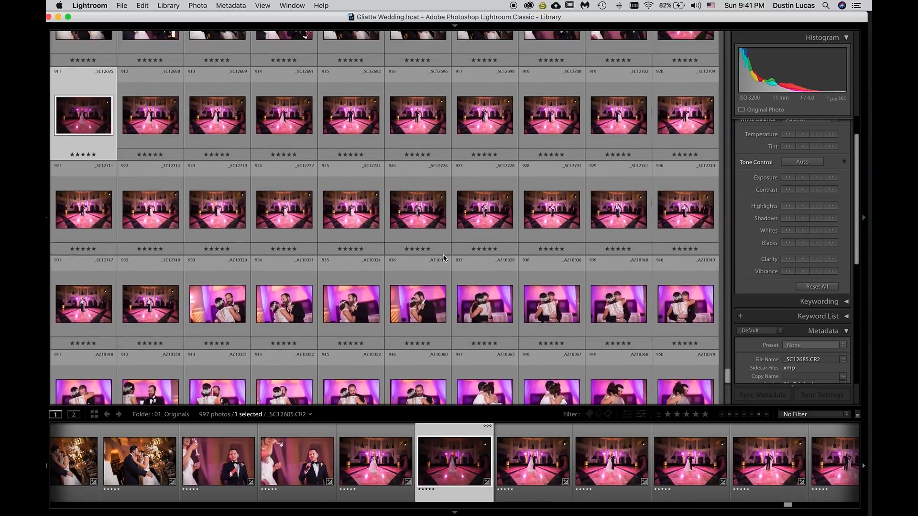
pyautogui.scroll(20, 445, 258)
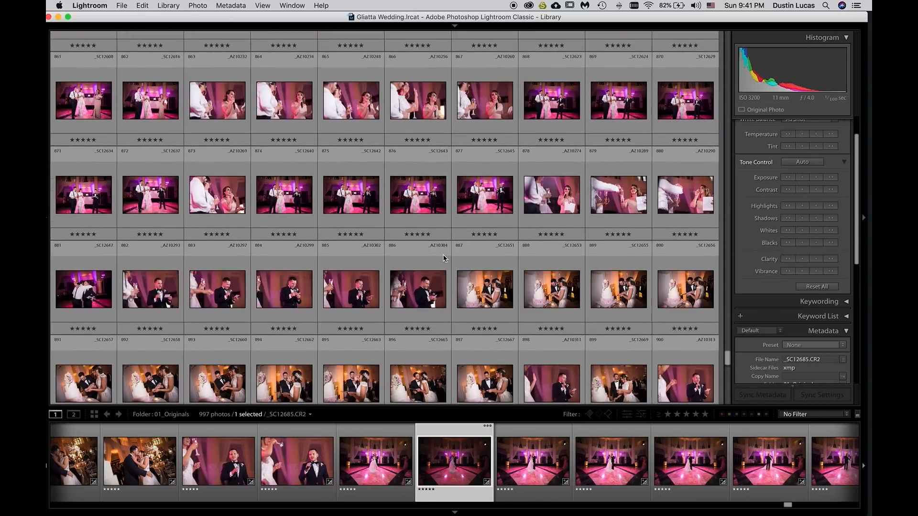
pyautogui.scroll(20, 444, 258)
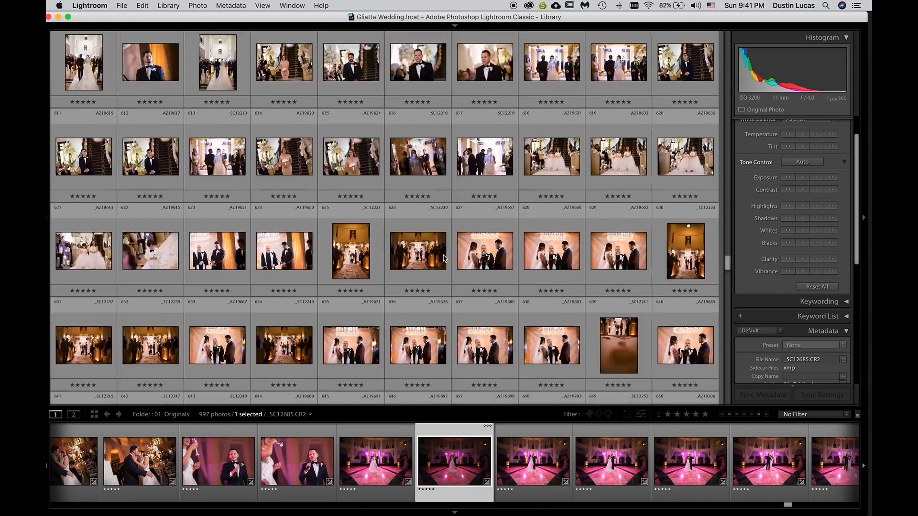
pyautogui.scroll(18, 443, 258)
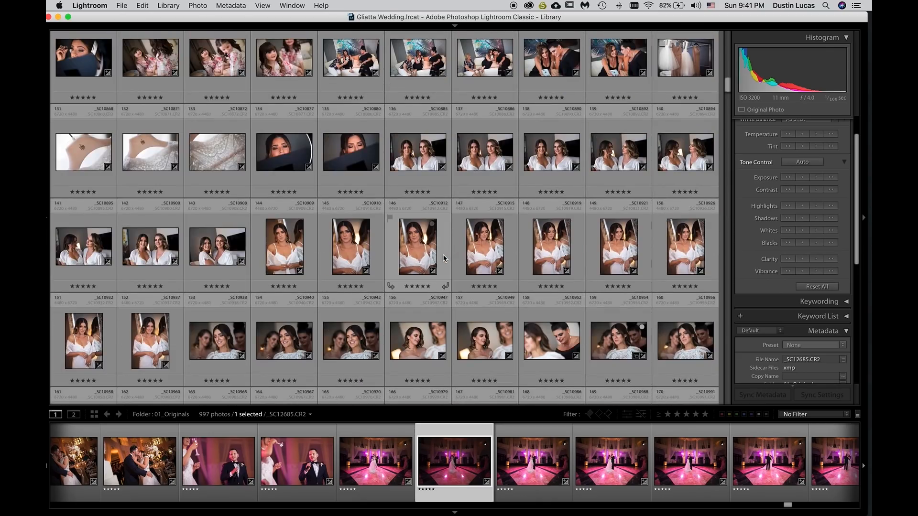
pyautogui.scroll(-17, 444, 258)
pyautogui.scroll(-10, 444, 258)
pyautogui.scroll(2, 443, 258)
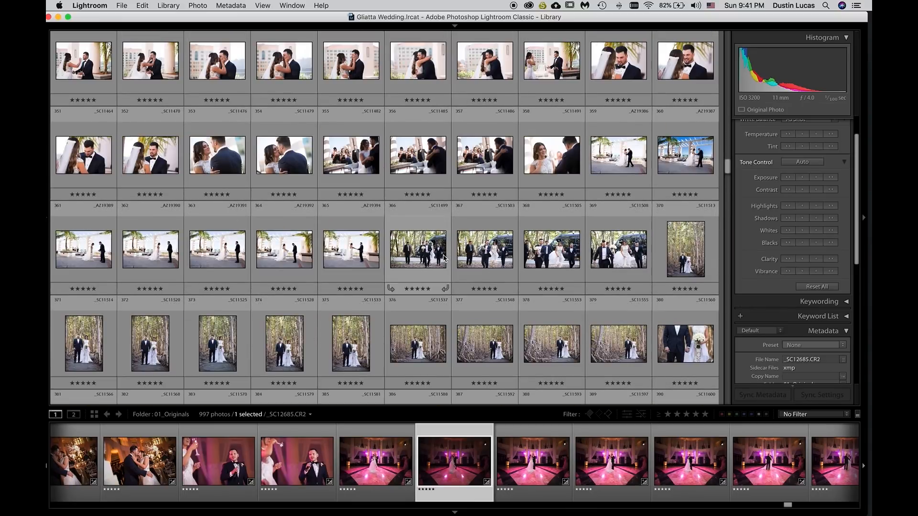
pyautogui.scroll(3, 444, 258)
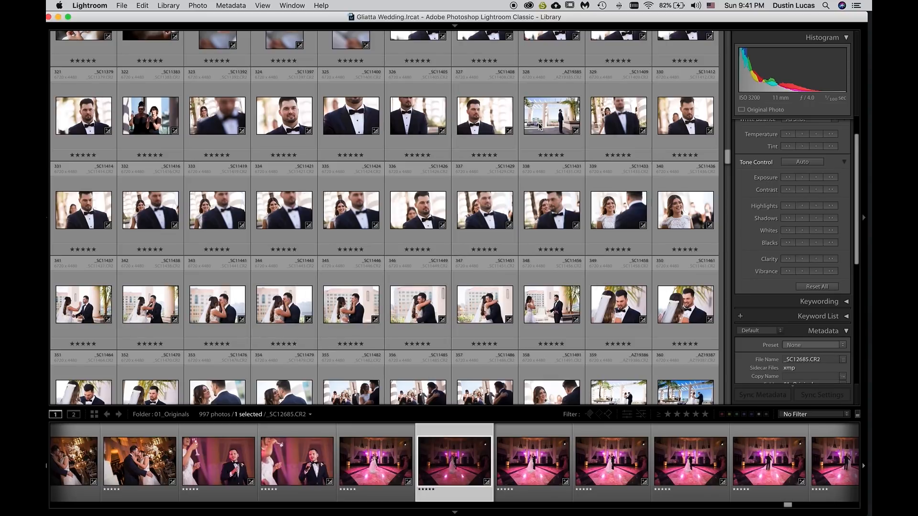
# Open the outdoor groom photos from the grid, go to _SC11414.CR2 and bring it into the Develop module.
pyautogui.click(624, 114)
pyautogui.doubleClick(624, 114)
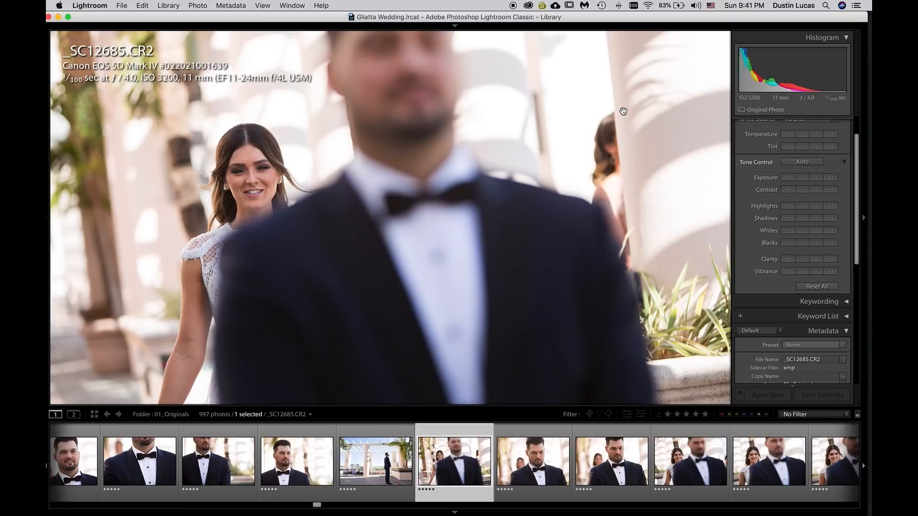
pyautogui.press('Right')
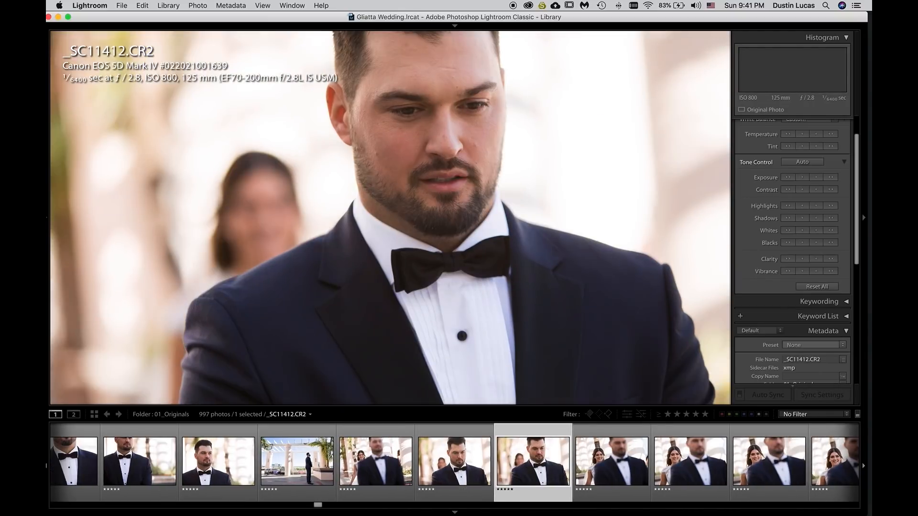
pyautogui.press('Left')
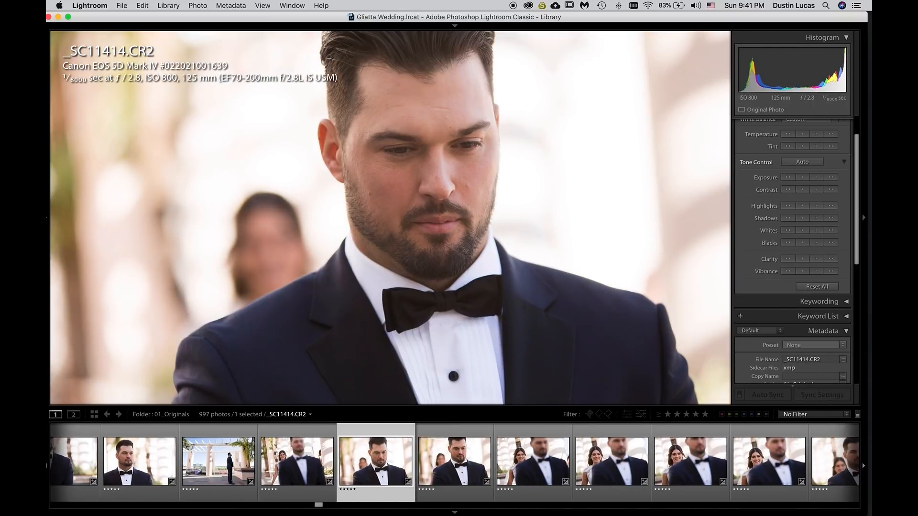
pyautogui.press('Right')
pyautogui.press('d')
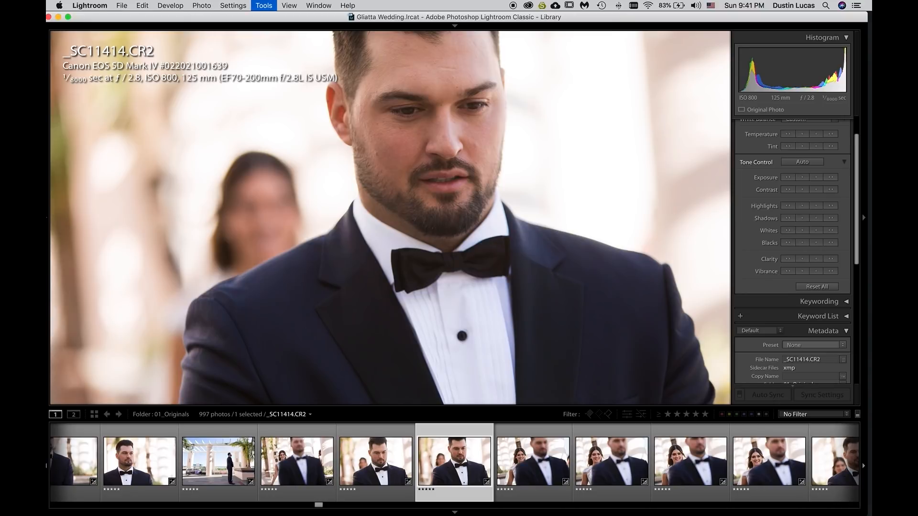
# Compare the groom photo before and after its edits, and show the clipping overlay on the whole image.
pyautogui.press('j')
pyautogui.press('y')
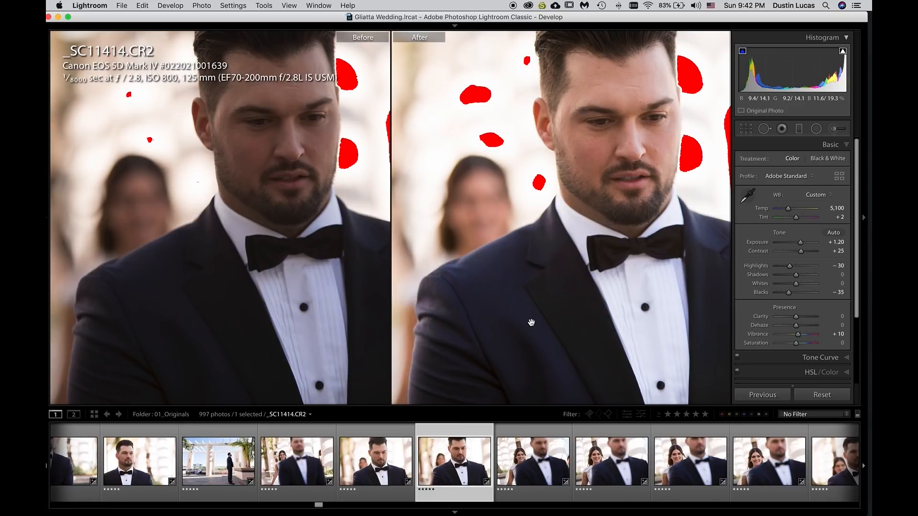
pyautogui.press('y')
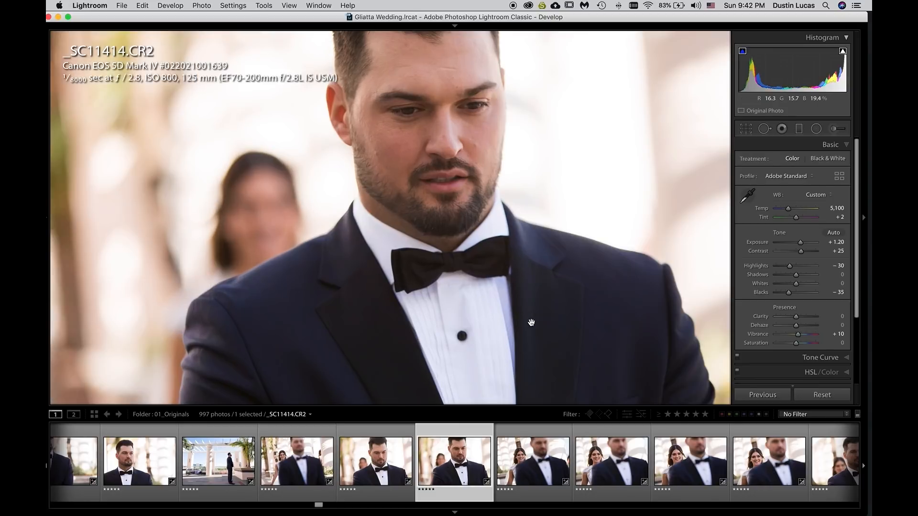
pyautogui.click(504, 310)
pyautogui.click(504, 310)
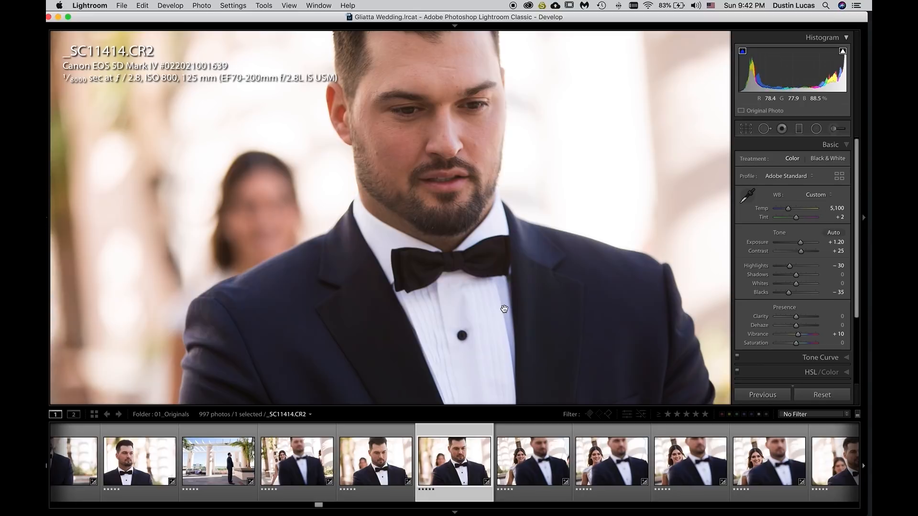
pyautogui.click(505, 309)
pyautogui.press('j')
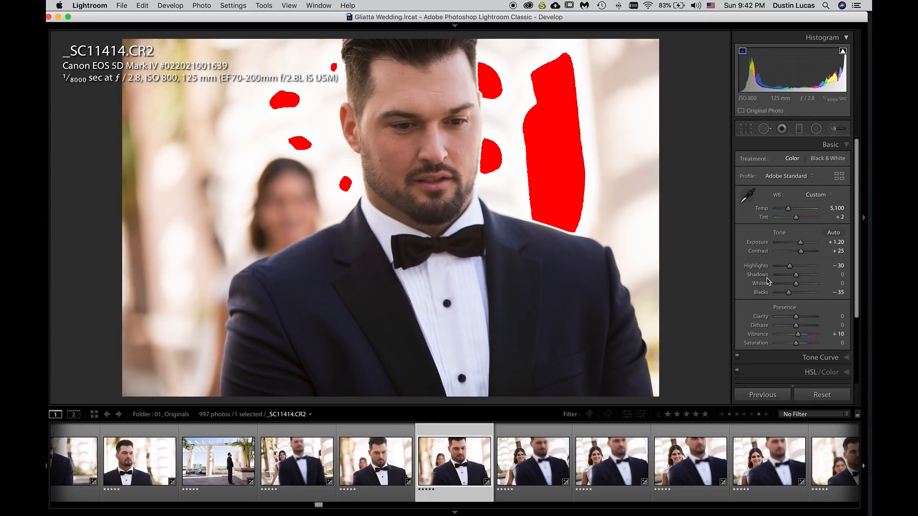
# Lower the groom photo's Highlights to -100 to recover the clipped background.
pyautogui.press('Down')
pyautogui.press('Down')
pyautogui.press('Down')
pyautogui.press('Down')
pyautogui.press('Down')
pyautogui.press('Down')
pyautogui.press('Down')
pyautogui.press('Down')
pyautogui.press('Down')
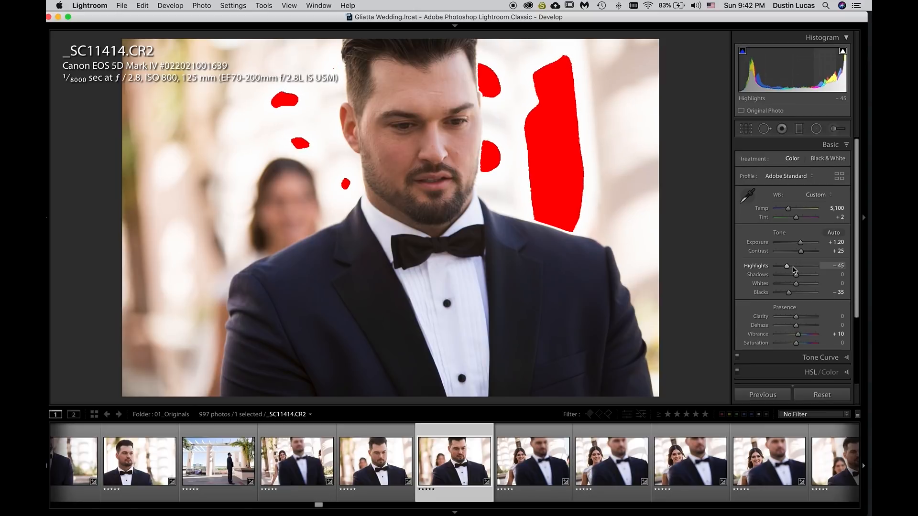
pyautogui.press('Down')
pyautogui.press('Down')
pyautogui.press('Down')
pyautogui.press('Down')
pyautogui.press('Down')
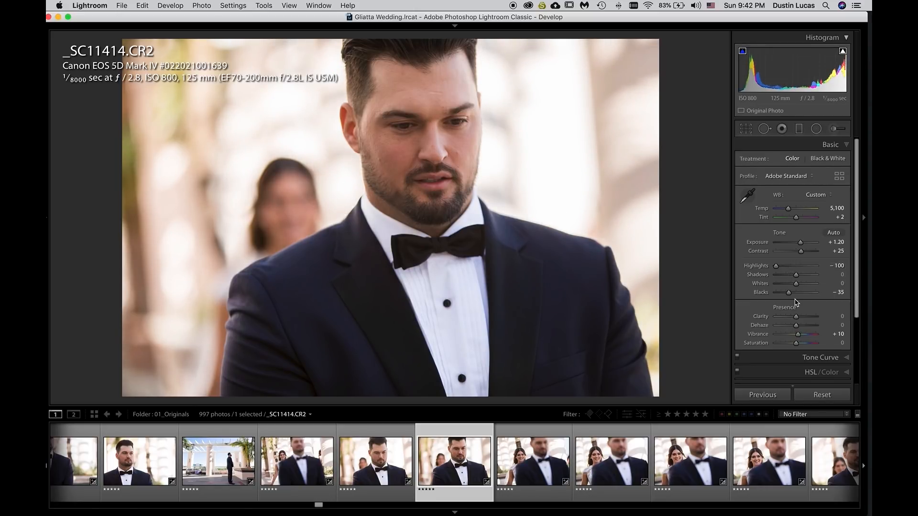
# Apply the automatic values for Whites (-29) and Blacks (-47), and compare the result with the unedited photo.
pyautogui.keyDown('shift'); pyautogui.doubleClick(763, 285); pyautogui.keyUp('shift')
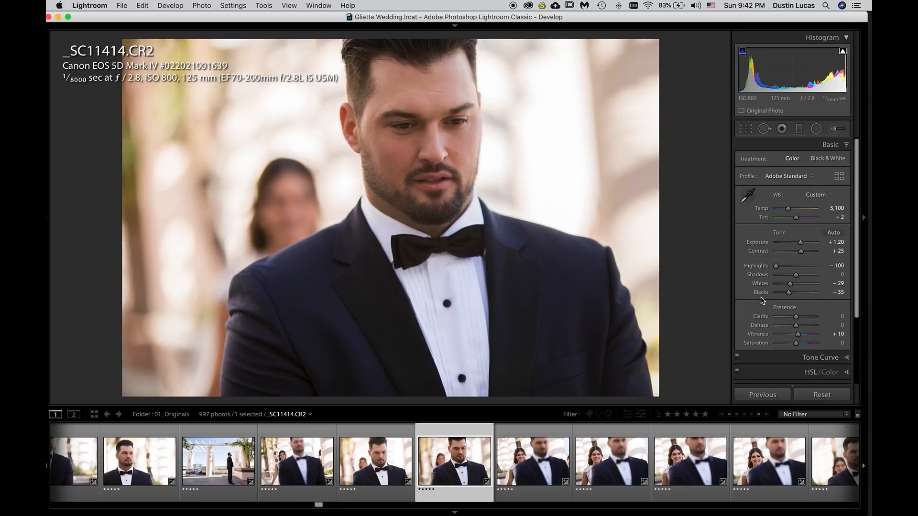
pyautogui.keyDown('shift'); pyautogui.doubleClick(759, 294); pyautogui.keyUp('shift')
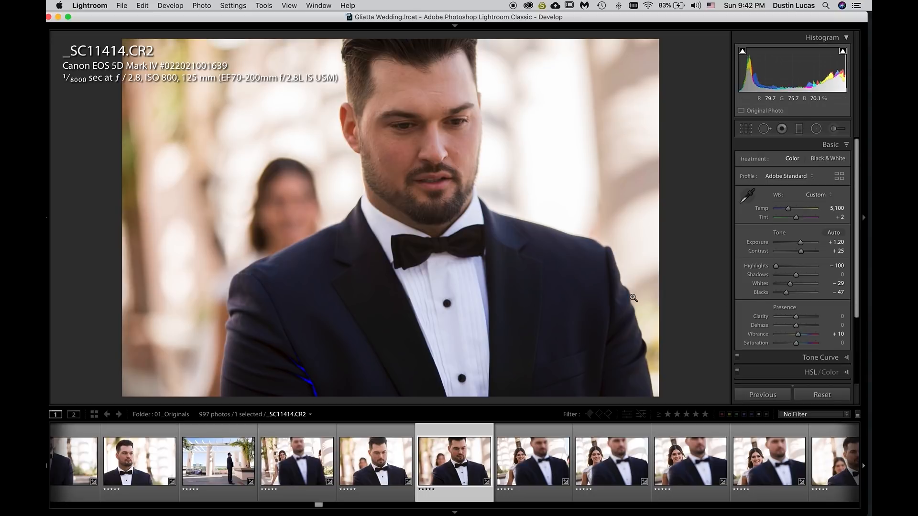
pyautogui.press('y')
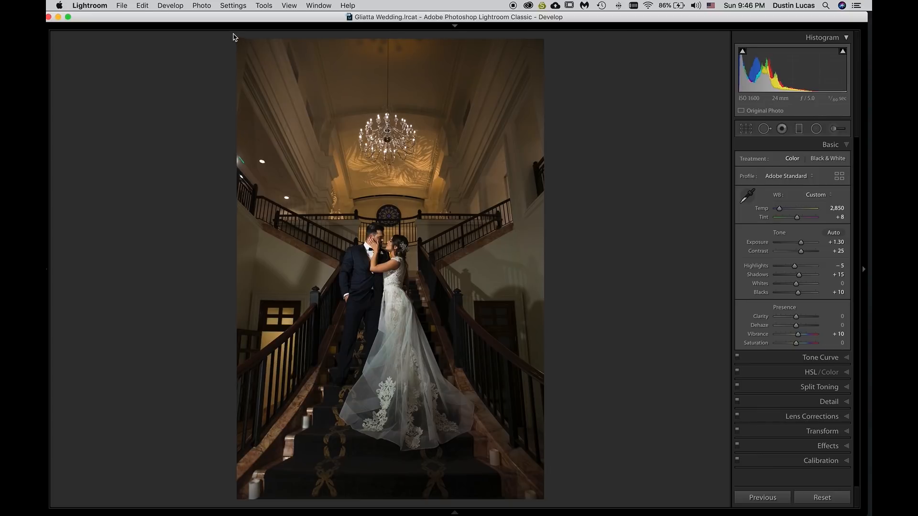
# Look over the target adjustment options for Tone Curve, Hue, Saturation and Luminance on the staircase photo.
pyautogui.click(227, 7)
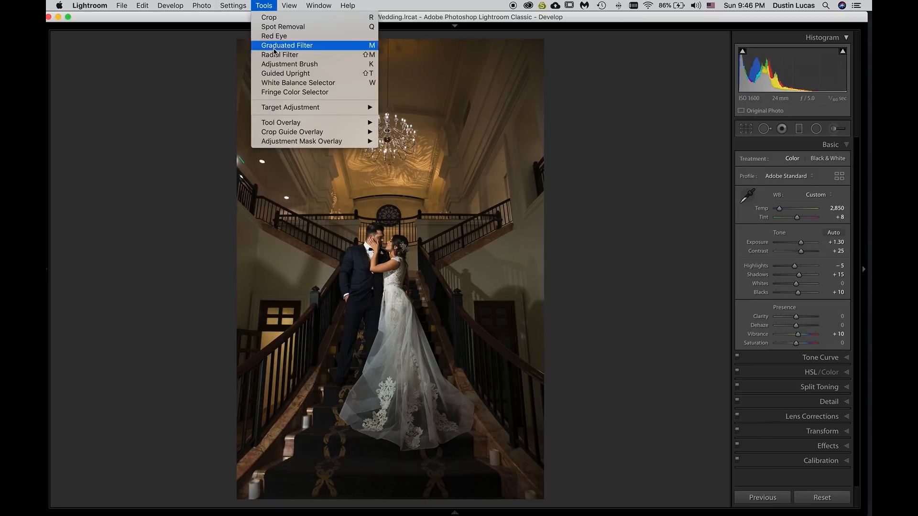
pyautogui.moveTo(285, 111)
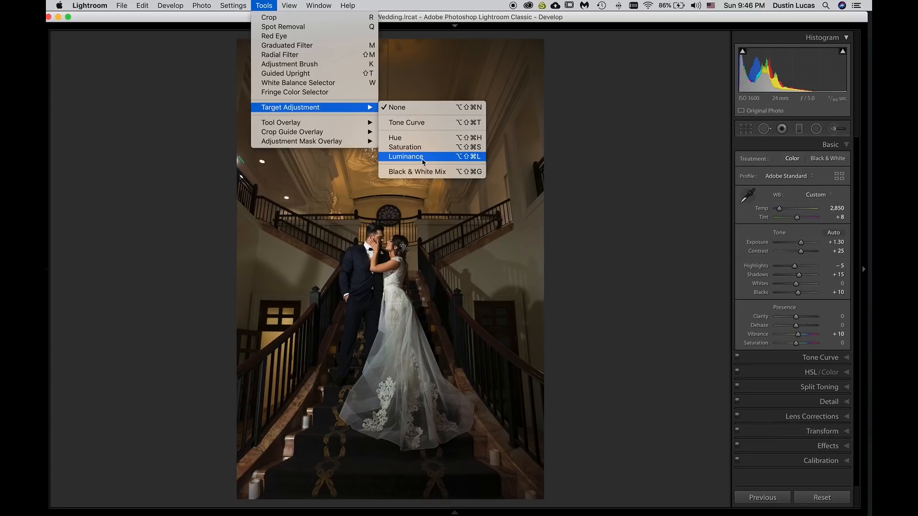
pyautogui.click(420, 157)
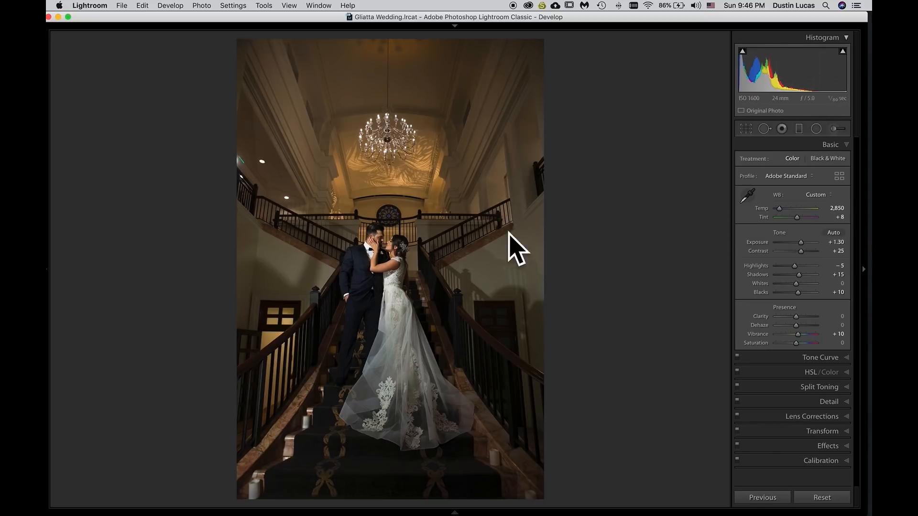
# Reset the staircase photo's Tint and Temp to their original values, and undo the Temp reset.
pyautogui.click(389, 261)
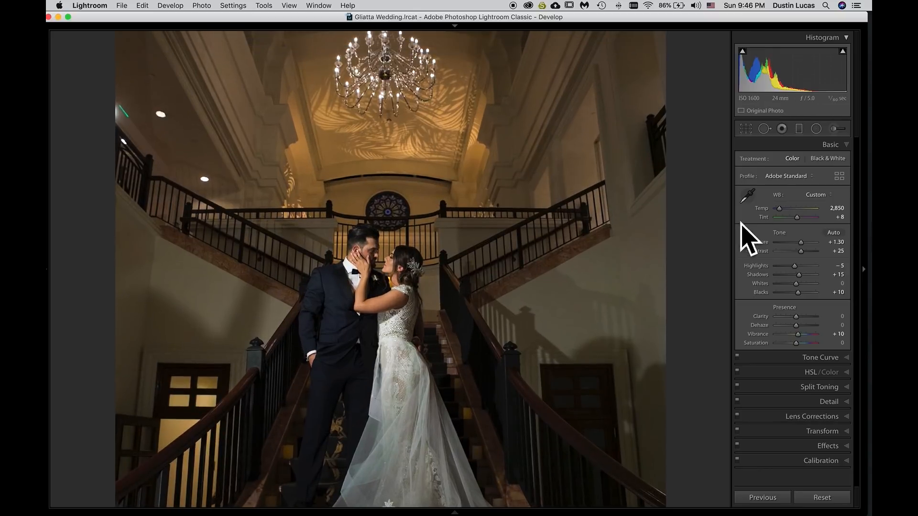
pyautogui.doubleClick(766, 218)
pyautogui.doubleClick(765, 211)
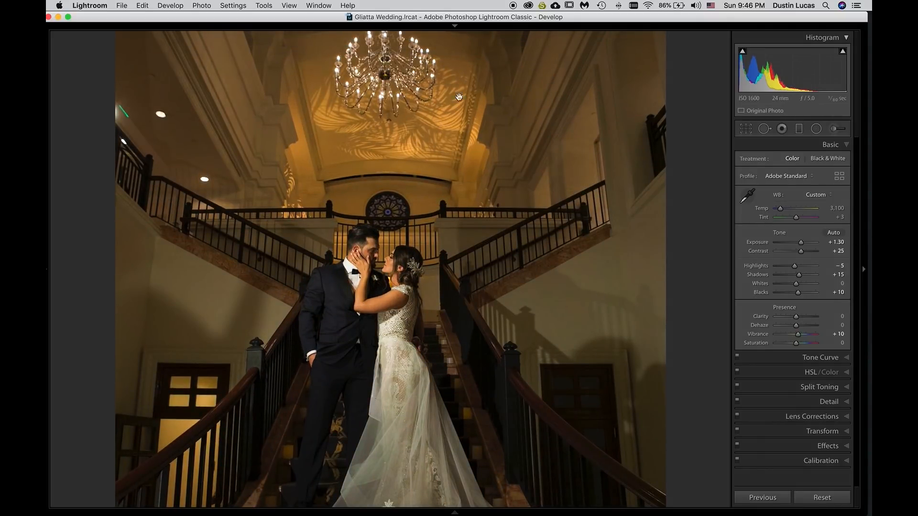
pyautogui.press('super+z')
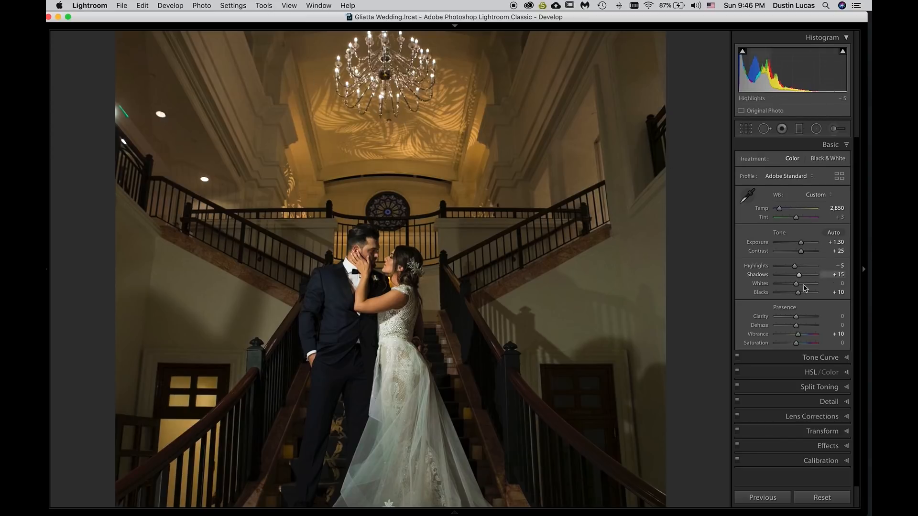
# Cycle target adjustment through Saturation, Tone Curve, Luminance and Hue, and shift the wall's hue to Yellow +5 and Green +1.
pyautogui.press('alt')
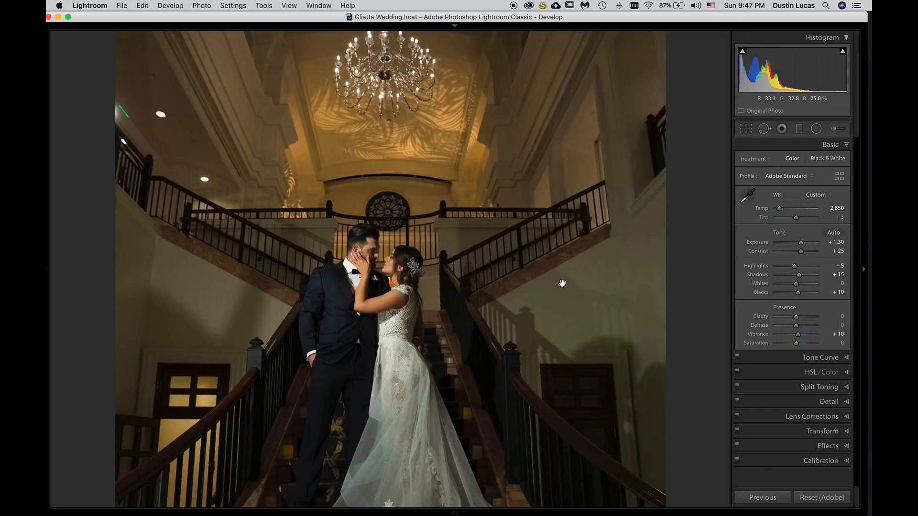
pyautogui.press('alt+shift+super+s')
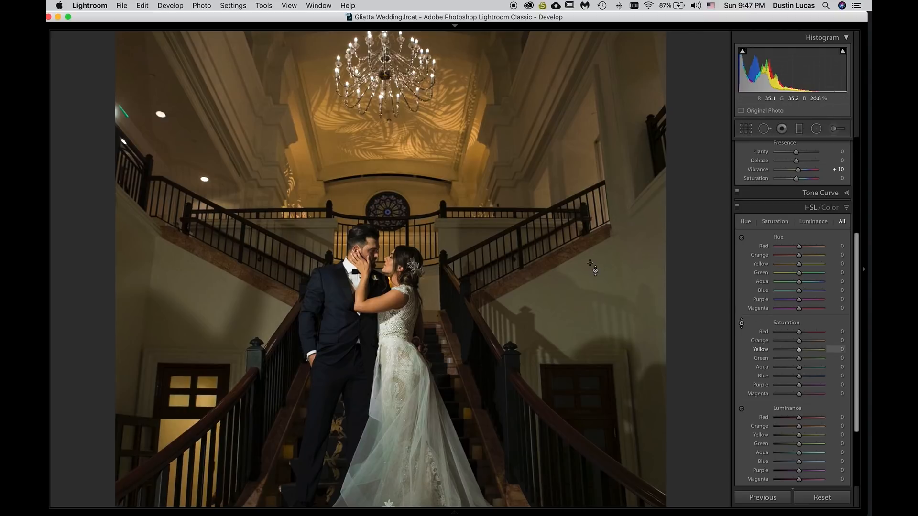
pyautogui.press('alt+shift+super+t')
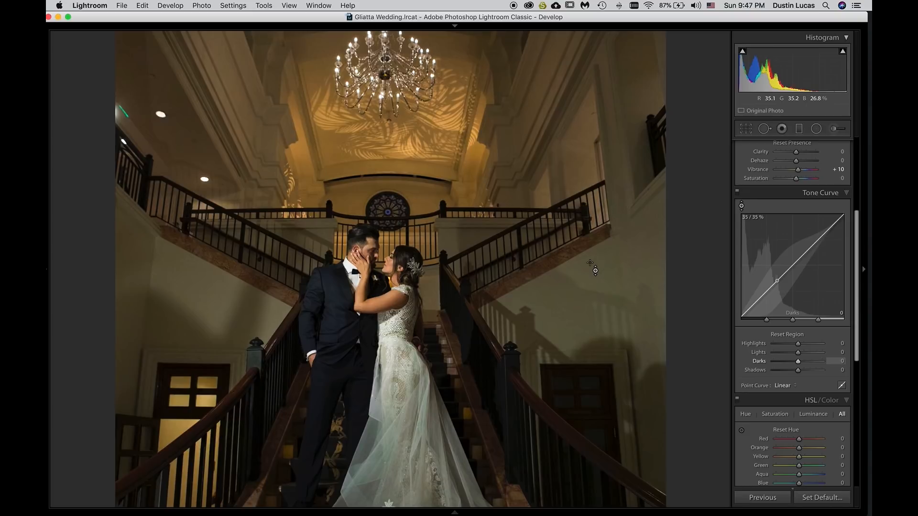
pyautogui.press('alt+shift+super+l')
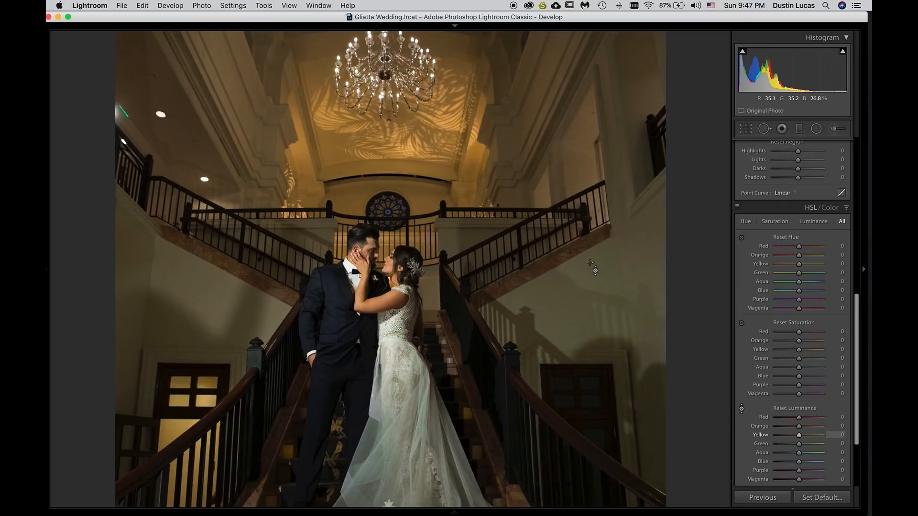
pyautogui.press('alt+shift+super+h')
pyautogui.moveTo(596, 270); pyautogui.dragTo(595, 266)
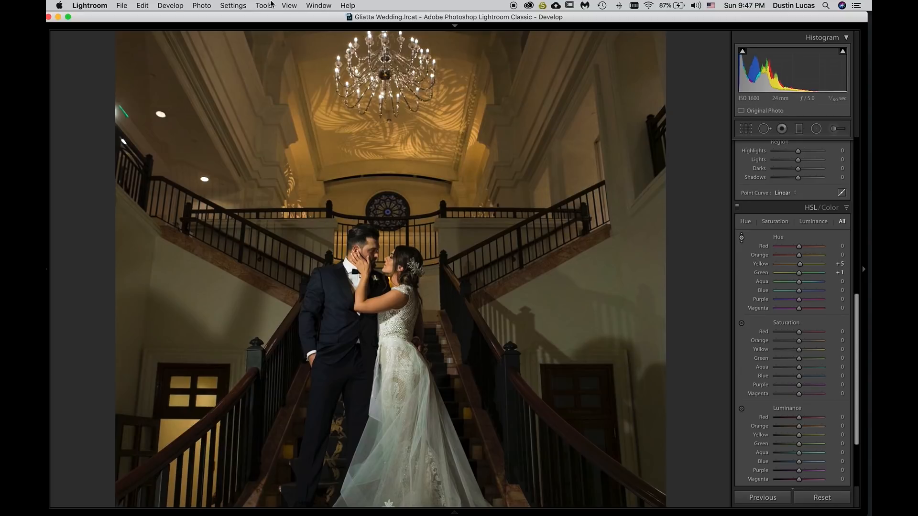
# Check which target adjustment option is active and turn target adjustment off.
pyautogui.click(265, 6)
pyautogui.moveTo(339, 108)
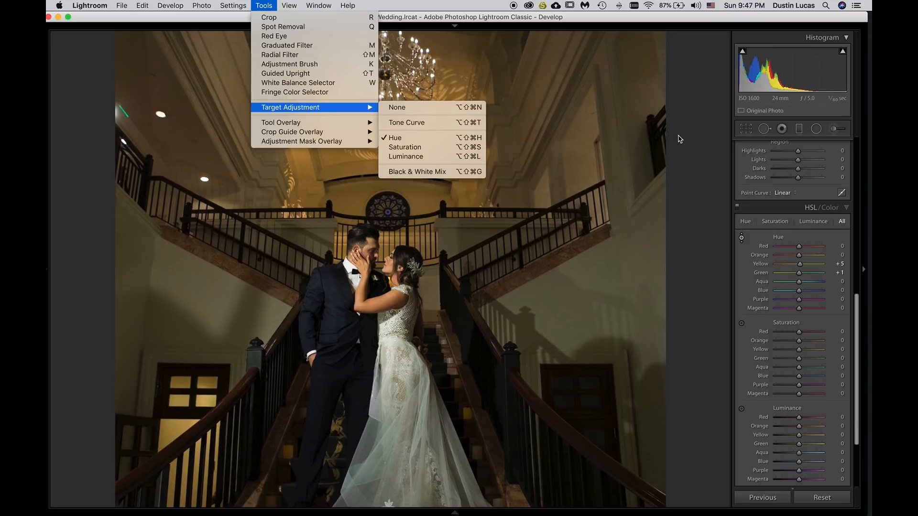
pyautogui.click(679, 136)
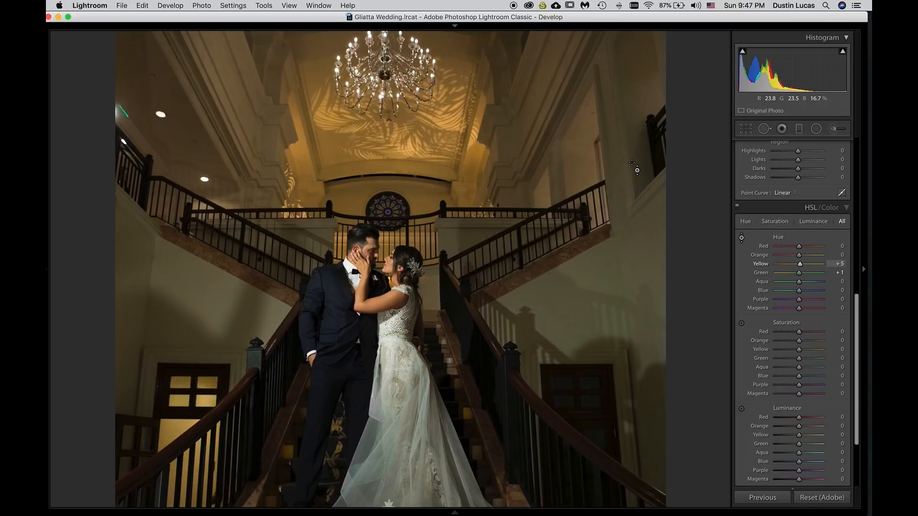
pyautogui.press('super+alt+shift+n')
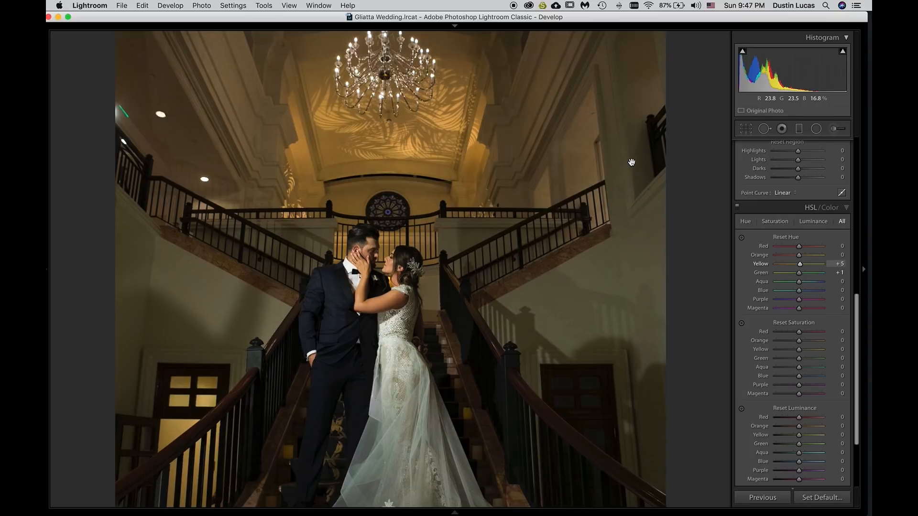
# Try raising the saturation on the bride's arm to Orange +100 and Yellow +49 with target adjustment, and undo it.
pyautogui.press('super+alt+shift+s')
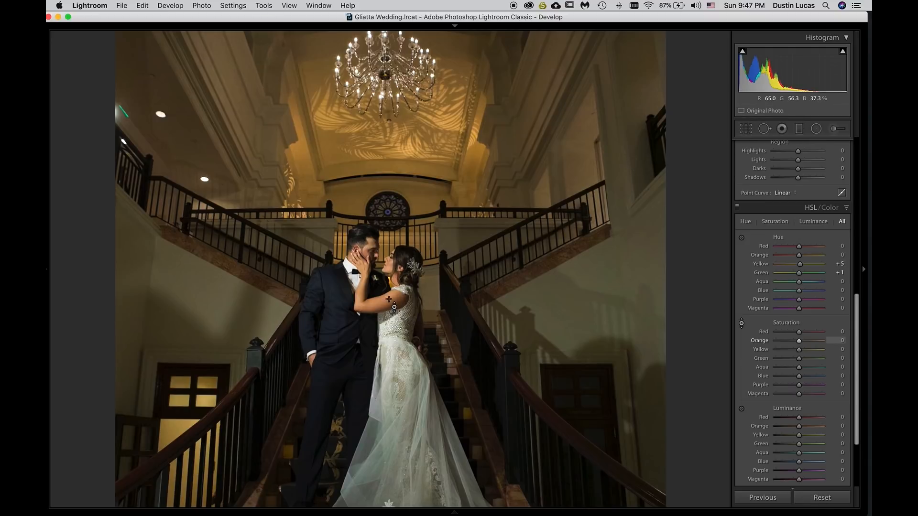
pyautogui.moveTo(383, 296); pyautogui.dragTo(382, 249)
pyautogui.moveTo(389, 300); pyautogui.dragTo(389, 299)
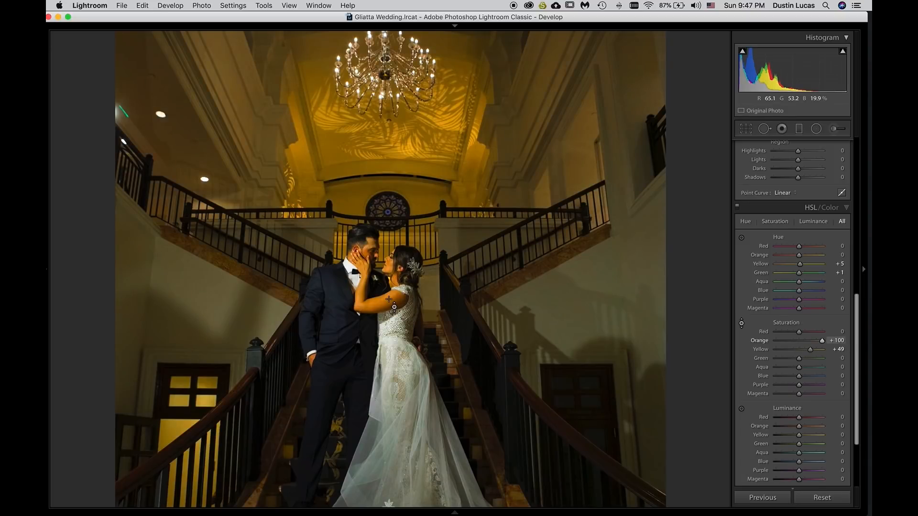
pyautogui.press('super+z')
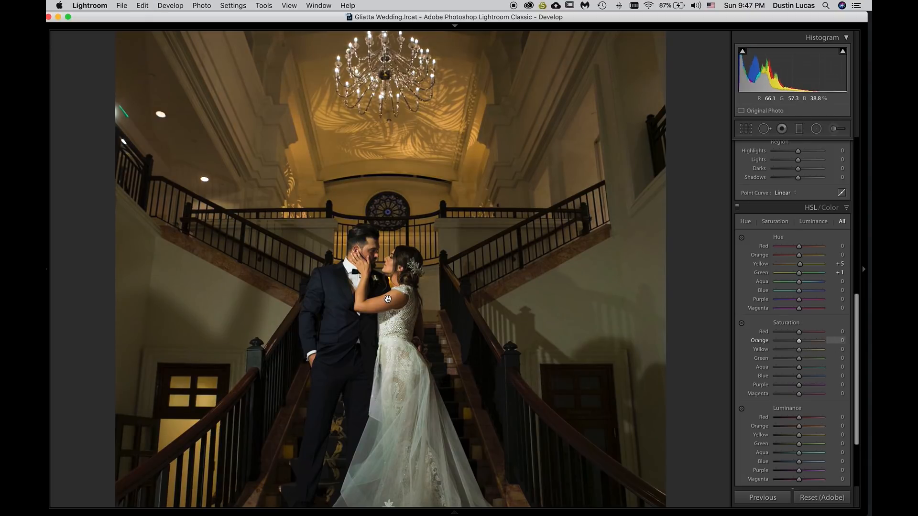
# Try lowering the saturation on the bride's arm to Orange -47 and Yellow -13 with target adjustment, and undo it.
pyautogui.press('super+alt+shift+s')
pyautogui.moveTo(392, 306); pyautogui.dragTo(715, 356)
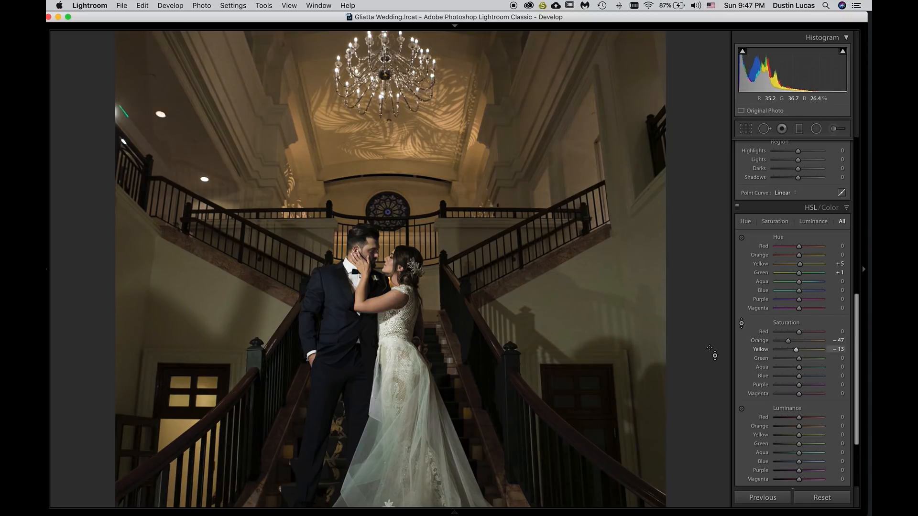
pyautogui.press('super+z')
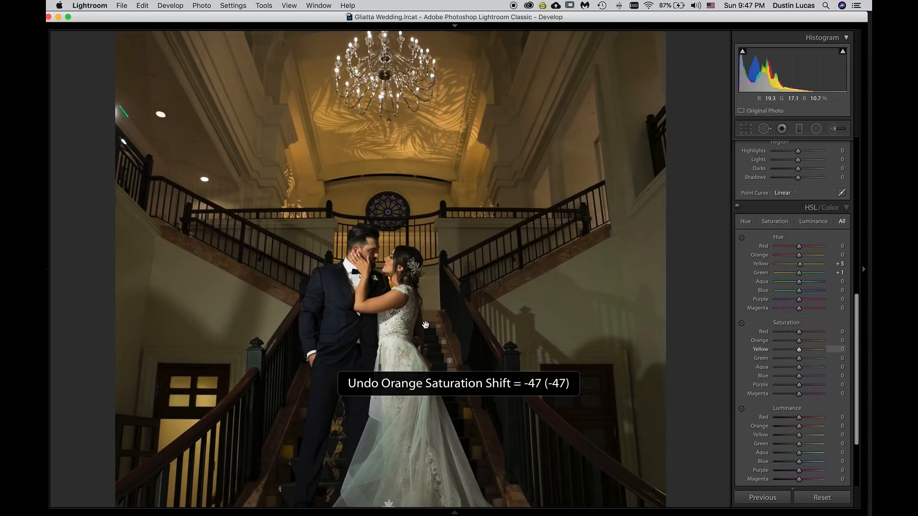
# Lower the dress saturation to Orange -10 and Yellow -23 with target adjustment, and raise it on the ceiling to Orange +19 and Yellow +25.
pyautogui.press('super+alt+shift+s')
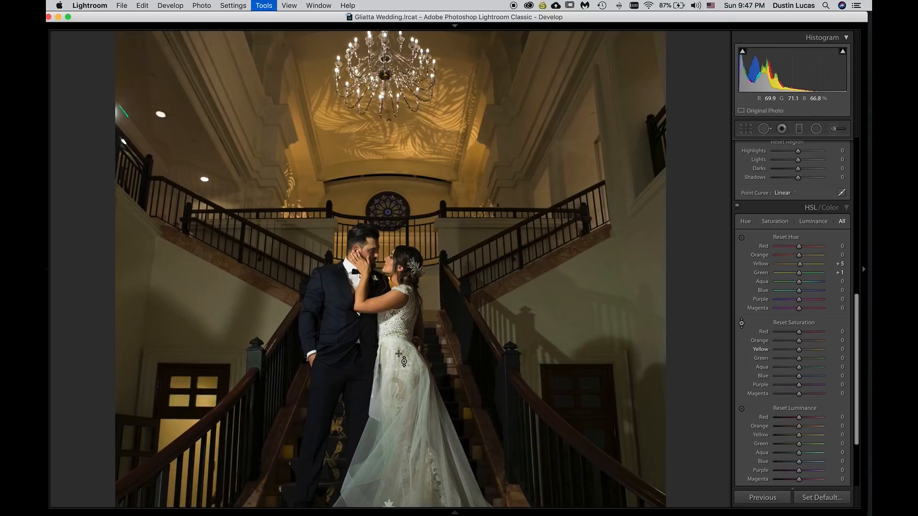
pyautogui.moveTo(398, 354); pyautogui.dragTo(412, 378)
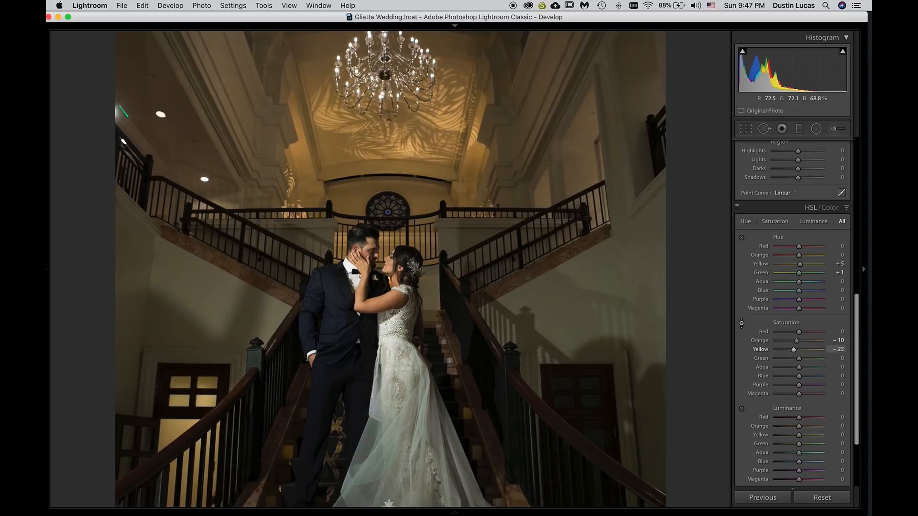
pyautogui.moveTo(412, 374); pyautogui.dragTo(411, 380)
pyautogui.moveTo(336, 159); pyautogui.dragTo(337, 140)
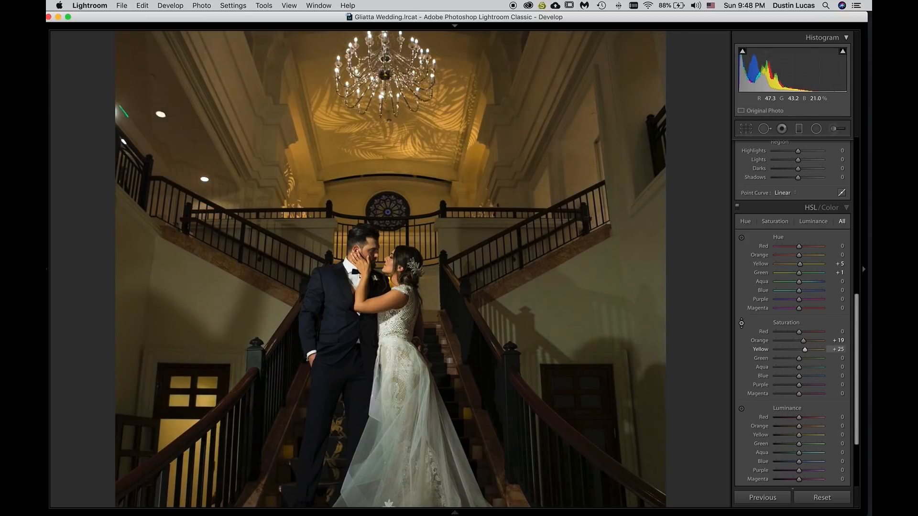
# Undo the last saturation change, try raising saturation to Orange +21 and Yellow +28 with target adjustment, and reset all saturation values.
pyautogui.press('super+z')
pyautogui.press('super+alt+shift+s')
pyautogui.moveTo(186, 426); pyautogui.dragTo(205, 399)
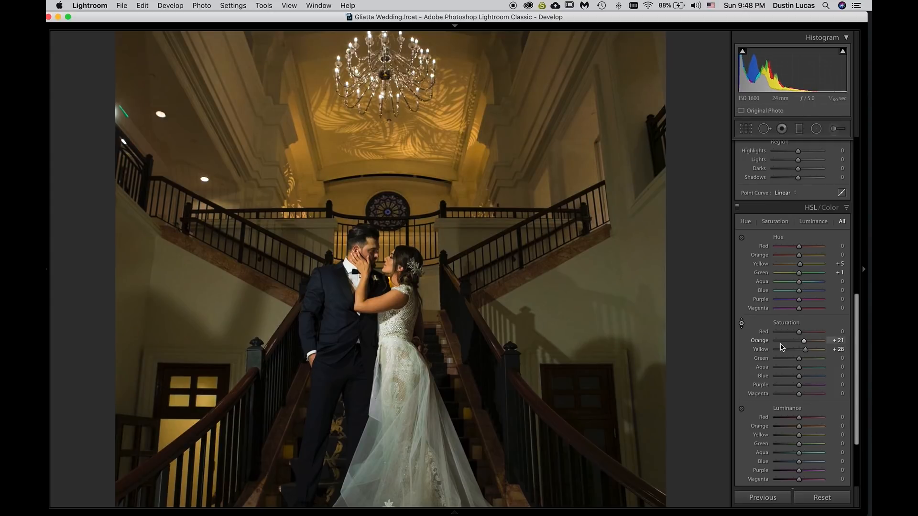
pyautogui.press('super+z')
pyautogui.keyDown('alt'); pyautogui.click(788, 323); pyautogui.keyUp('alt')
# Try lowering the groom's suit saturation to Blue -87 and Purple -16 with target adjustment, and reset all saturation values.
pyautogui.press('super+alt+shift+s')
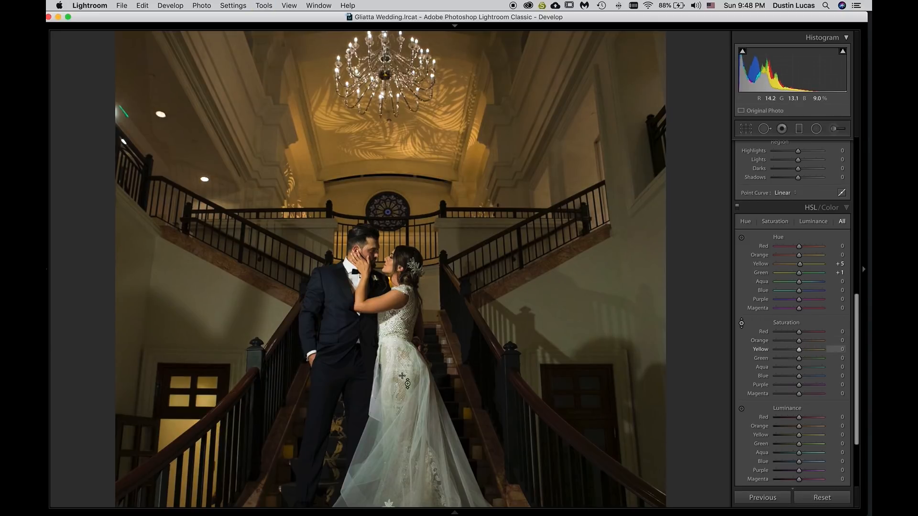
pyautogui.moveTo(330, 308); pyautogui.dragTo(329, 330)
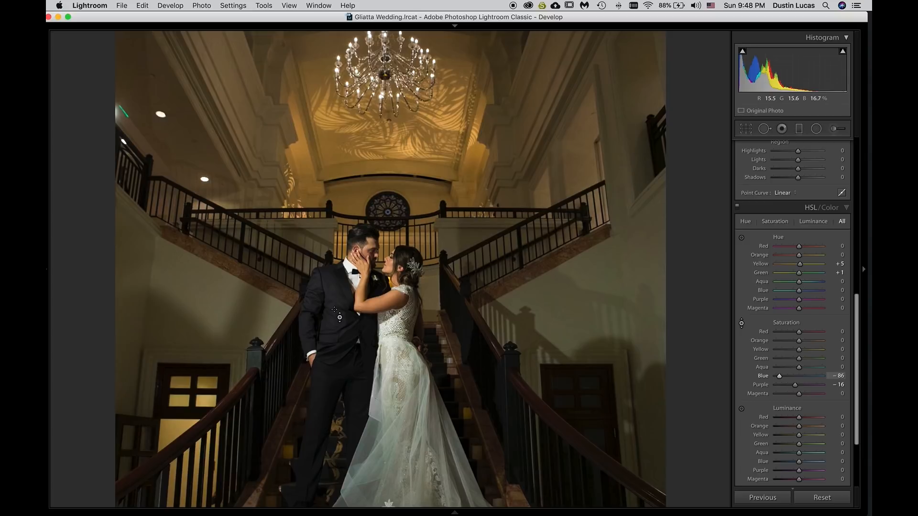
pyautogui.click(741, 323)
pyautogui.press('super+z')
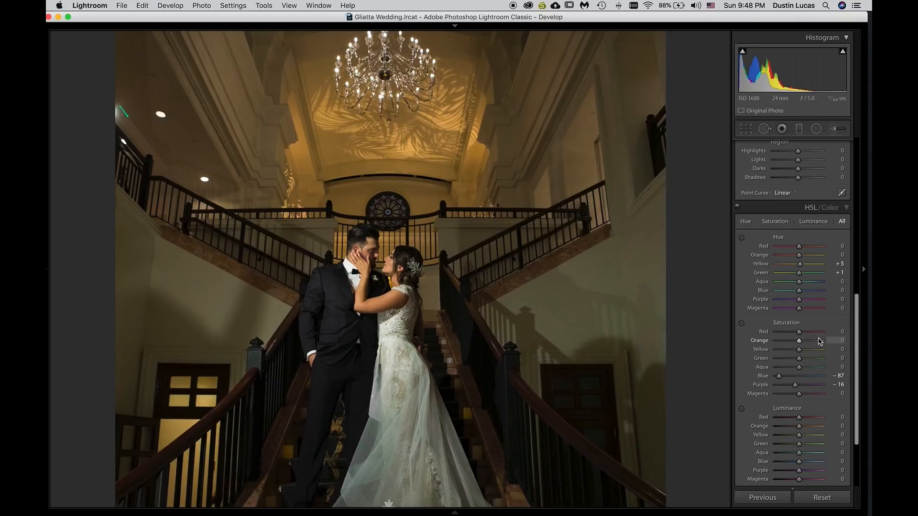
pyautogui.doubleClick(786, 322)
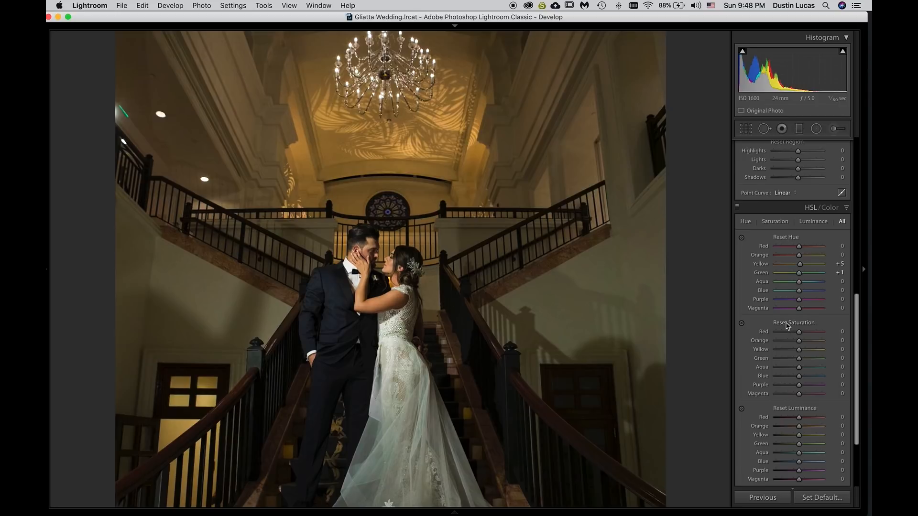
# Raise the groom's suit saturation to Blue +48 and Purple +26 with target adjustment, and compare with the HSL adjustments off and on.
pyautogui.press('alt')
pyautogui.click(742, 323)
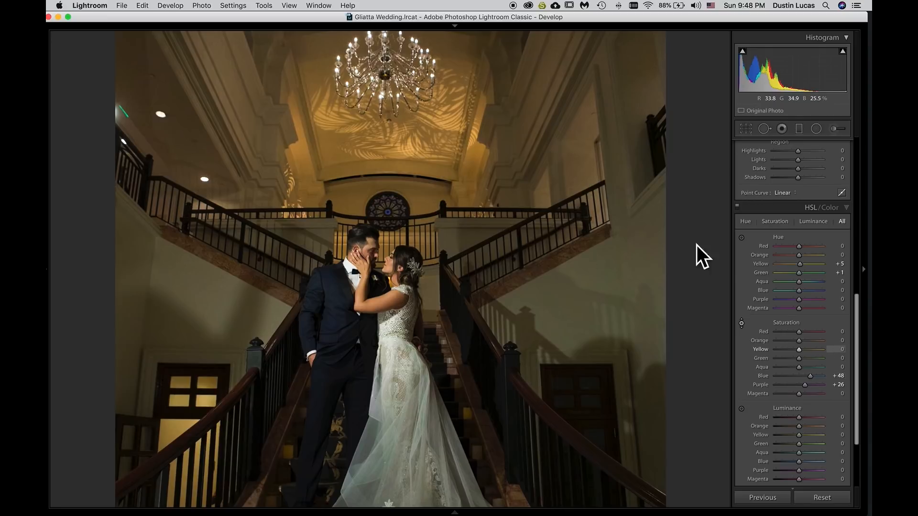
pyautogui.click(737, 208)
pyautogui.click(737, 209)
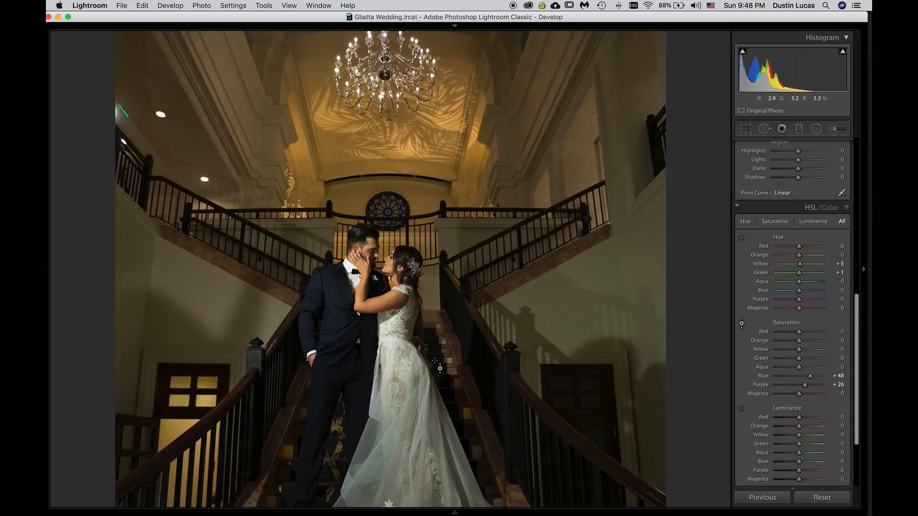
# Raise the saturation to Orange +7 and Yellow +11 with target adjustment, and set the white balance temperature to 2,750.
pyautogui.press('super+minus')
pyautogui.press('super+minus')
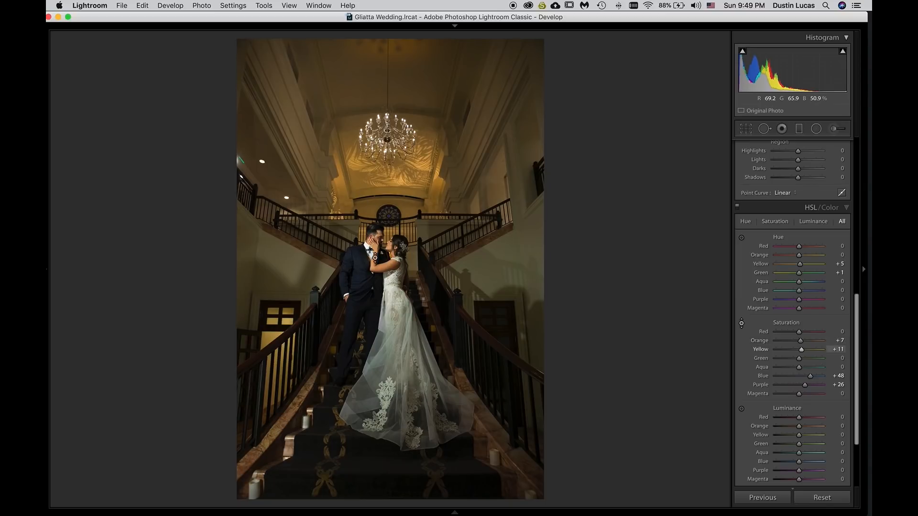
pyautogui.scroll(10, 830, 246)
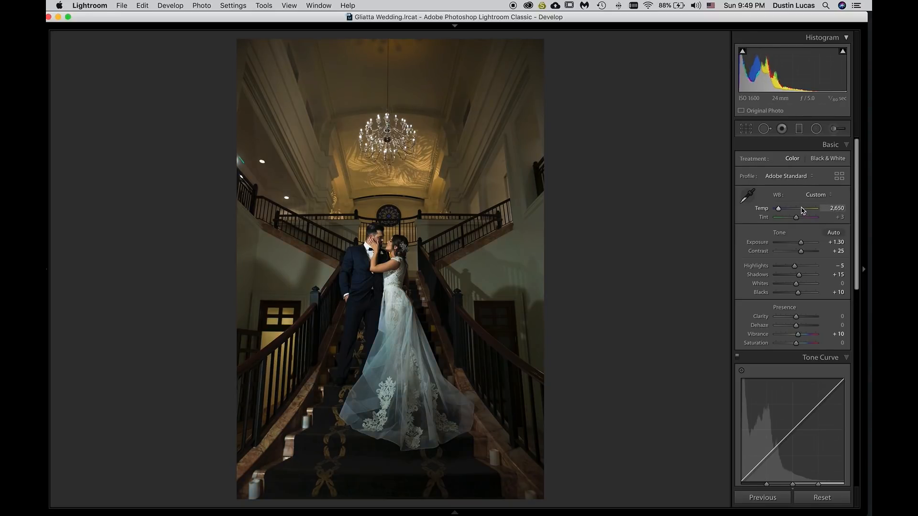
pyautogui.press('Up')
pyautogui.click(387, 256)
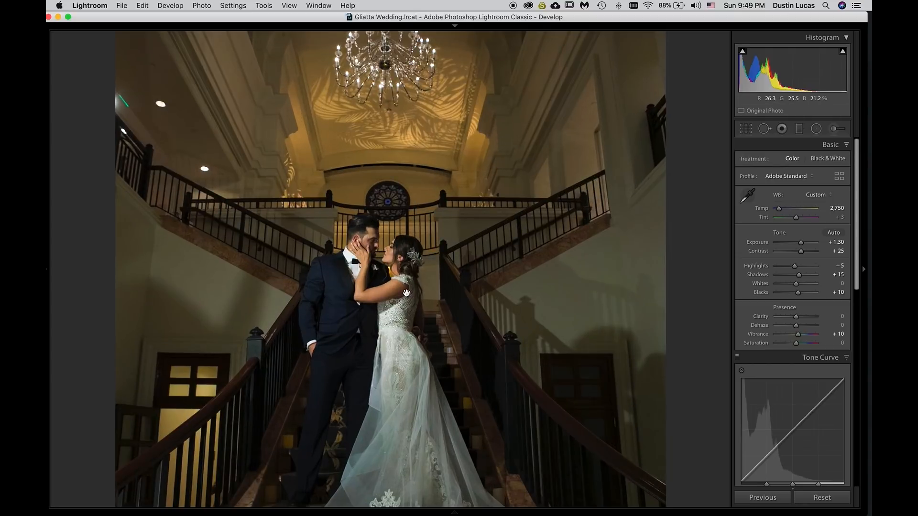
# Reset the Blue and Purple saturation to 0 and show the whole photo.
pyautogui.scroll(-10, 807, 300)
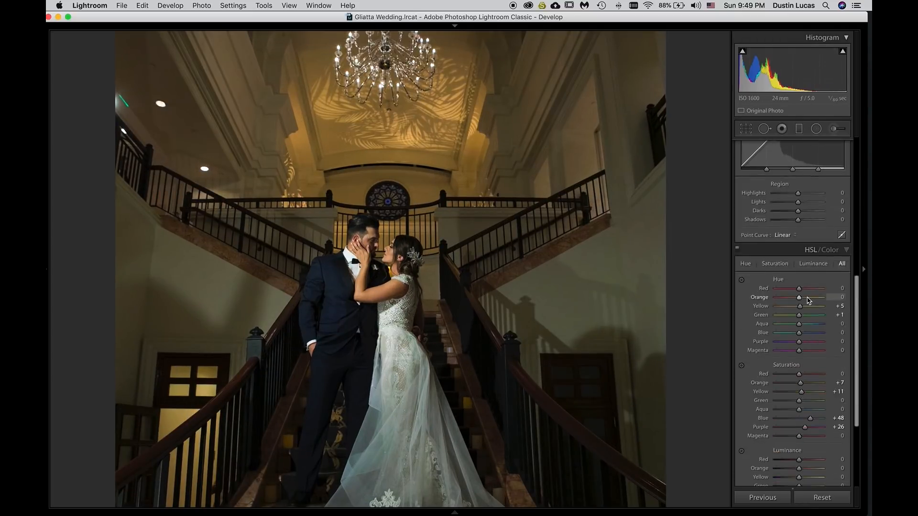
pyautogui.scroll(-5, 808, 301)
pyautogui.doubleClick(760, 292)
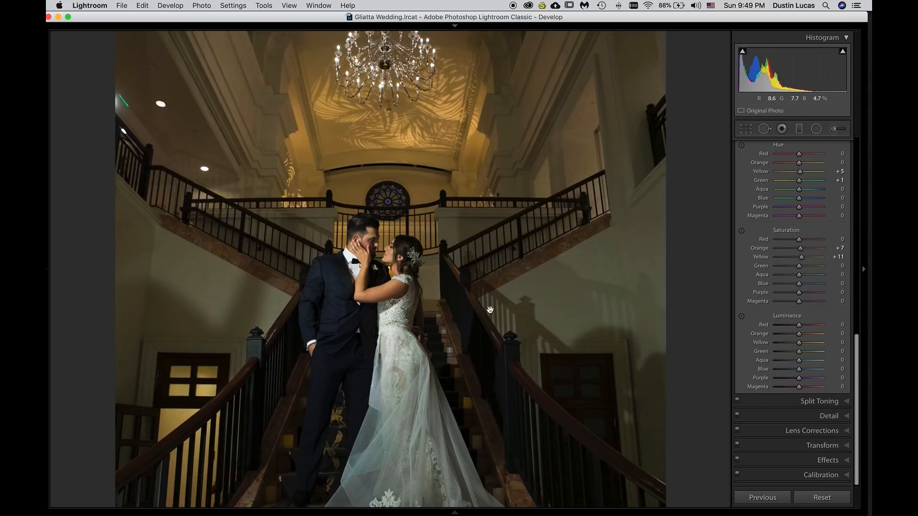
pyautogui.click(404, 206)
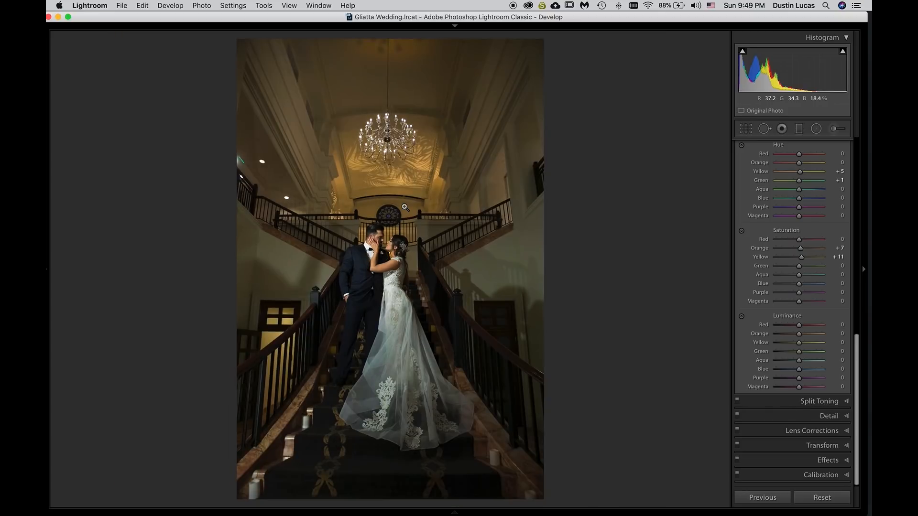
# Try lowering the ceiling's saturation to Orange -24 and Yellow -20 with target adjustment, and undo it.
pyautogui.press('shift')
pyautogui.press('alt+shift+super+s')
pyautogui.moveTo(415, 60); pyautogui.dragTo(415, 81)
pyautogui.press('super+z')
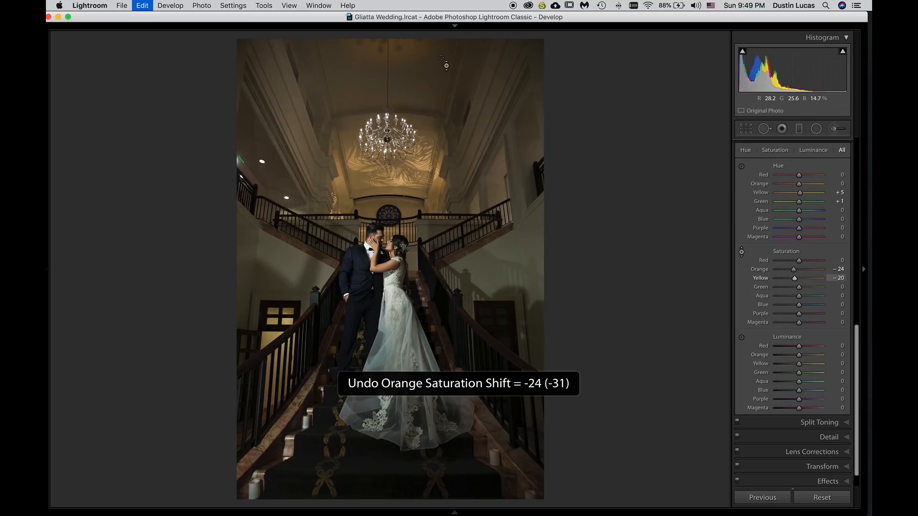
# Set the luminance to Red -1, Orange +18 and Yellow +6 with target adjustment on the bride, and turn target adjustment off.
pyautogui.press('alt')
pyautogui.press('super+alt+shift+l')
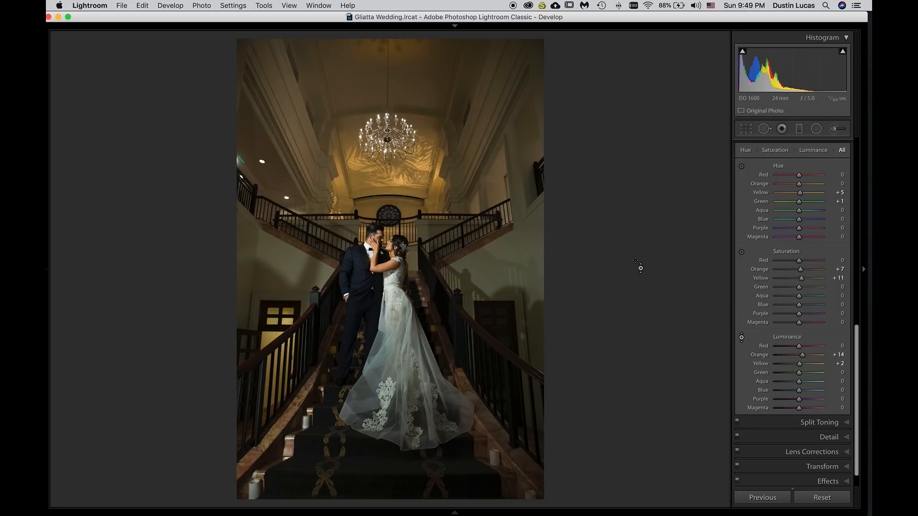
pyautogui.moveTo(405, 265); pyautogui.dragTo(404, 259)
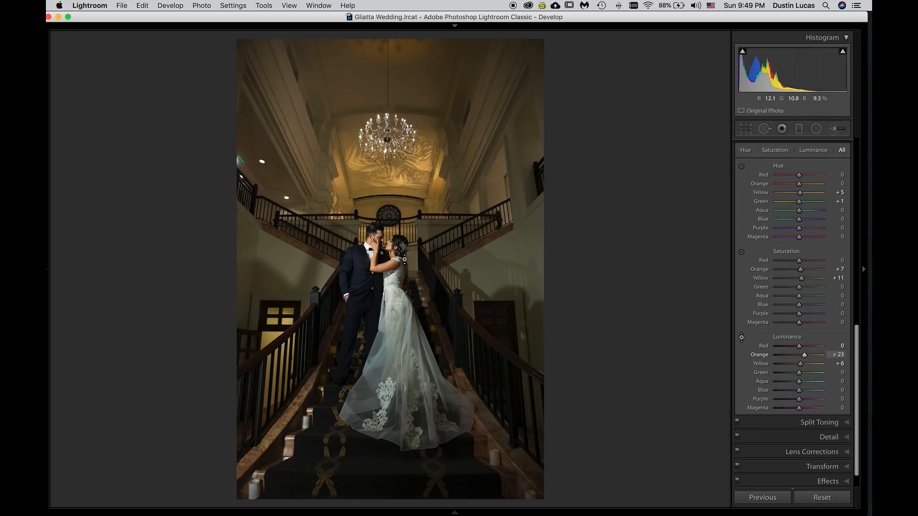
pyautogui.press('alt')
pyautogui.press('Escape')
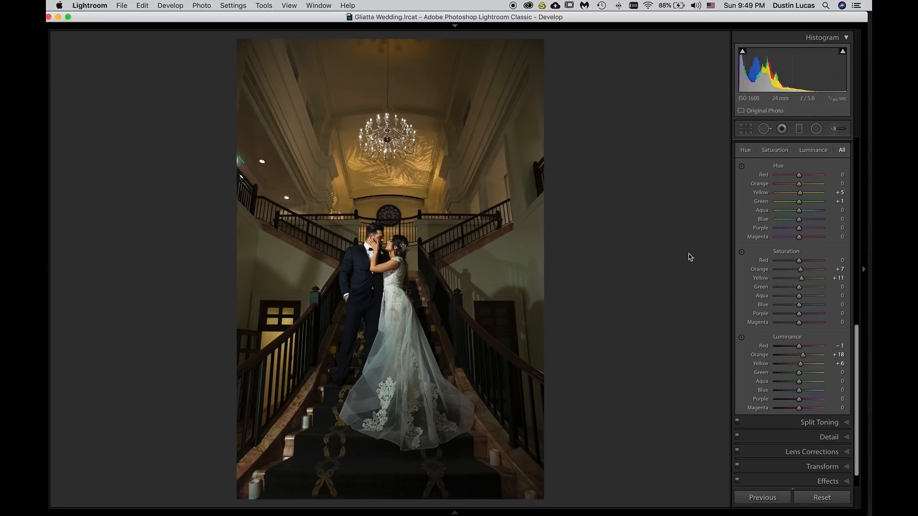
# Compare the couple with the HSL adjustments off and on up close, and examine the whole photo.
pyautogui.press('z')
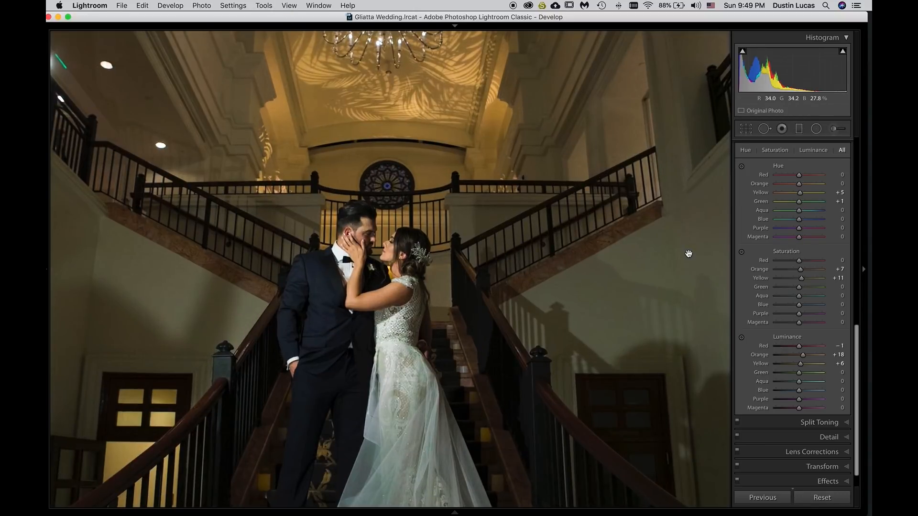
pyautogui.scroll(2, 765, 148)
pyautogui.click(737, 168)
pyautogui.click(737, 168)
pyautogui.click(737, 168)
pyautogui.click(737, 168)
pyautogui.click(737, 168)
pyautogui.click(736, 169)
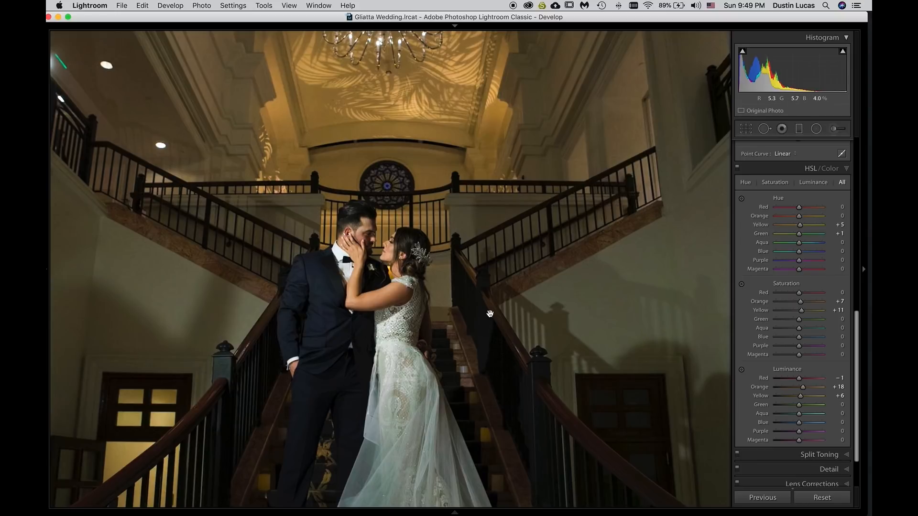
pyautogui.click(440, 344)
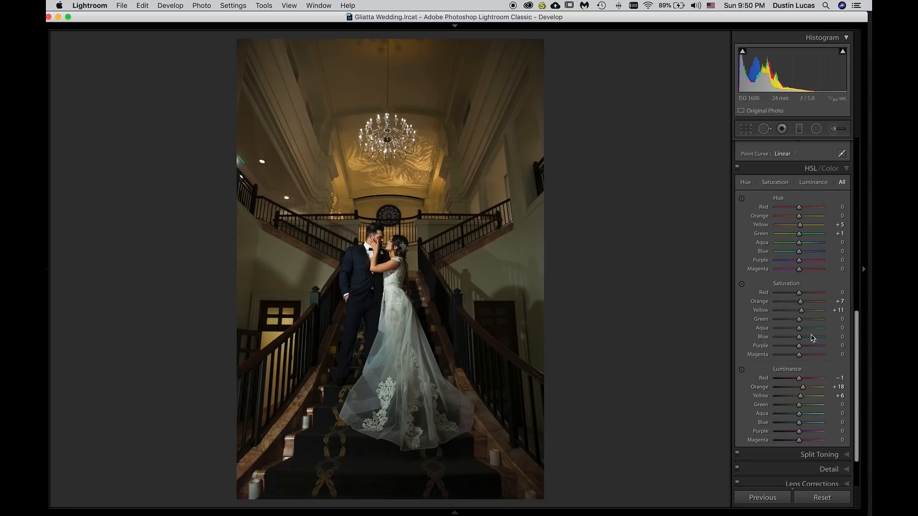
pyautogui.click(371, 239)
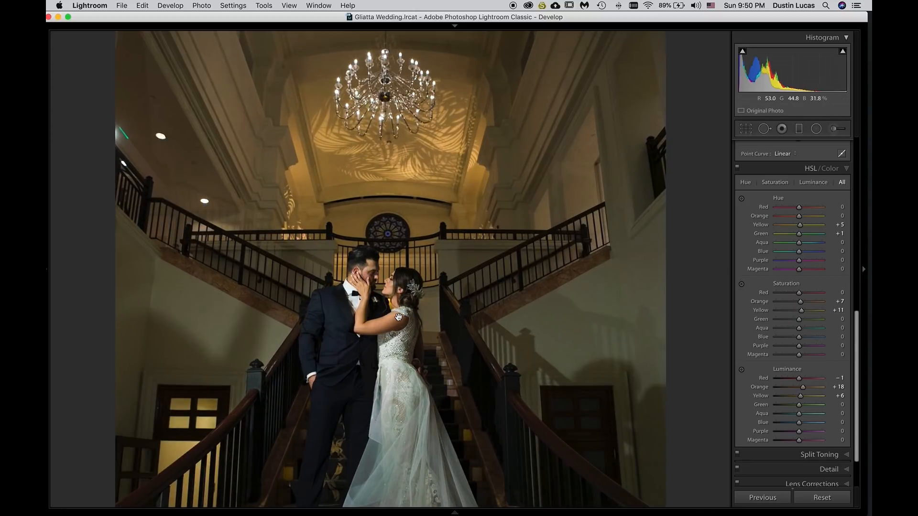
pyautogui.click(402, 359)
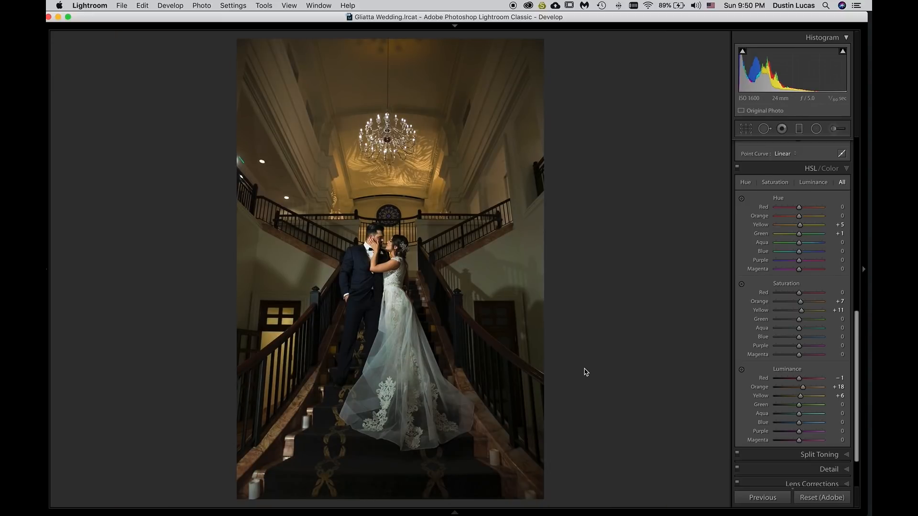
# Shape the tone curve with target adjustment on the photo to Highlights -31, Lights -35, Darks +24 and Shadows -15.
pyautogui.press('super+alt+shift+t')
pyautogui.moveTo(512, 334); pyautogui.dragTo(494, 262)
pyautogui.moveTo(398, 184); pyautogui.dragTo(398, 211)
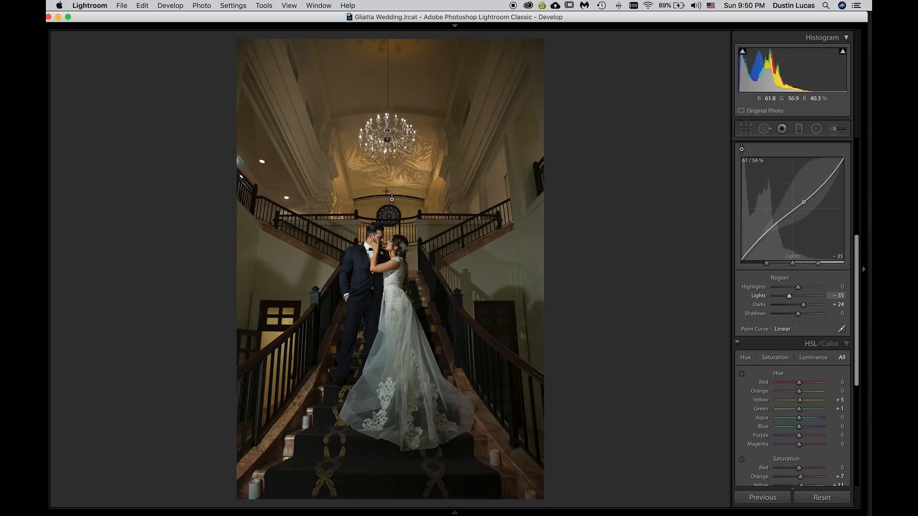
pyautogui.moveTo(378, 337)
pyautogui.mouseDown()
pyautogui.moveTo(379, 321)
pyautogui.moveTo(378, 349)
pyautogui.mouseUp()
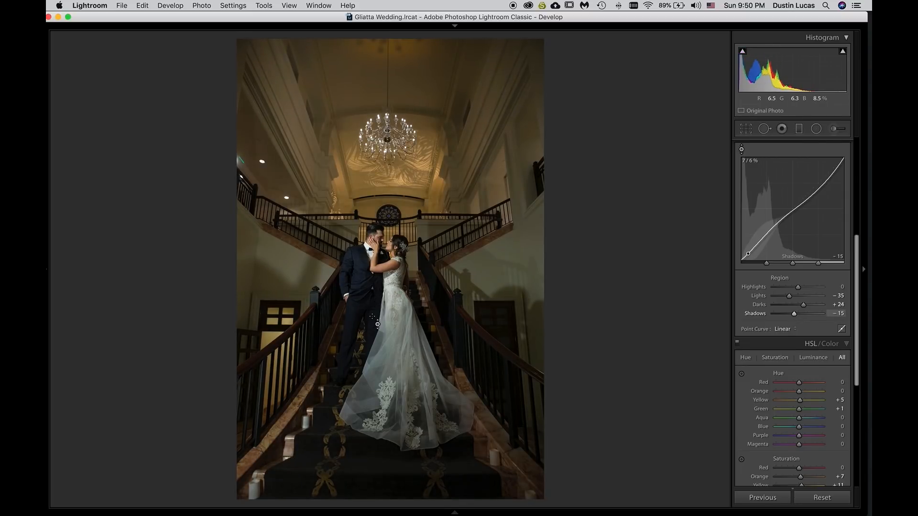
pyautogui.moveTo(369, 247); pyautogui.dragTo(368, 263)
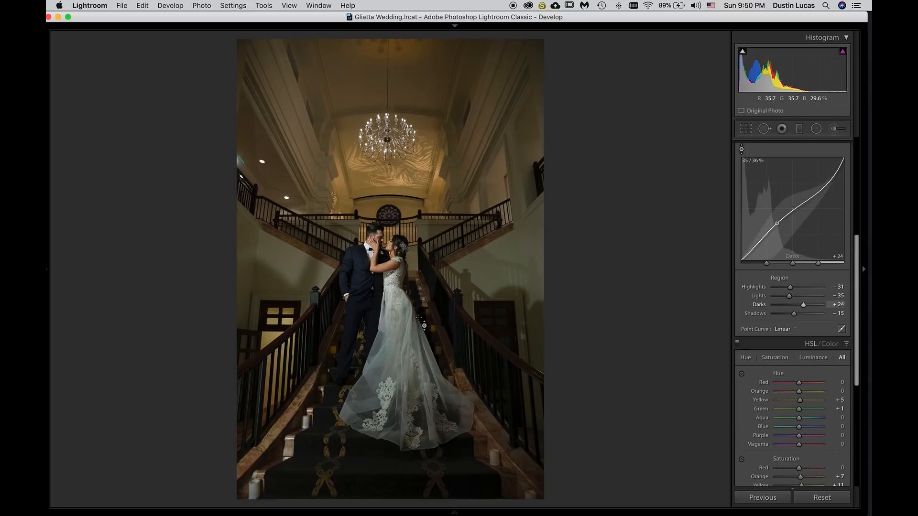
# Refine the tone curve on the dress and the groom's suit to Darks +22 and Shadows -22.
pyautogui.moveTo(393, 375)
pyautogui.mouseDown()
pyautogui.moveTo(393, 368)
pyautogui.moveTo(393, 377)
pyautogui.mouseUp()
pyautogui.moveTo(359, 306); pyautogui.dragTo(360, 318)
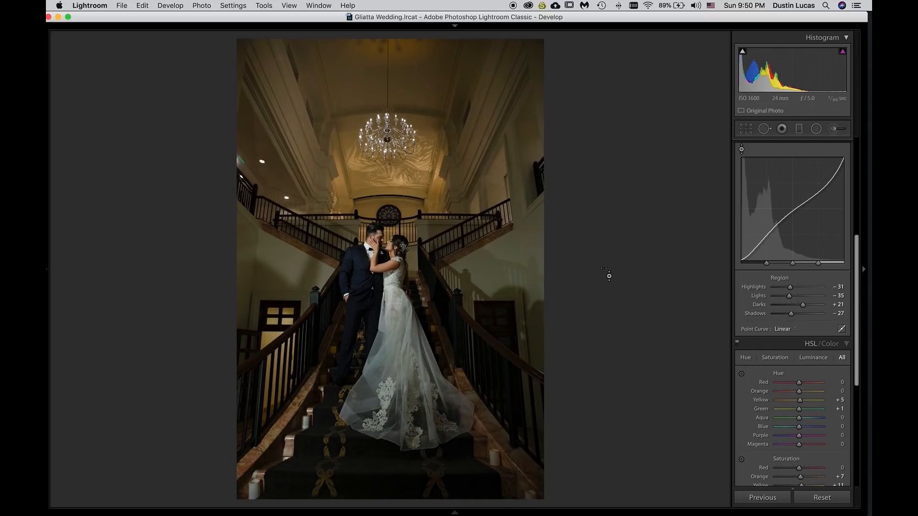
pyautogui.moveTo(360, 312); pyautogui.dragTo(359, 308)
# Switch target adjustment through Saturation, Tone Curve and Black & White Mix, and undo the black-and-white conversion.
pyautogui.press('alt')
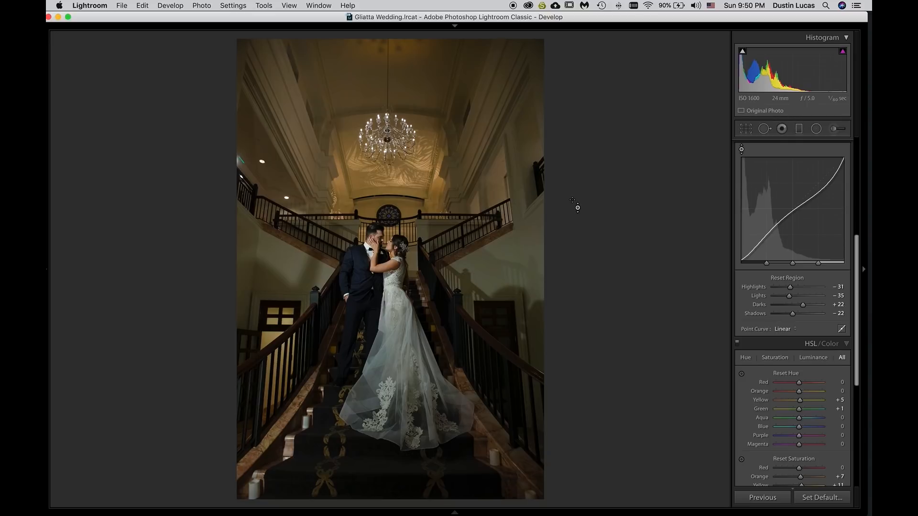
pyautogui.press('alt+shift+super+h')
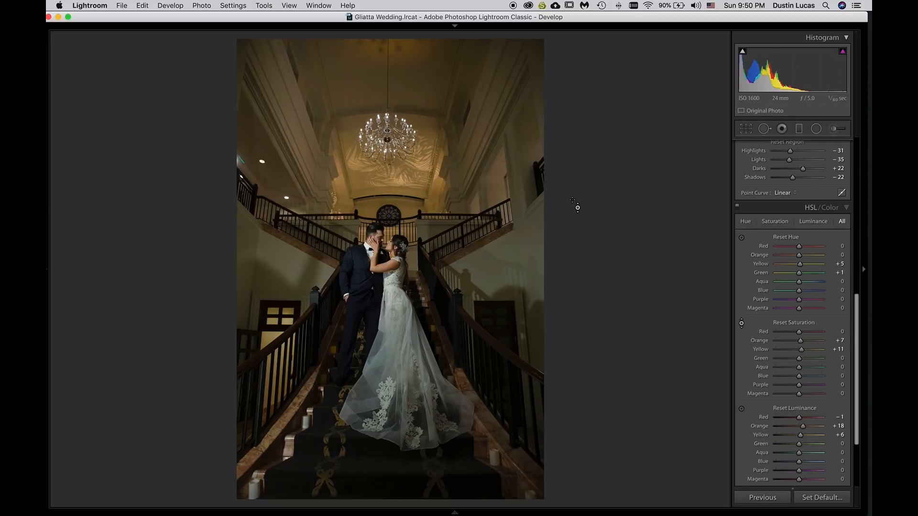
pyautogui.press('alt+shift+super+t')
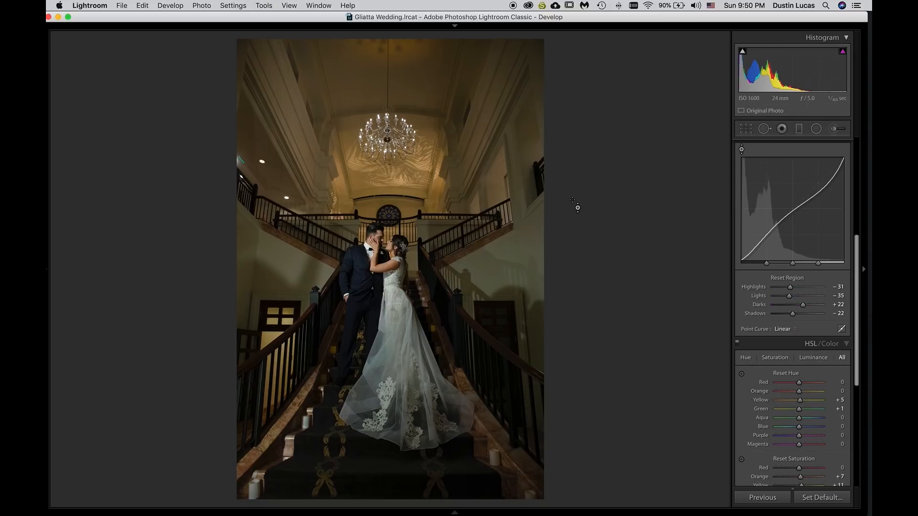
pyautogui.press('alt+shift+super+g')
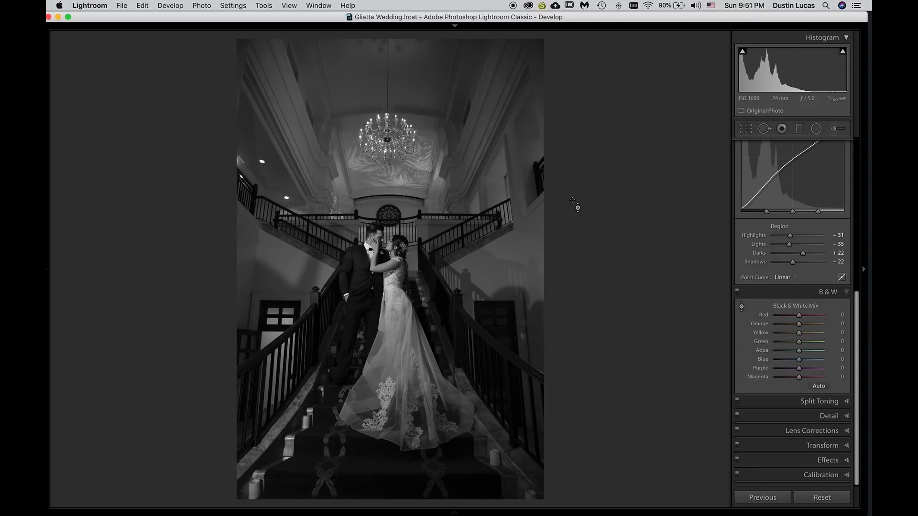
pyautogui.press('super+z')
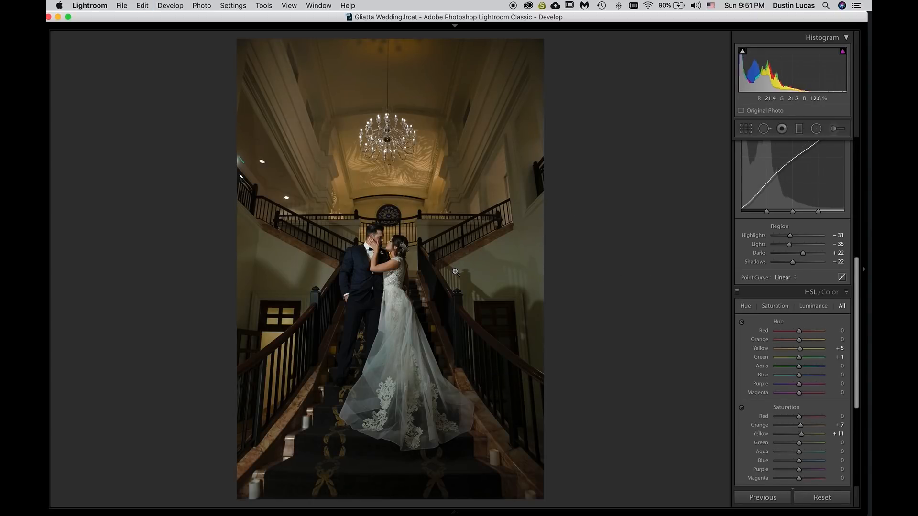
# Adjust the saturation of the wall beside the staircase with target adjustment, raising Yellow to +17 and Green to +2.
pyautogui.press('super+alt+shift+s')
pyautogui.moveTo(456, 272); pyautogui.dragTo(456, 278)
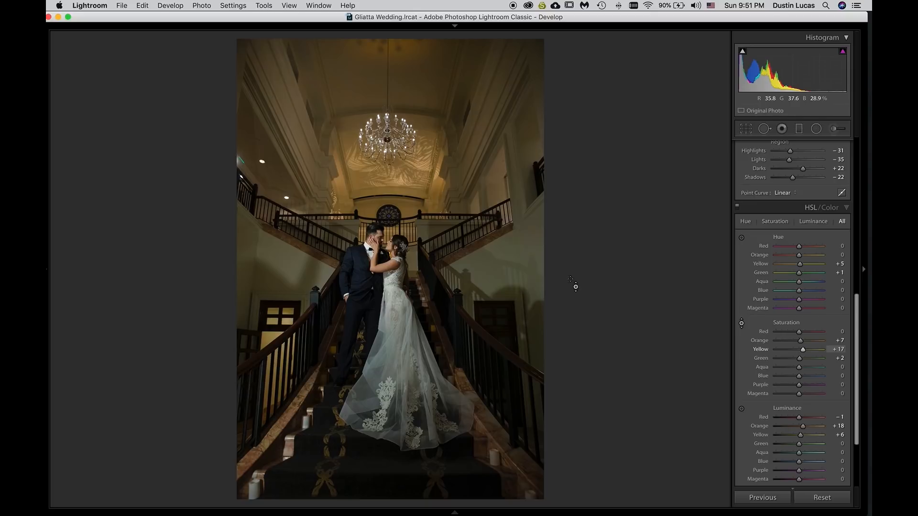
pyautogui.moveTo(476, 264)
pyautogui.mouseDown()
pyautogui.moveTo(477, 224)
pyautogui.moveTo(476, 302)
pyautogui.moveTo(477, 218)
pyautogui.moveTo(477, 280)
pyautogui.moveTo(476, 253)
pyautogui.mouseUp()
pyautogui.moveTo(476, 259); pyautogui.dragTo(477, 253)
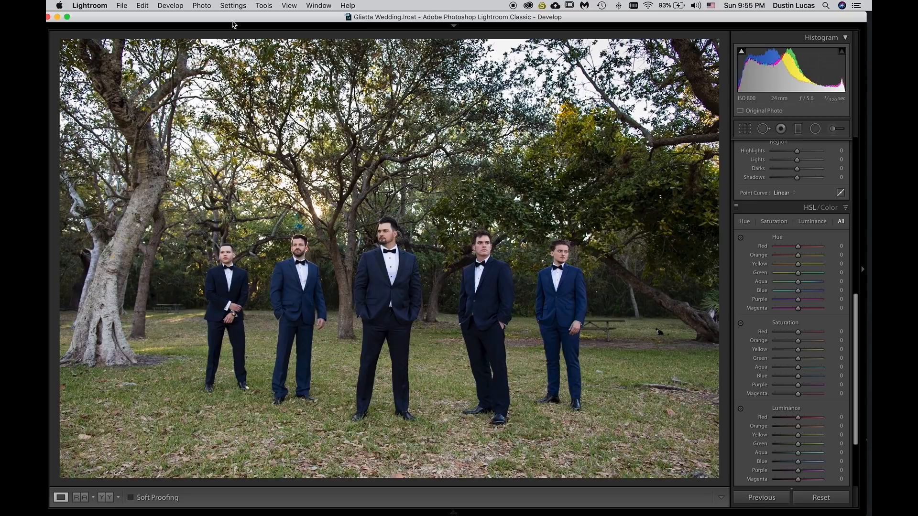
# Open the Graduated Filter on the groomsmen photo and switch its adjustments off to view the photo without them.
pyautogui.press('m')
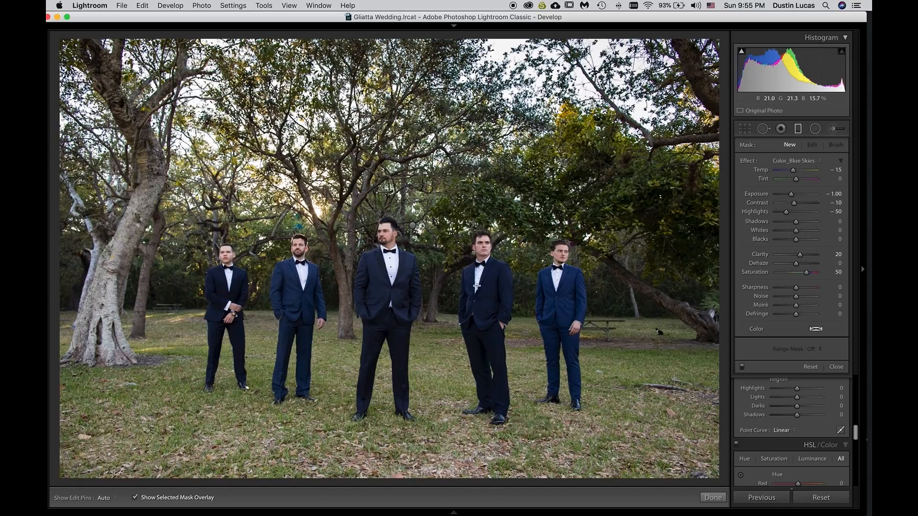
pyautogui.click(743, 366)
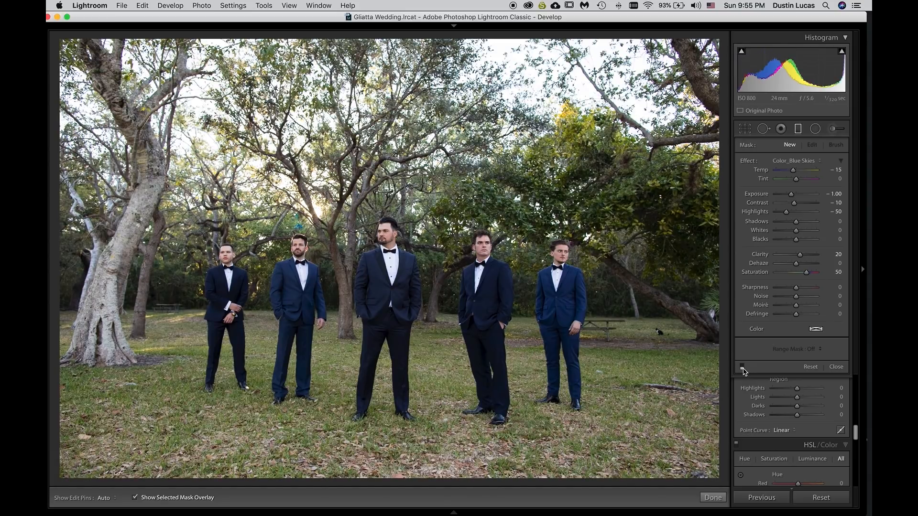
# Turn the graduated filter adjustments back on, select the existing filter over the trees, and reset the tool to remove it.
pyautogui.click(743, 368)
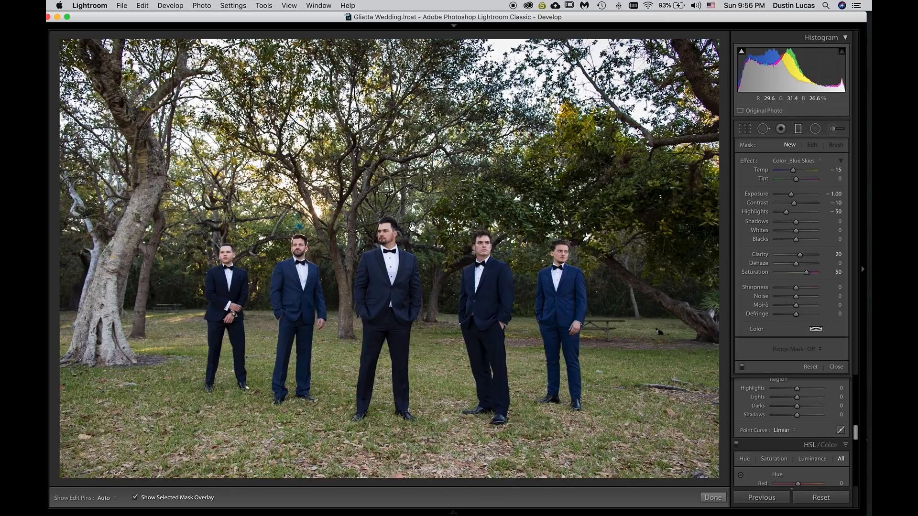
pyautogui.click(412, 227)
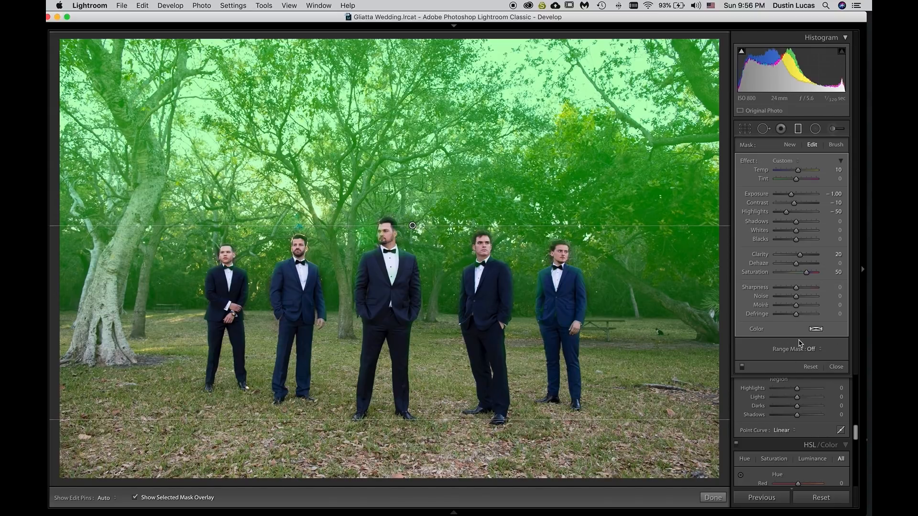
pyautogui.click(810, 367)
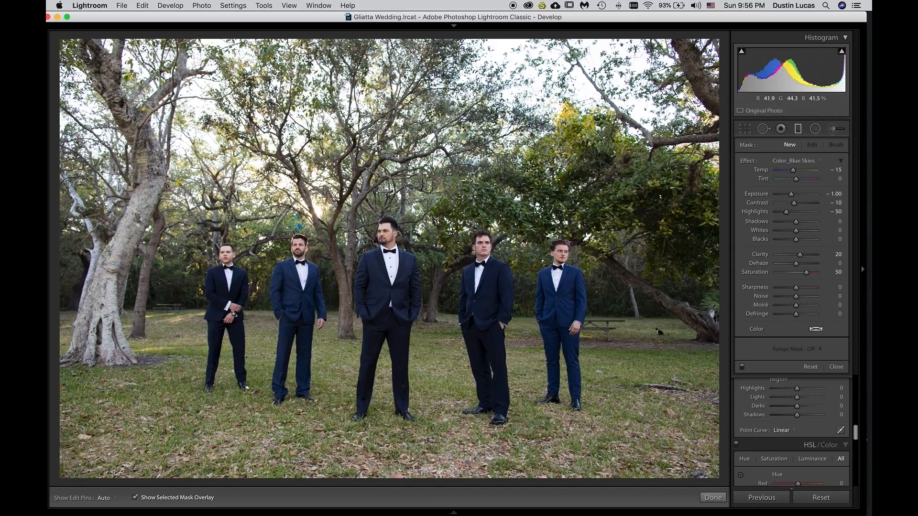
# Add a Color_Blue Skies graduated filter over the treetops, move it down to the groom's waist, and extend both edges of its transition.
pyautogui.moveTo(385, 102); pyautogui.dragTo(385, 177)
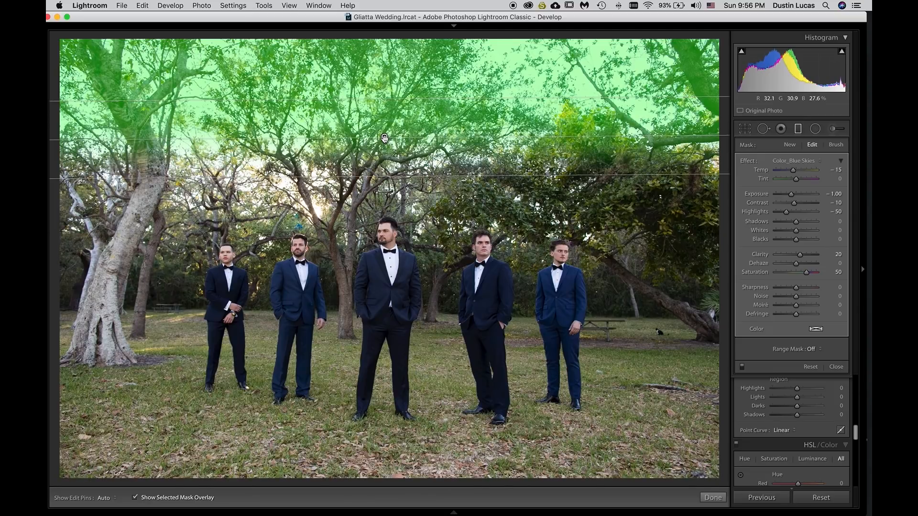
pyautogui.moveTo(385, 139); pyautogui.dragTo(379, 320)
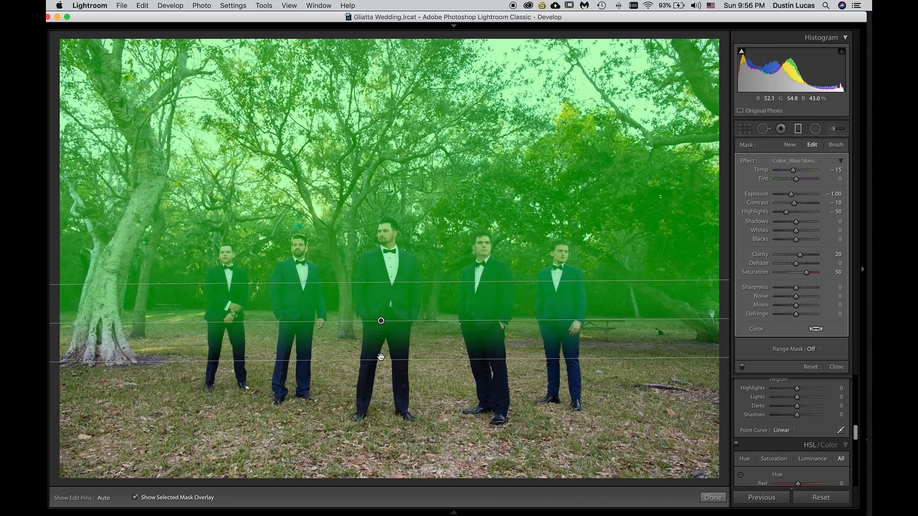
pyautogui.moveTo(381, 362); pyautogui.dragTo(384, 440)
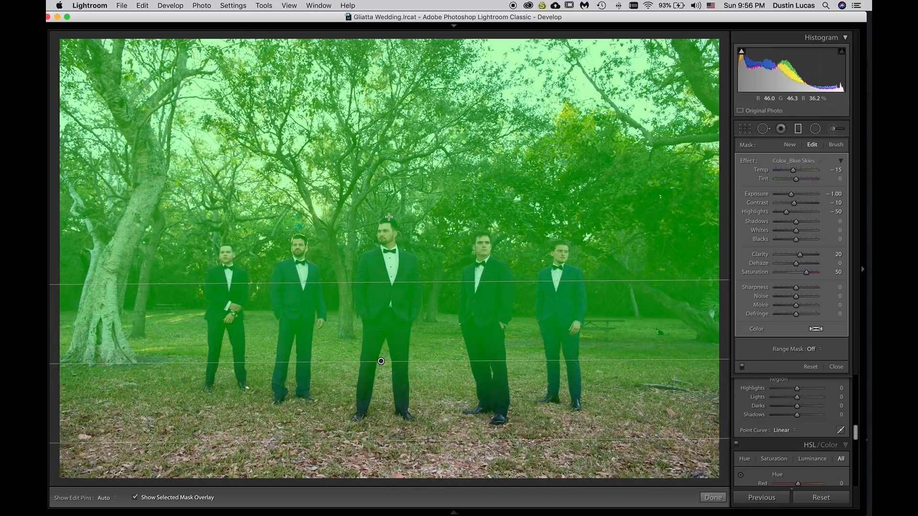
pyautogui.moveTo(395, 281); pyautogui.dragTo(389, 122)
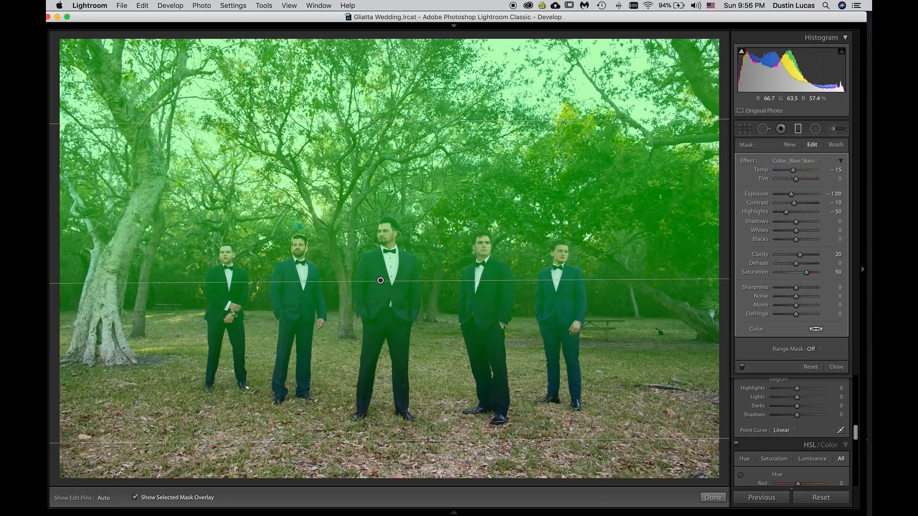
# Narrow and widen the graduated filter's transition, and move the filter up so its centre sits just above the groom's head.
pyautogui.moveTo(431, 442); pyautogui.dragTo(374, 210)
pyautogui.moveTo(389, 262); pyautogui.dragTo(393, 459)
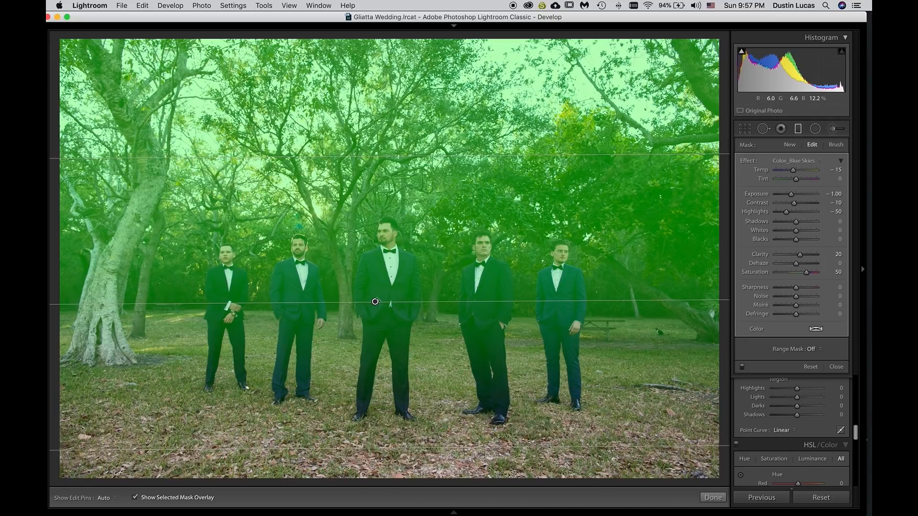
pyautogui.moveTo(375, 302); pyautogui.dragTo(379, 191)
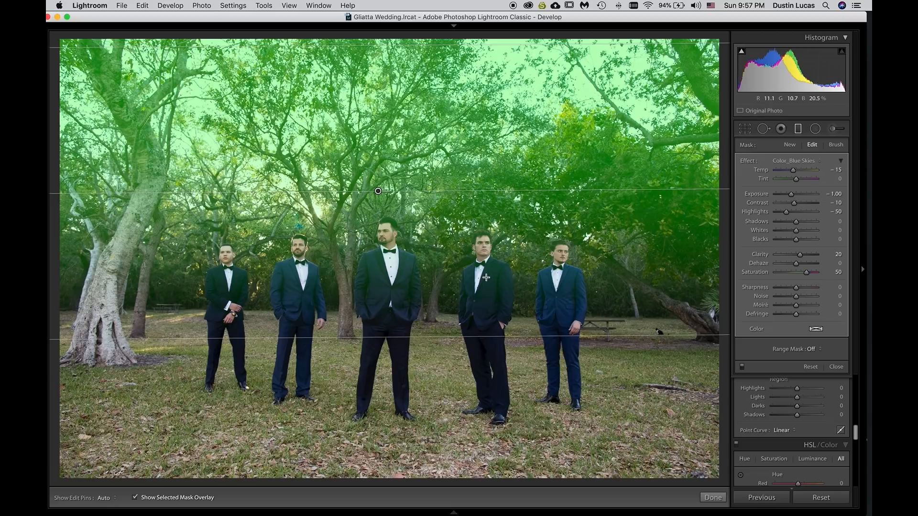
# Toggle the graduated filter between Edit and Brush mode, leaving its mask in Brush mode.
pyautogui.press('shift')
pyautogui.hotkey('shift', 't')
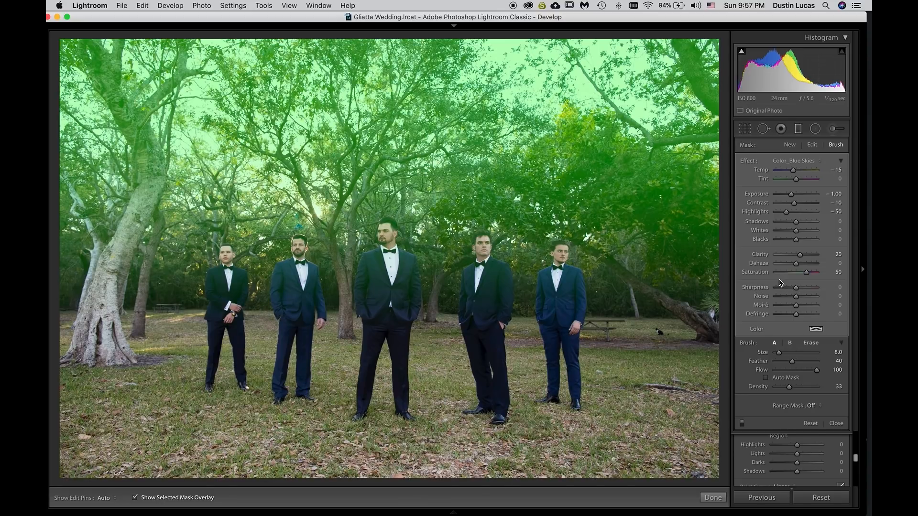
pyautogui.press('shift')
pyautogui.hotkey('shift', 't')
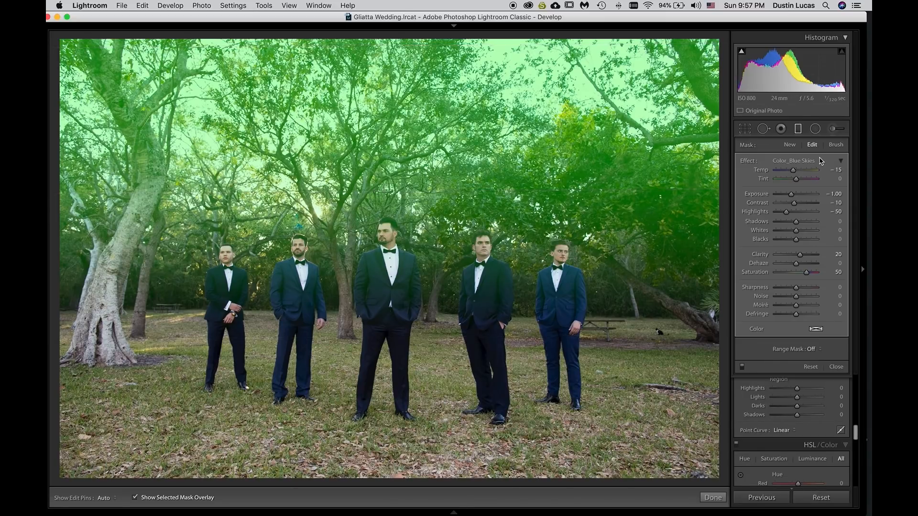
pyautogui.hotkey('shift', 't')
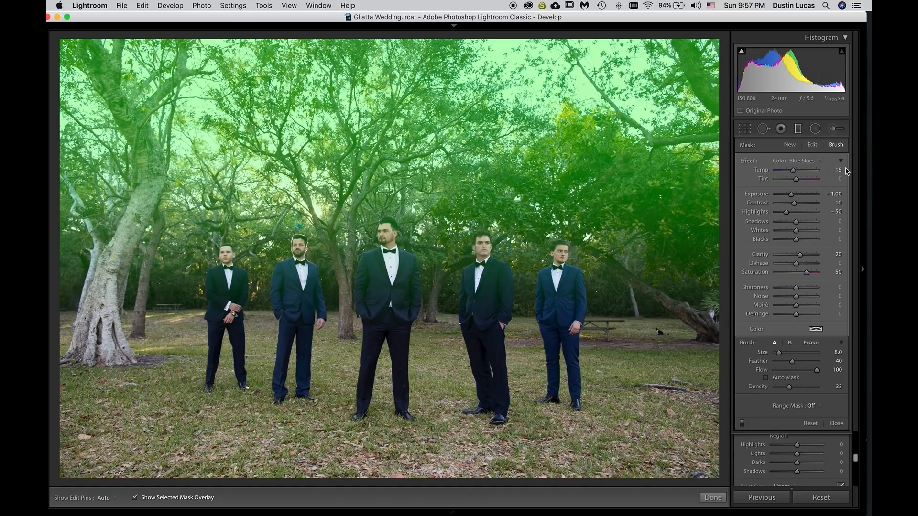
# Try a brush stroke on the grass across the groomsmen's legs and undo it.
pyautogui.press('h')
pyautogui.moveTo(490, 397)
pyautogui.mouseDown()
pyautogui.moveTo(507, 391)
pyautogui.moveTo(503, 379)
pyautogui.moveTo(417, 384)
pyautogui.mouseUp()
pyautogui.press('super+z')
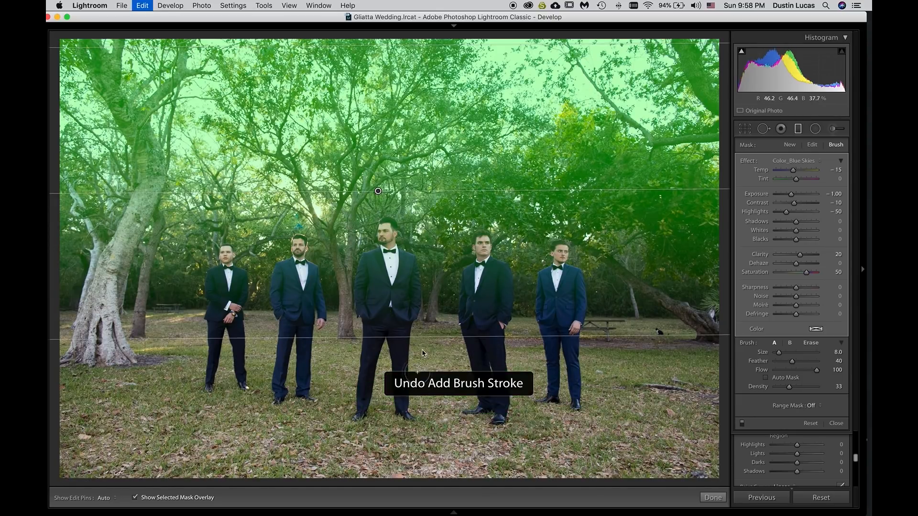
# Using the size 5.0 Erase brush with Auto Mask on, erase the filter from the groom and all groomsmen except the leftmost.
pyautogui.press('[')
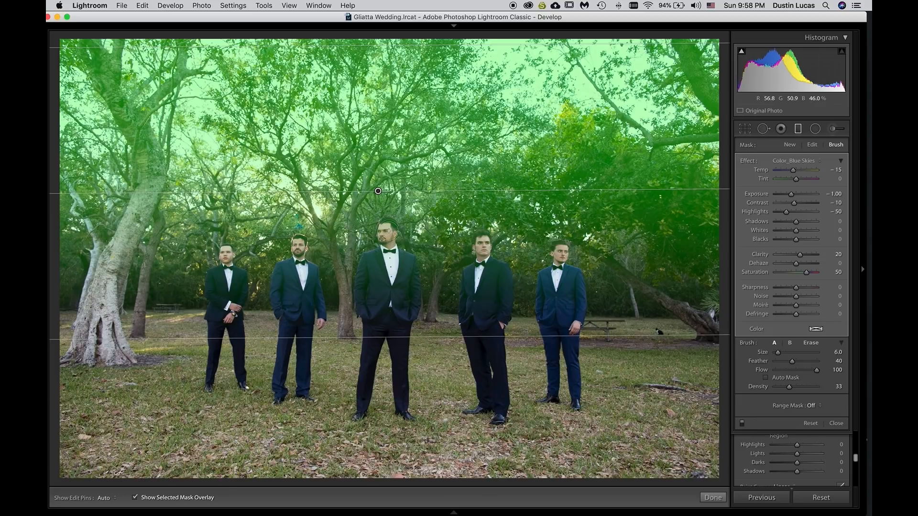
pyautogui.press('alt')
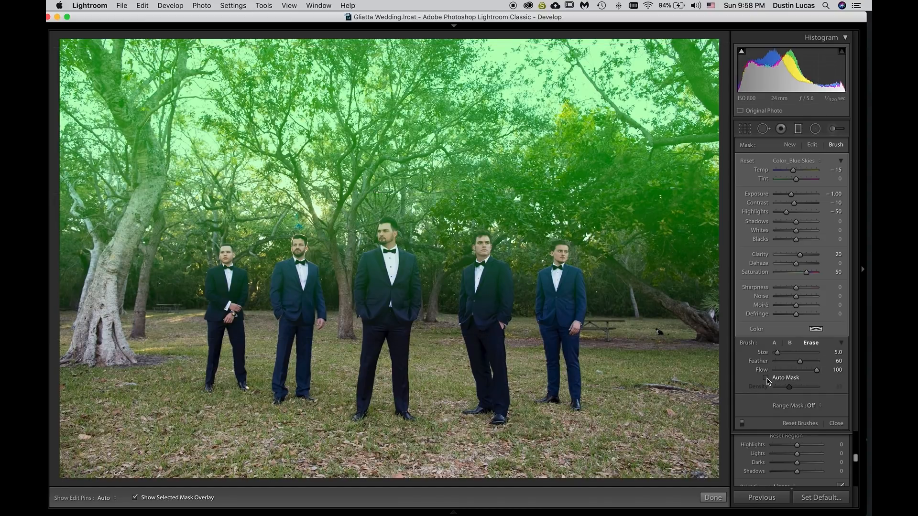
pyautogui.press('h')
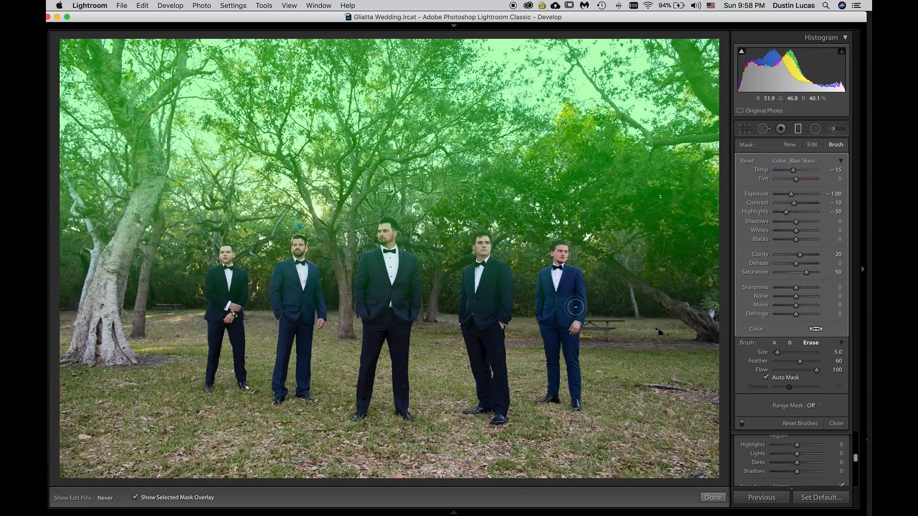
pyautogui.press('h')
pyautogui.press('h')
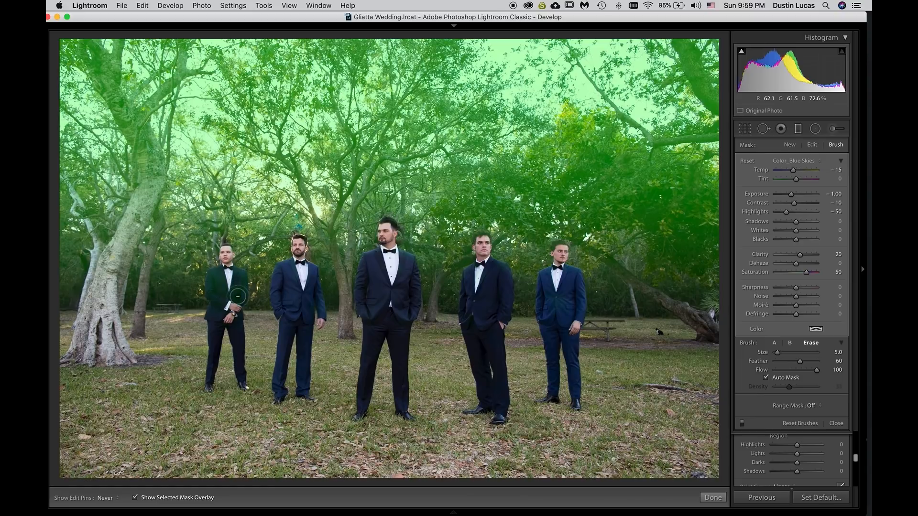
# Erase the filter mask from the leftmost groomsman and from the hair of the two men on the right.
pyautogui.moveTo(212, 298)
pyautogui.mouseDown()
pyautogui.moveTo(217, 264)
pyautogui.moveTo(232, 299)
pyautogui.moveTo(226, 249)
pyautogui.mouseUp()
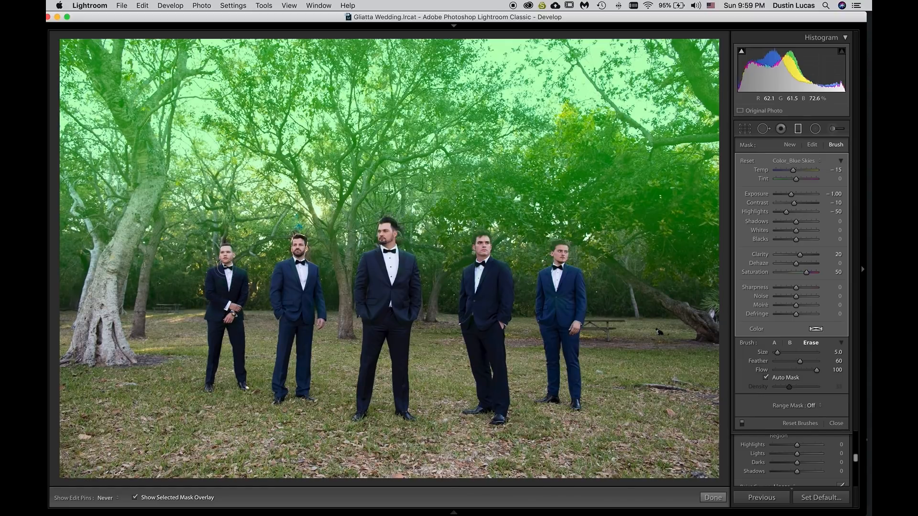
pyautogui.press('h')
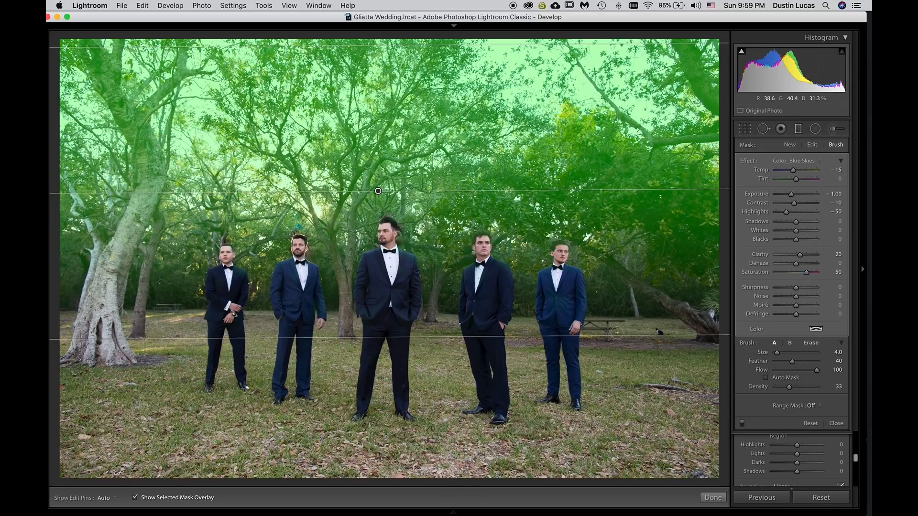
pyautogui.press('h')
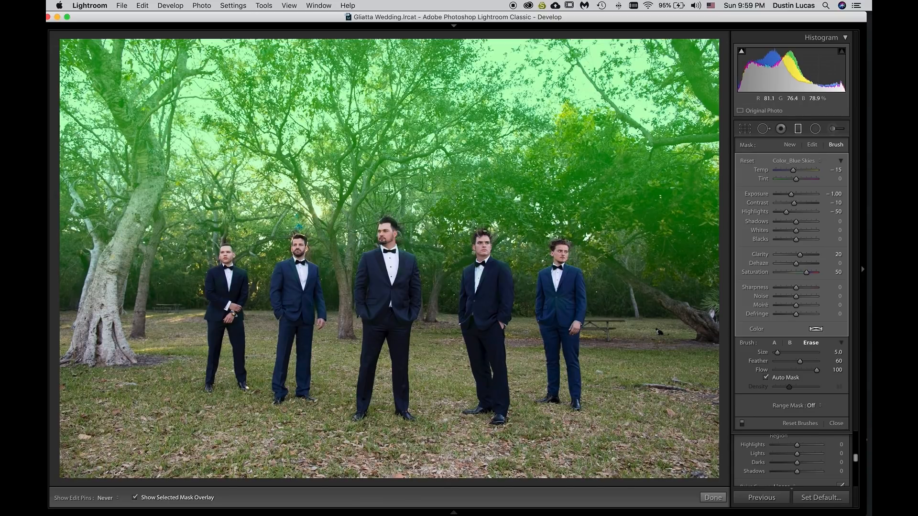
pyautogui.press('h')
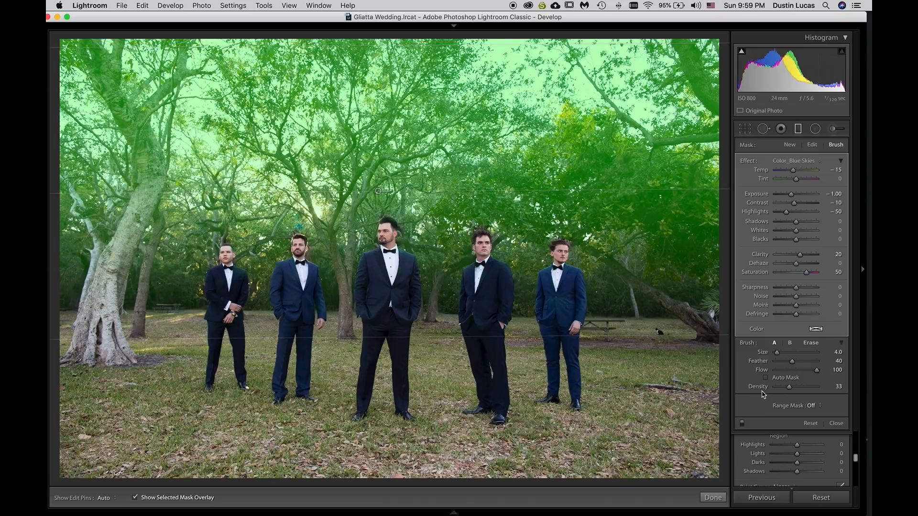
# Hide the mask overlay and switch the graduated filter off and on repeatedly to compare the photo with and without it.
pyautogui.click(742, 424)
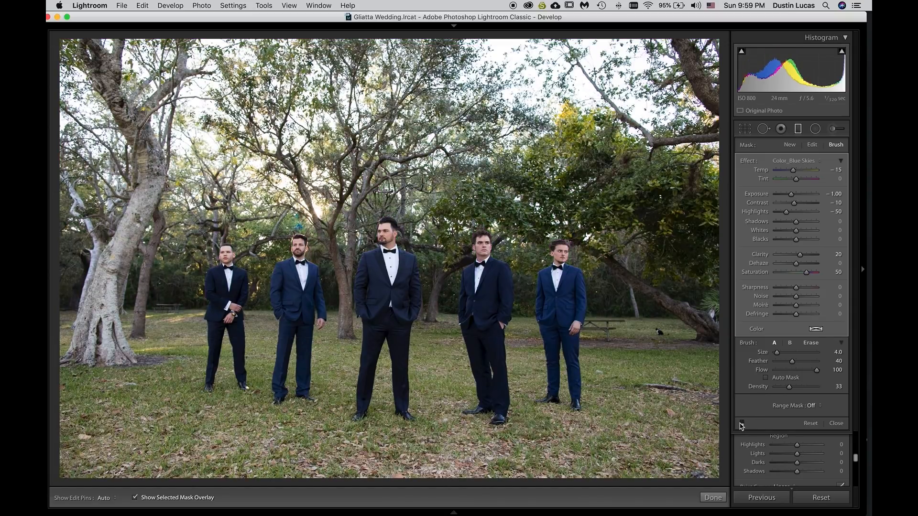
pyautogui.click(741, 424)
pyautogui.click(741, 424)
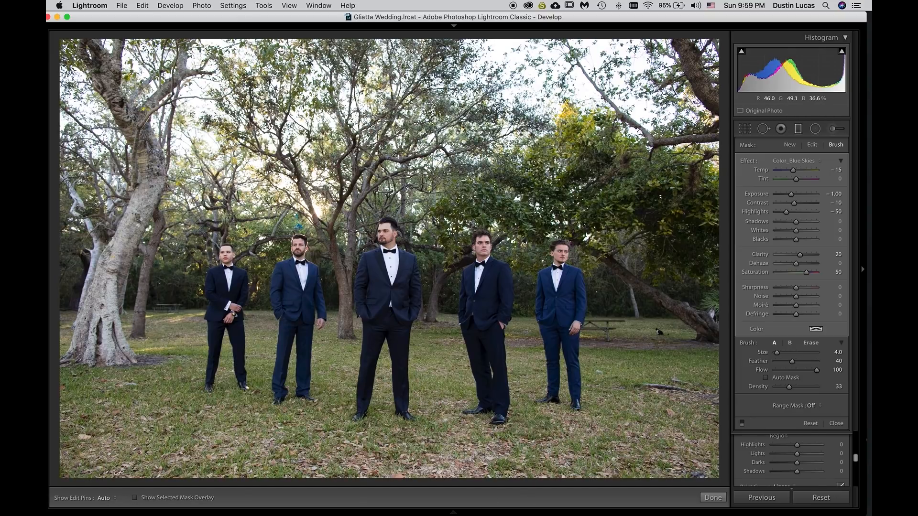
pyautogui.click(742, 423)
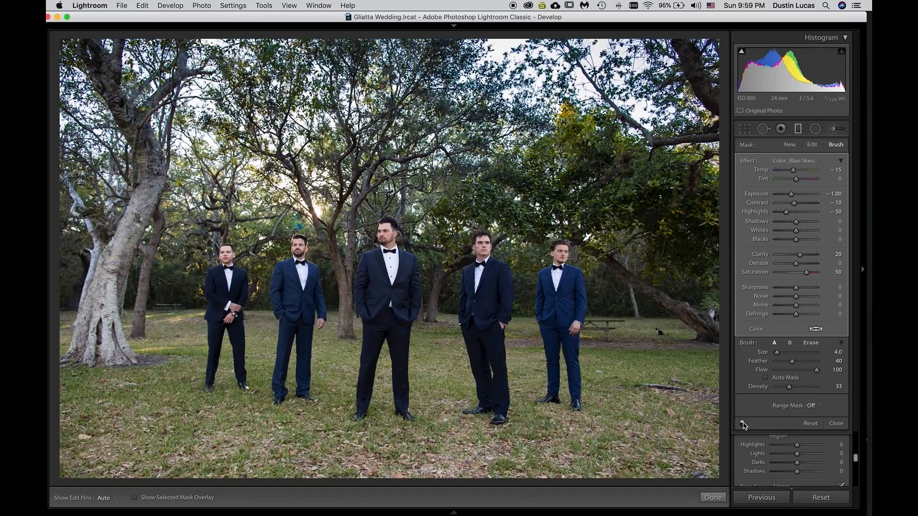
pyautogui.click(742, 424)
pyautogui.click(742, 424)
pyautogui.click(742, 423)
pyautogui.click(742, 424)
# Toggle the selected mask overlay on and off, and switch to the Adjustment Brush and back to the Graduated Filter.
pyautogui.click(134, 498)
pyautogui.click(134, 498)
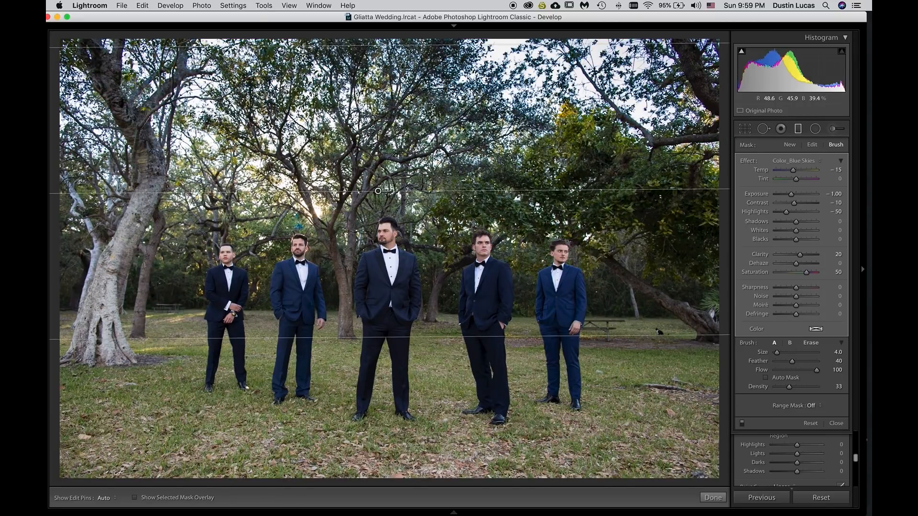
pyautogui.press('k')
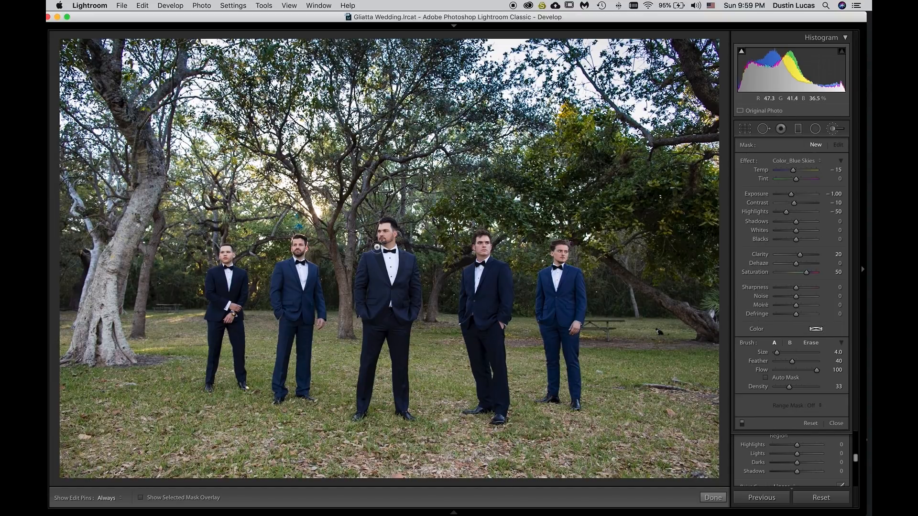
pyautogui.press('m')
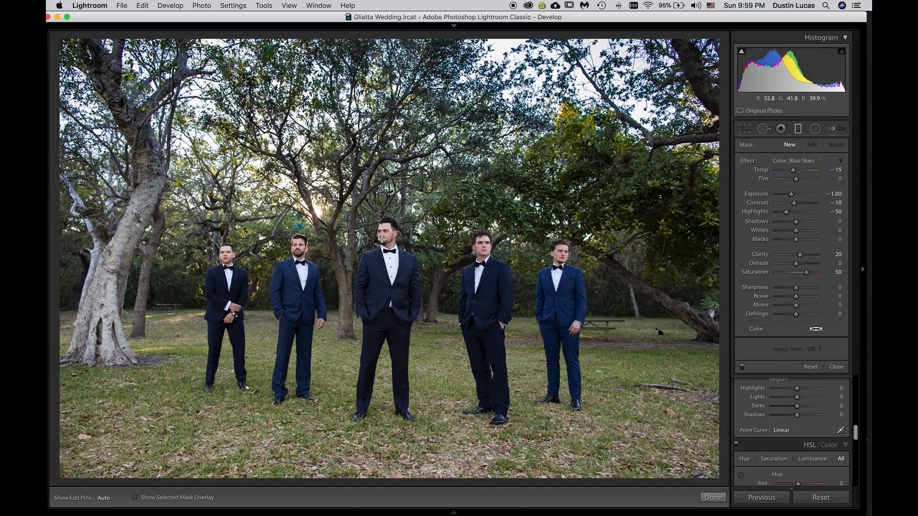
# Return to the library grid and look through the wedding photos from the early getting-ready and detail shots onward.
pyautogui.press('g')
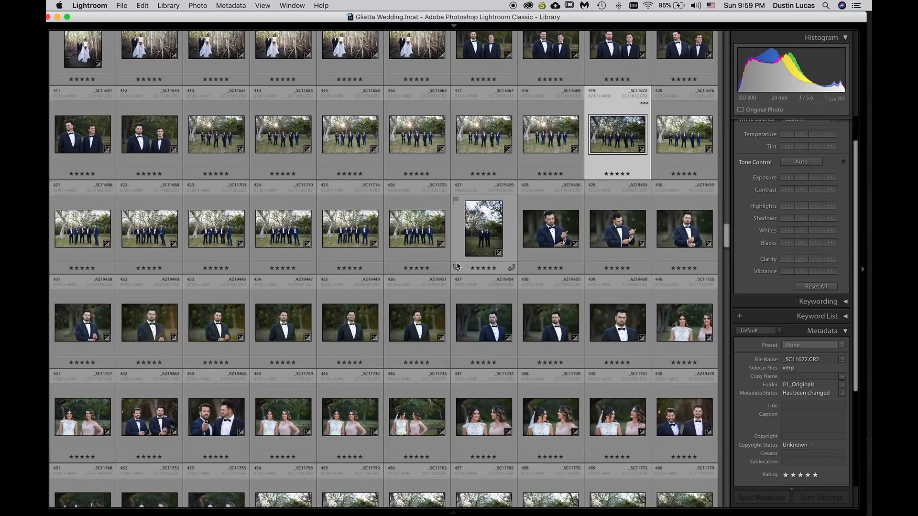
pyautogui.scroll(20, 457, 266)
pyautogui.scroll(5, 458, 264)
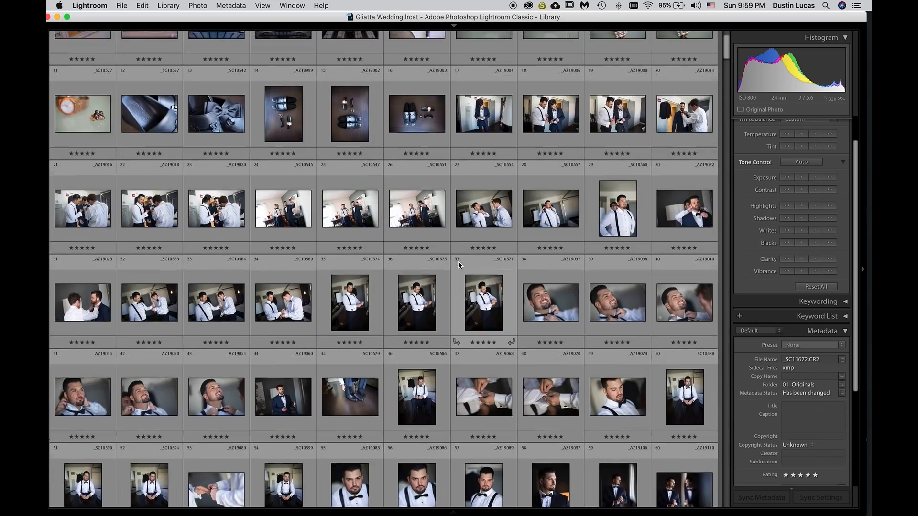
pyautogui.scroll(1, 458, 261)
pyautogui.scroll(-4, 458, 261)
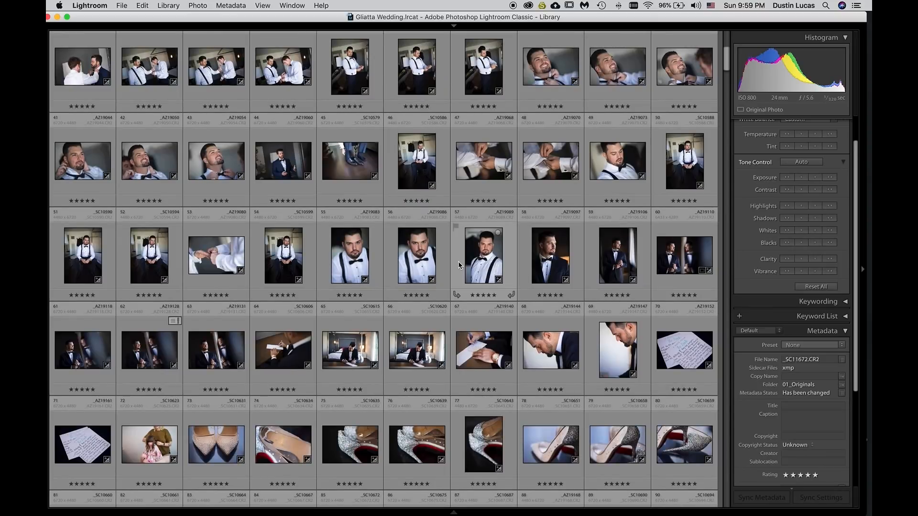
pyautogui.scroll(-2, 458, 261)
pyautogui.scroll(-2, 458, 261)
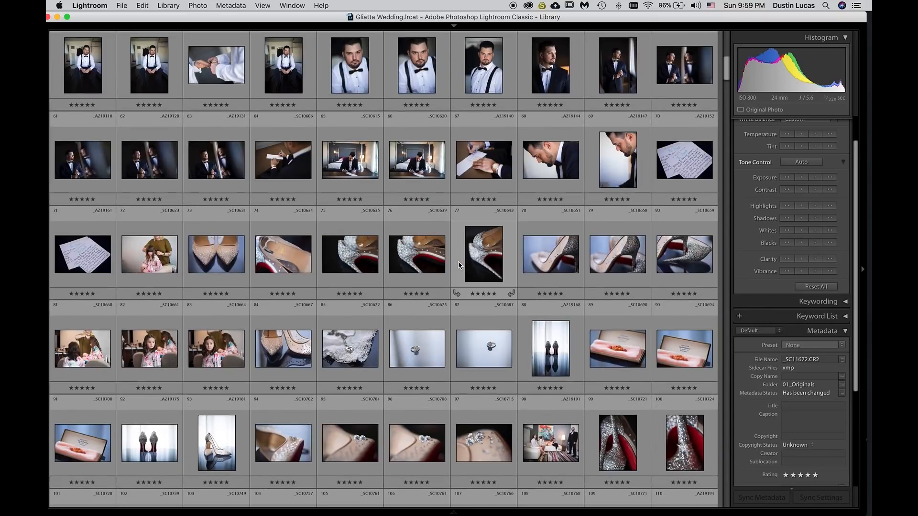
pyautogui.scroll(-3, 458, 261)
pyautogui.scroll(-5, 458, 265)
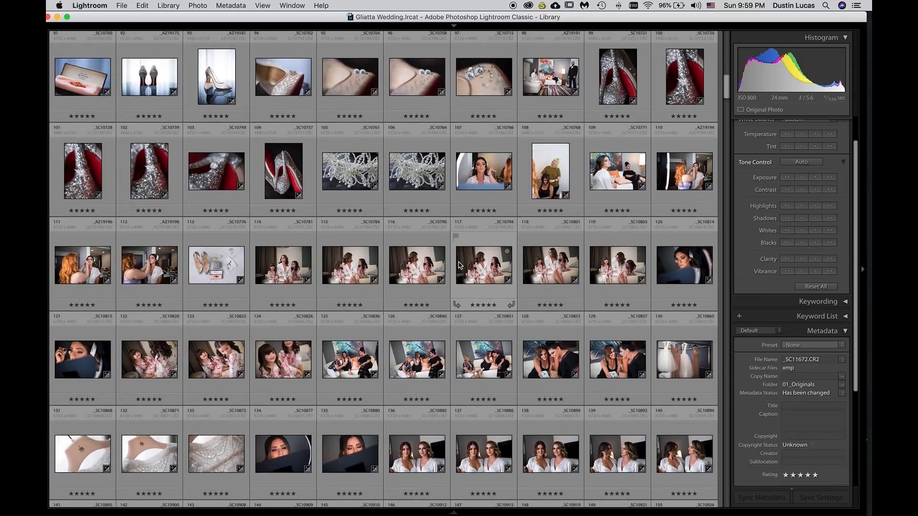
pyautogui.scroll(-1, 459, 266)
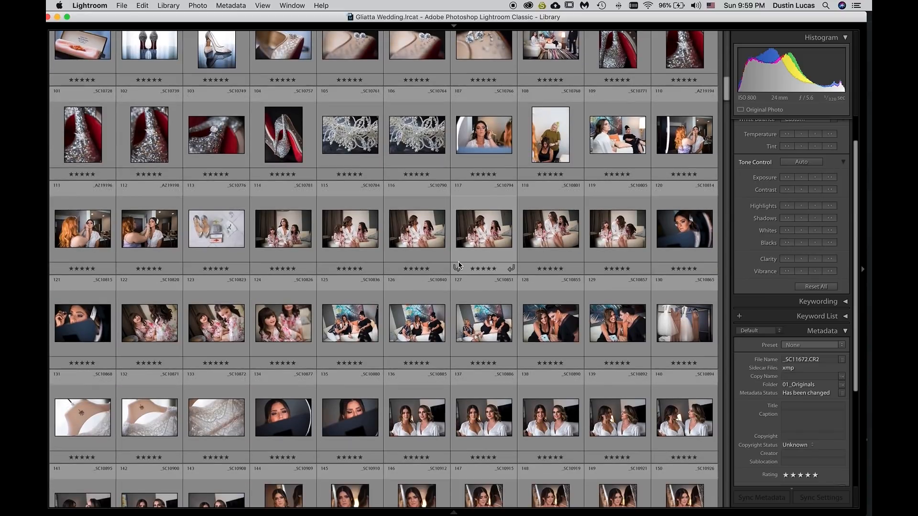
# Enlarge photo _SC10885 of the two women in white robes, and return to the grid to browse further.
pyautogui.doubleClick(436, 420)
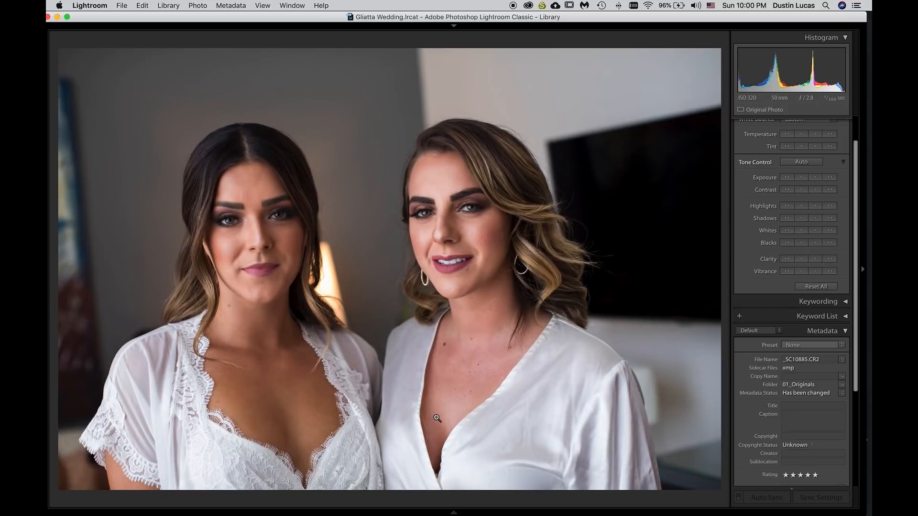
pyautogui.doubleClick(437, 419)
pyautogui.scroll(-5, 447, 389)
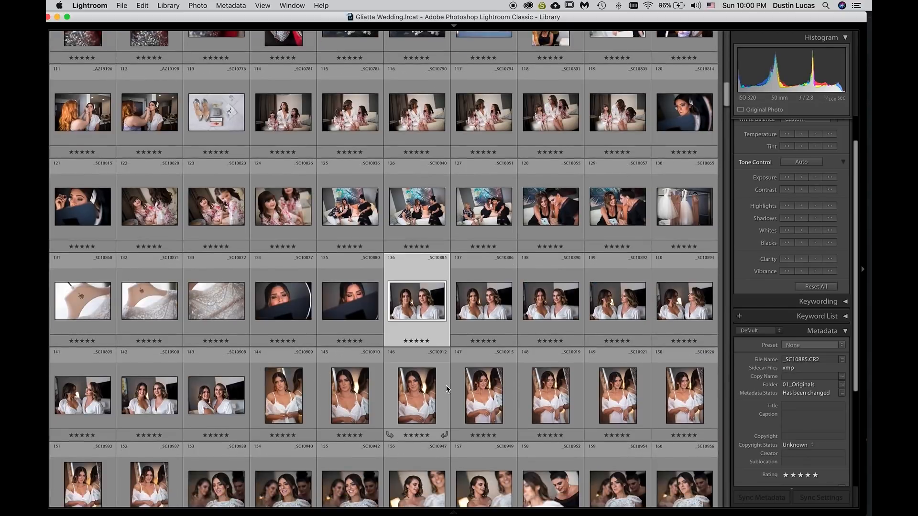
# Browse further through the library grid and open photo _AZ19278 of the bride having her shoe put on in Develop.
pyautogui.scroll(-10, 446, 389)
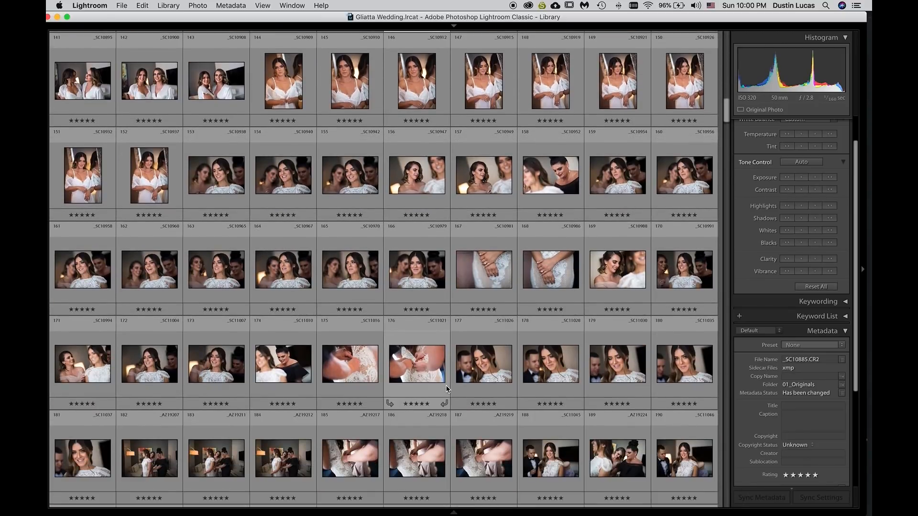
pyautogui.scroll(-5, 447, 388)
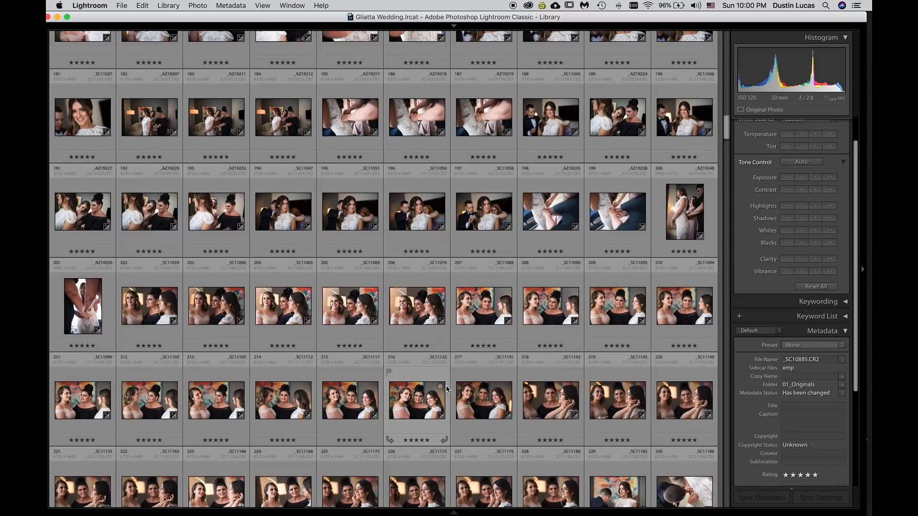
pyautogui.scroll(-4, 447, 389)
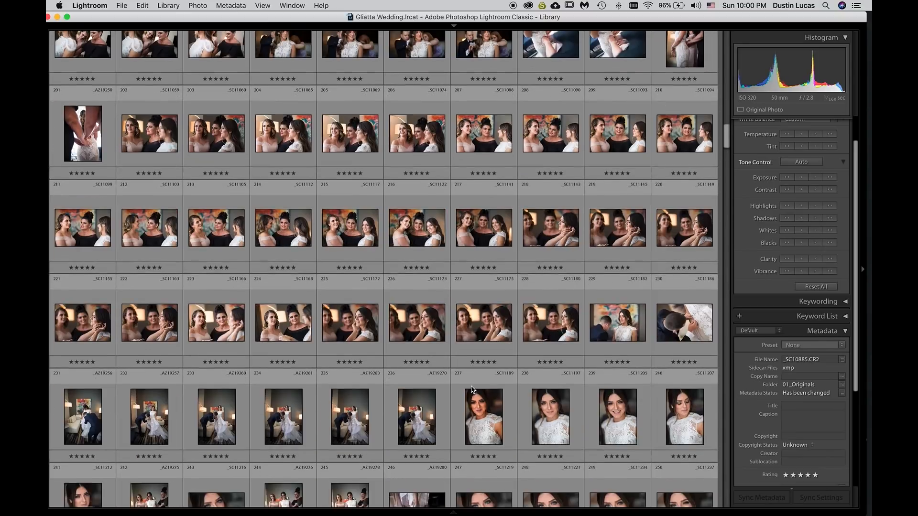
pyautogui.scroll(-5, 472, 390)
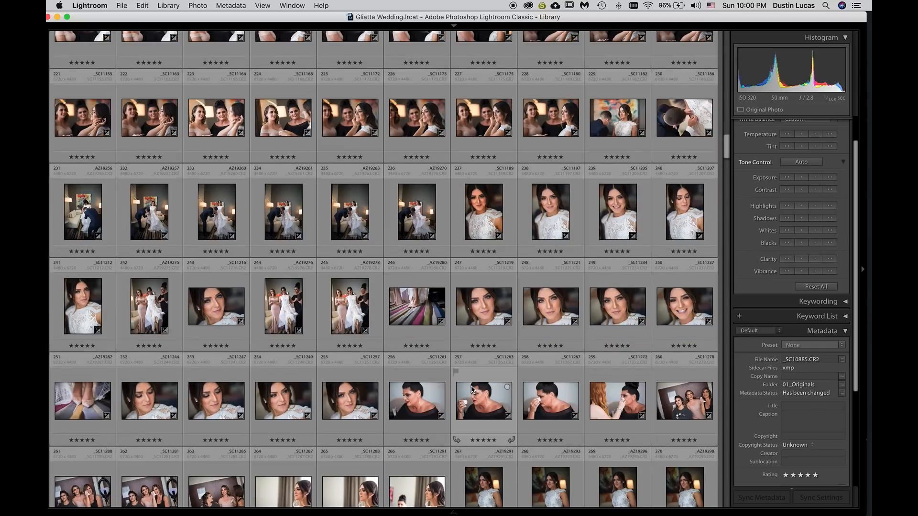
pyautogui.doubleClick(363, 311)
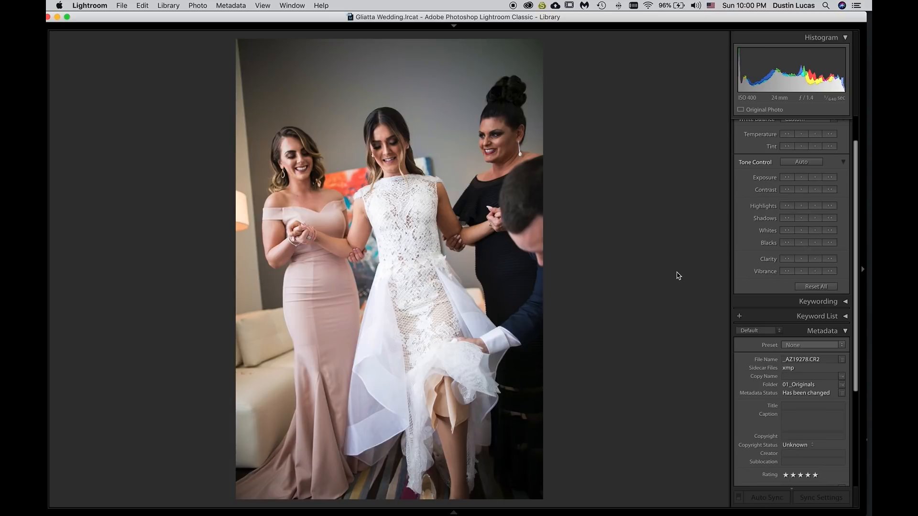
pyautogui.press('d')
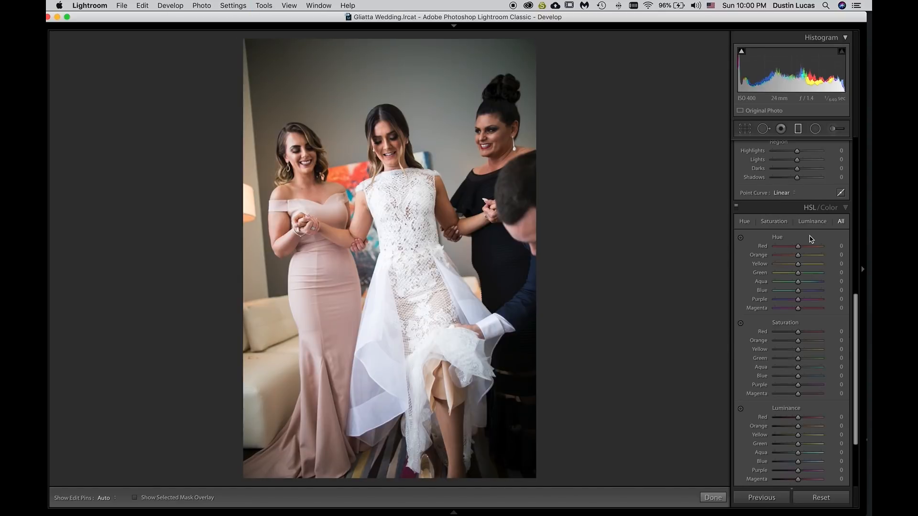
# Add a Burn ++ graduated filter fading from the photo's left edge to just beyond its right edge, and activate the filter's mask brush.
pyautogui.press('k')
pyautogui.click(799, 161)
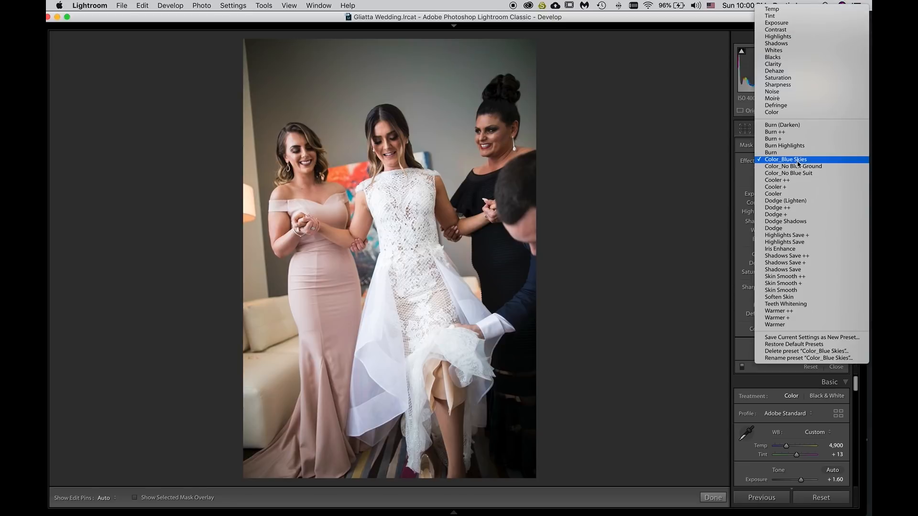
pyautogui.click(794, 133)
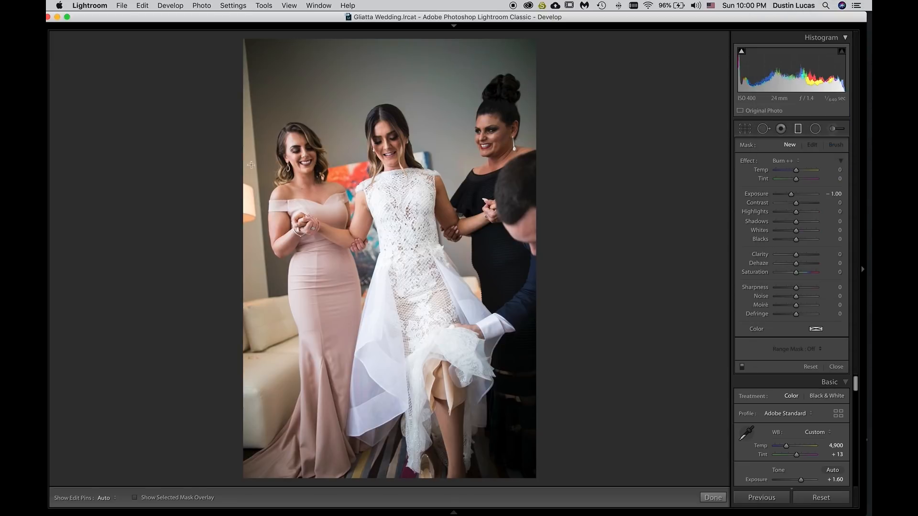
pyautogui.moveTo(189, 195); pyautogui.dragTo(634, 191)
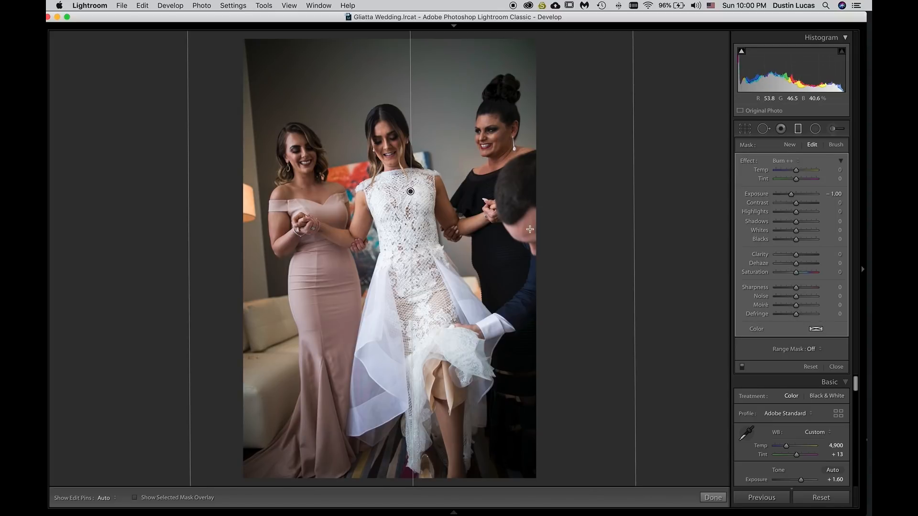
pyautogui.moveTo(623, 211); pyautogui.dragTo(500, 207)
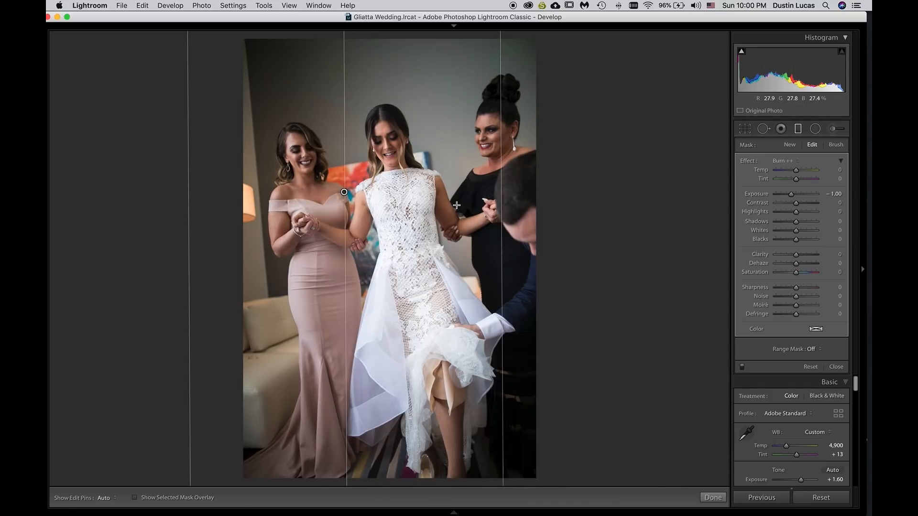
pyautogui.moveTo(365, 192); pyautogui.dragTo(408, 191)
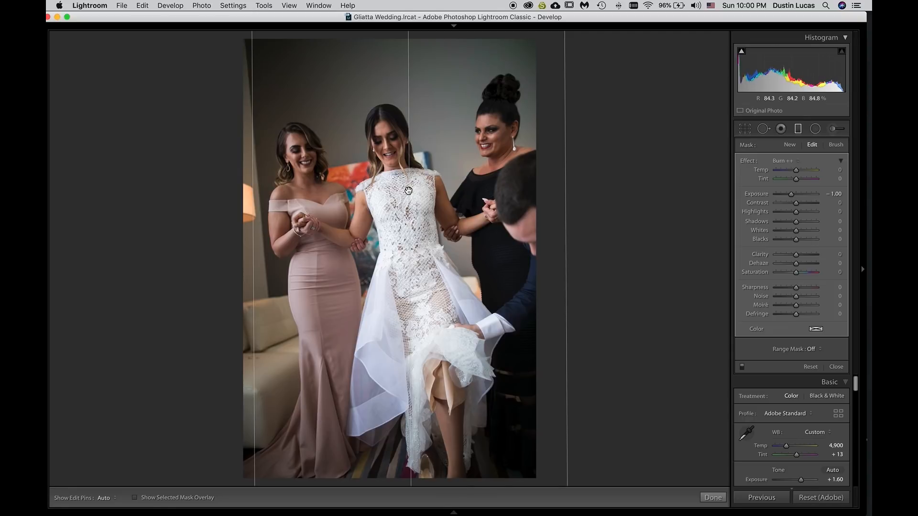
pyautogui.hotkey('shift', 't')
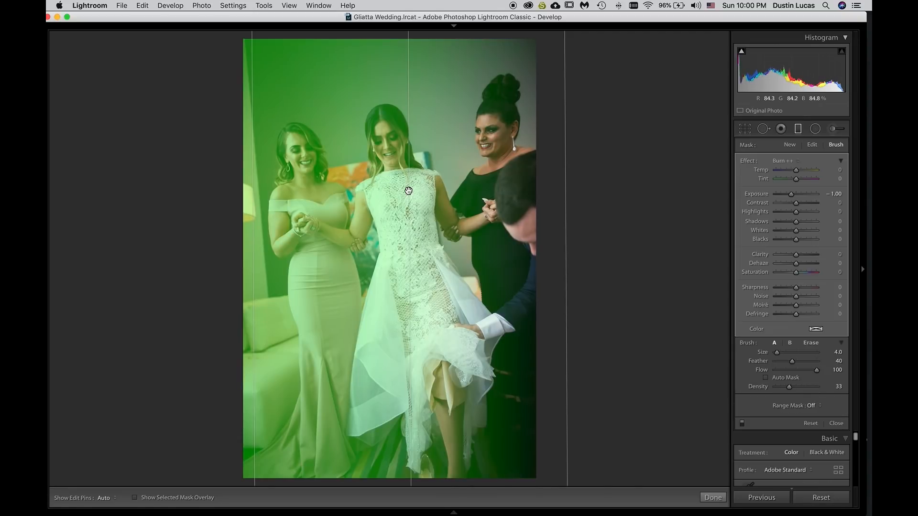
pyautogui.press('alt')
pyautogui.press('h')
pyautogui.moveTo(294, 163)
pyautogui.mouseDown()
pyautogui.moveTo(294, 135)
pyautogui.moveTo(313, 139)
pyautogui.moveTo(316, 160)
pyautogui.moveTo(319, 127)
pyautogui.mouseUp()
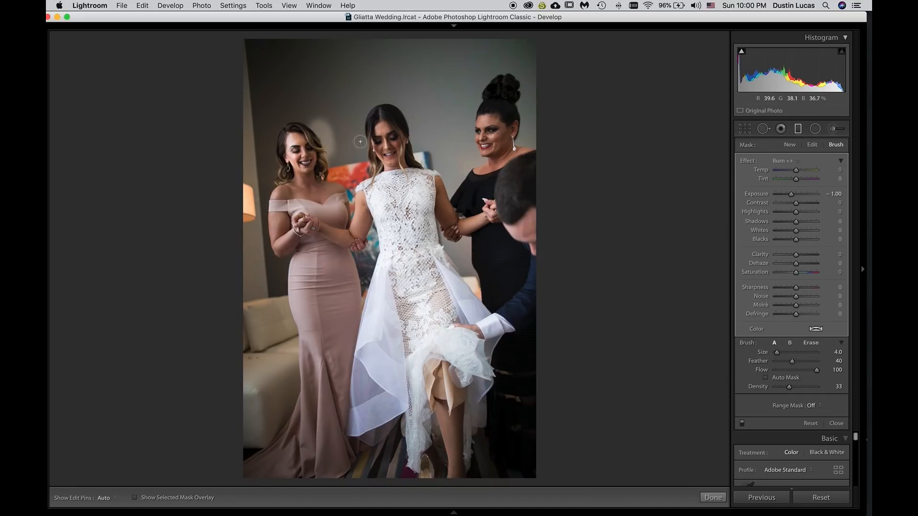
pyautogui.press('super+z')
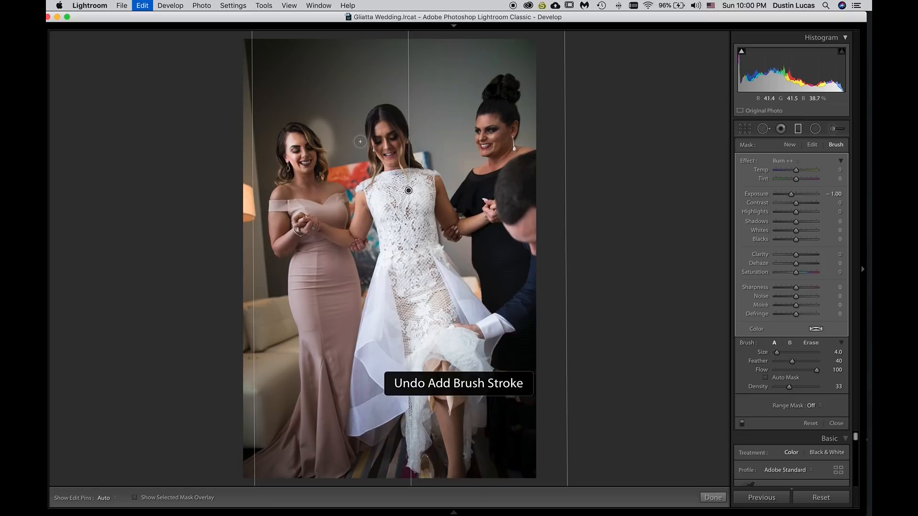
# Set mask brush A to size 8.0 and feather 87, and set the Erase brush's feather to 74.
pyautogui.press(']')
pyautogui.press(']')
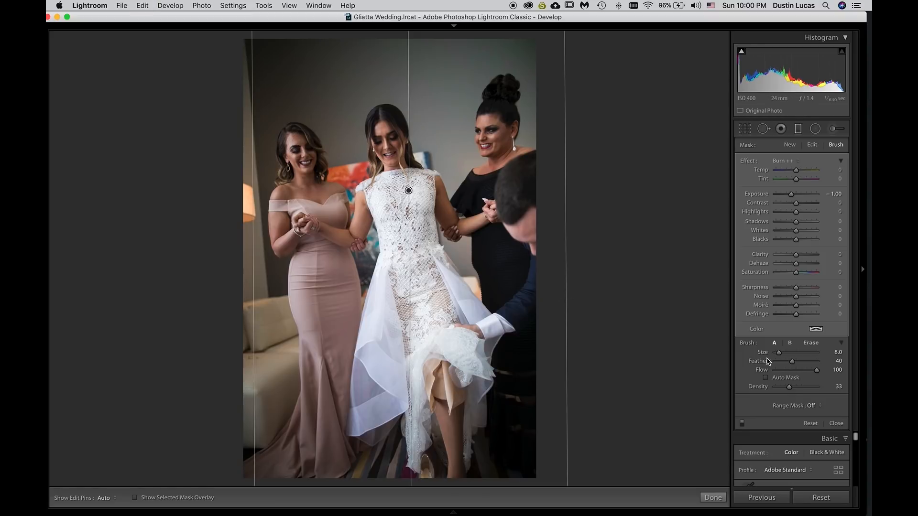
pyautogui.moveTo(792, 362); pyautogui.dragTo(808, 362)
pyautogui.press('alt')
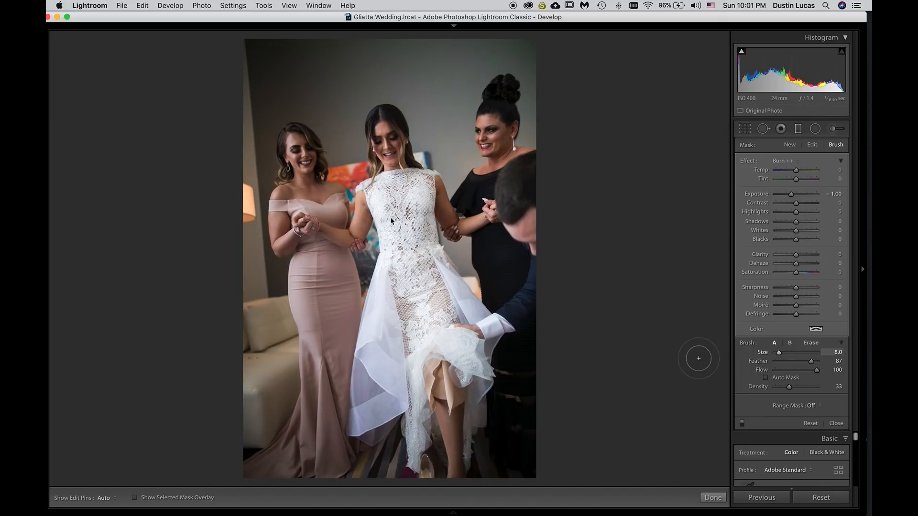
pyautogui.press('h')
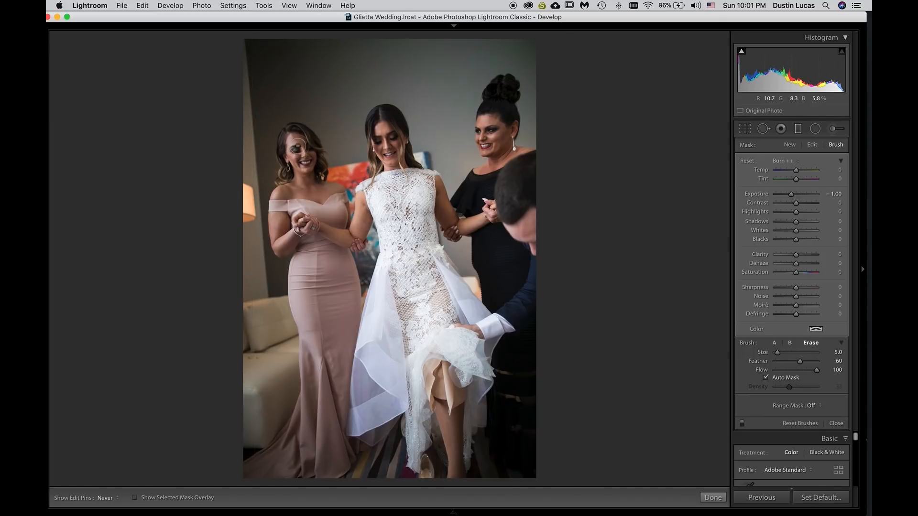
pyautogui.press('h')
pyautogui.moveTo(800, 361); pyautogui.dragTo(805, 365)
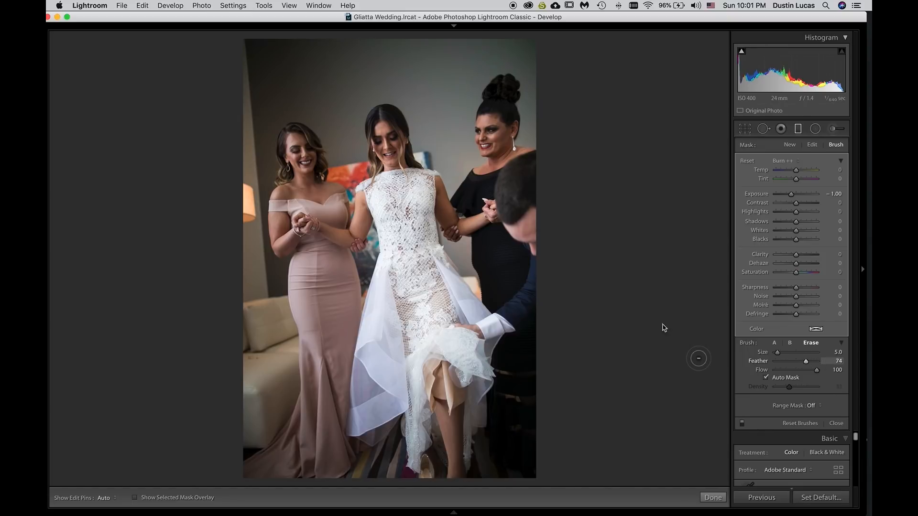
# Erase the filter's darkening from the face, chest and arms of the woman in the pink dress and from the bride's face.
pyautogui.press('h')
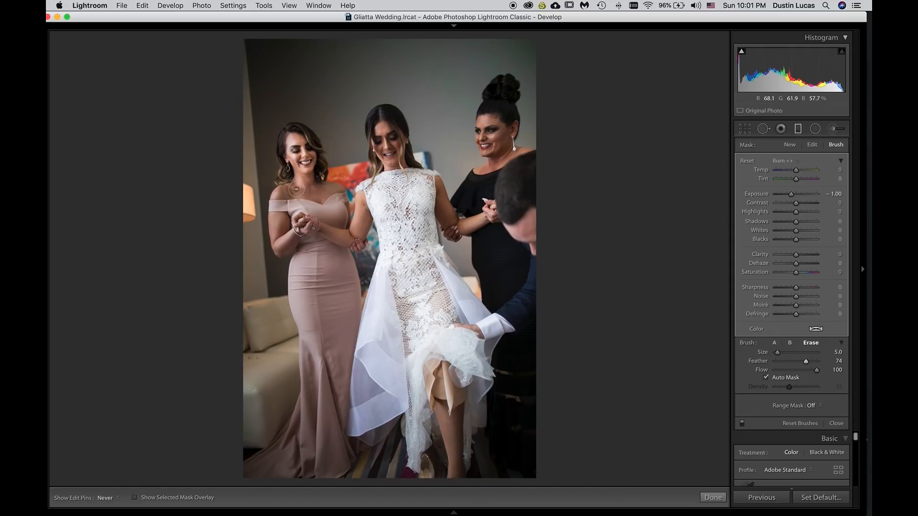
pyautogui.moveTo(279, 243)
pyautogui.mouseDown()
pyautogui.moveTo(304, 226)
pyautogui.moveTo(299, 209)
pyautogui.moveTo(311, 193)
pyautogui.moveTo(325, 192)
pyautogui.moveTo(307, 172)
pyautogui.mouseUp()
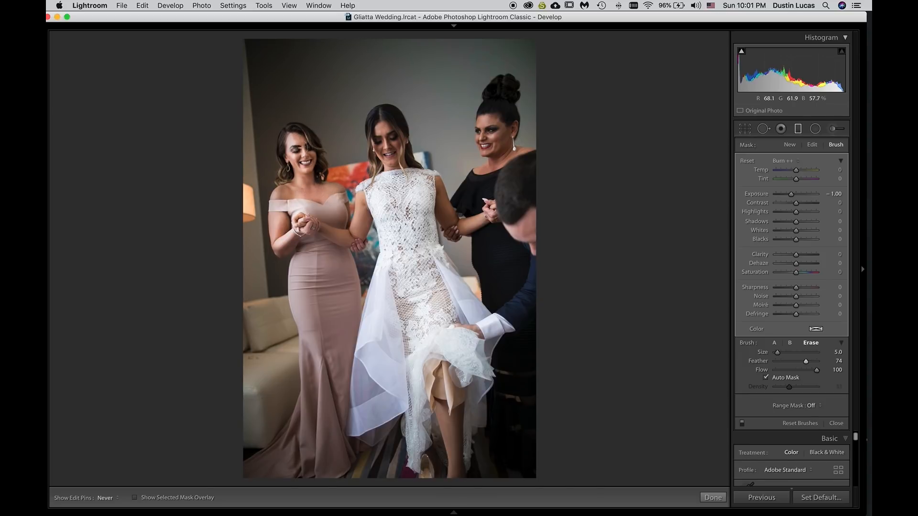
pyautogui.moveTo(382, 127); pyautogui.dragTo(388, 152)
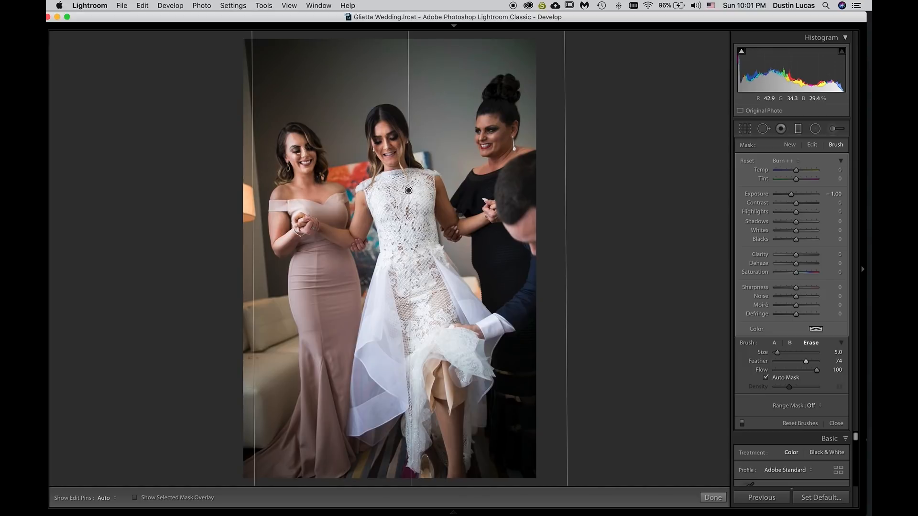
pyautogui.moveTo(318, 192)
pyautogui.mouseDown()
pyautogui.moveTo(341, 203)
pyautogui.moveTo(337, 219)
pyautogui.moveTo(316, 216)
pyautogui.moveTo(326, 217)
pyautogui.mouseUp()
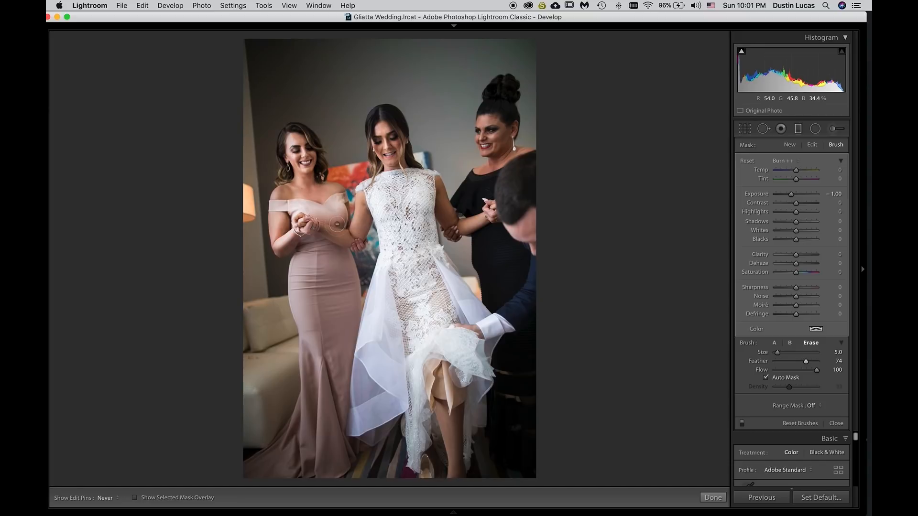
pyautogui.moveTo(282, 246); pyautogui.dragTo(317, 225)
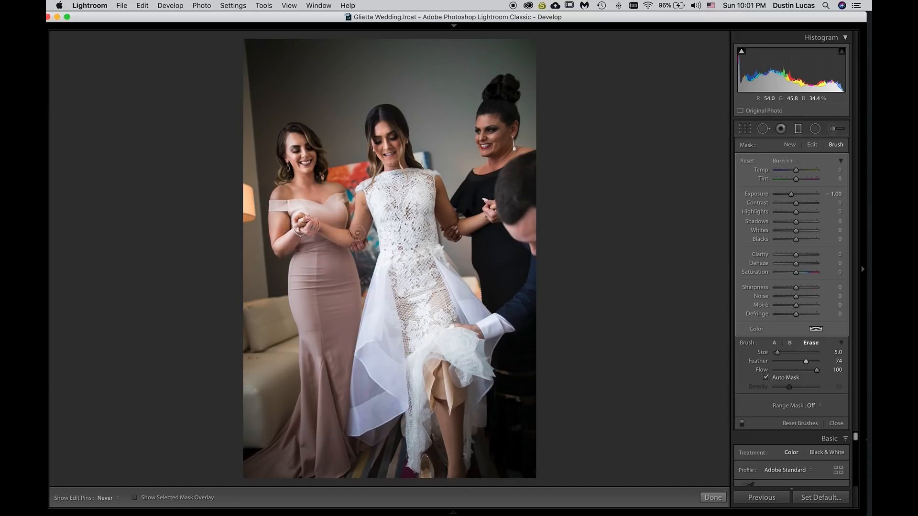
pyautogui.press('h')
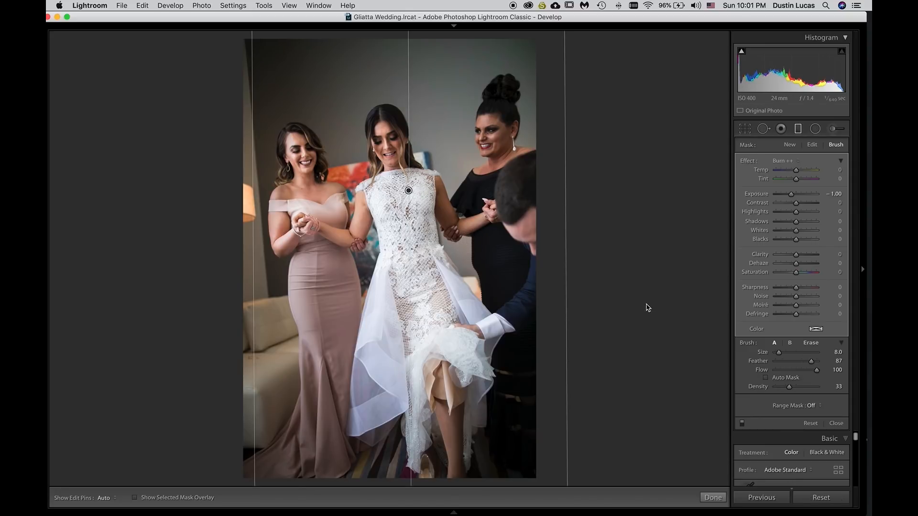
# Set the graduated filter's exposure to −0.86 and switch the filter off and on to compare the photo.
pyautogui.click(742, 425)
pyautogui.click(742, 425)
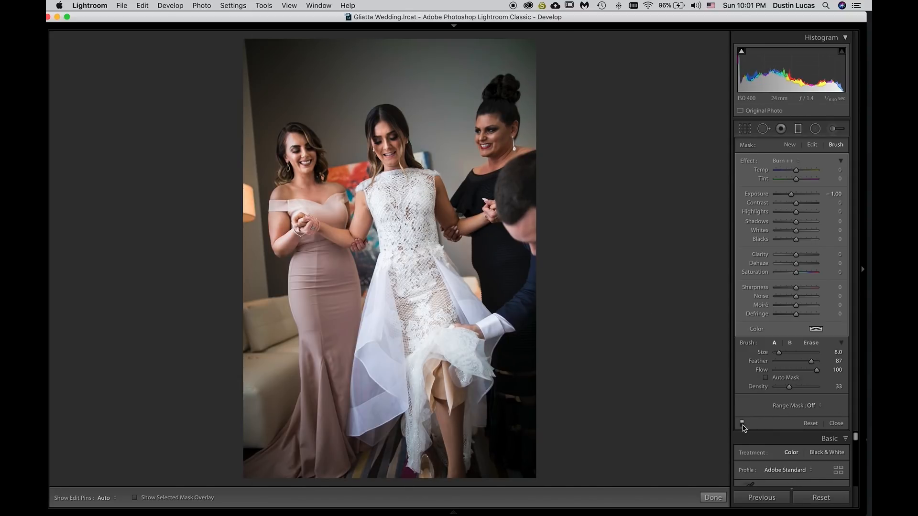
pyautogui.moveTo(791, 194); pyautogui.dragTo(791, 197)
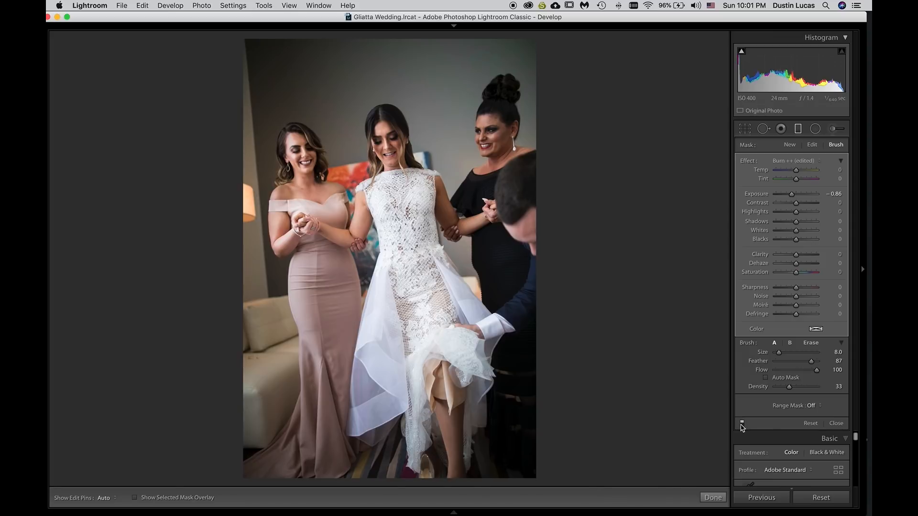
pyautogui.click(743, 424)
pyautogui.click(743, 424)
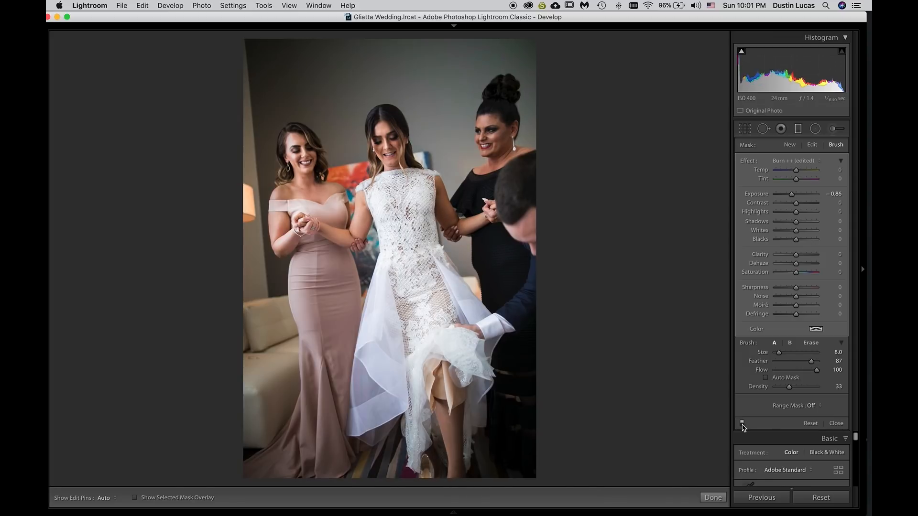
# Apply a Luminance range mask with a range of 23/100 to the filter, and compare the photo with the filter off and on.
pyautogui.click(814, 406)
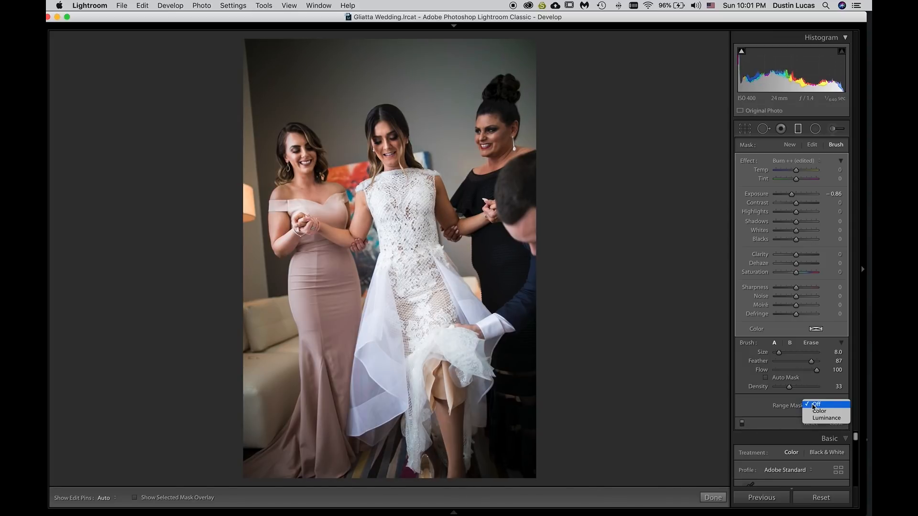
pyautogui.click(823, 417)
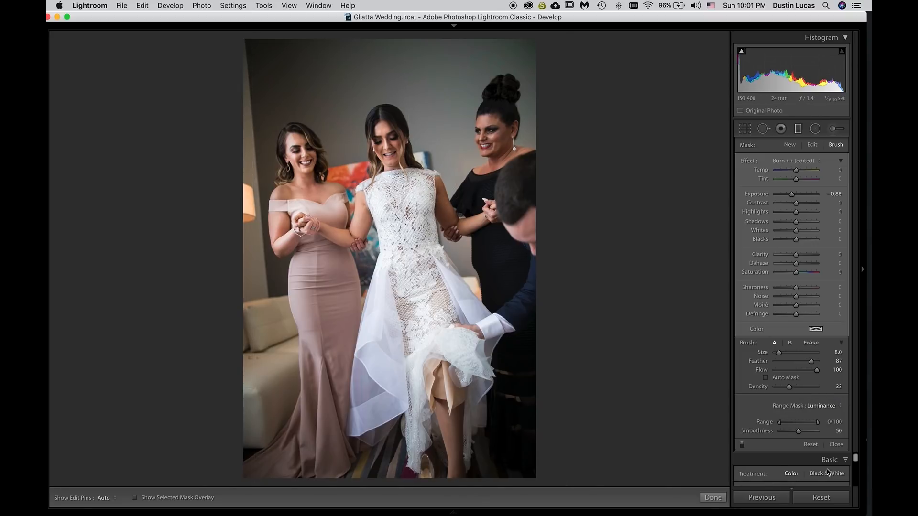
pyautogui.moveTo(815, 425); pyautogui.dragTo(788, 425)
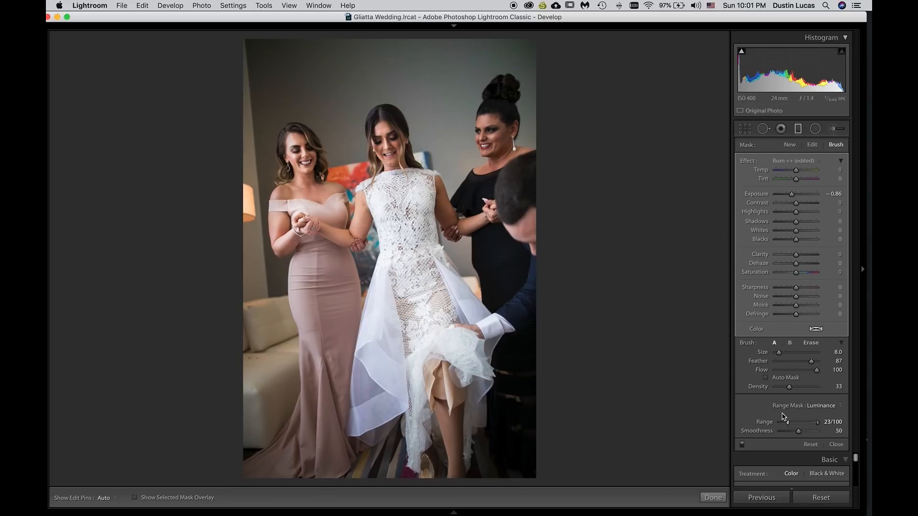
pyautogui.click(743, 445)
pyautogui.click(743, 445)
pyautogui.click(743, 444)
pyautogui.click(743, 445)
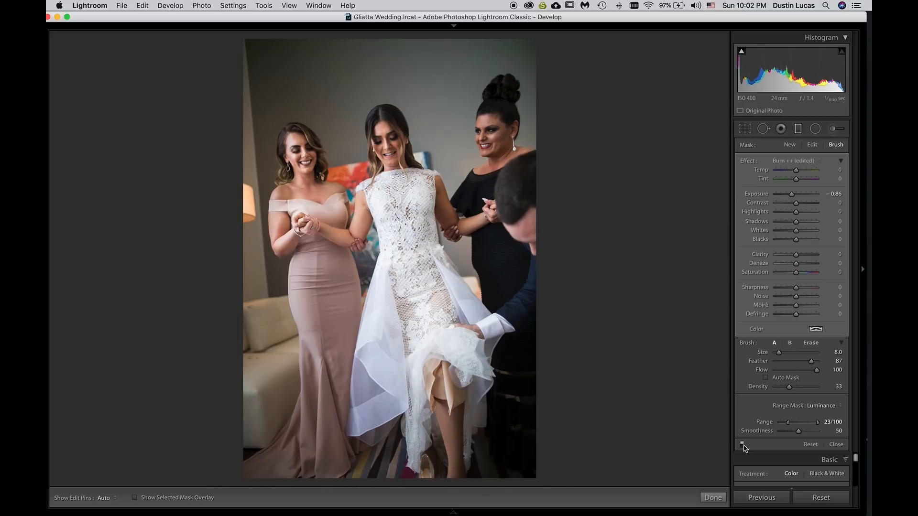
pyautogui.press('alt')
pyautogui.press('h')
pyautogui.press('h')
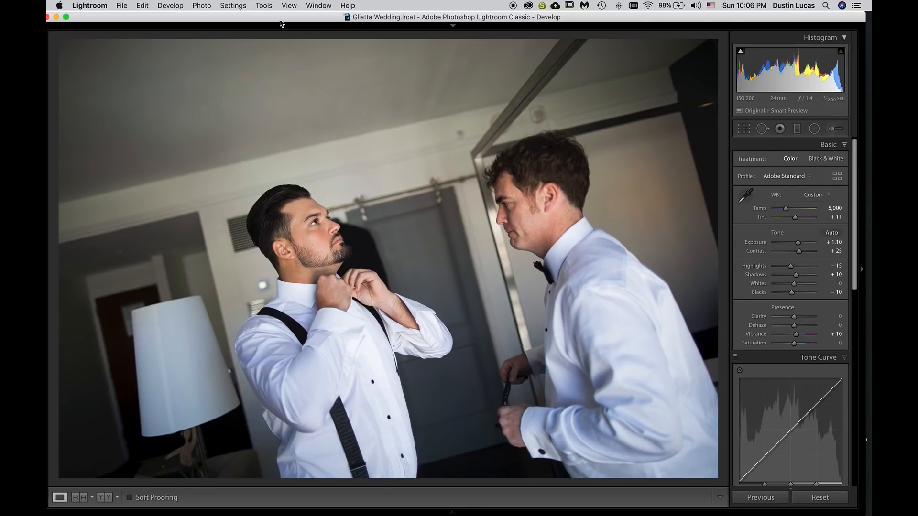
# Straighten the tilted photo of the two men in white shirts along the line where wall meets ceiling, at an angle of 13.10.
pyautogui.press('r')
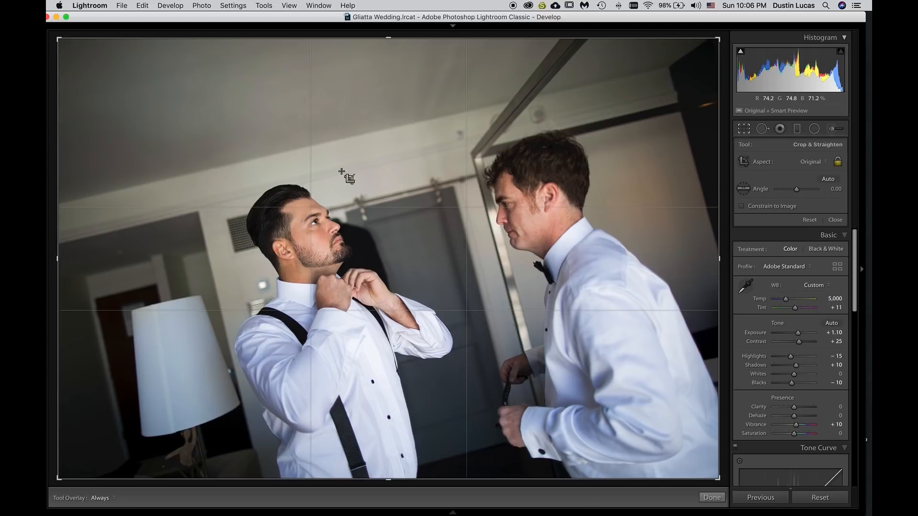
pyautogui.moveTo(167, 179); pyautogui.dragTo(514, 98)
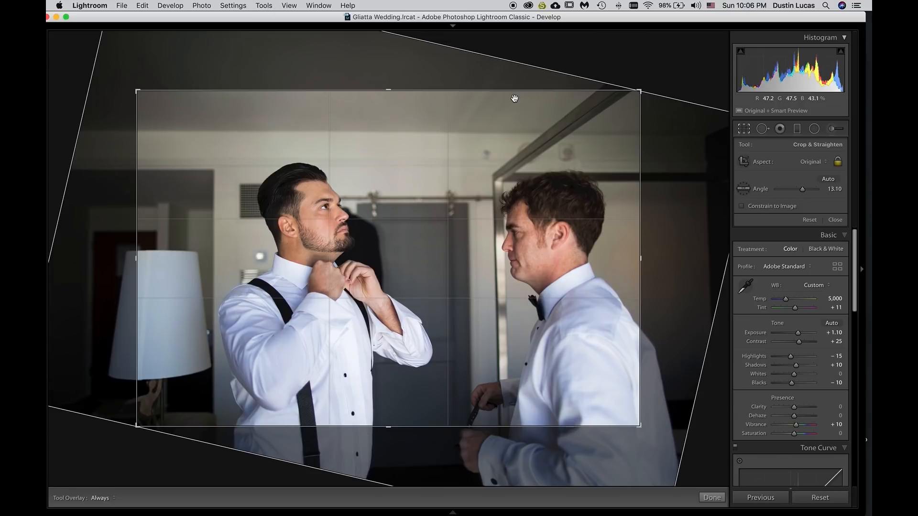
pyautogui.press('super+Right')
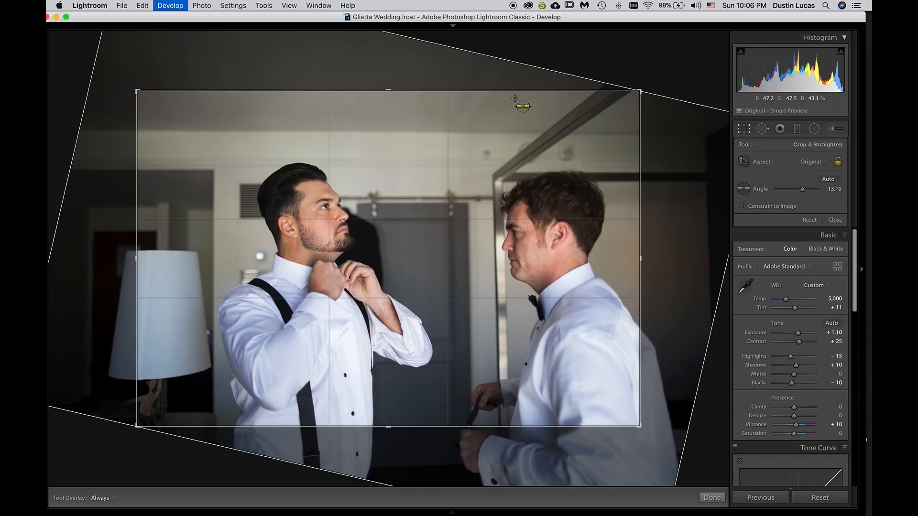
# Straighten the next two tilted photos of the man in suspenders being dressed, at angles of 11.23 and 10.38.
pyautogui.moveTo(210, 160); pyautogui.dragTo(531, 97)
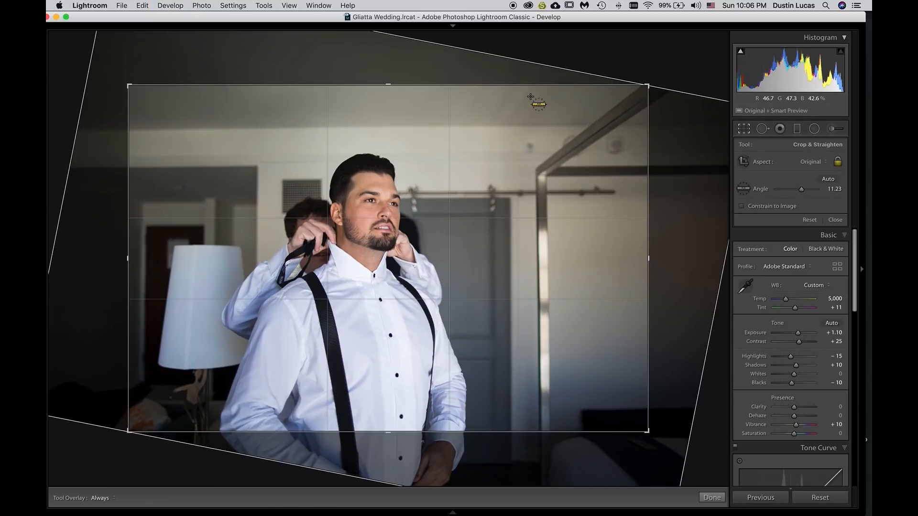
pyautogui.press('super+Right')
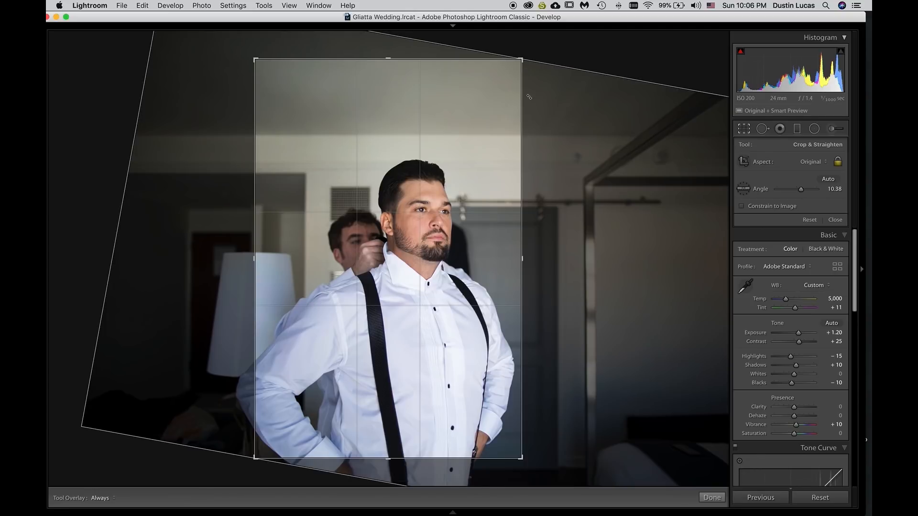
# Turn the crop of the portrait-framed photo to landscape and enlarge it towards the edges of the straightened photo.
pyautogui.press('x')
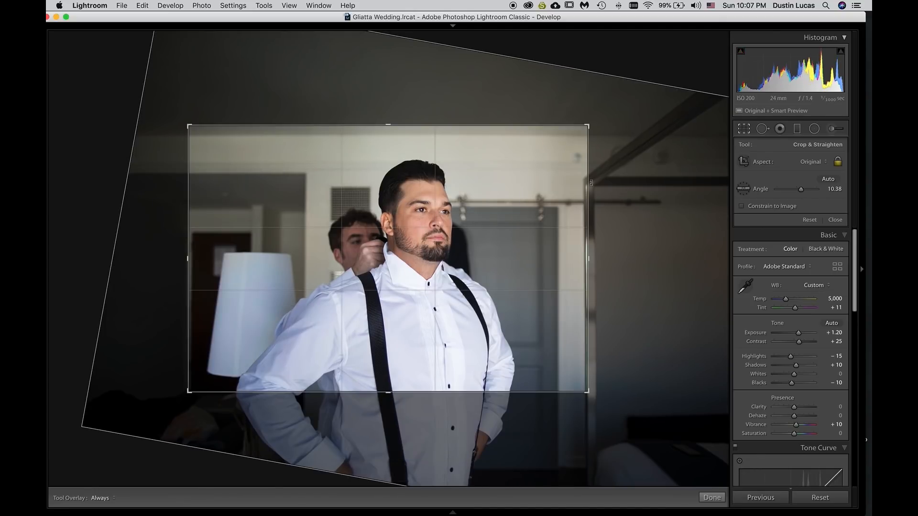
pyautogui.moveTo(588, 126); pyautogui.dragTo(660, 95)
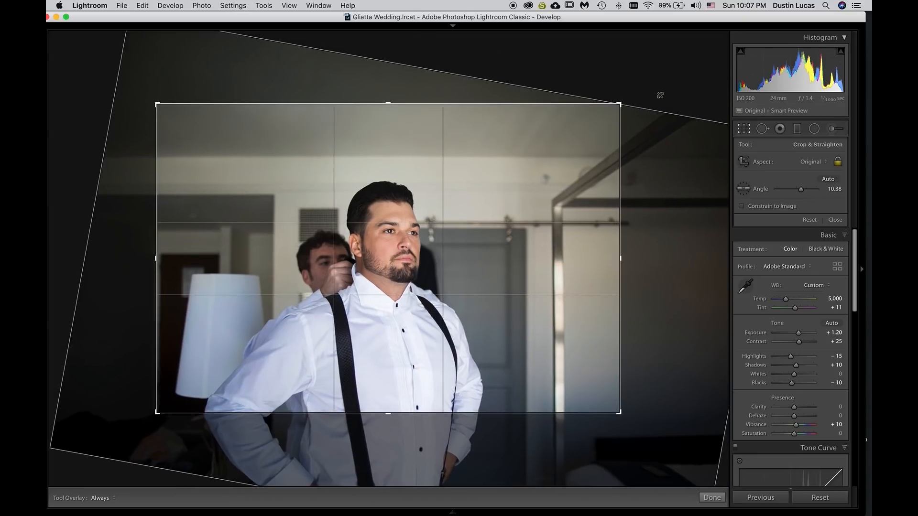
pyautogui.moveTo(158, 416); pyautogui.dragTo(127, 426)
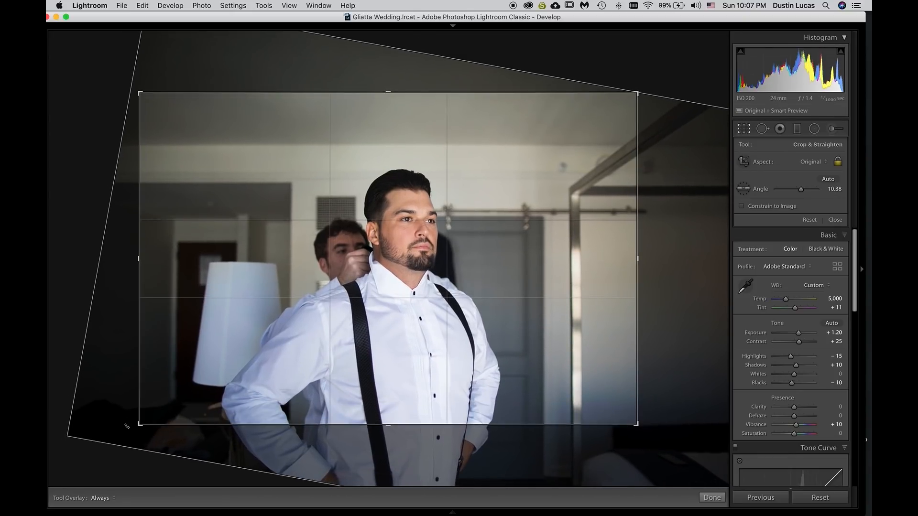
pyautogui.press('x')
pyautogui.press('x')
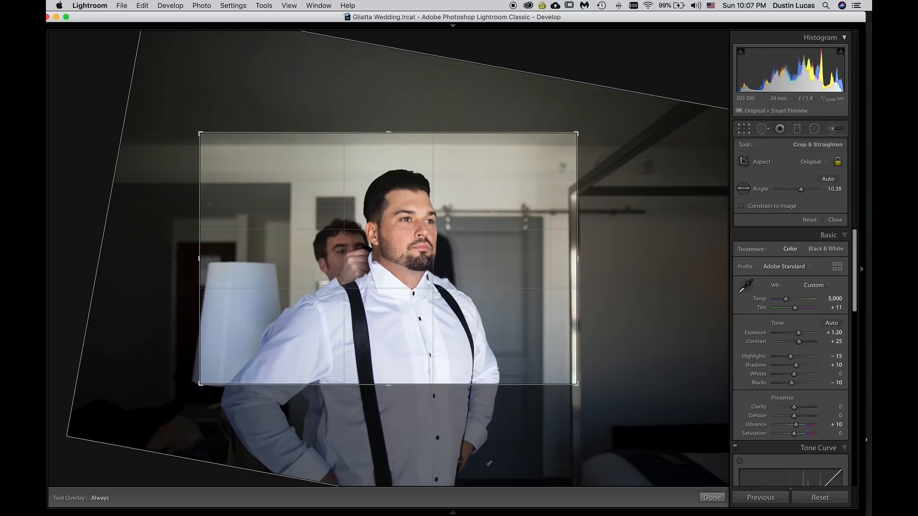
pyautogui.moveTo(577, 384); pyautogui.dragTo(691, 461)
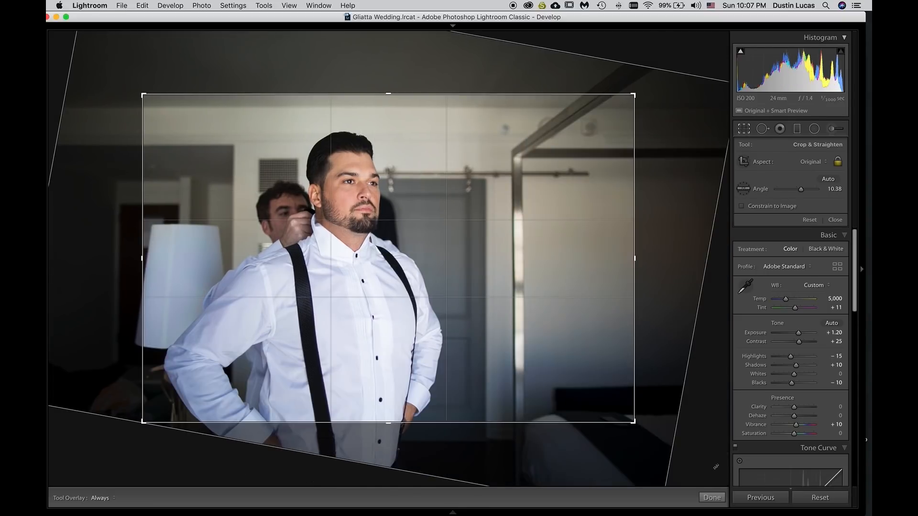
# Turn on Constrain to Image and enlarge the re-flipped landscape crop to the photo's edges around the man in suspenders.
pyautogui.moveTo(312, 153); pyautogui.dragTo(317, 133)
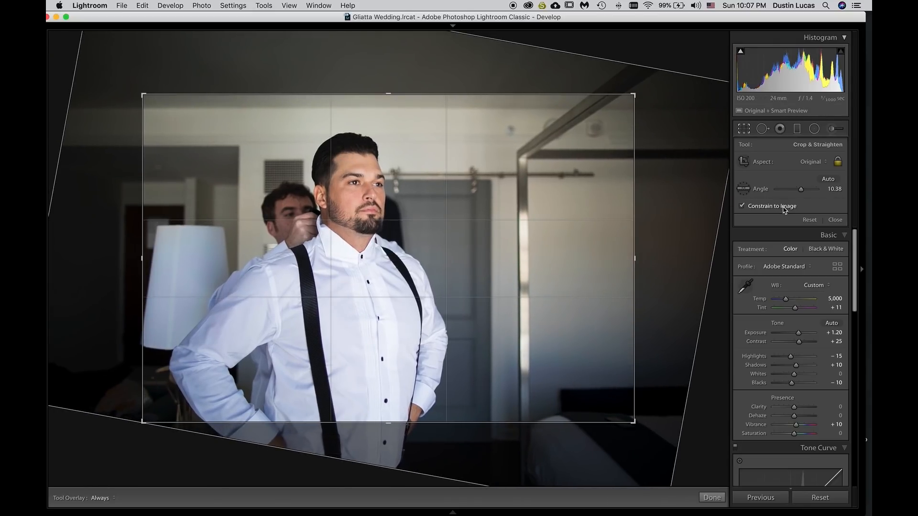
pyautogui.press('x')
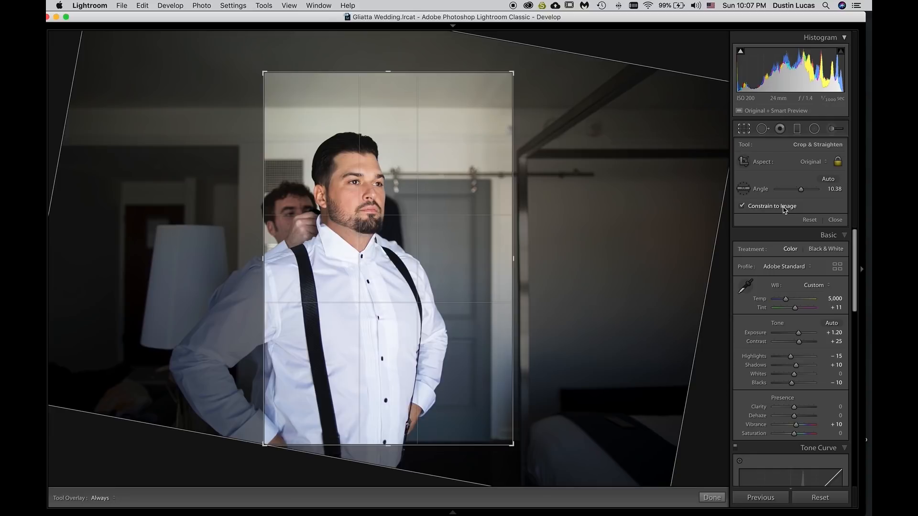
pyautogui.press('x')
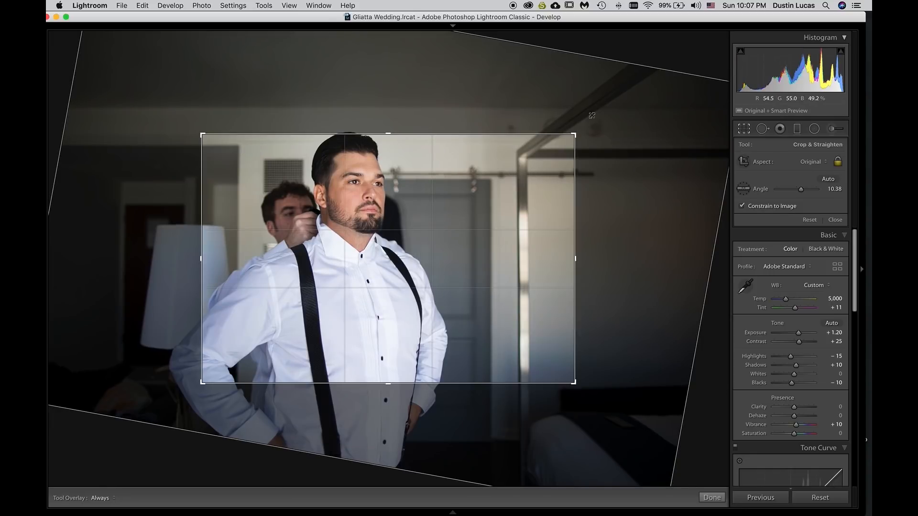
pyautogui.moveTo(580, 127); pyautogui.dragTo(636, 94)
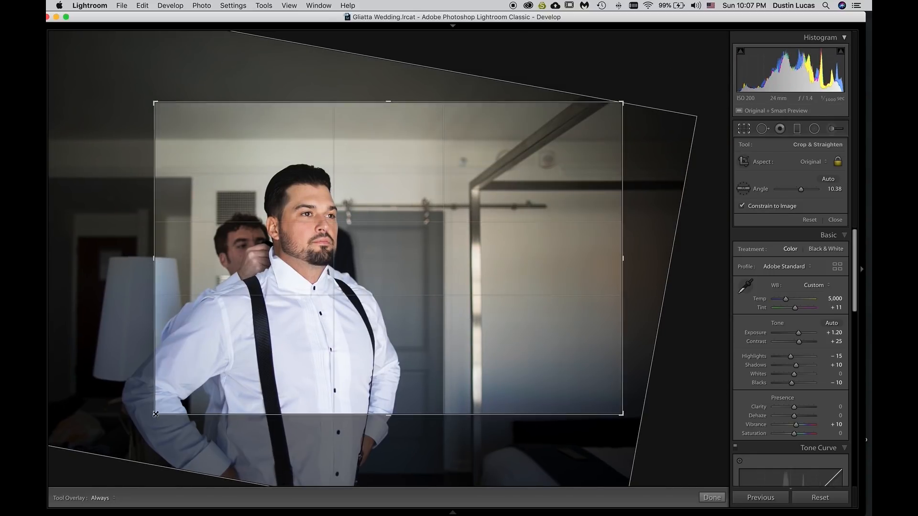
pyautogui.moveTo(155, 414); pyautogui.dragTo(96, 453)
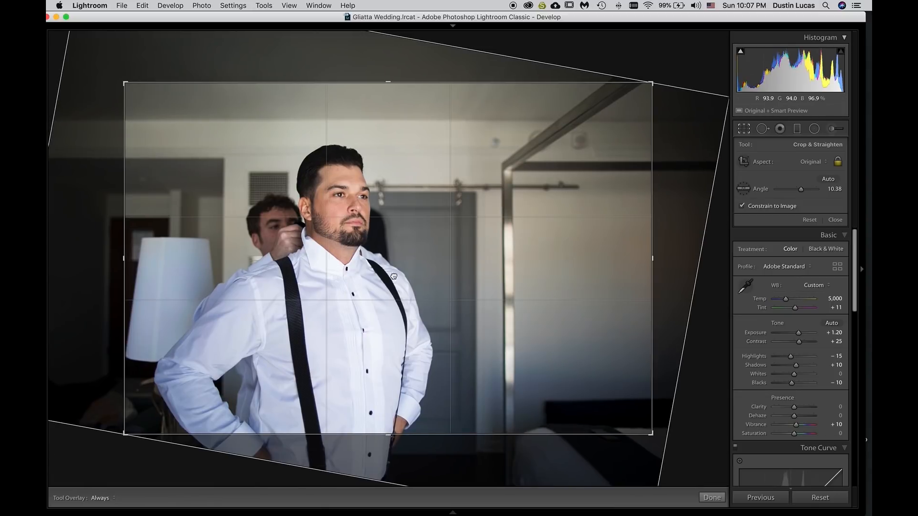
pyautogui.moveTo(392, 276); pyautogui.dragTo(399, 276)
# Return the crop to portrait with the man and his elbows inside the frame, and check the cropped result.
pyautogui.press('x')
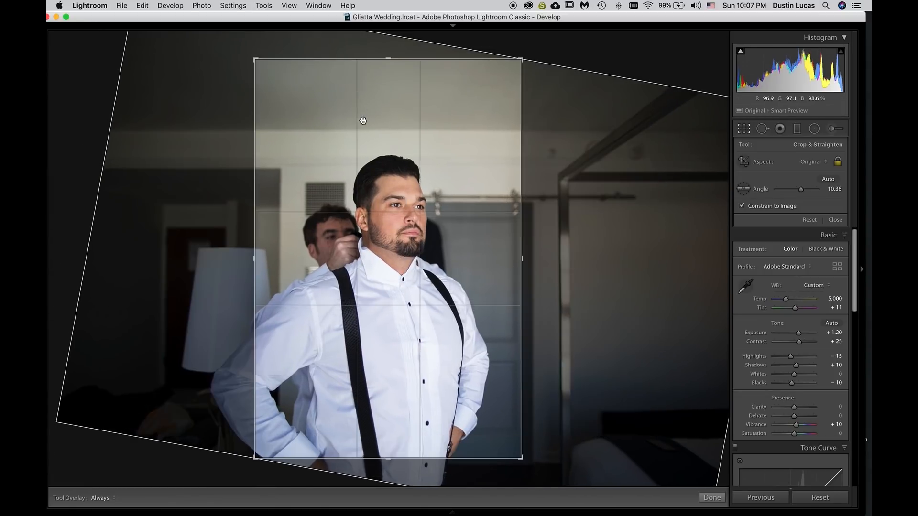
pyautogui.moveTo(414, 340); pyautogui.dragTo(441, 340)
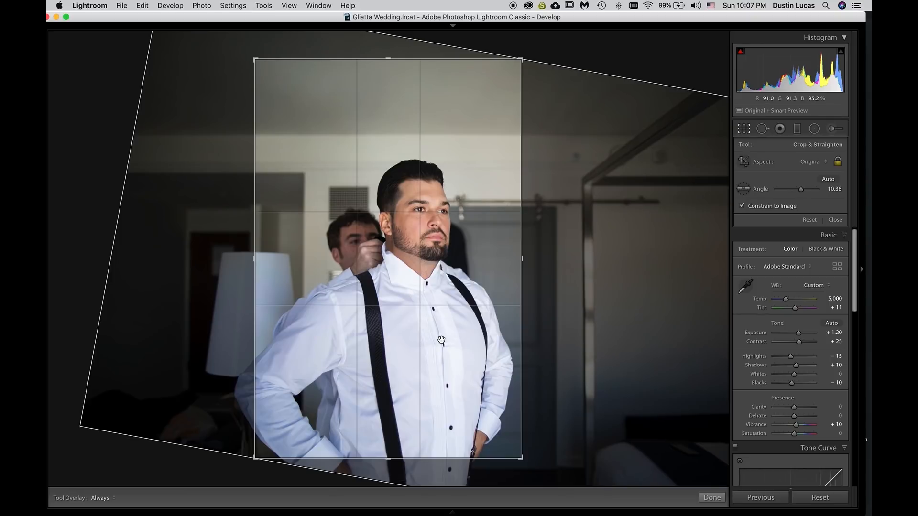
pyautogui.press('r')
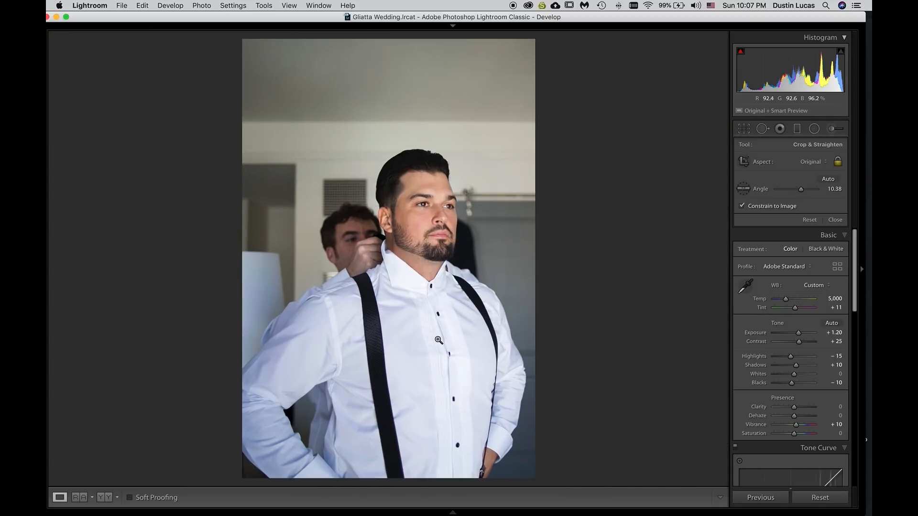
pyautogui.press('r')
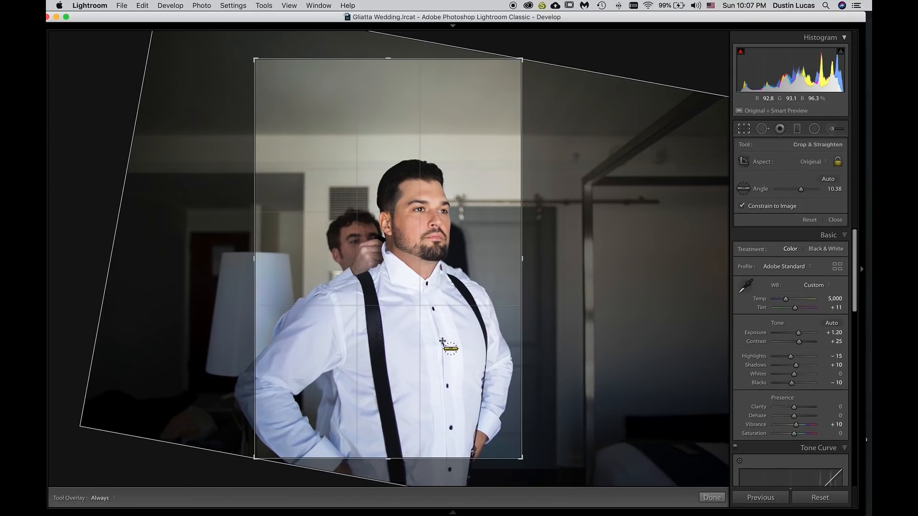
# Straighten the photo of the bearded man in the navy suit holding his bow tie along the upright wall edge, at an angle of 9.04.
pyautogui.press('super+Right')
pyautogui.press('super+Right')
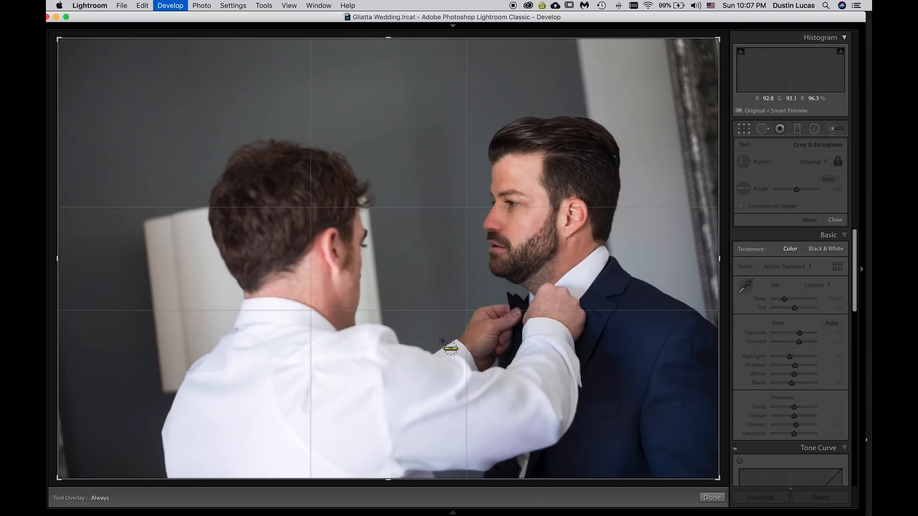
pyautogui.press('super+Left')
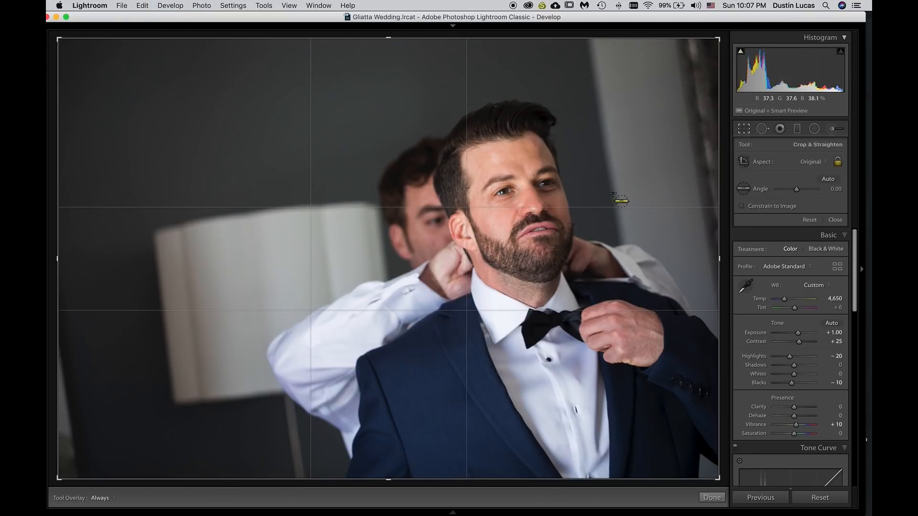
pyautogui.moveTo(620, 241); pyautogui.dragTo(589, 42)
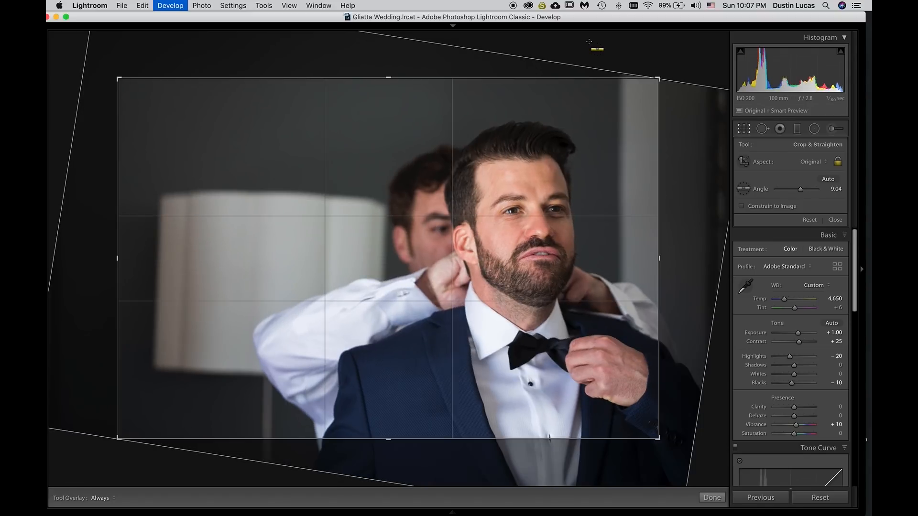
# Straighten the photo of the bow tie being fastened along the wall edge, and the cuff-fastening photo along the ceiling line at 12.01.
pyautogui.press('super+Right')
pyautogui.moveTo(575, 38); pyautogui.dragTo(590, 129)
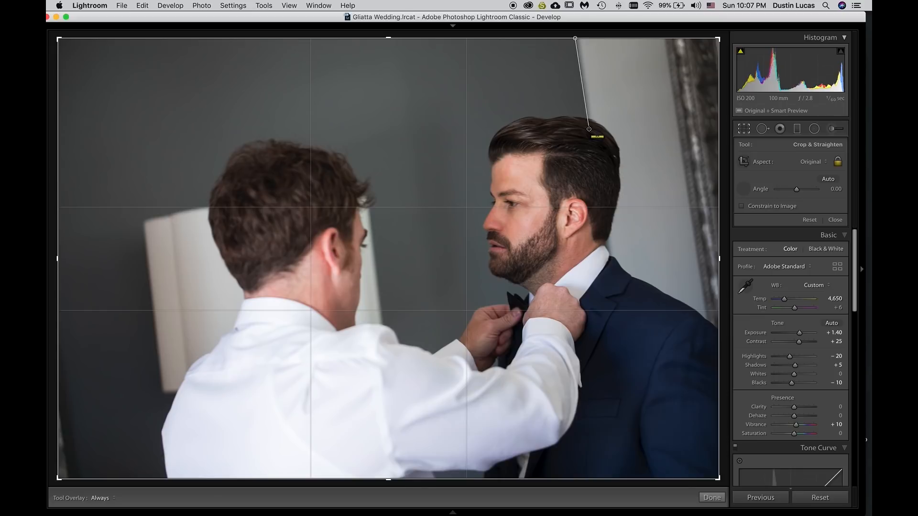
pyautogui.press('super+Right')
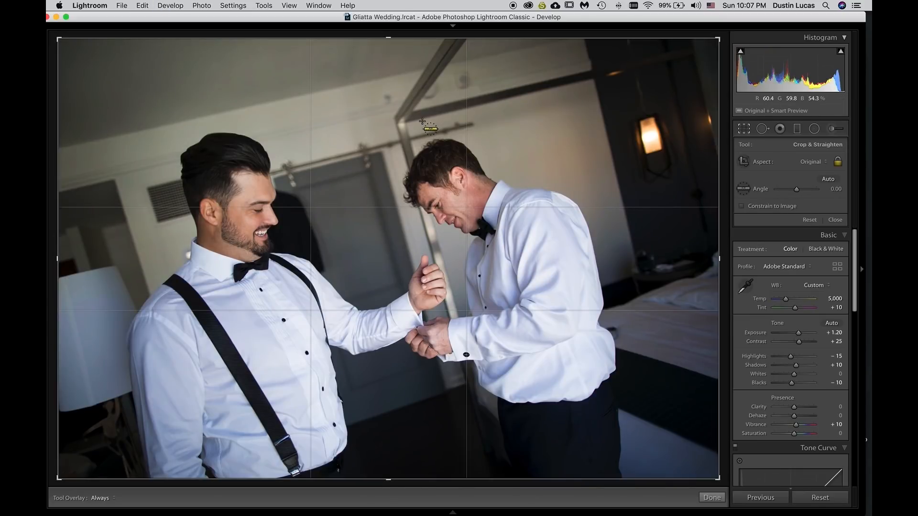
pyautogui.moveTo(270, 101)
pyautogui.mouseDown()
pyautogui.moveTo(451, 81)
pyautogui.moveTo(463, 61)
pyautogui.mouseUp()
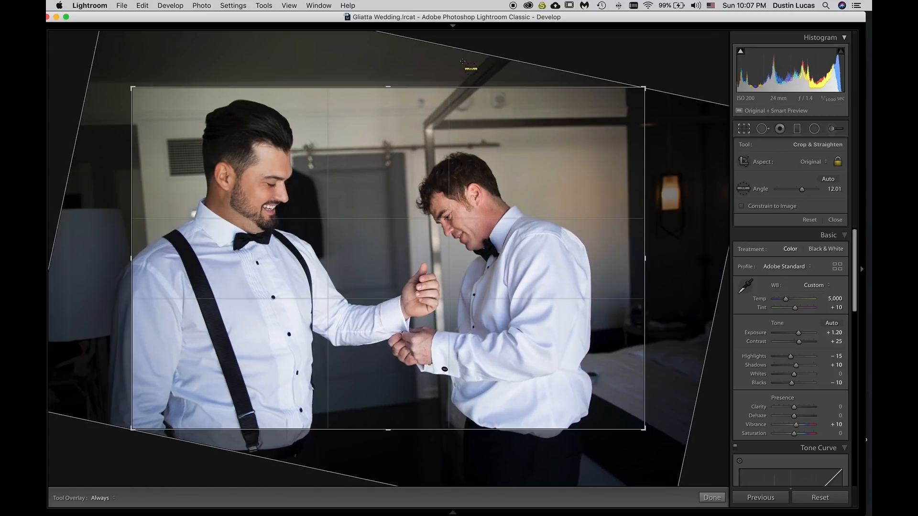
# Straighten the portrait photo of the man adjusting his cuff beside the lamp along the upright wall edge, at an angle of 10.12.
pyautogui.press('super+Right')
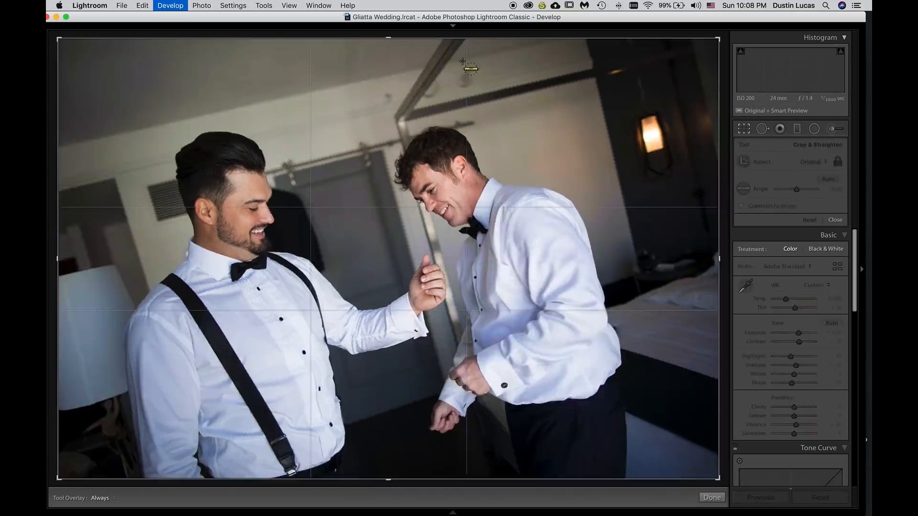
pyautogui.press('super+Right')
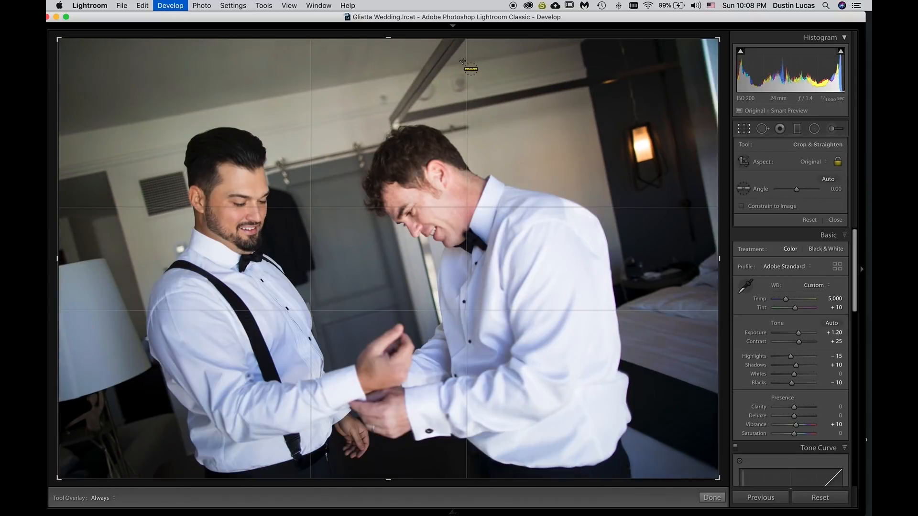
pyautogui.press('super+Right')
pyautogui.press('super+Right')
pyautogui.press('super+Right')
pyautogui.press('super+Right')
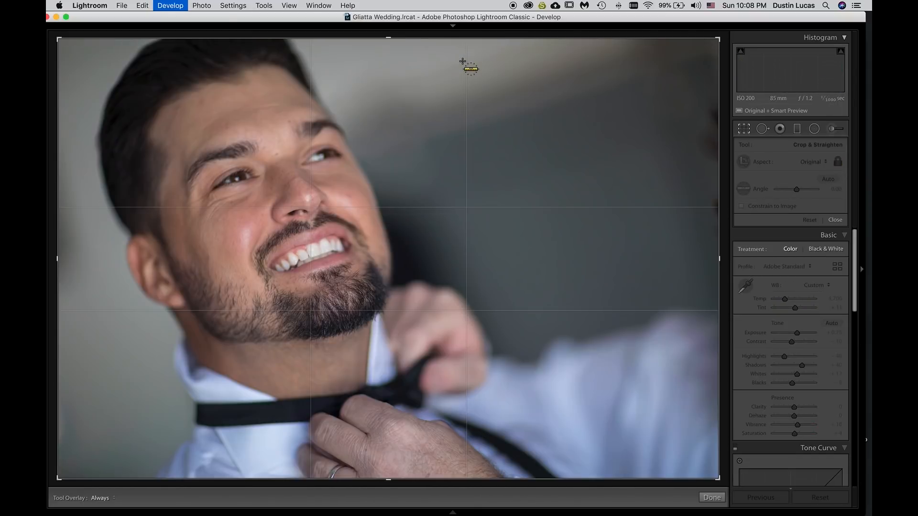
pyautogui.press('super+Right')
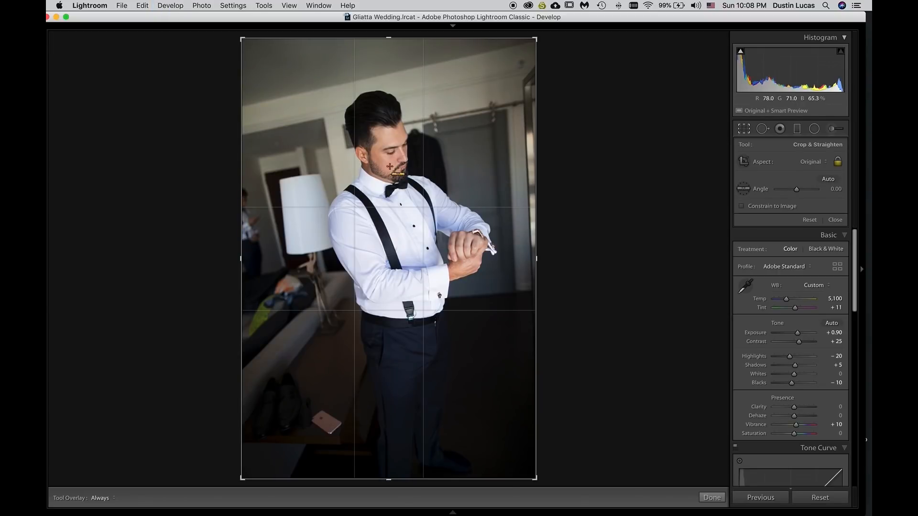
pyautogui.moveTo(335, 185); pyautogui.dragTo(321, 105)
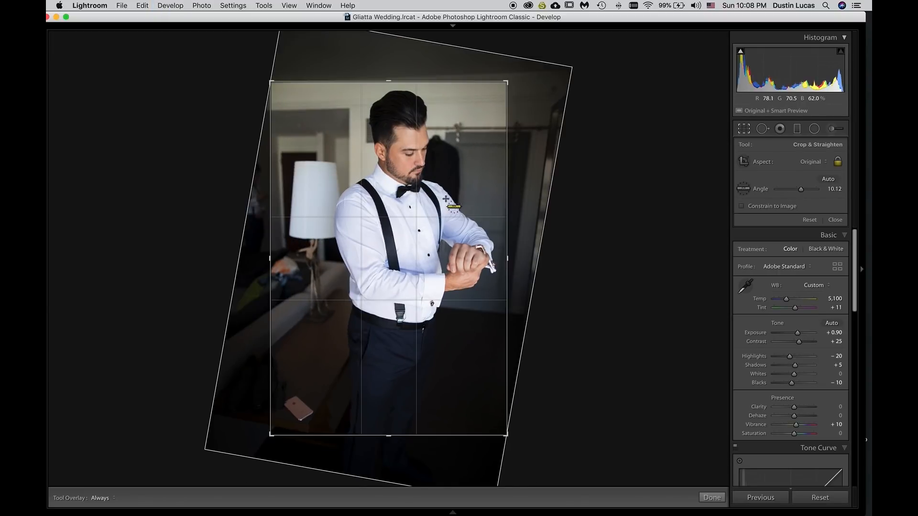
pyautogui.moveTo(444, 201); pyautogui.dragTo(444, 223)
pyautogui.press('super+z')
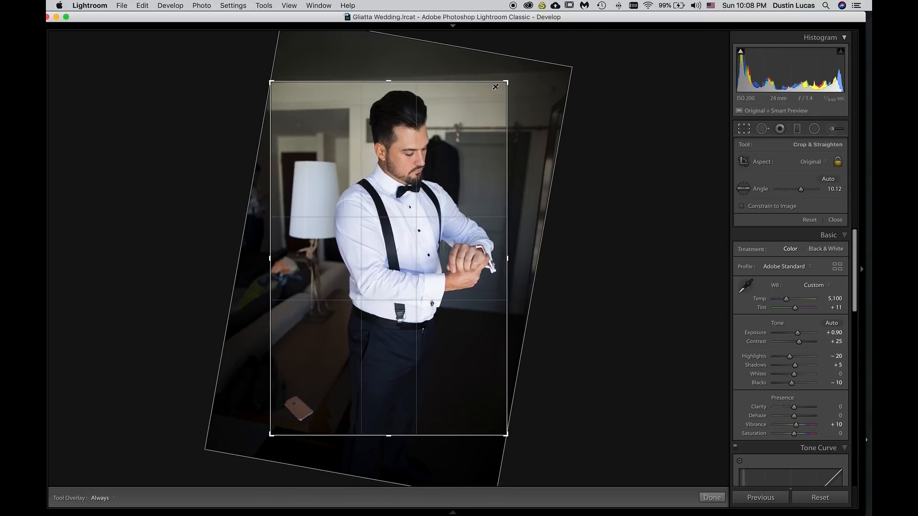
# Tighten the crop around the man's upper body and the lamp, and reposition the photo to leave more space above his head.
pyautogui.moveTo(507, 82); pyautogui.dragTo(490, 107)
pyautogui.moveTo(462, 149); pyautogui.dragTo(500, 234)
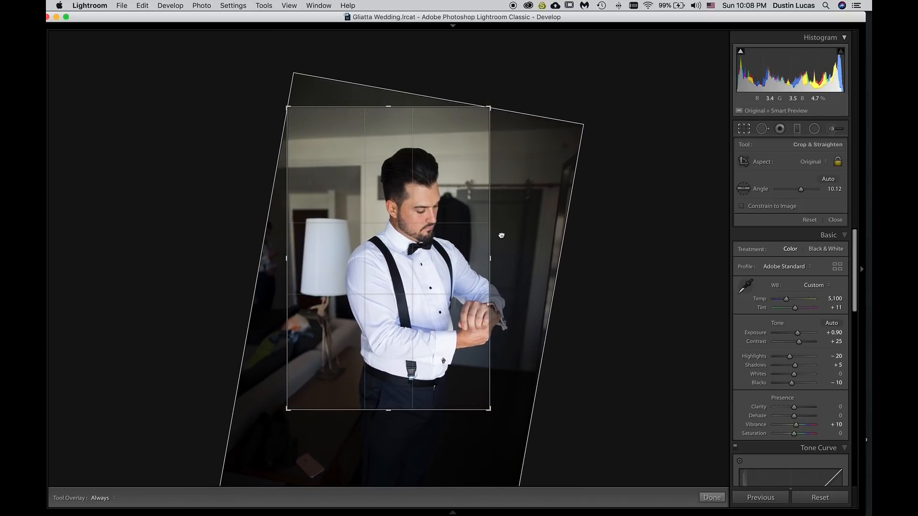
pyautogui.moveTo(492, 410); pyautogui.dragTo(601, 469)
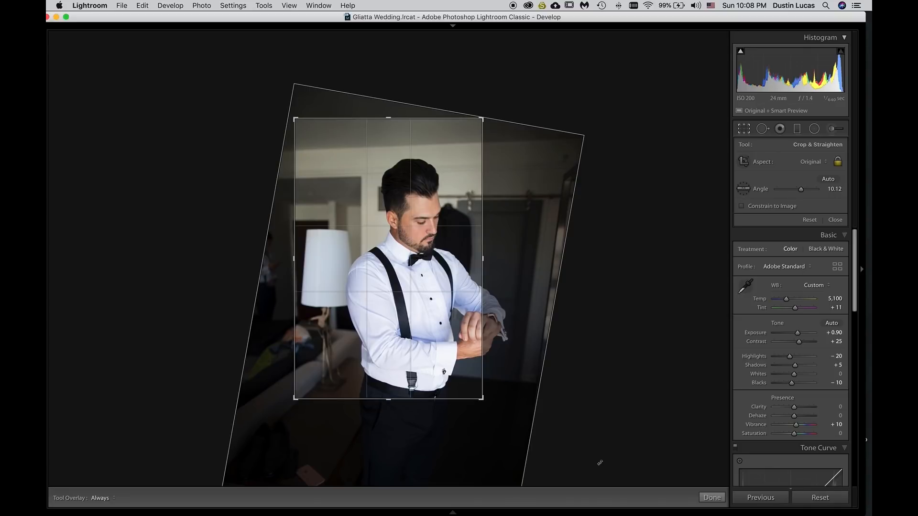
# Look through the following close-up photos of the bearded man having his bow tie fastened.
pyautogui.press('super+Right')
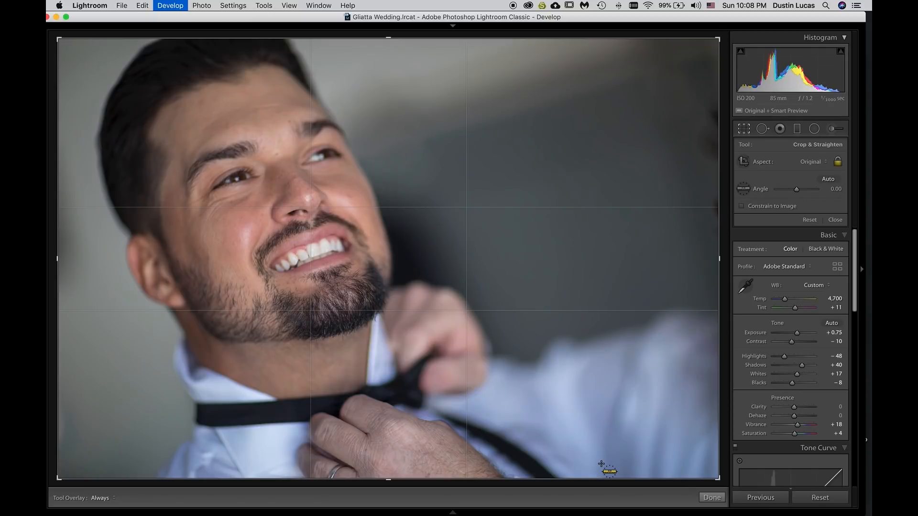
pyautogui.press('super+Right')
pyautogui.press('super+Right')
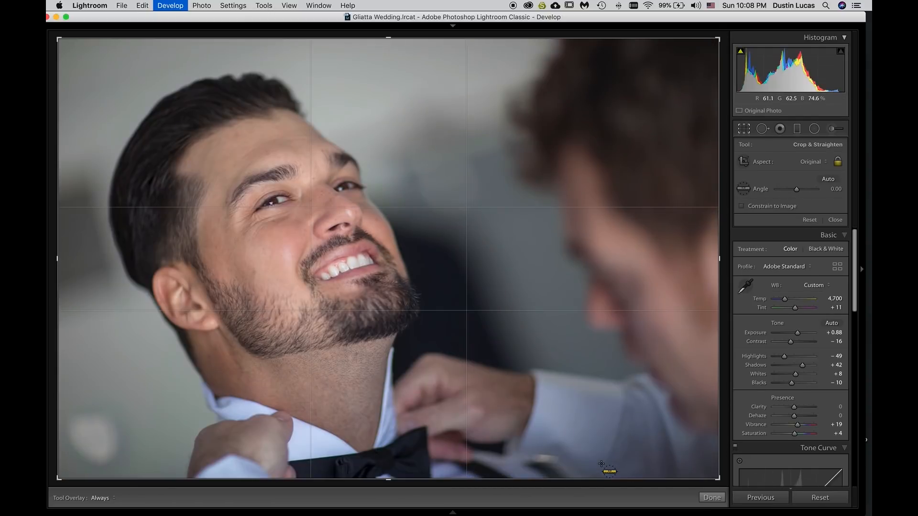
pyautogui.press('super+Right')
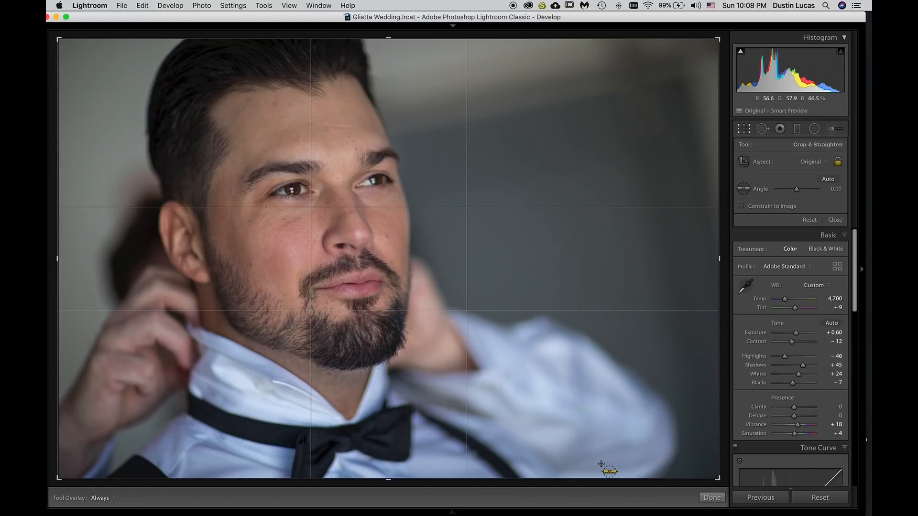